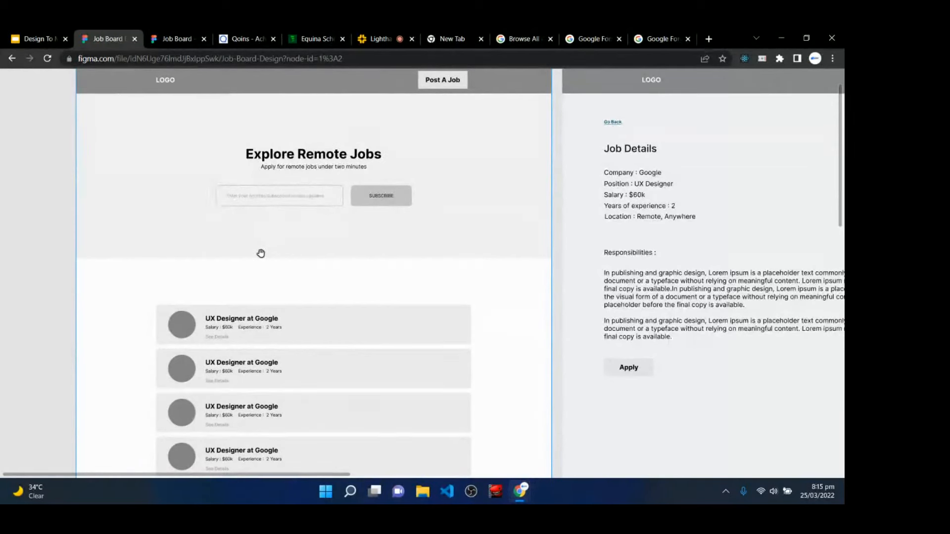
scroll(271, 233, up, 1)
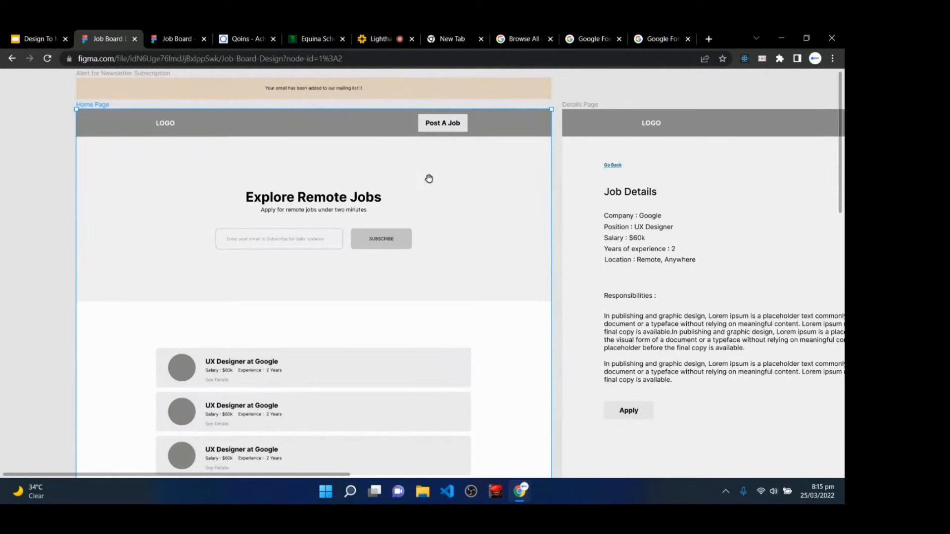
scroll(294, 297, down, 3)
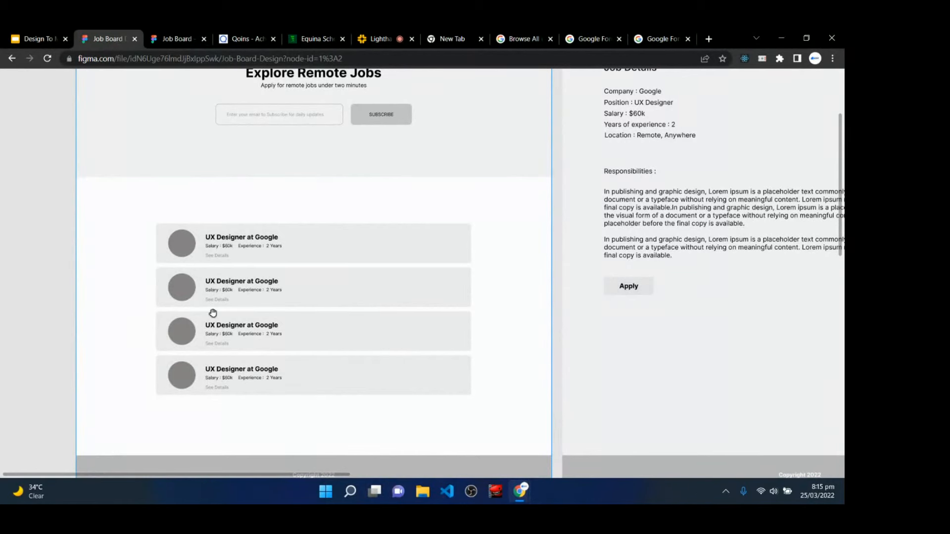
scroll(218, 401, down, 2)
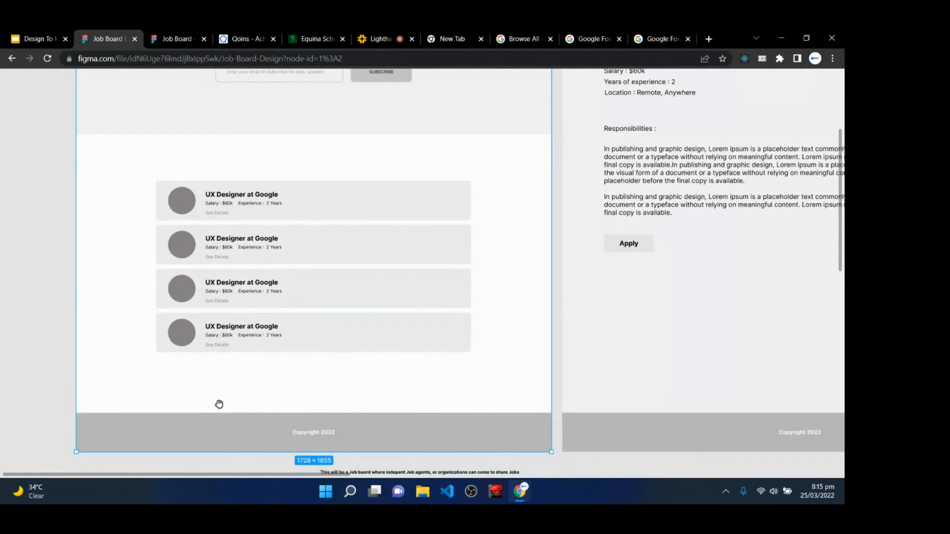
scroll(219, 405, up, 4)
scroll(219, 405, down, 1)
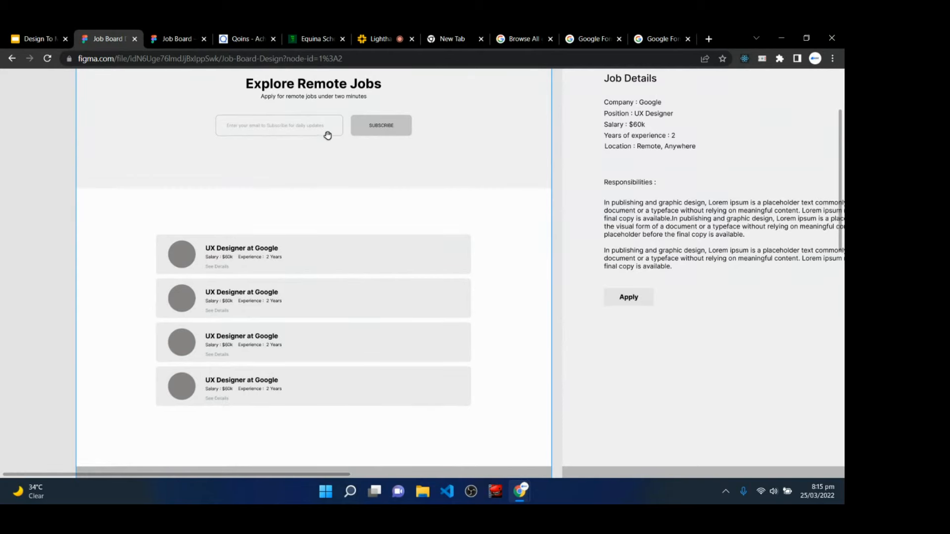
scroll(322, 210, up, 3)
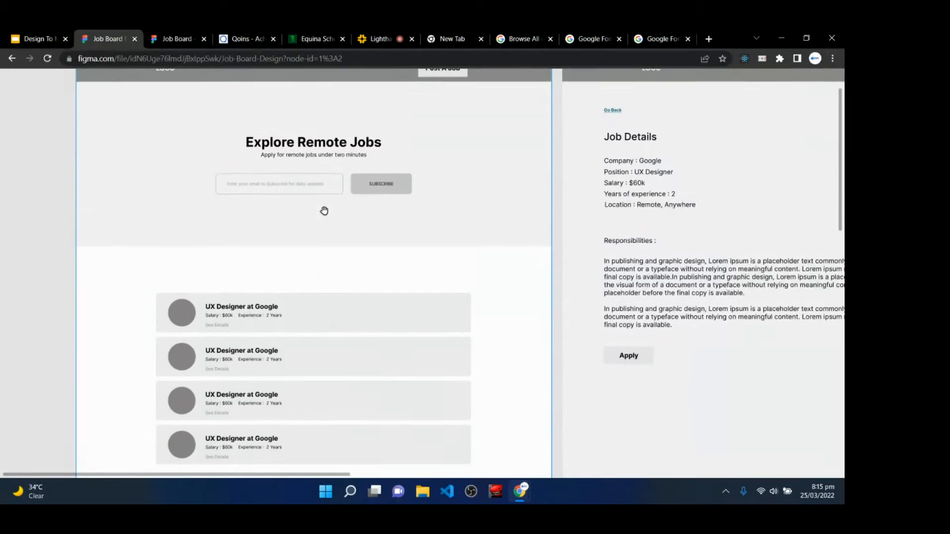
scroll(322, 210, up, 1)
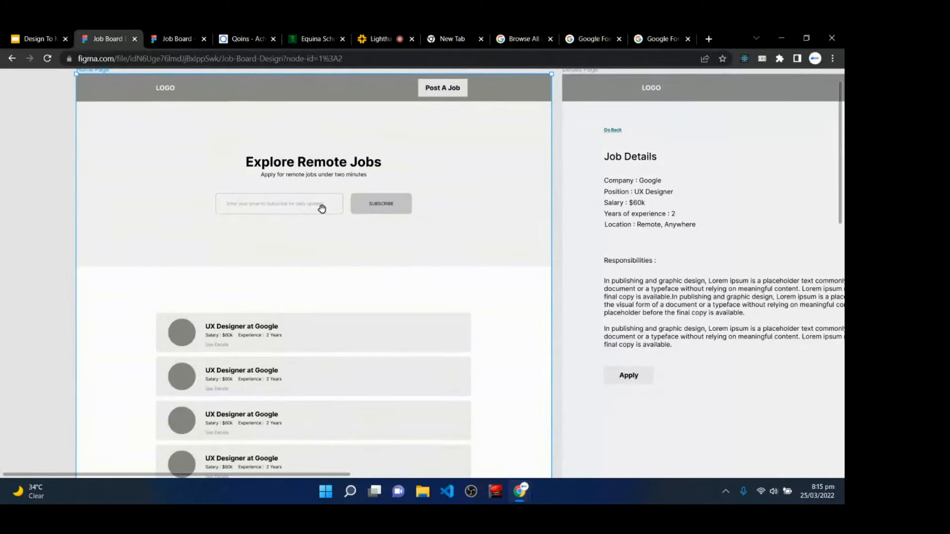
scroll(273, 365, down, 1)
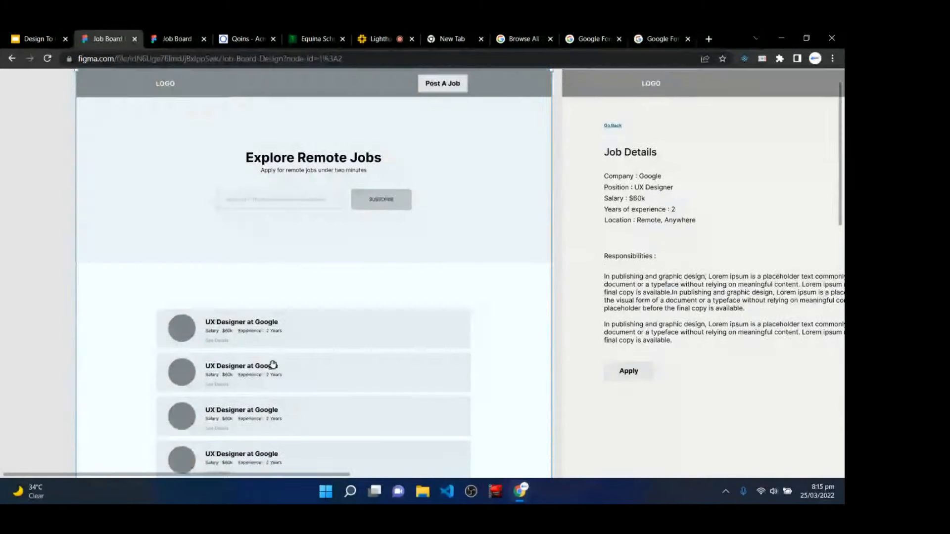
scroll(273, 366, down, 5)
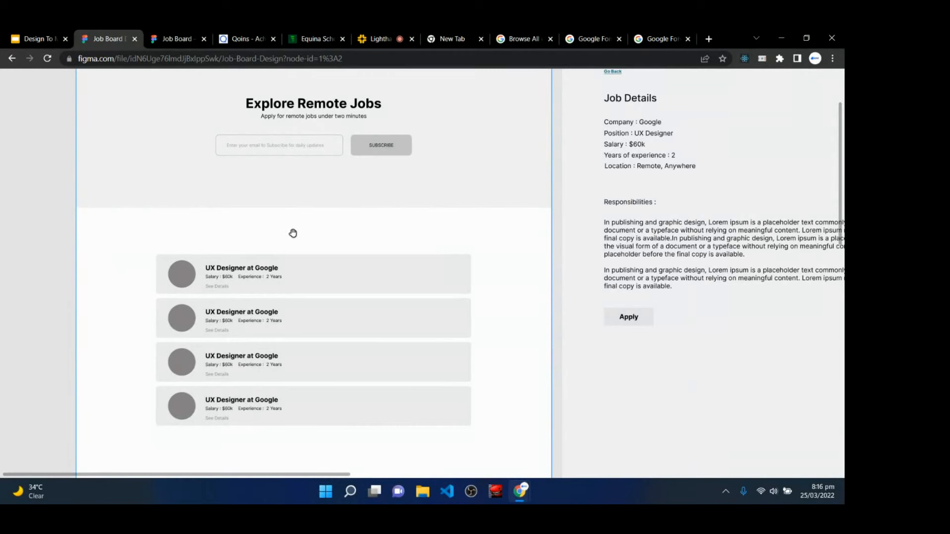
scroll(293, 233, up, 1)
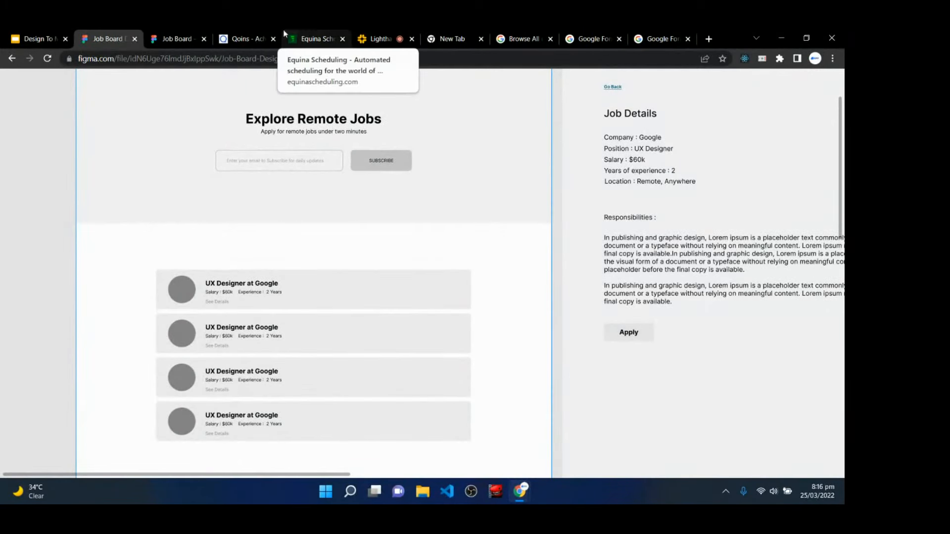
click(197, 34)
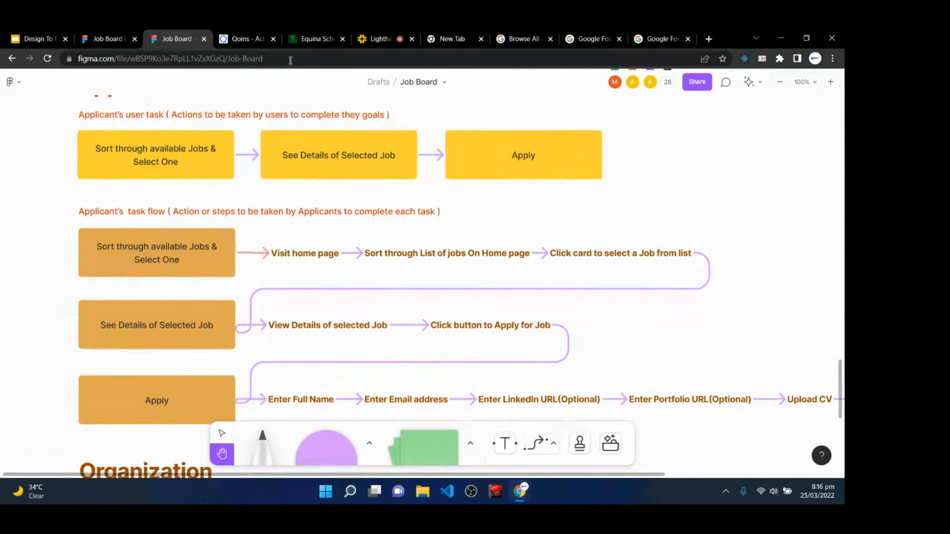
click(106, 39)
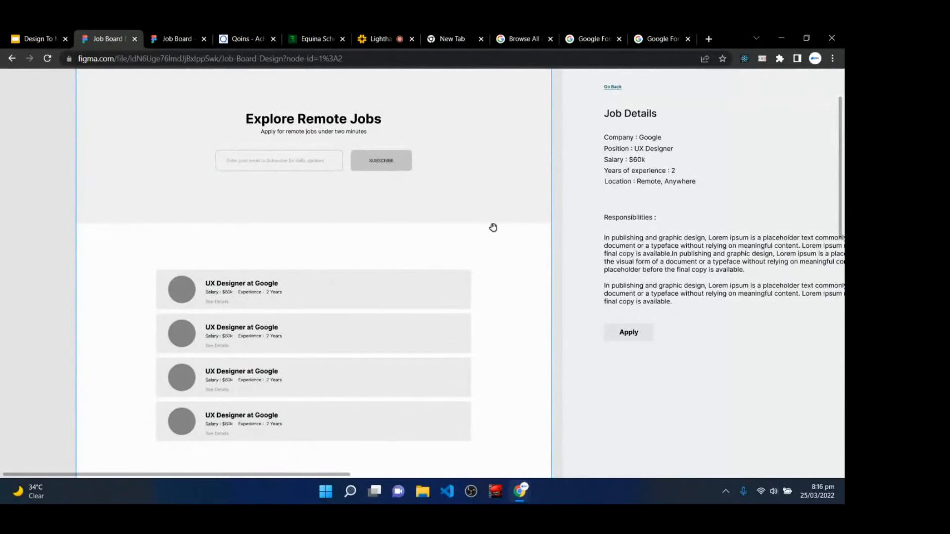
- Center the Job Details page on the canvas, then bring up the FigJam applicant task flow
drag(517, 212, 193, 276)
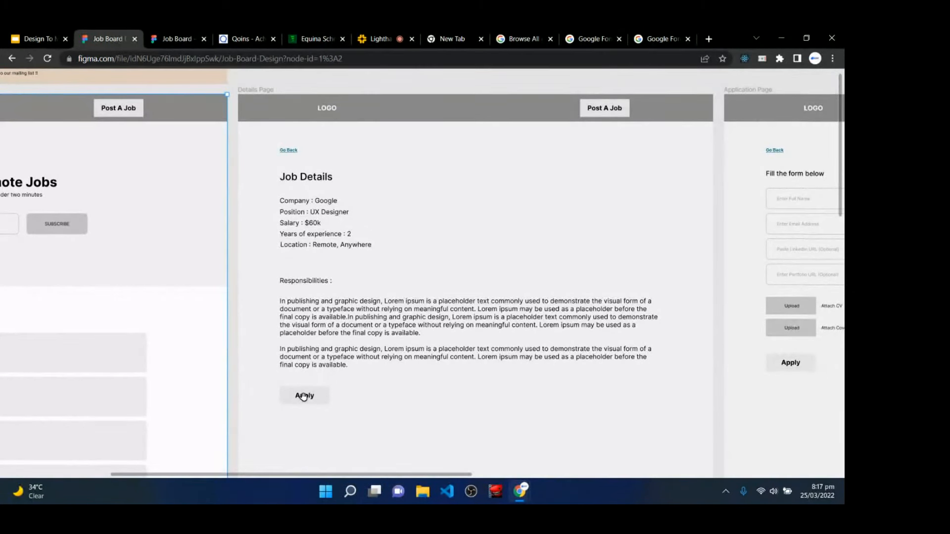
click(173, 39)
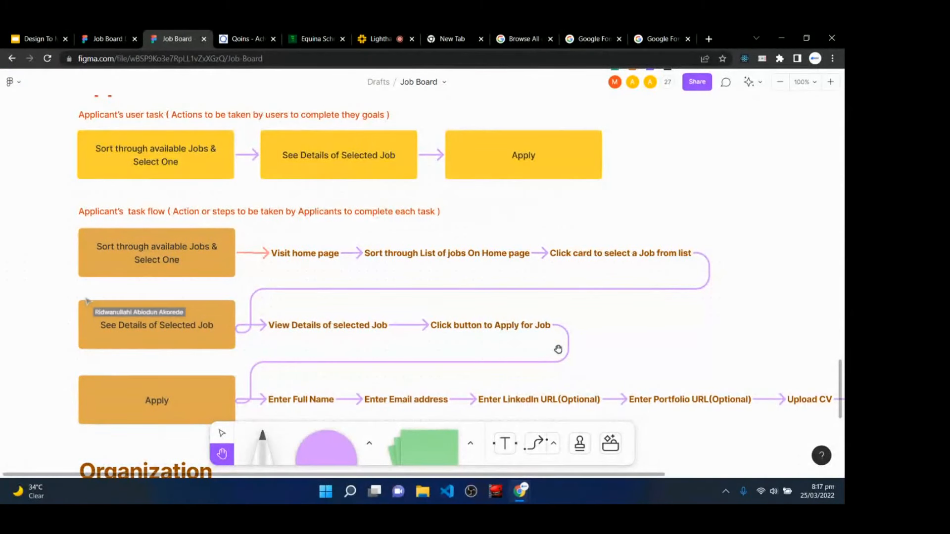
- Follow the FigJam applicant flow to Click Apply Button, then return to the Figma wireframe
scroll(297, 356, down, 1)
scroll(149, 346, down, 2)
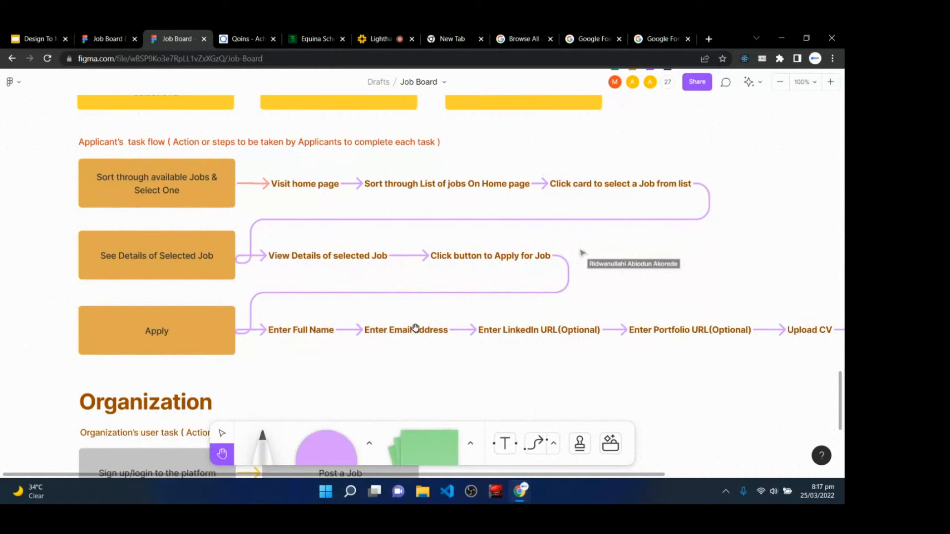
drag(665, 342, 374, 361)
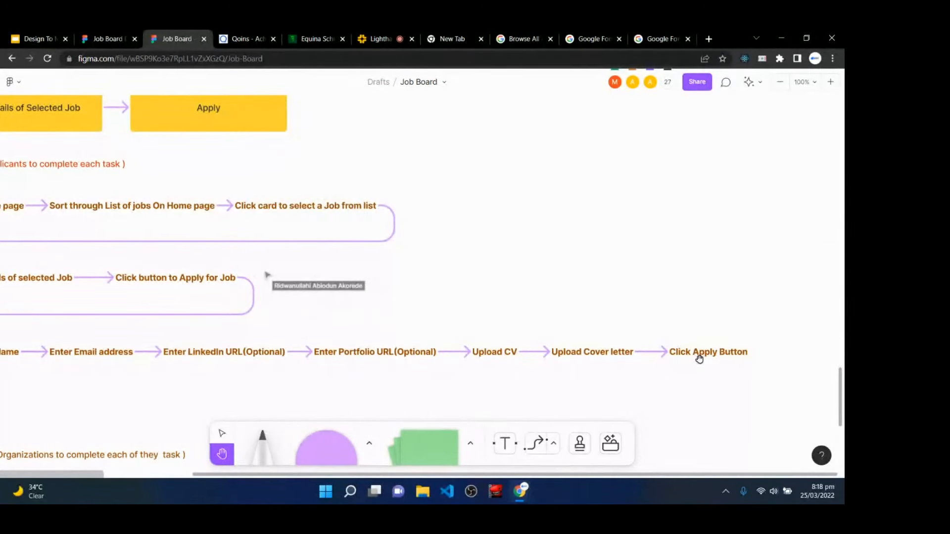
click(113, 39)
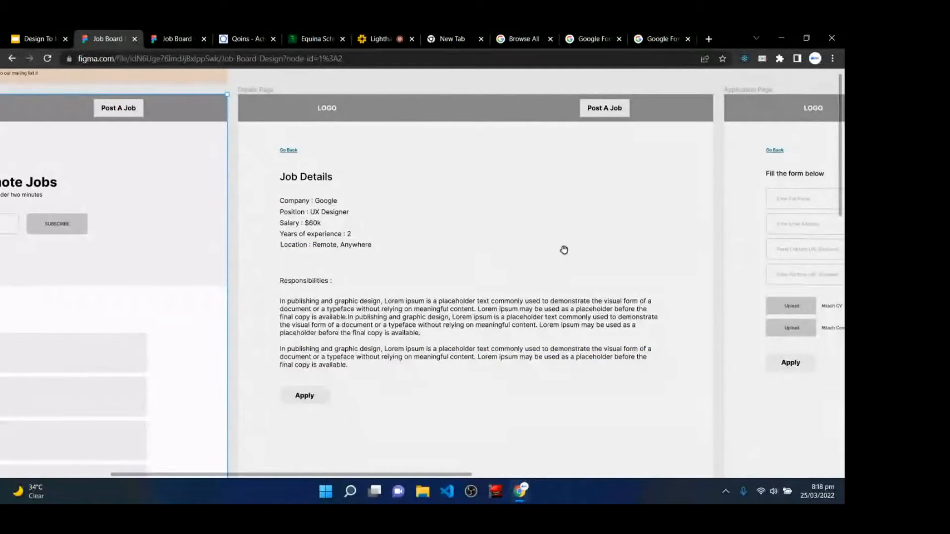
- Pan across the Application, Success and Home page frames, then return to the FigJam board
drag(564, 250, 213, 246)
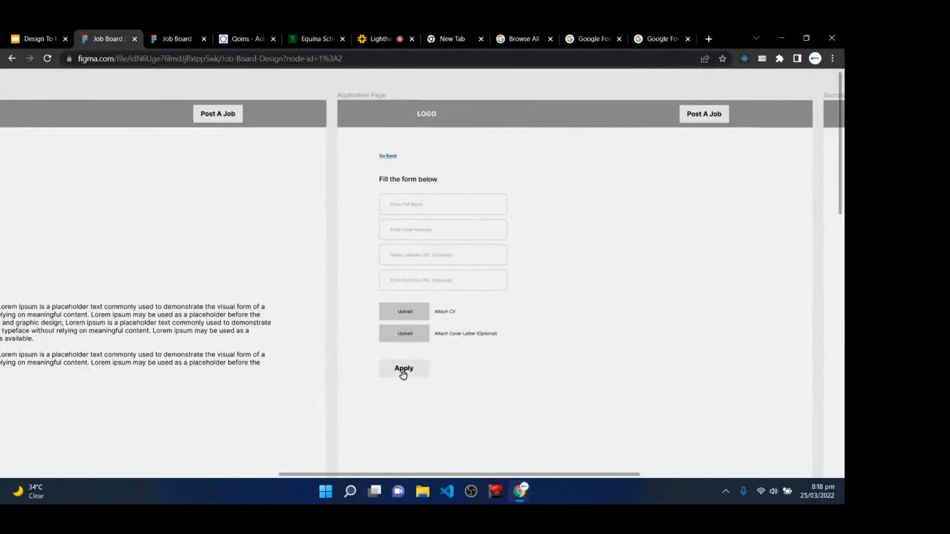
drag(608, 356, 79, 333)
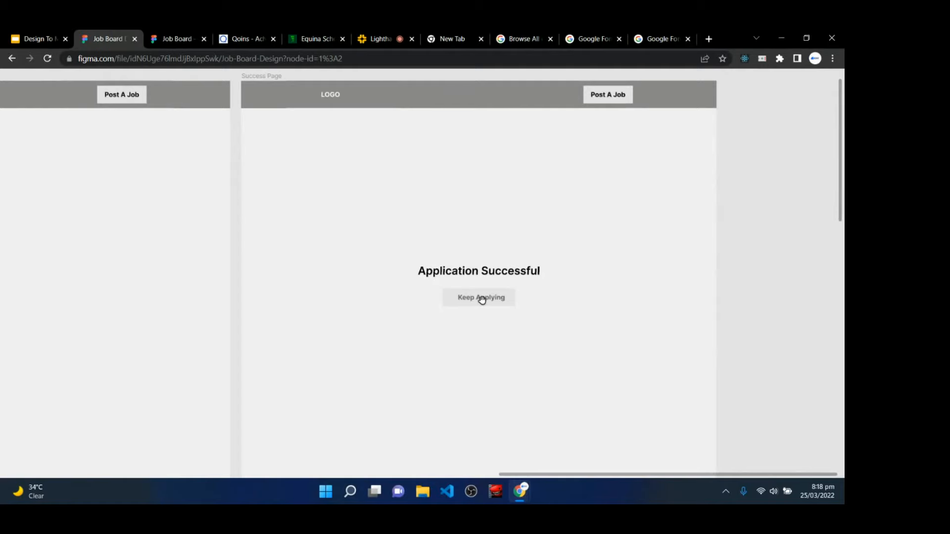
scroll(335, 274, left, 15)
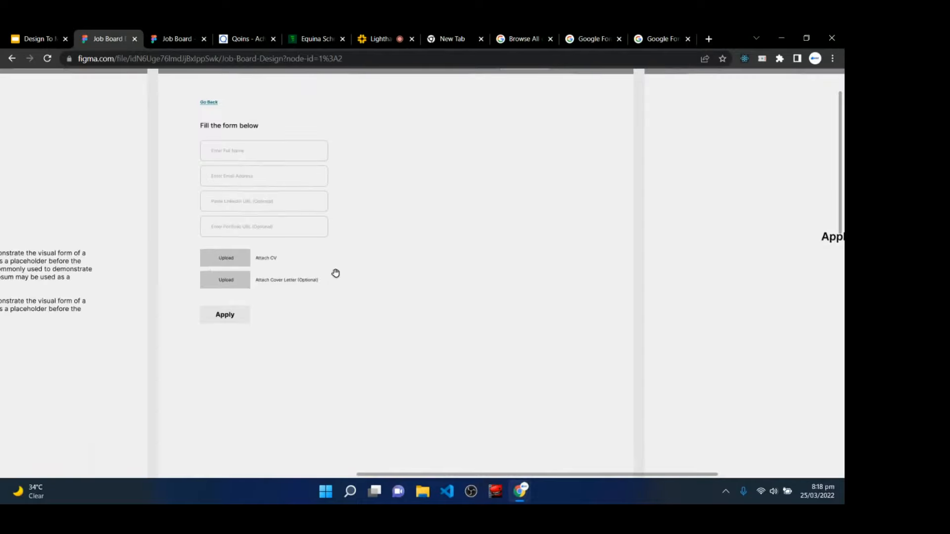
scroll(131, 254, left, 10)
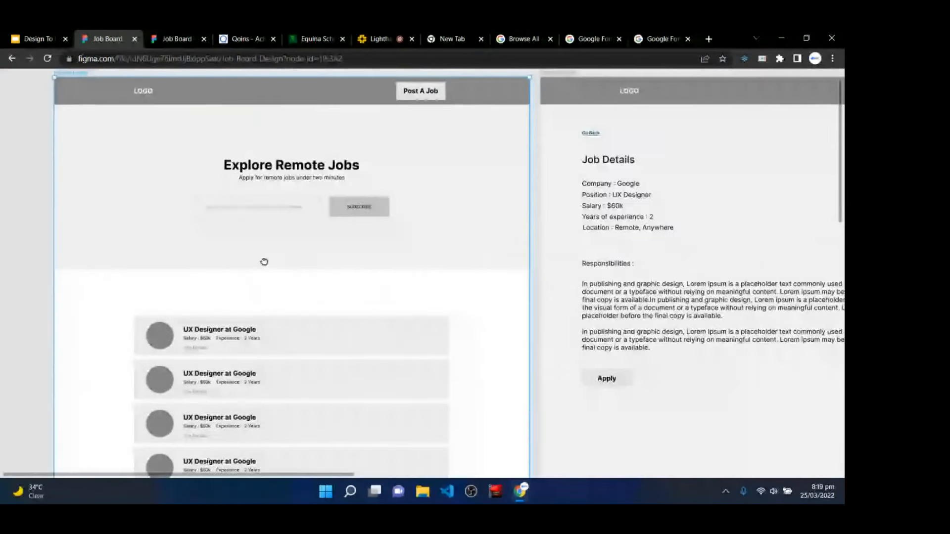
scroll(252, 307, down, 1)
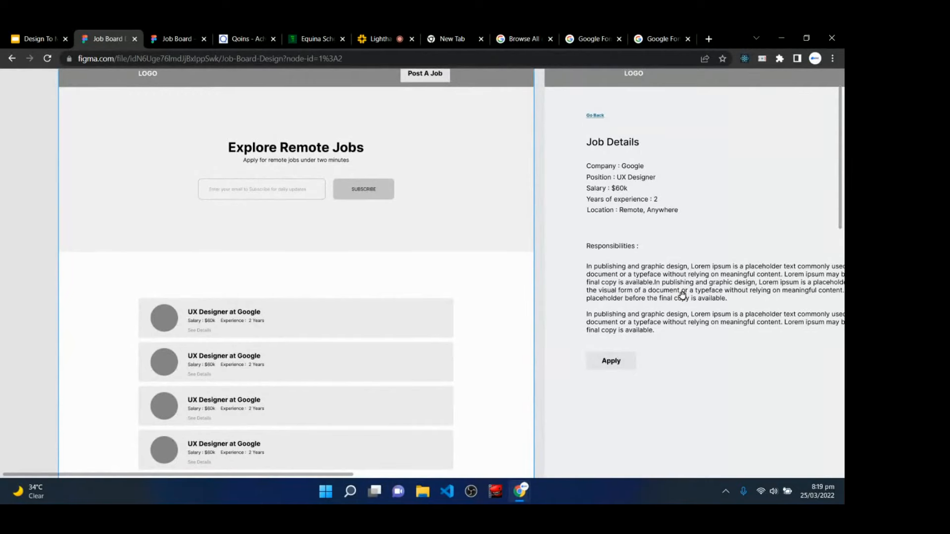
scroll(682, 296, down, 5)
scroll(746, 301, up, 2)
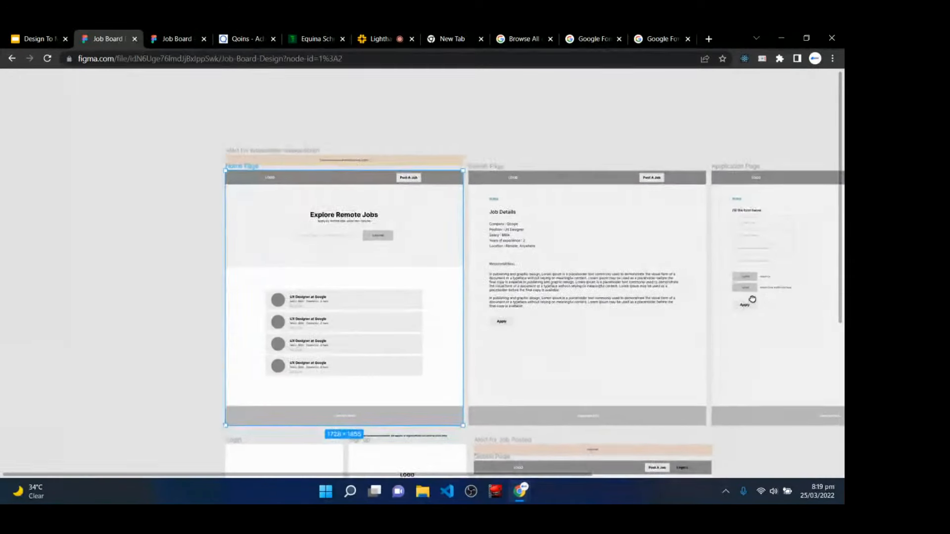
drag(609, 312, 610, 285)
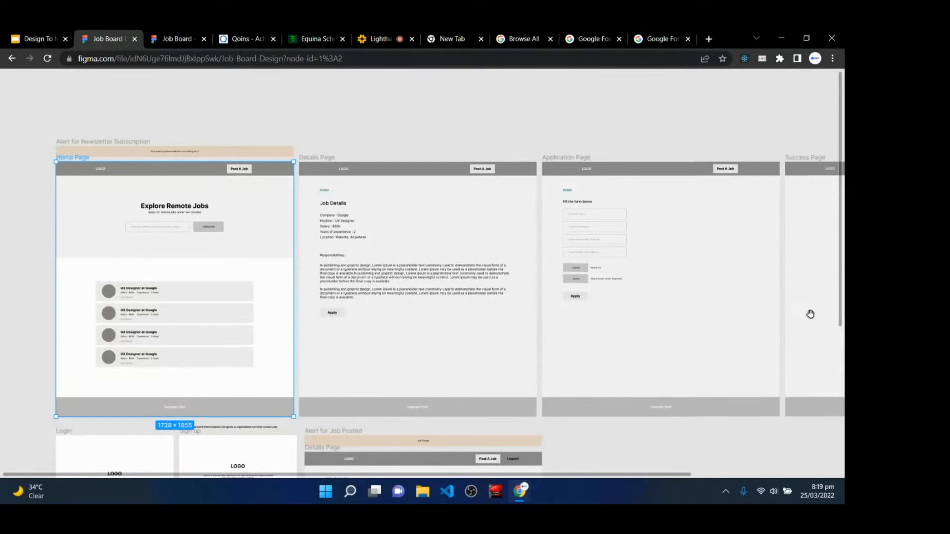
click(153, 36)
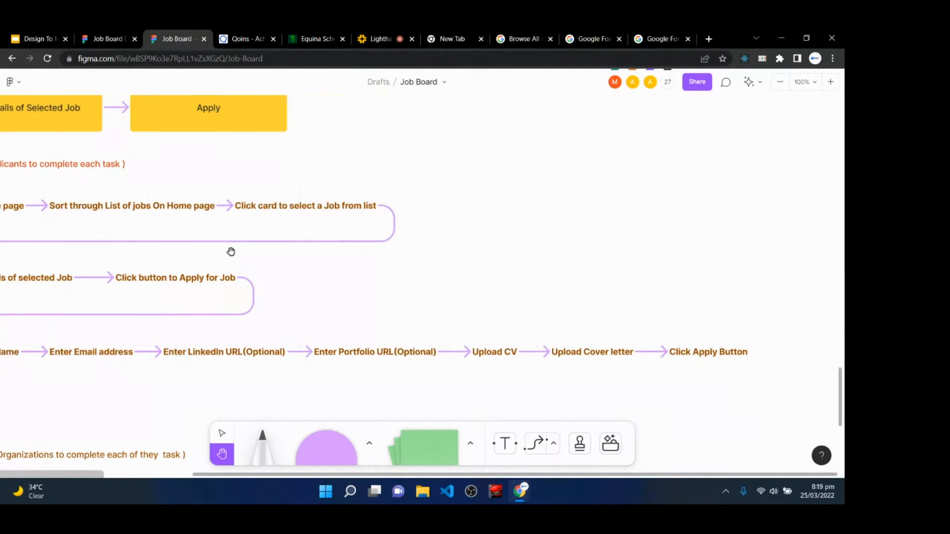
- Pan and scroll the FigJam board from the Applicant flow down to the Organization's task flow
drag(231, 251, 528, 310)
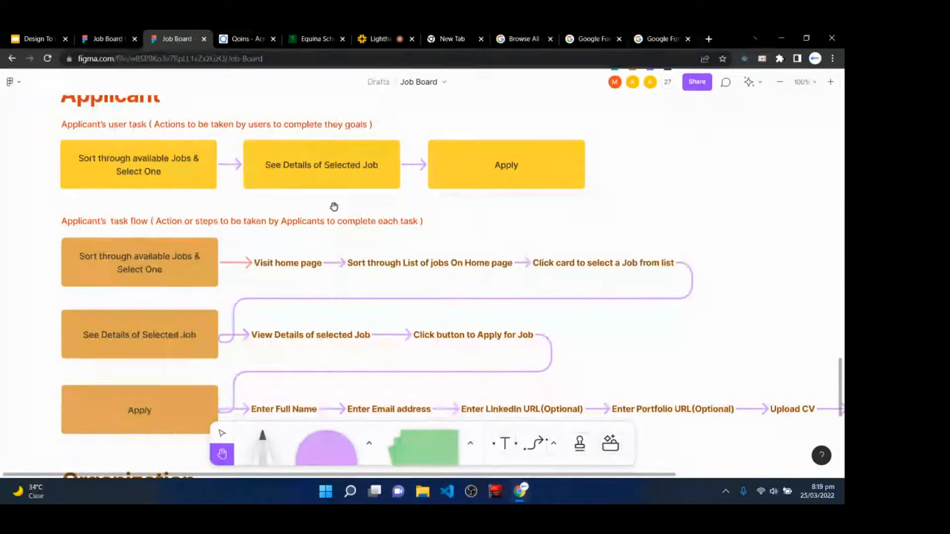
scroll(272, 263, up, 2)
scroll(283, 264, up, 2)
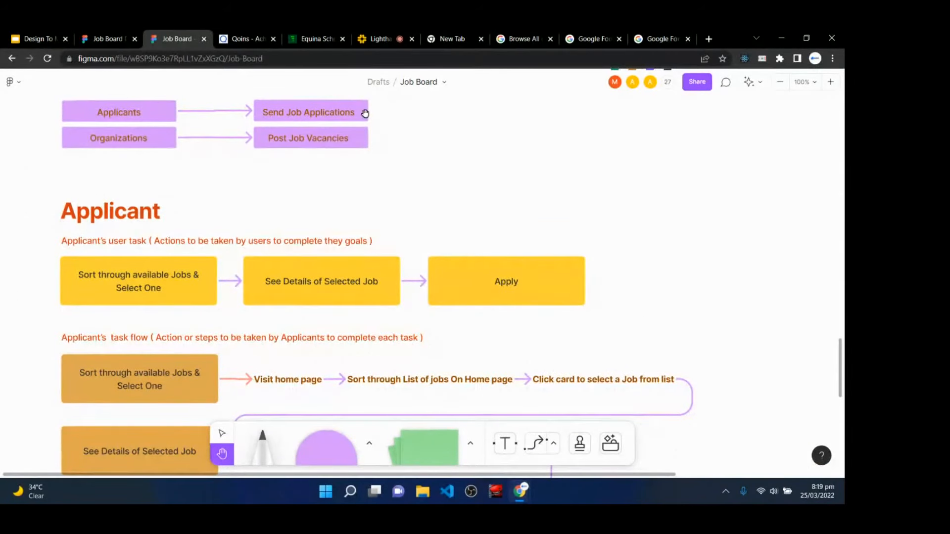
scroll(359, 322, down, 3)
scroll(360, 322, down, 2)
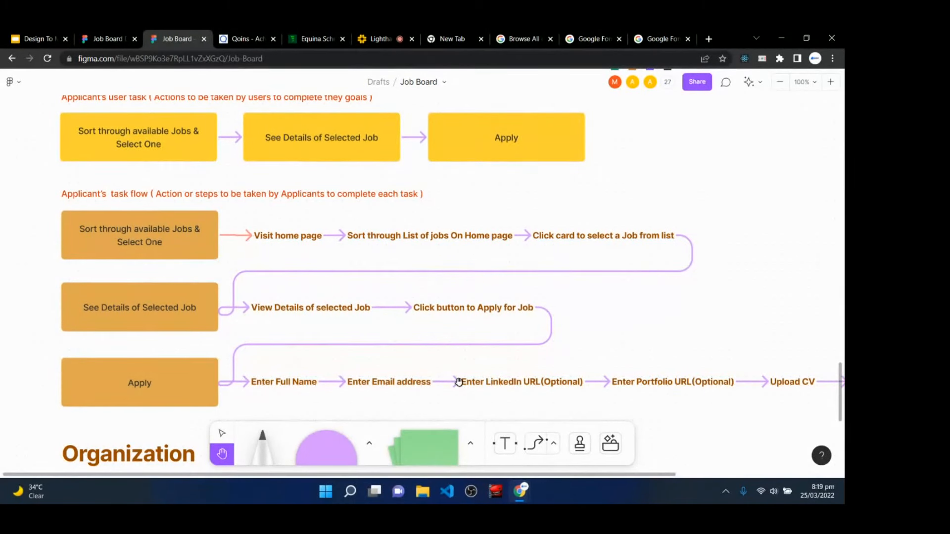
scroll(238, 246, down, 6)
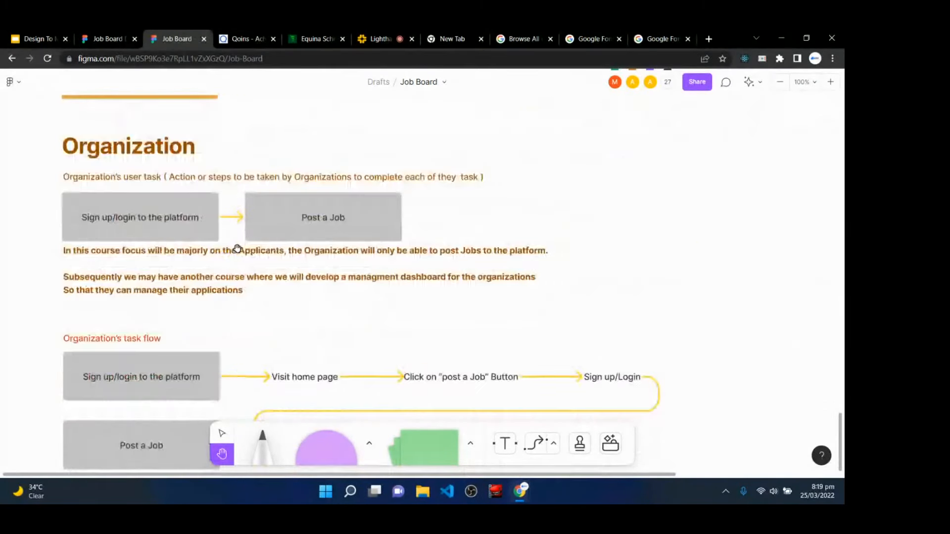
scroll(237, 249, down, 3)
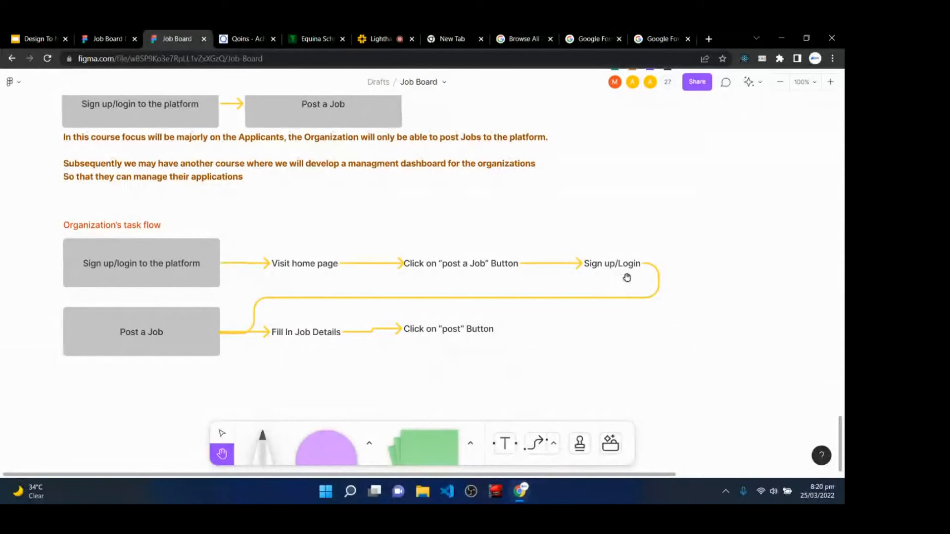
- Back in the Figma wireframe file, zoom and pan until the Login and Sign up frames are fully visible
click(116, 38)
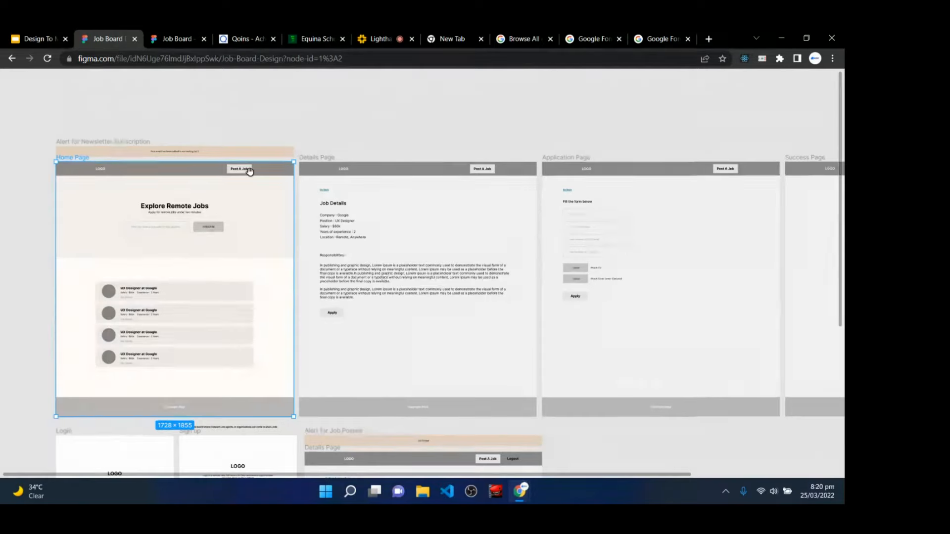
scroll(249, 172, down, 1)
scroll(249, 171, down, 4)
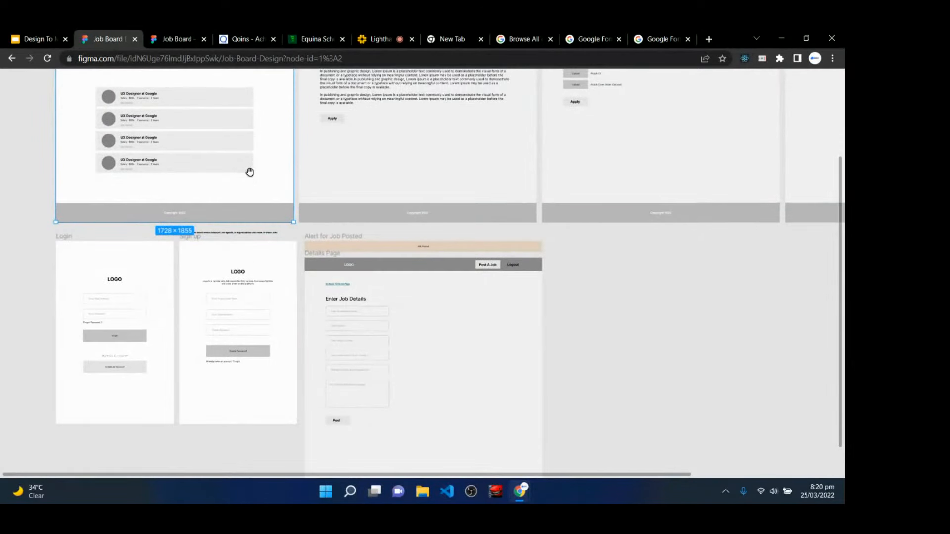
key(ctrl+plus)
drag(140, 294, 487, 245)
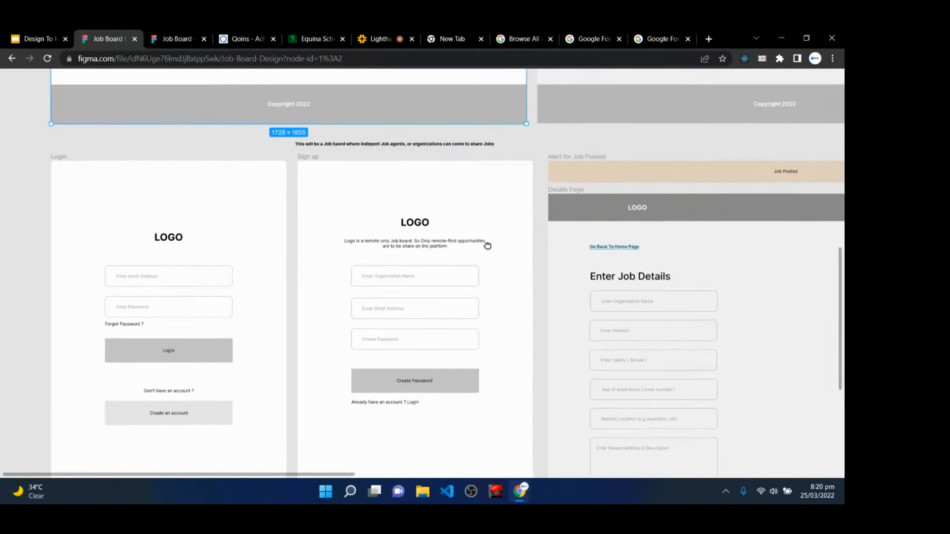
drag(333, 303, 350, 255)
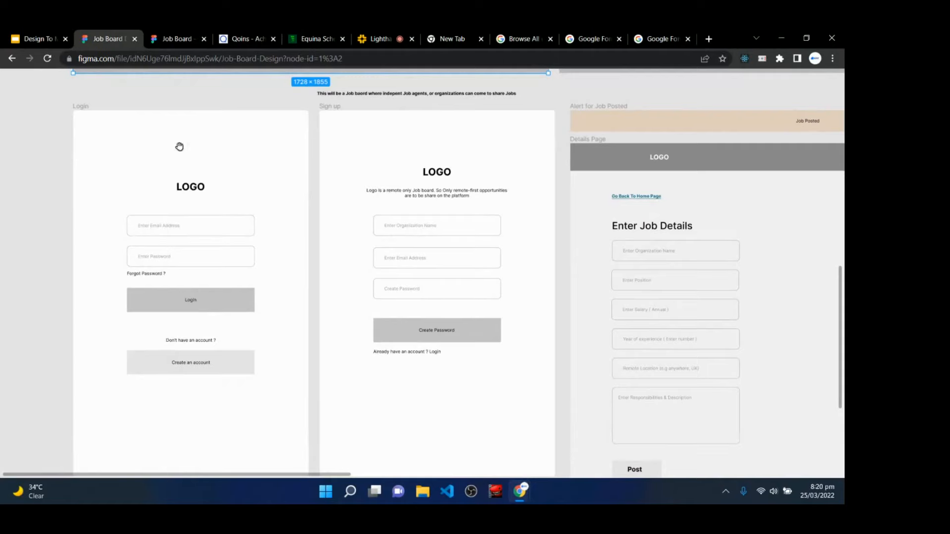
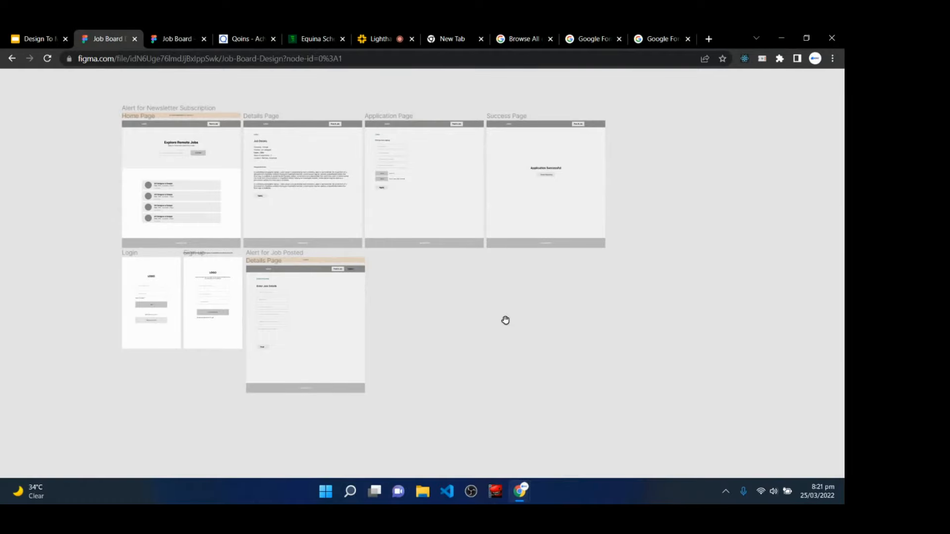
click(374, 35)
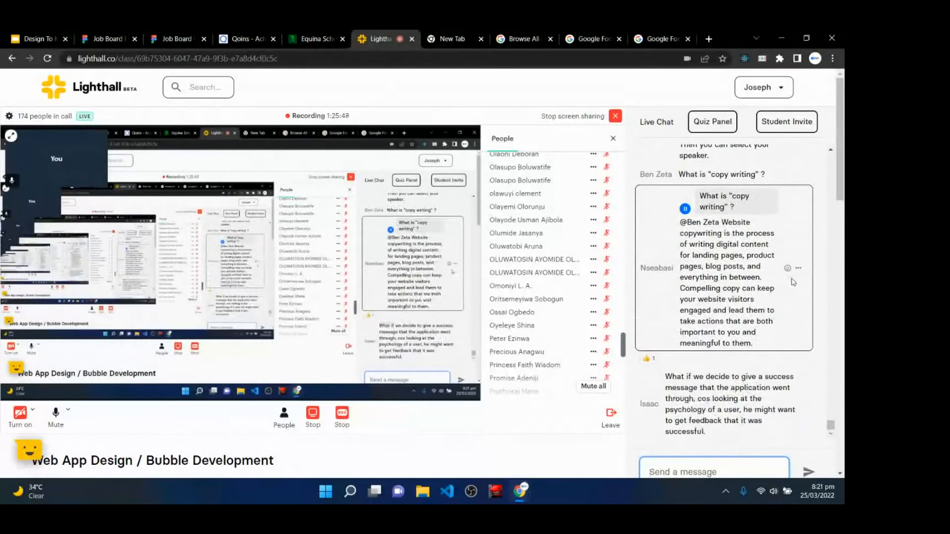
scroll(772, 346, down, 1)
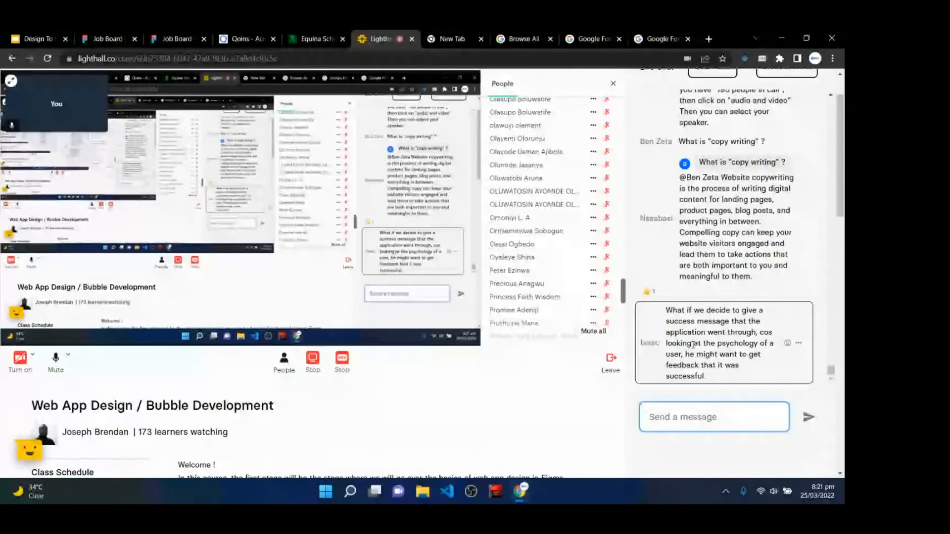
click(107, 39)
key(ctrl+plus)
key(ctrl+plus)
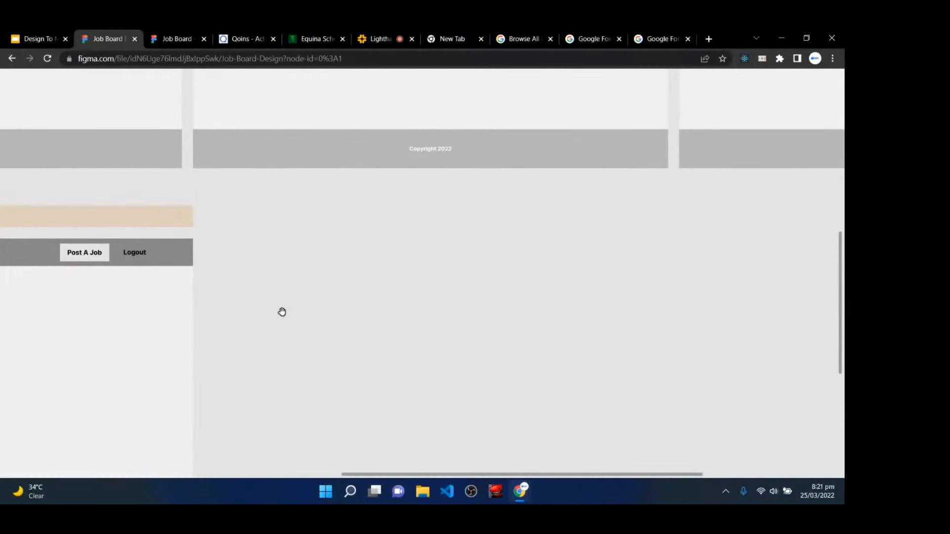
drag(174, 251, 575, 262)
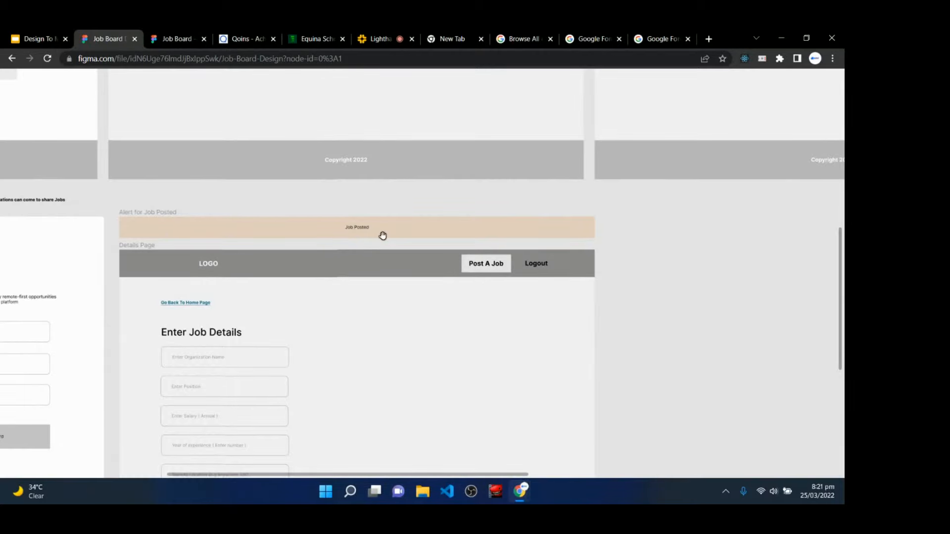
drag(254, 218, 374, 459)
drag(79, 213, 365, 429)
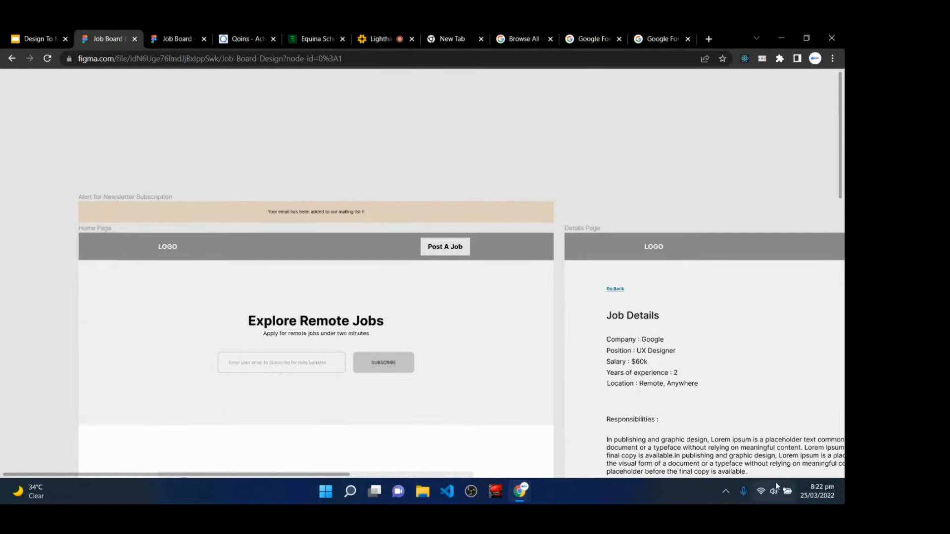
scroll(519, 306, down, 5)
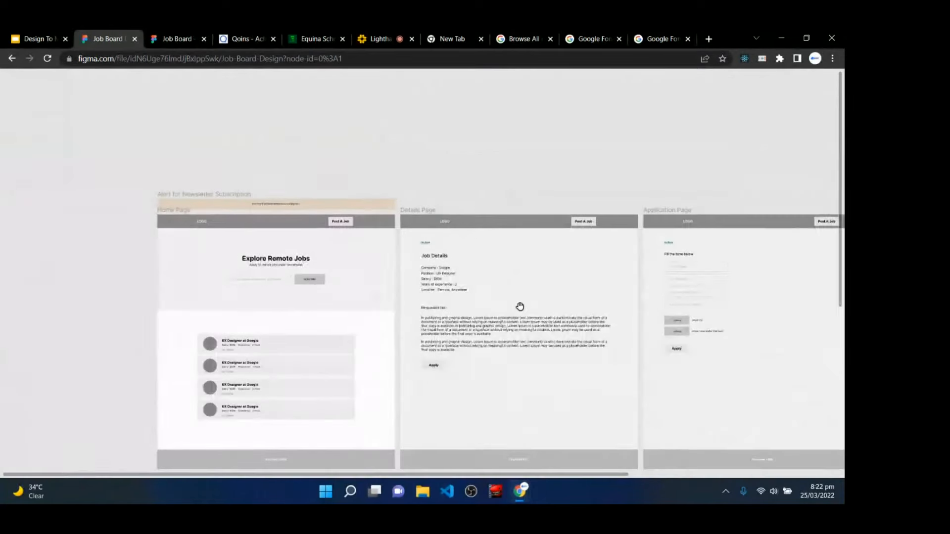
click(380, 34)
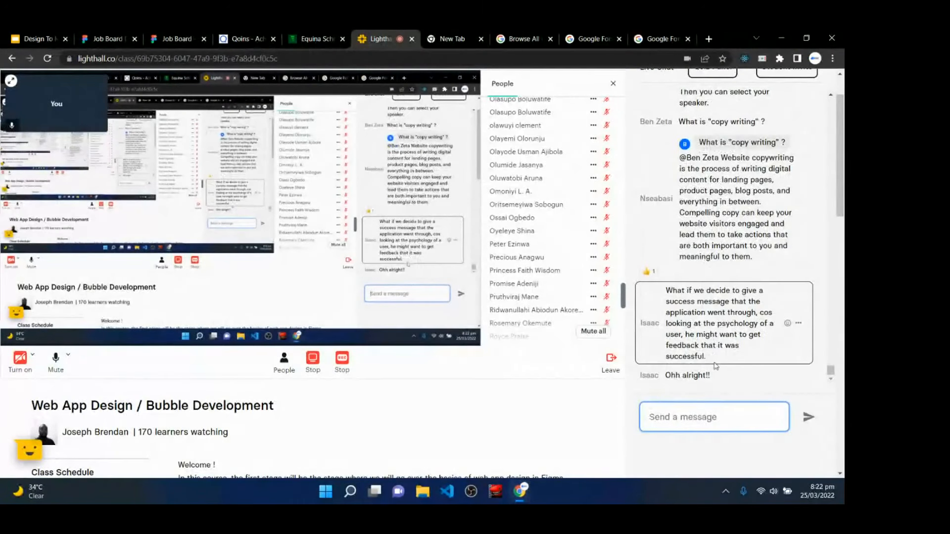
- Scroll the Lighthall class page and live chat to read students' yes replies about the low fidelity form
scroll(721, 322, down, 3)
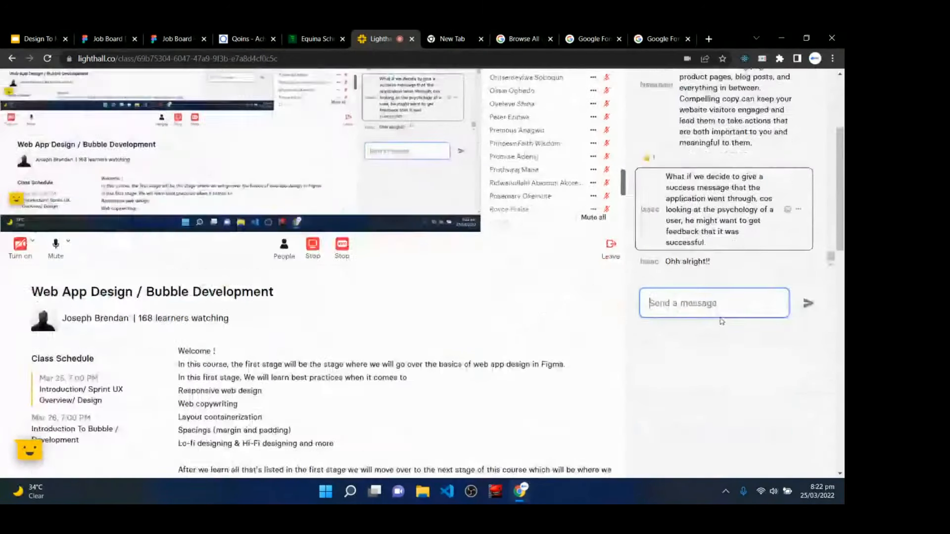
scroll(723, 180, up, 3)
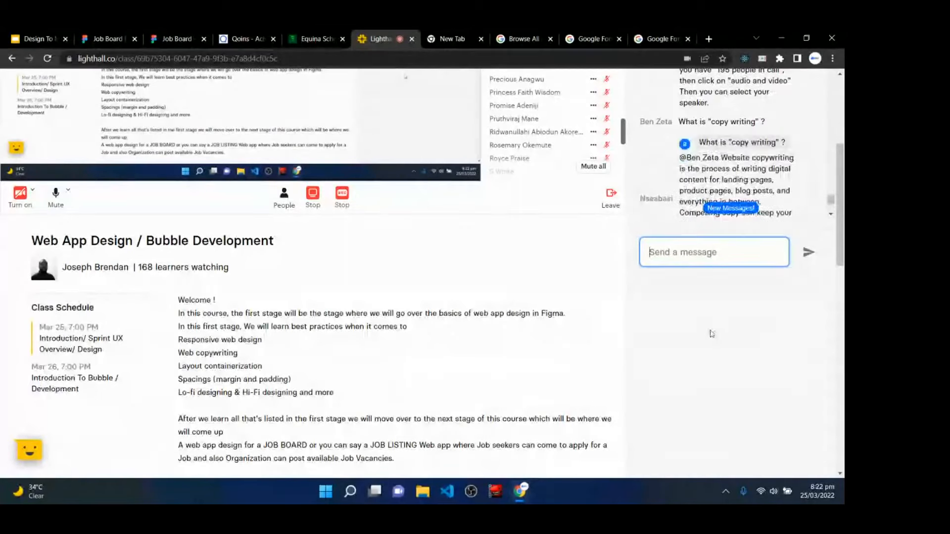
scroll(615, 286, up, 4)
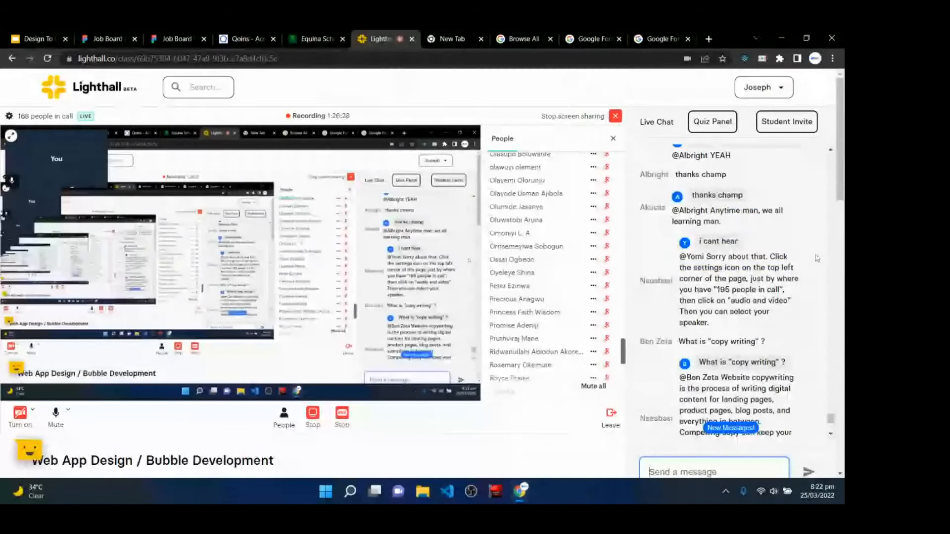
scroll(771, 258, down, 5)
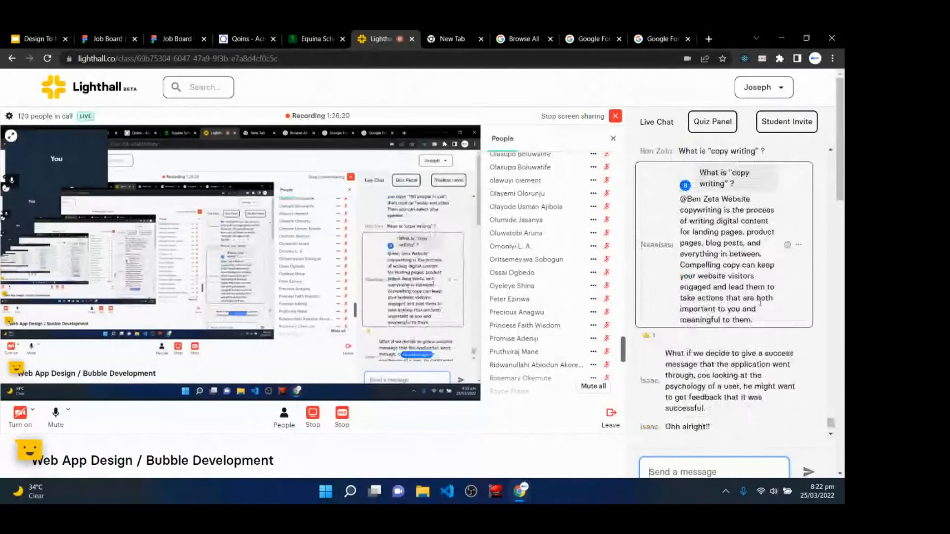
scroll(760, 302, down, 4)
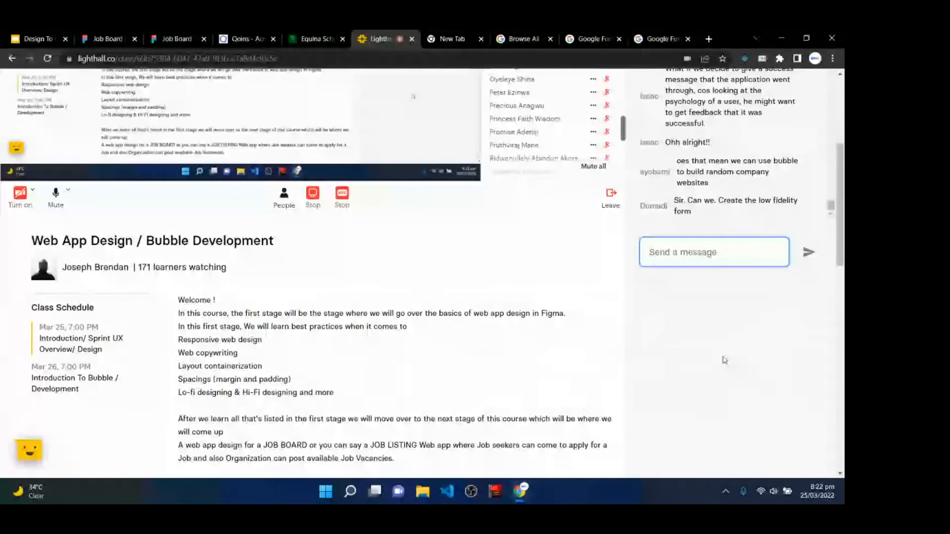
scroll(723, 360, up, 4)
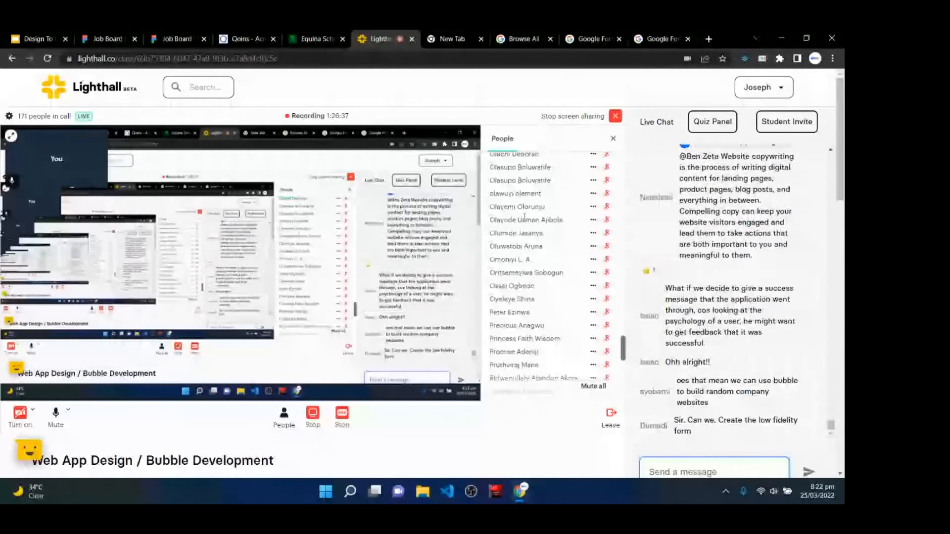
scroll(318, 385, down, 2)
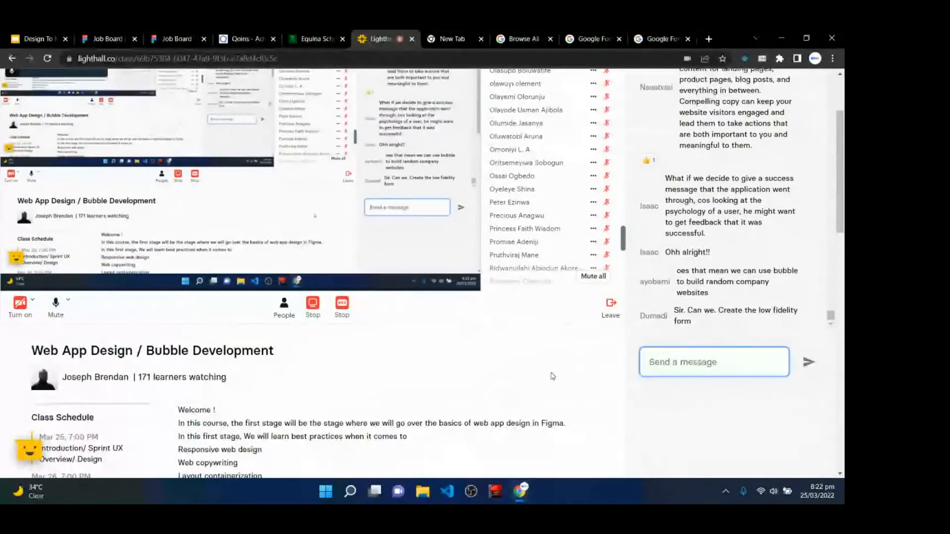
scroll(552, 376, up, 2)
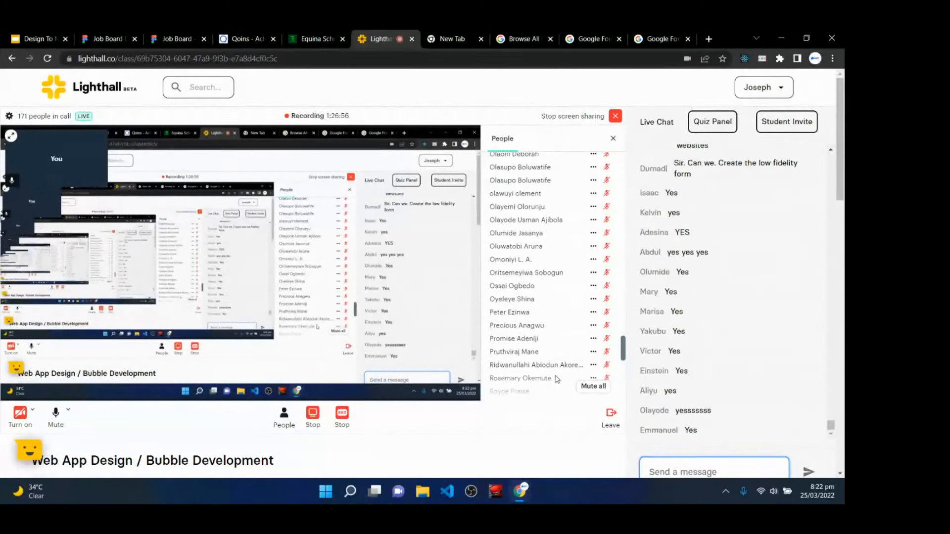
- Return to the Figma job board file and restore the hidden interface with Show/Hide UI
click(110, 35)
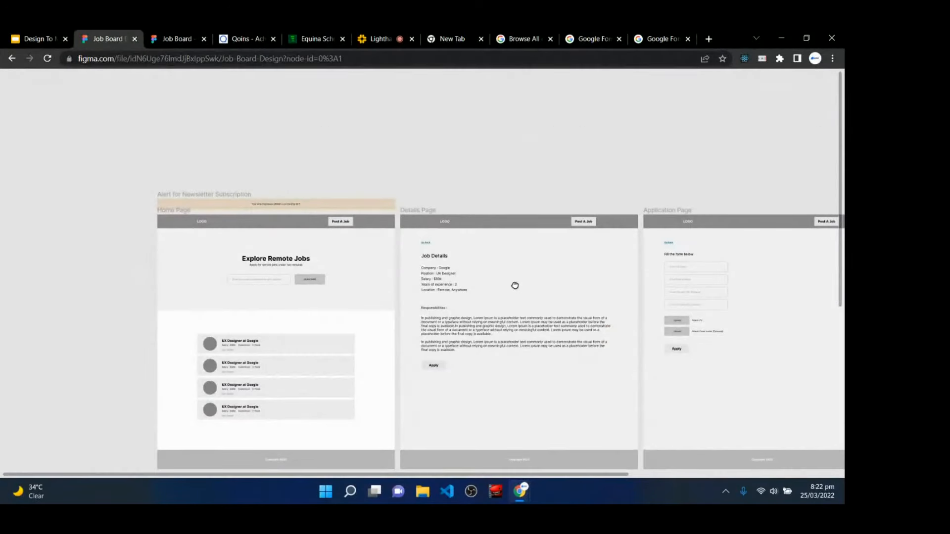
drag(514, 285, 421, 205)
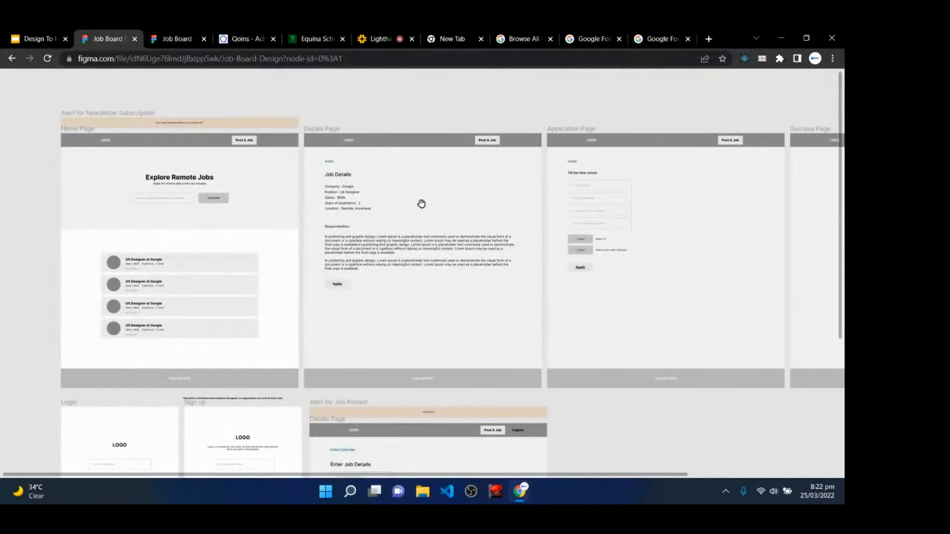
right_click(358, 90)
click(384, 111)
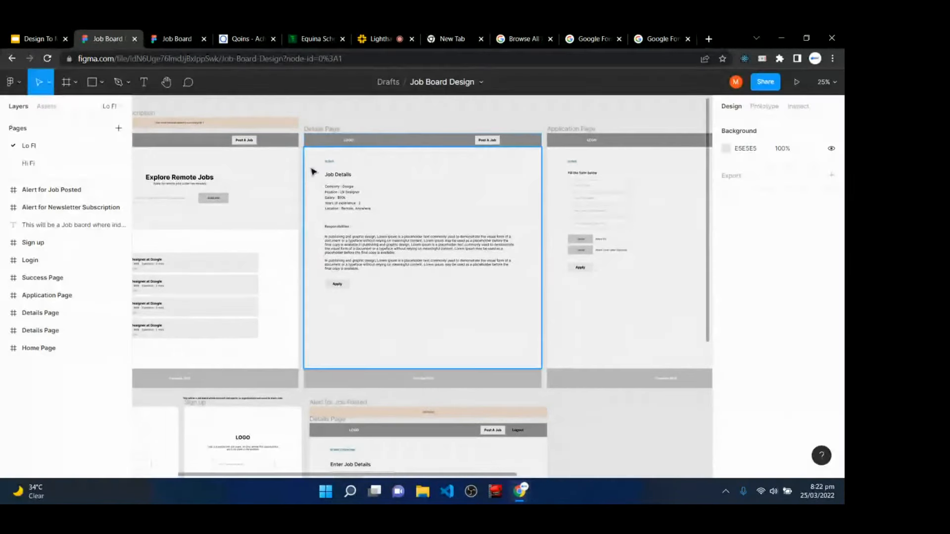
- Zoom and pan the canvas to centre the Home Page's UX Designer job cards
scroll(317, 118, left, 5)
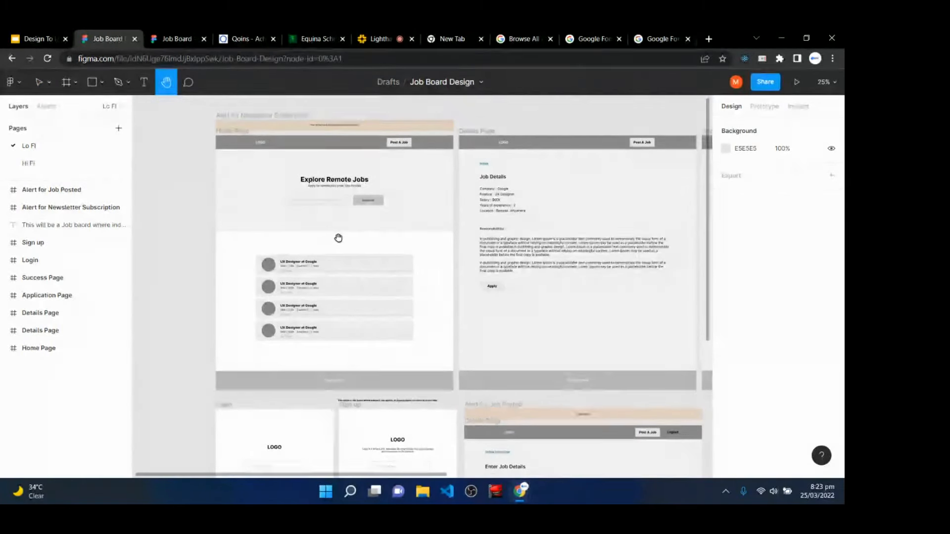
key(v)
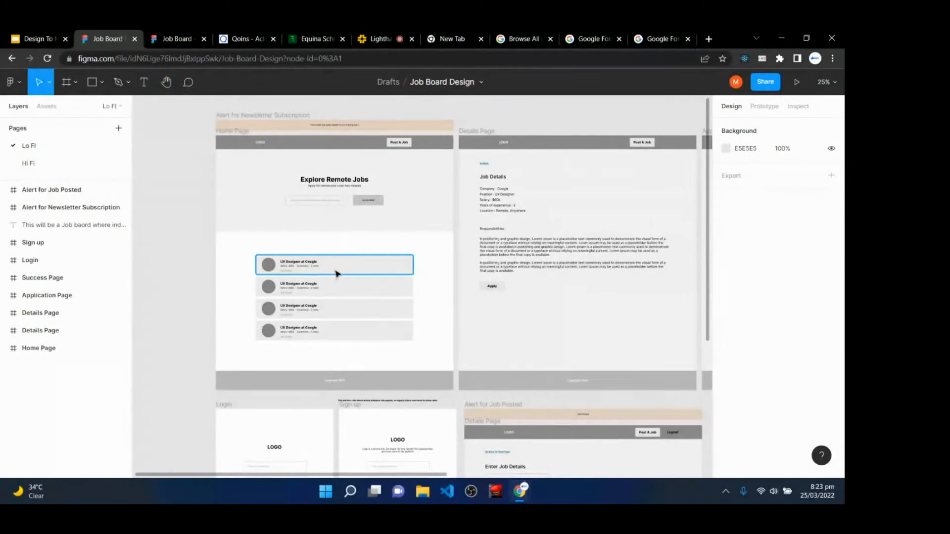
scroll(334, 277, up, 5)
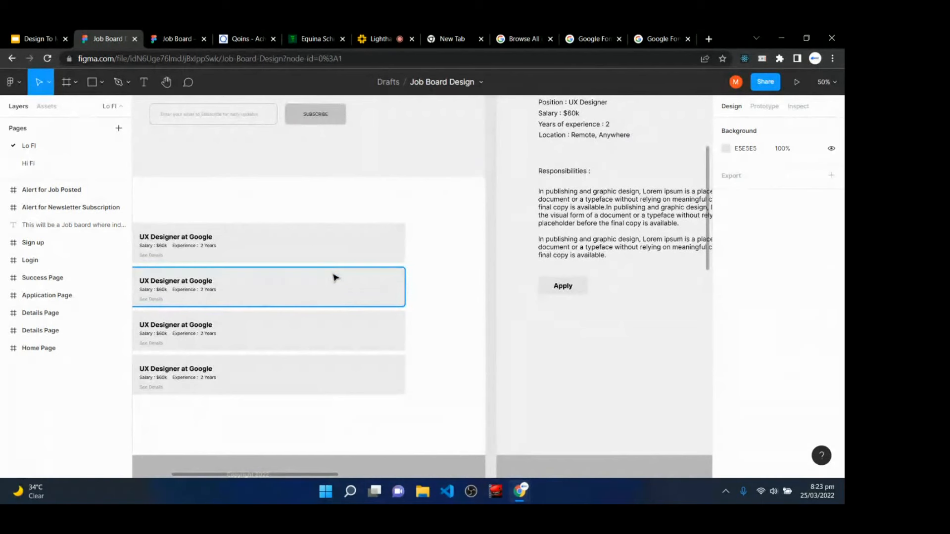
key(h)
drag(286, 211, 399, 156)
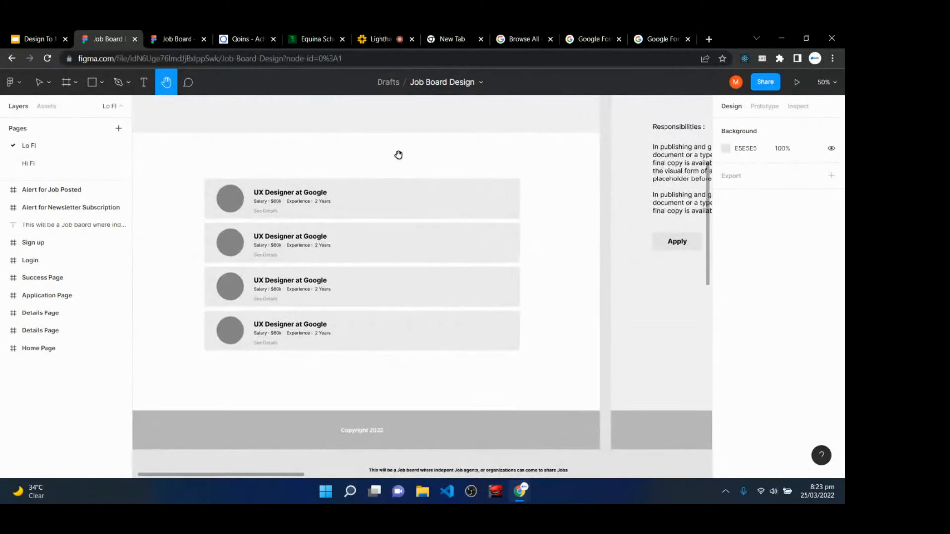
- In Prototype mode, link the first job card to the Details Page
click(775, 106)
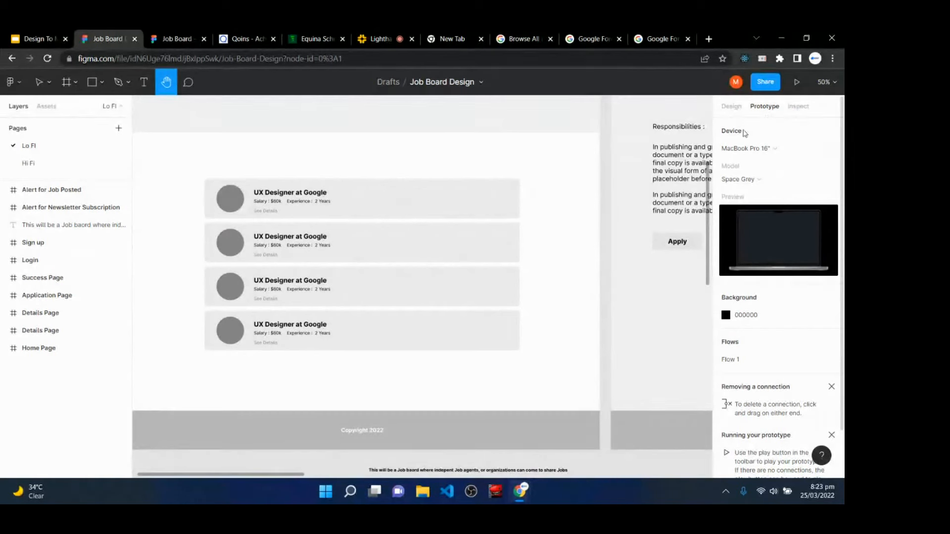
key(v)
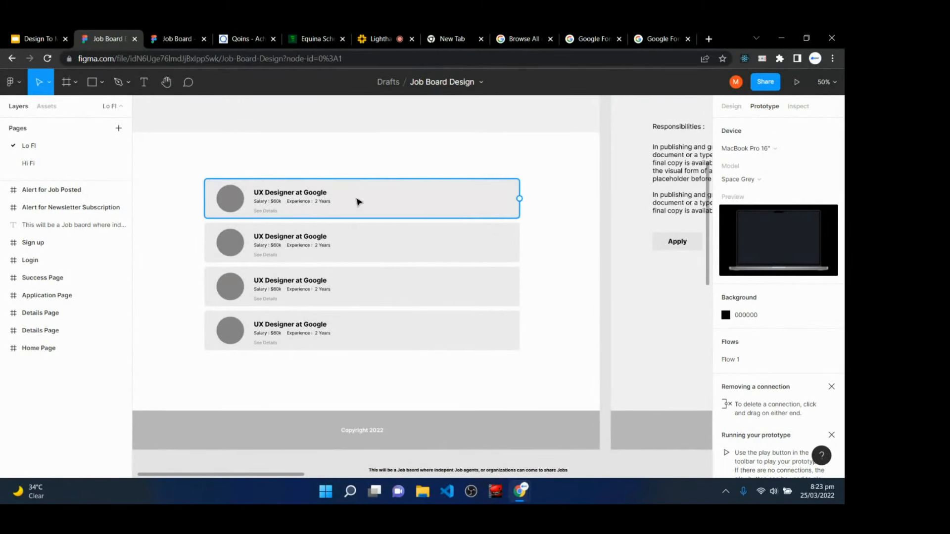
click(418, 202)
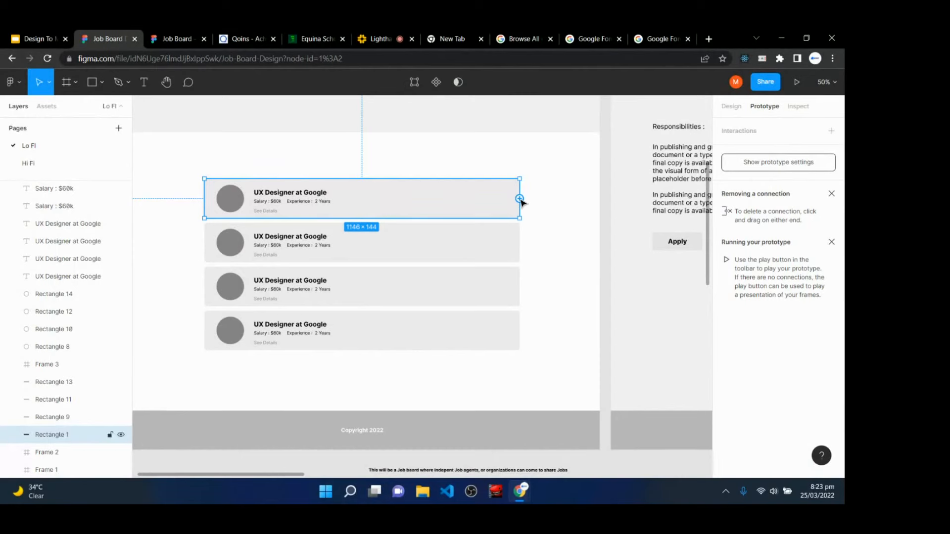
drag(520, 199, 614, 150)
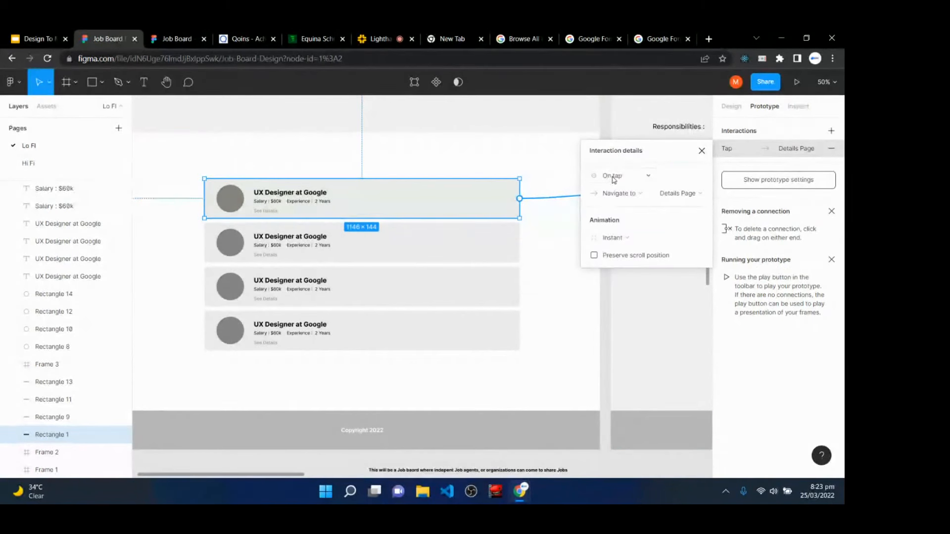
click(701, 150)
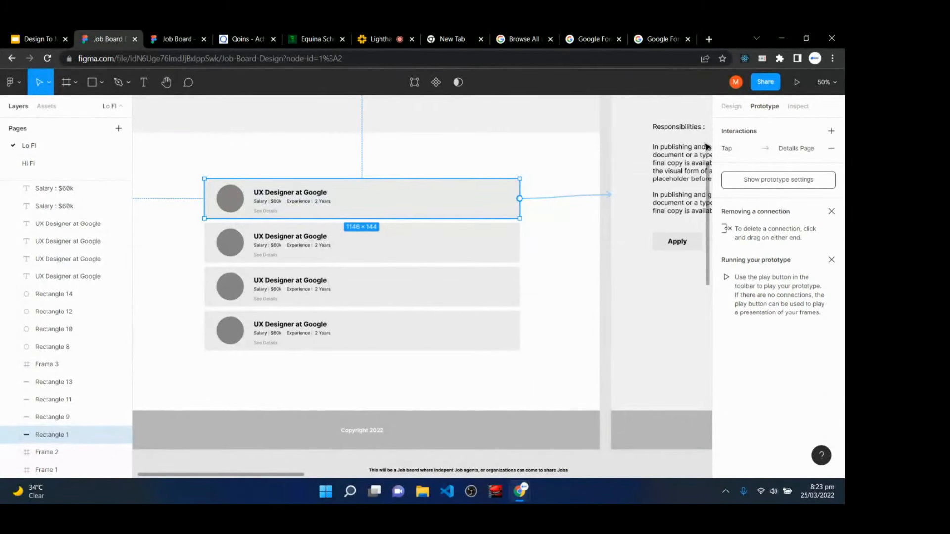
- Link the first card's See Details text to the Details Page as well
click(273, 213)
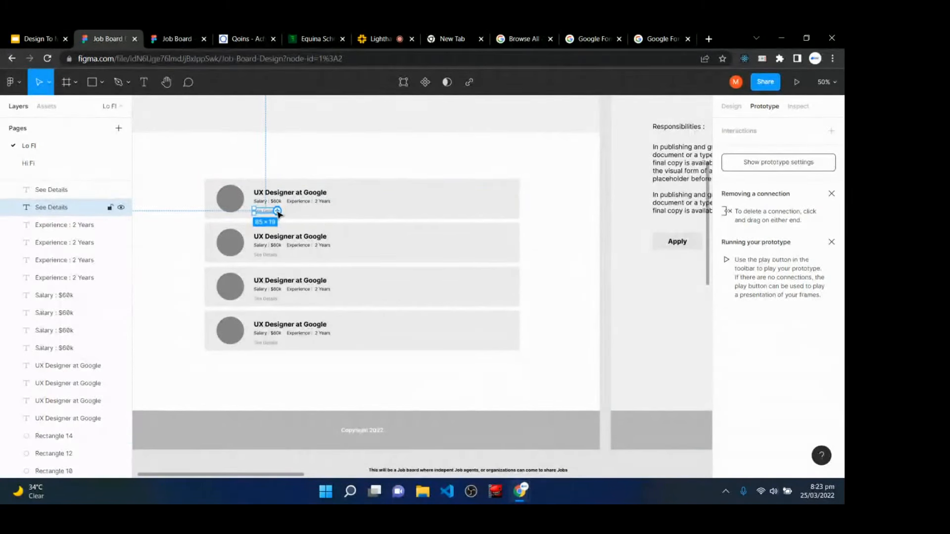
drag(278, 212, 616, 170)
click(702, 150)
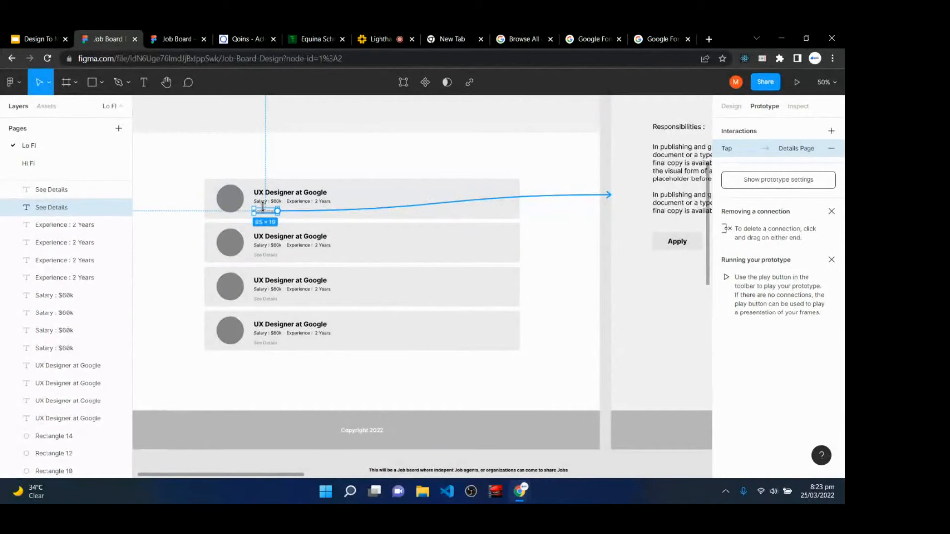
key(h)
drag(621, 306, 353, 376)
drag(556, 245, 462, 140)
- Select the Details Page's Apply button and drag a prototype link toward the next page
key(v)
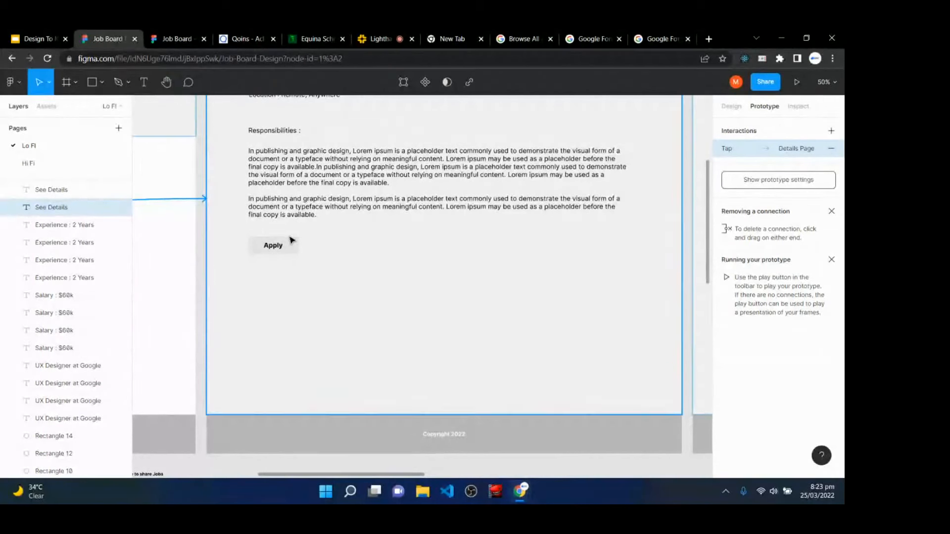
click(291, 247)
click(292, 247)
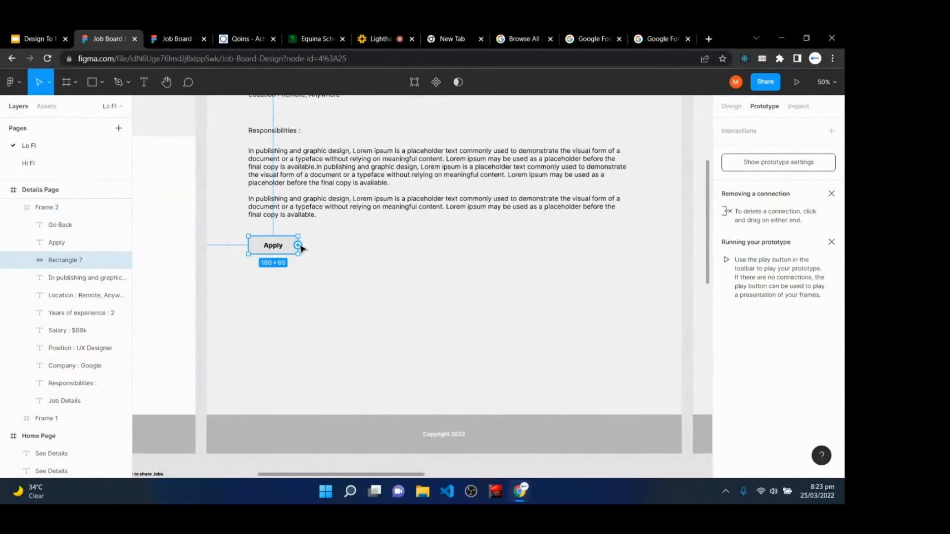
drag(297, 245, 619, 288)
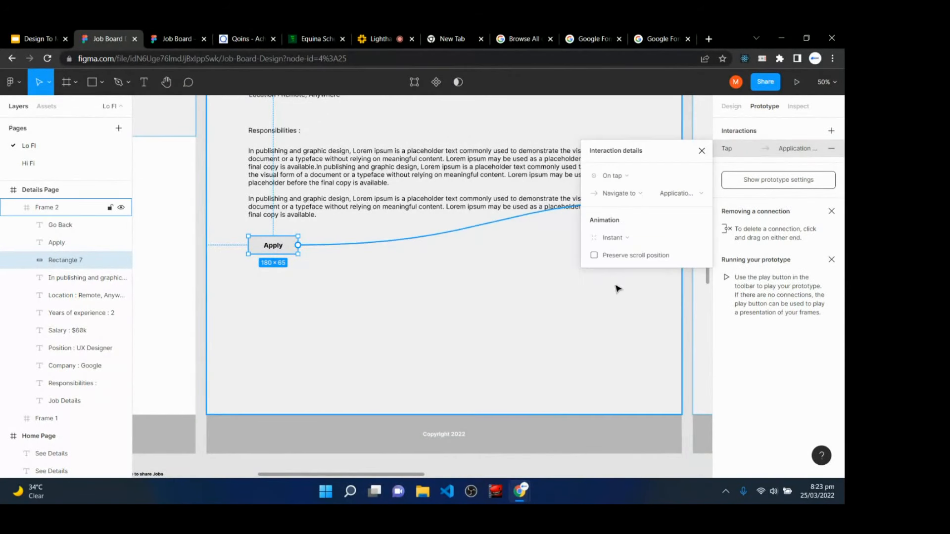
key(Escape)
- Link the Application Page's Apply button to the Success Page with a tap interaction
key(h)
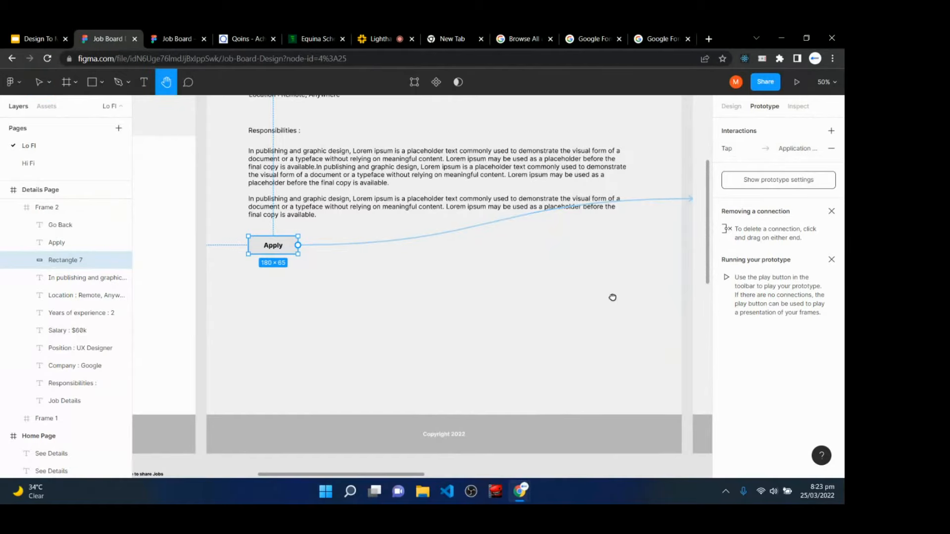
drag(613, 297, 229, 335)
scroll(477, 335, up, 3)
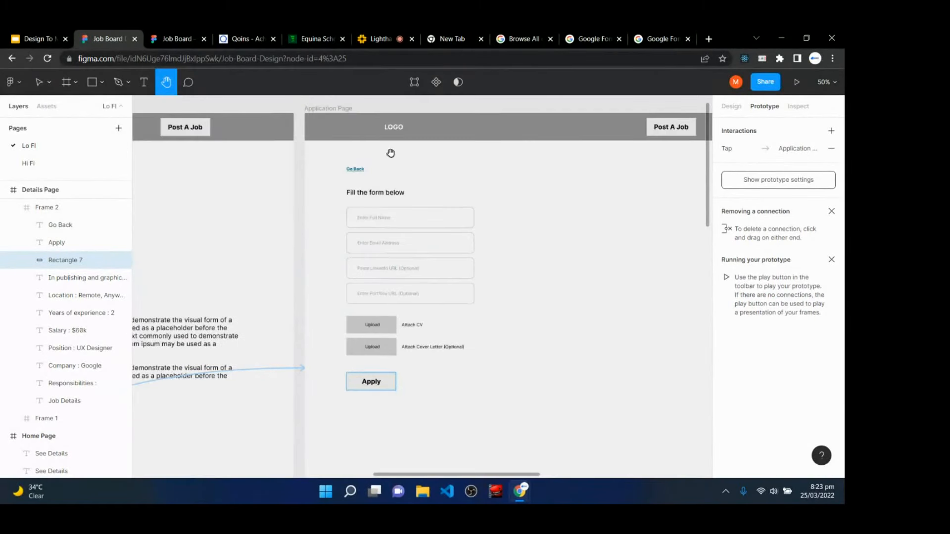
scroll(438, 370, down, 3)
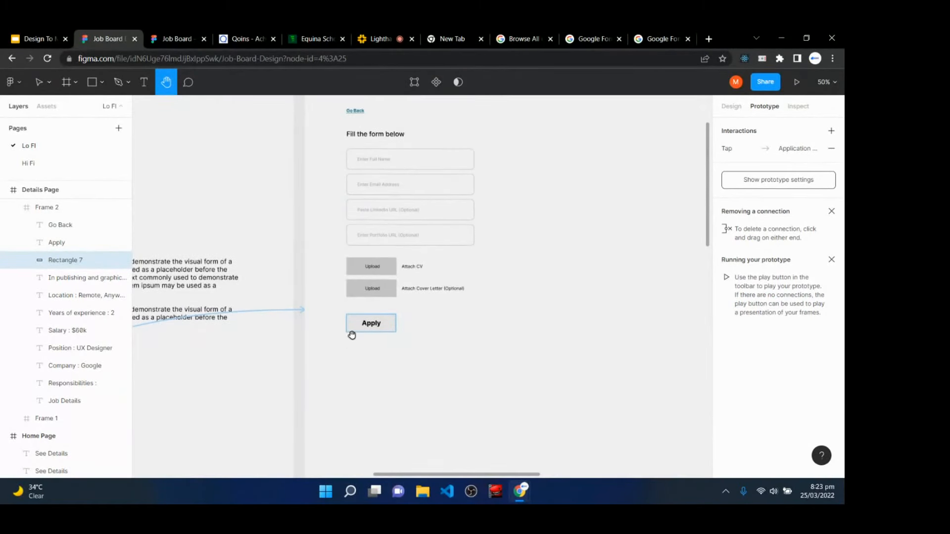
key(v)
click(388, 324)
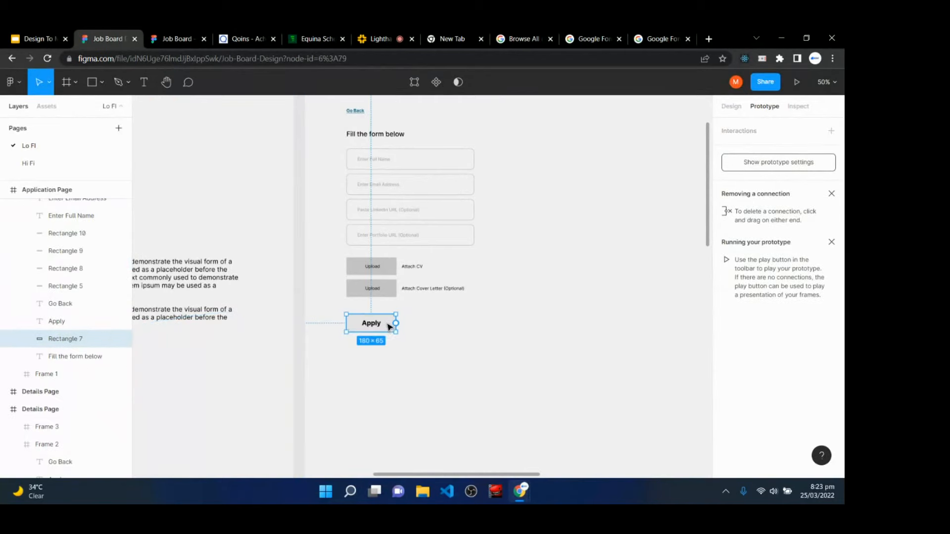
drag(396, 324, 532, 289)
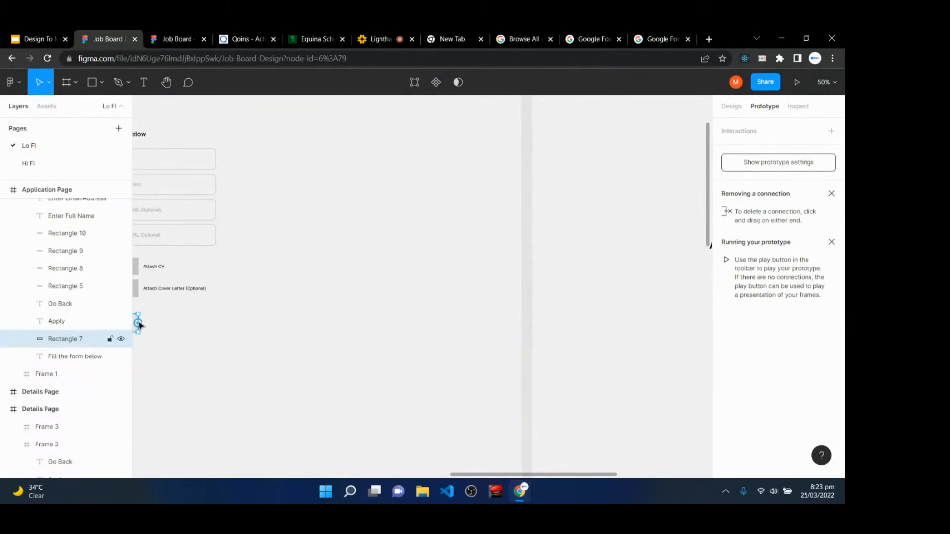
drag(138, 323, 295, 254)
click(701, 150)
key(h)
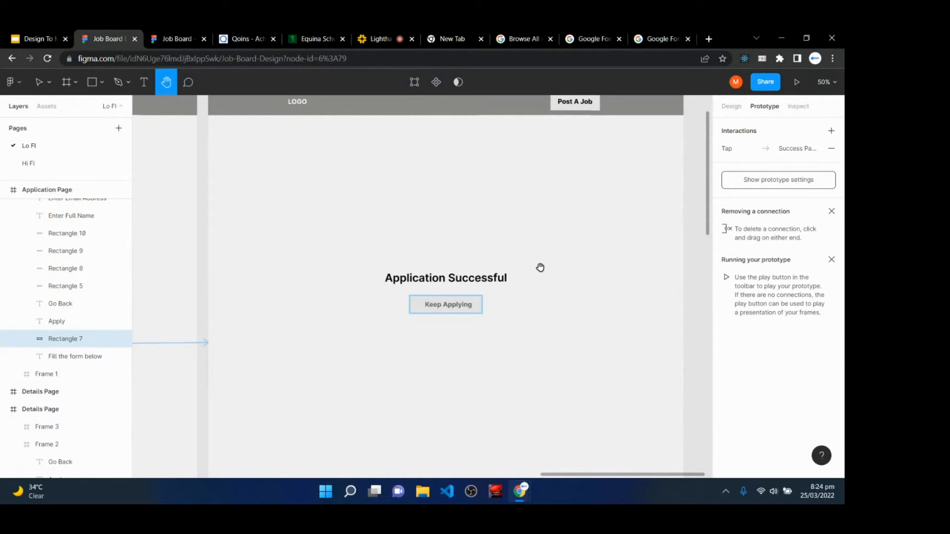
- Link the Success Page's Keep Applying button to the Home Page (Tap, Navigate to)
key(v)
click(449, 309)
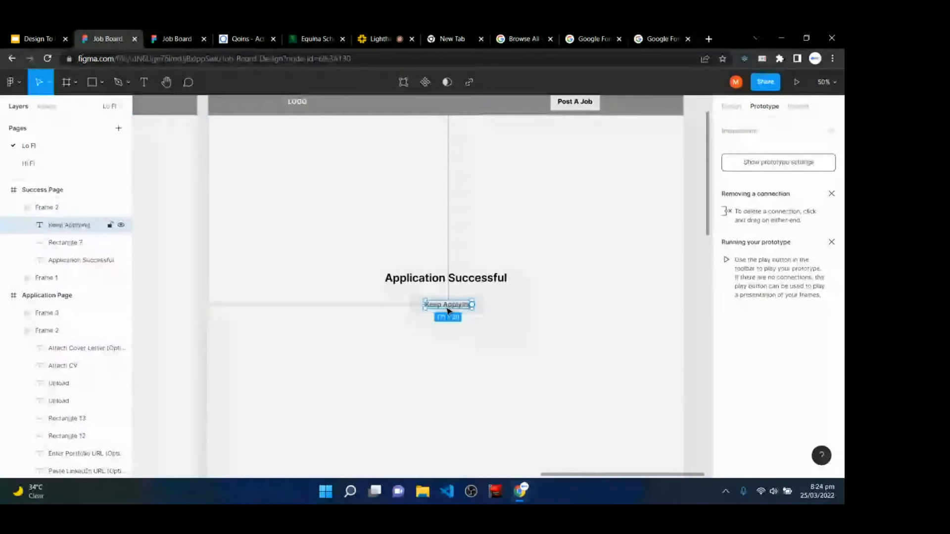
click(416, 304)
drag(482, 305, 199, 290)
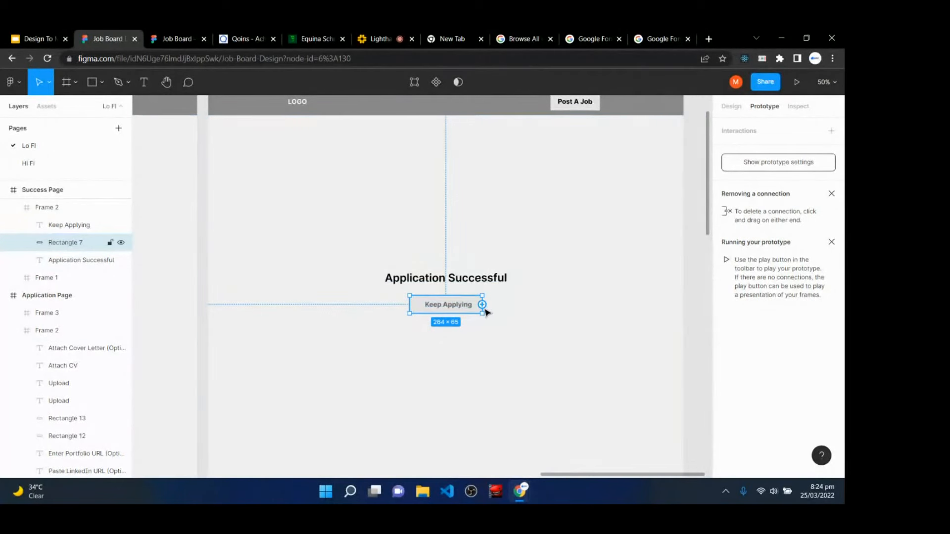
drag(483, 305, 197, 341)
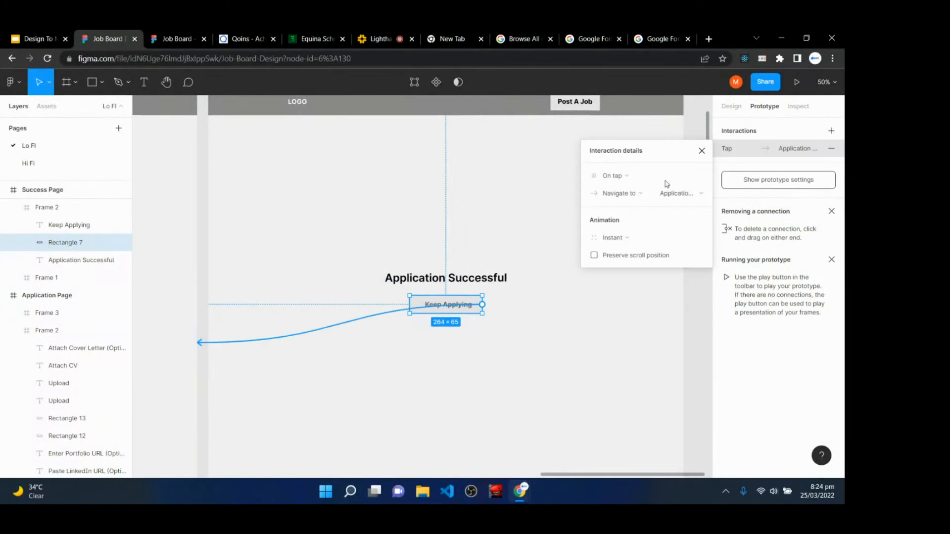
click(673, 194)
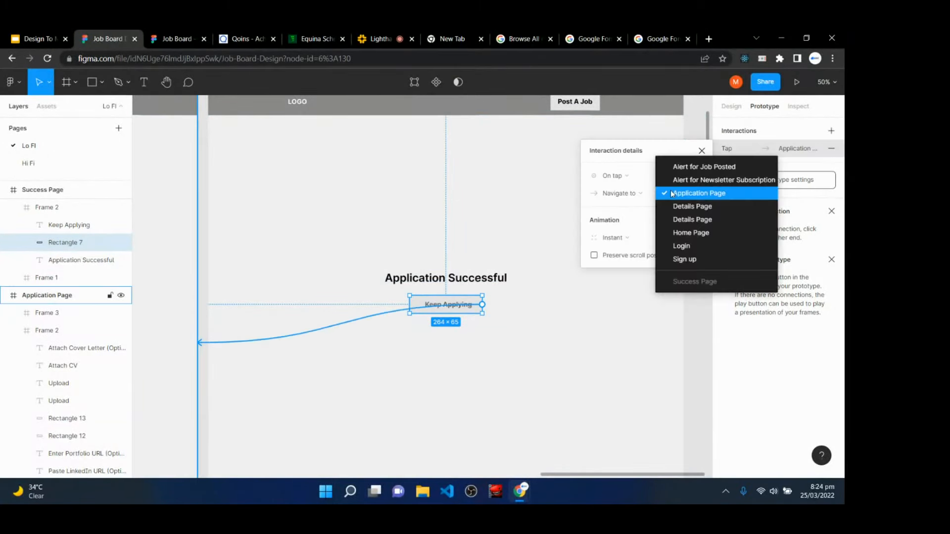
click(684, 233)
click(702, 151)
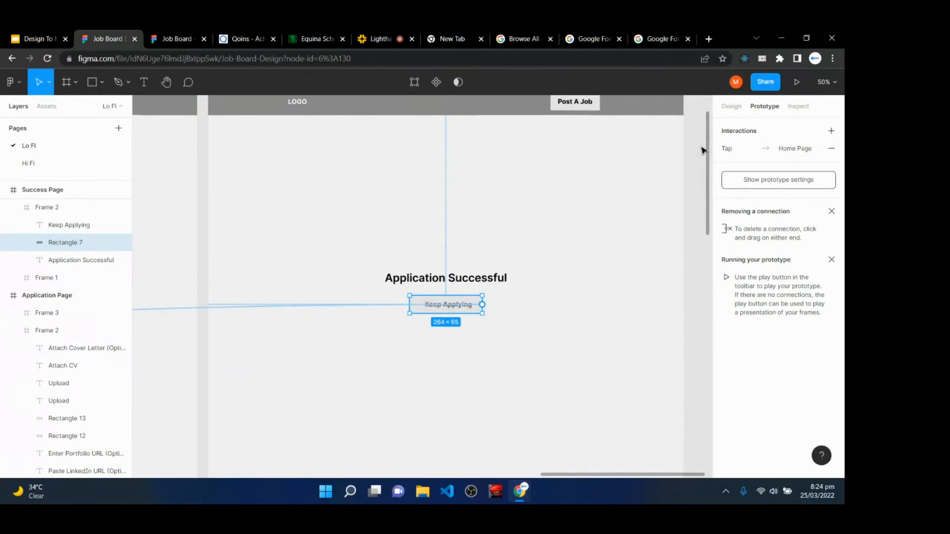
key(minus)
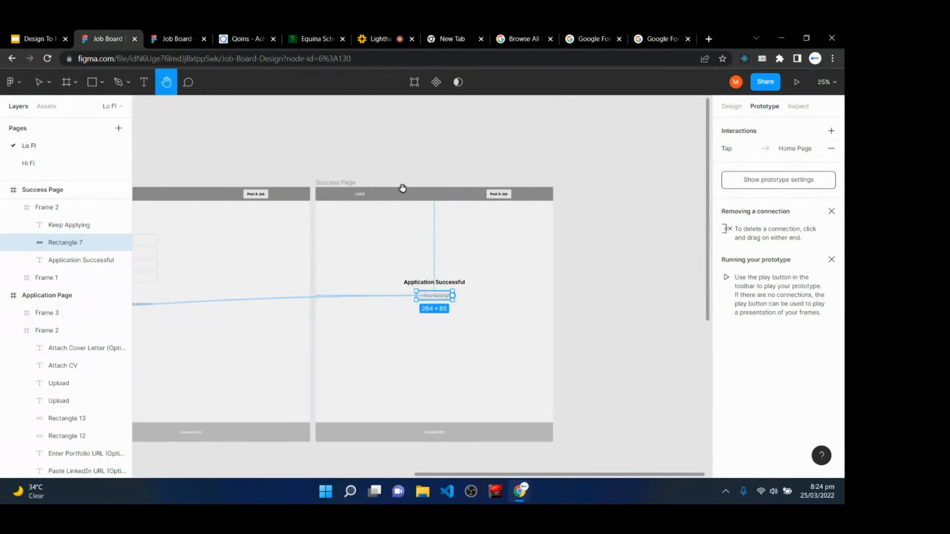
key(h)
drag(318, 169, 564, 110)
key(minus)
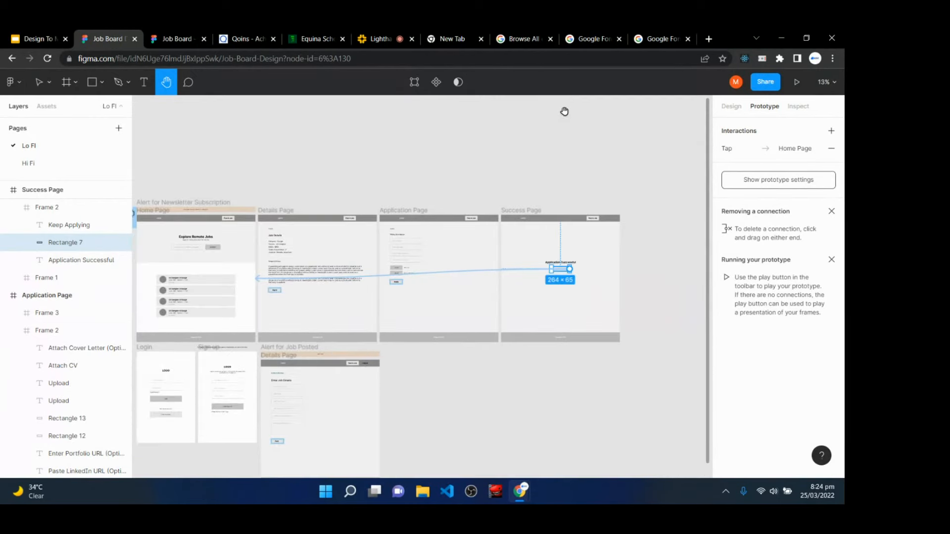
drag(264, 152, 350, 189)
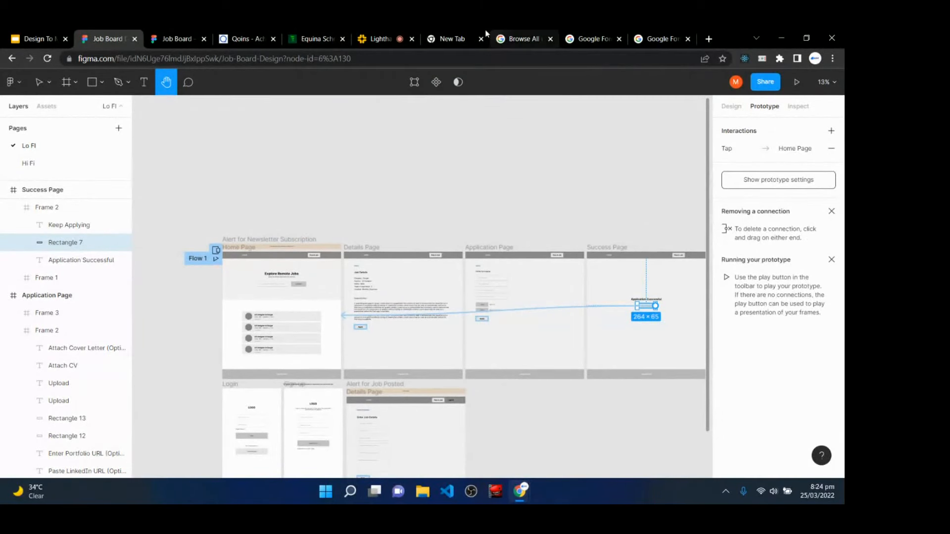
click(390, 33)
scroll(728, 363, down, 5)
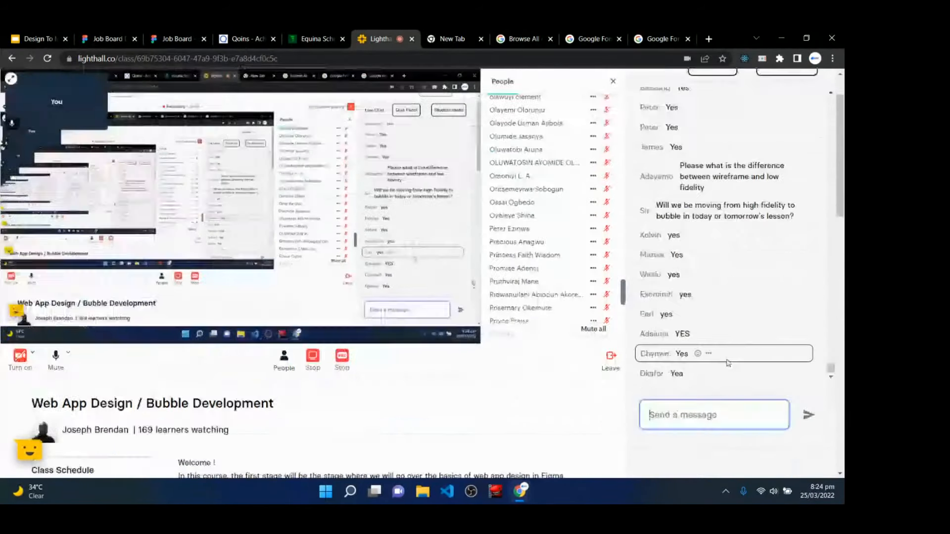
scroll(727, 362, down, 4)
scroll(728, 364, up, 3)
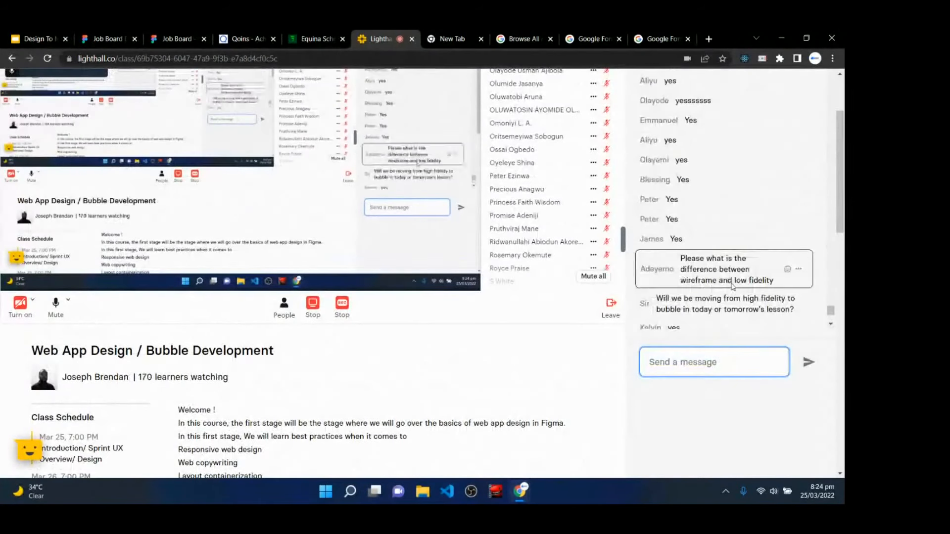
scroll(504, 365, up, 2)
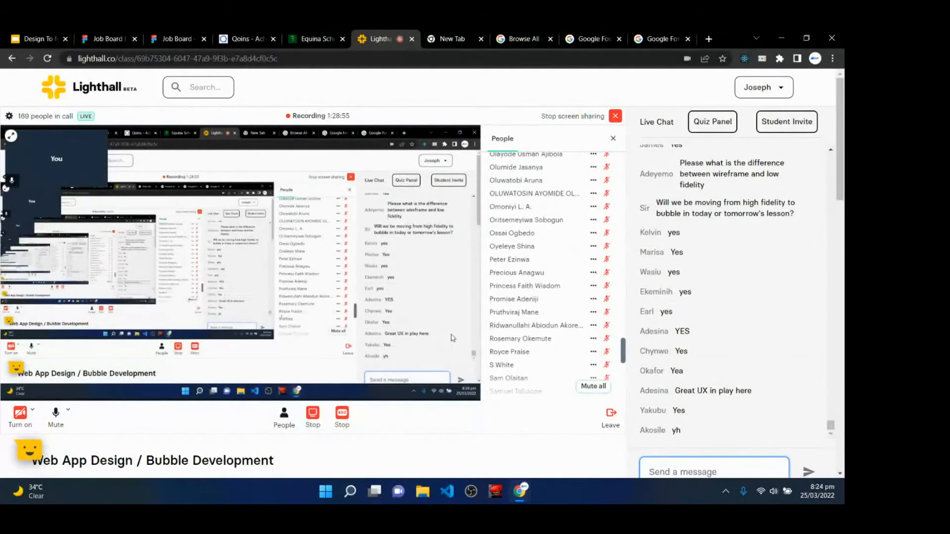
click(132, 35)
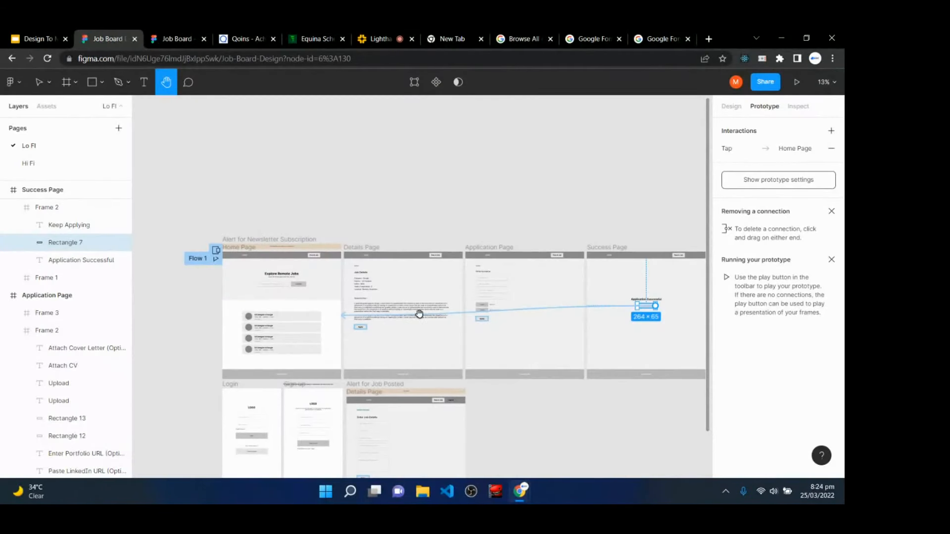
- Pan to the Home Page header and select the Post A Job button
scroll(431, 326, down, 3)
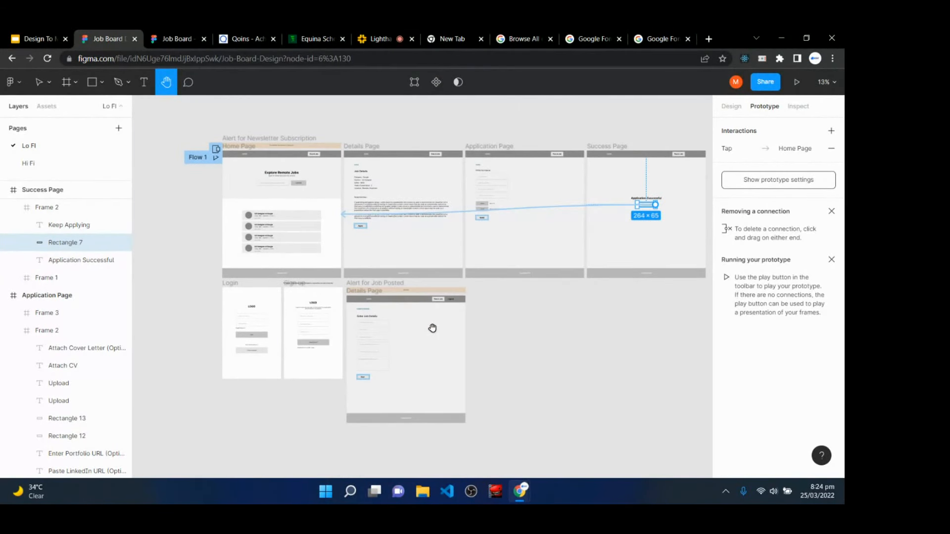
key(v)
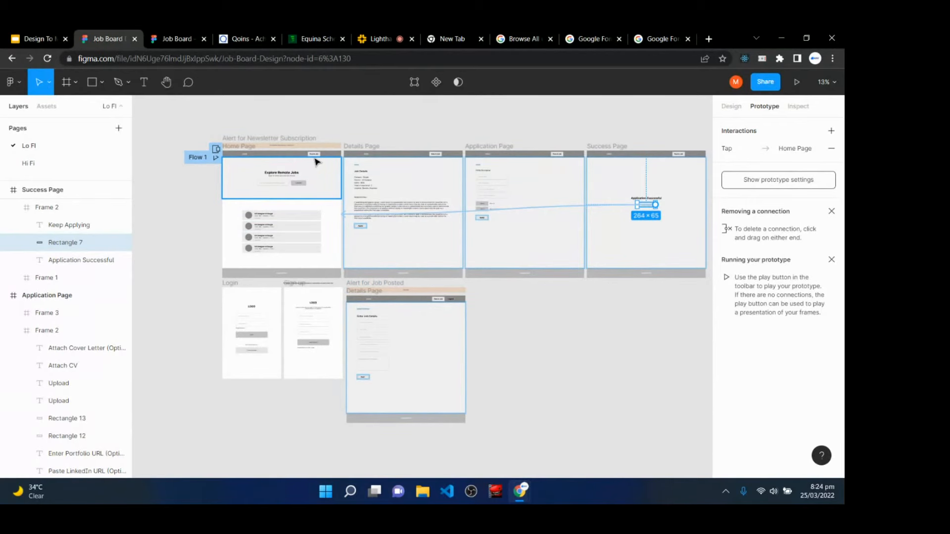
key(XF86AudioRaiseVolume)
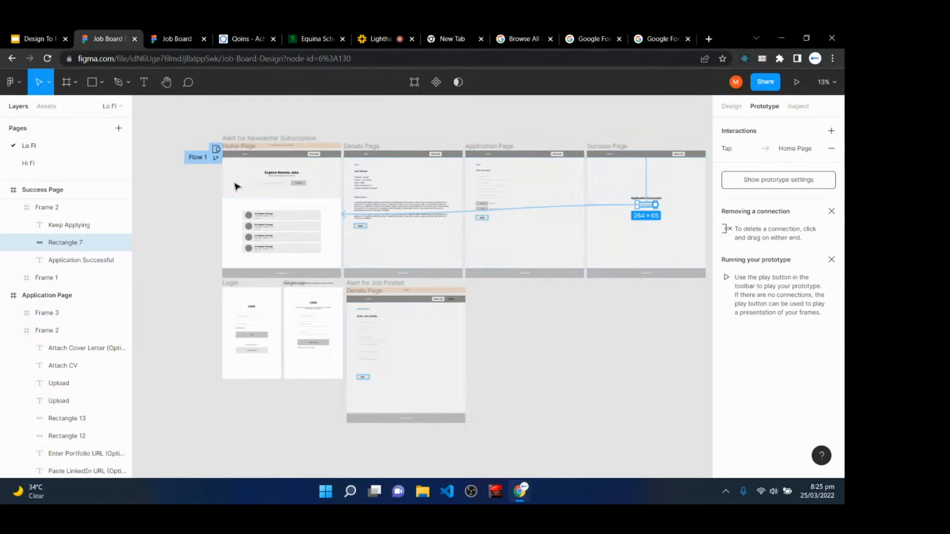
scroll(282, 165, up, 5)
click(249, 150)
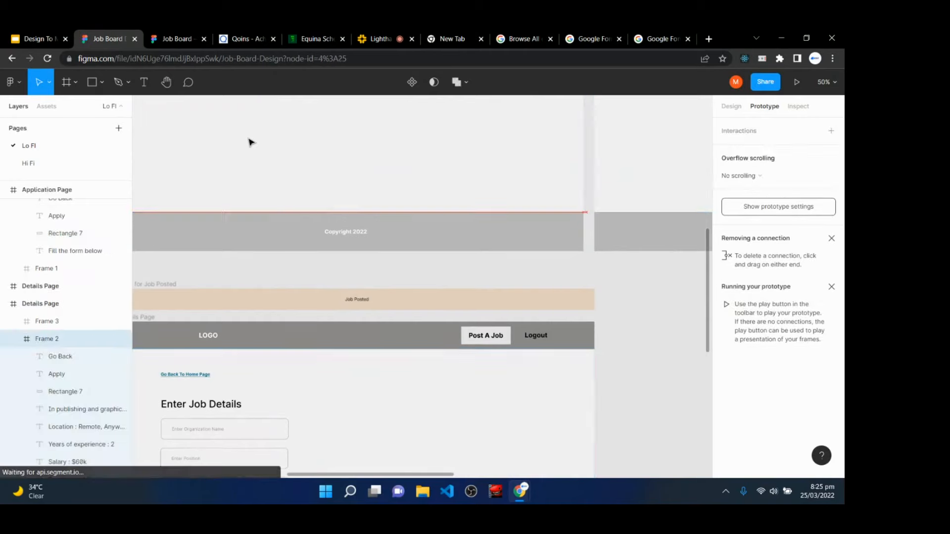
key(space)
drag(248, 138, 536, 327)
drag(206, 162, 505, 354)
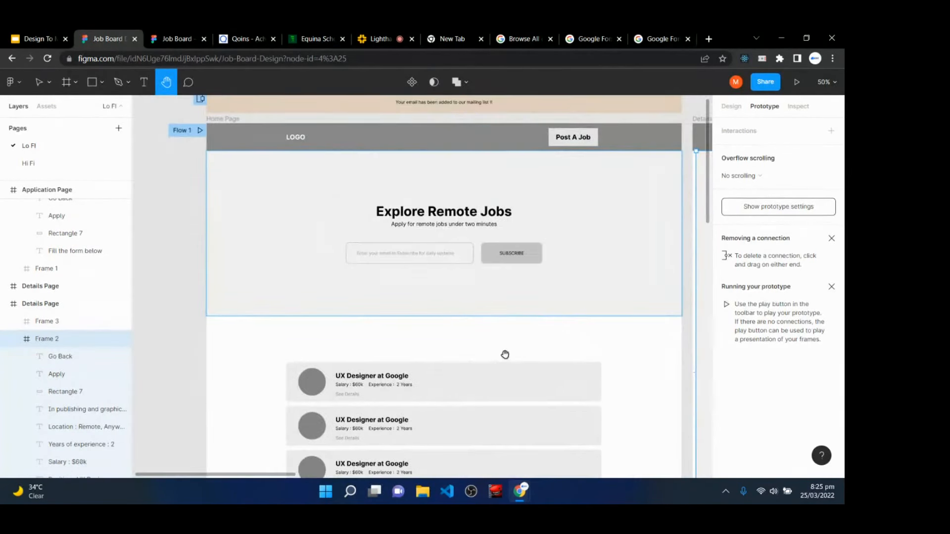
drag(630, 196, 512, 261)
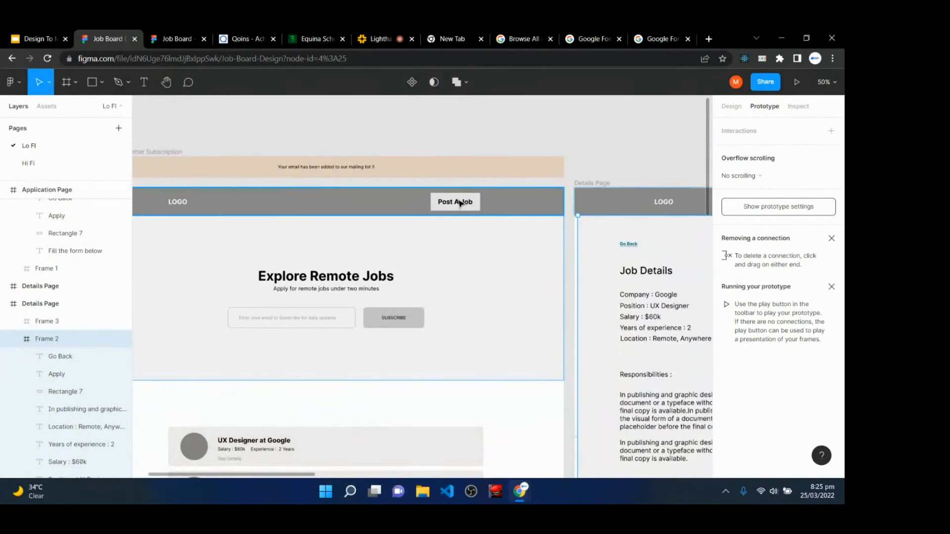
click(467, 203)
click(485, 209)
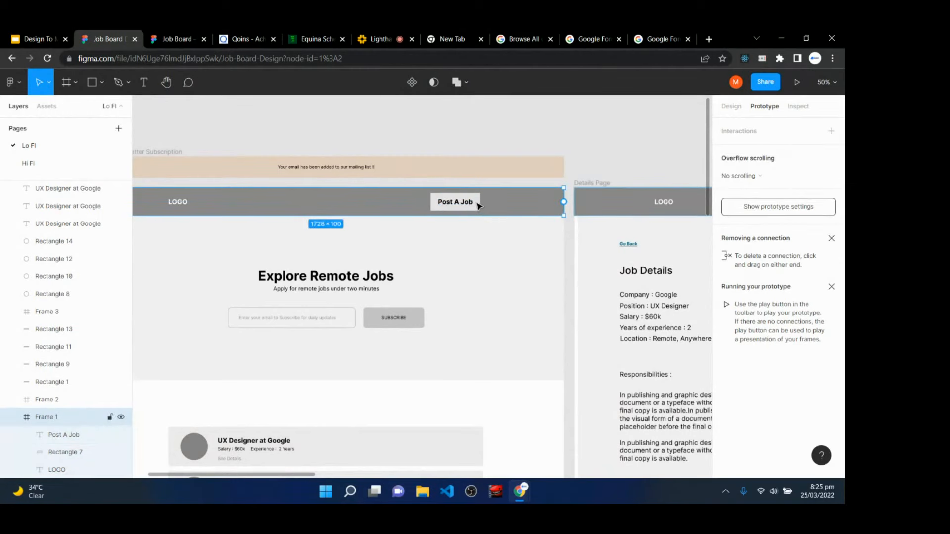
click(479, 205)
- Link Post A Job to Login as a centred overlay, closing on outside click with background dimmed
drag(480, 202, 273, 377)
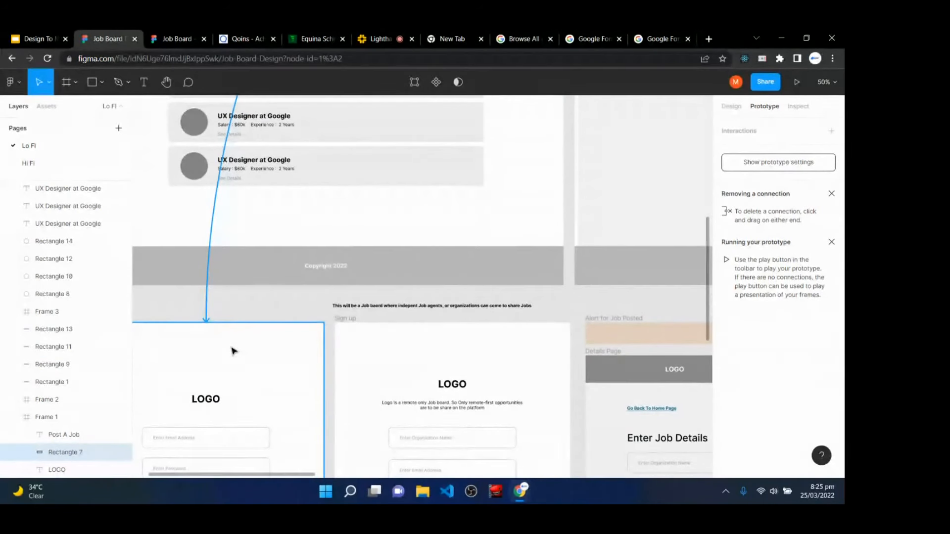
drag(233, 350, 233, 350)
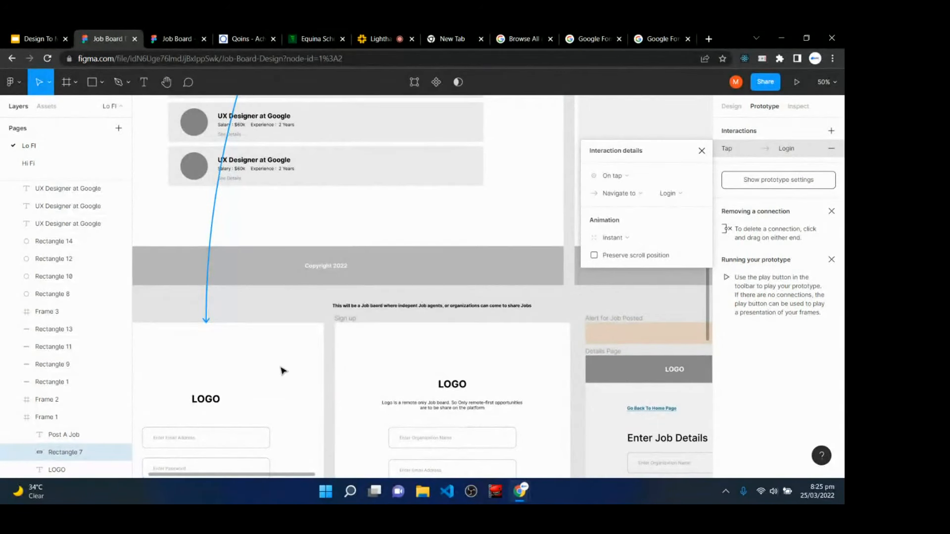
click(635, 177)
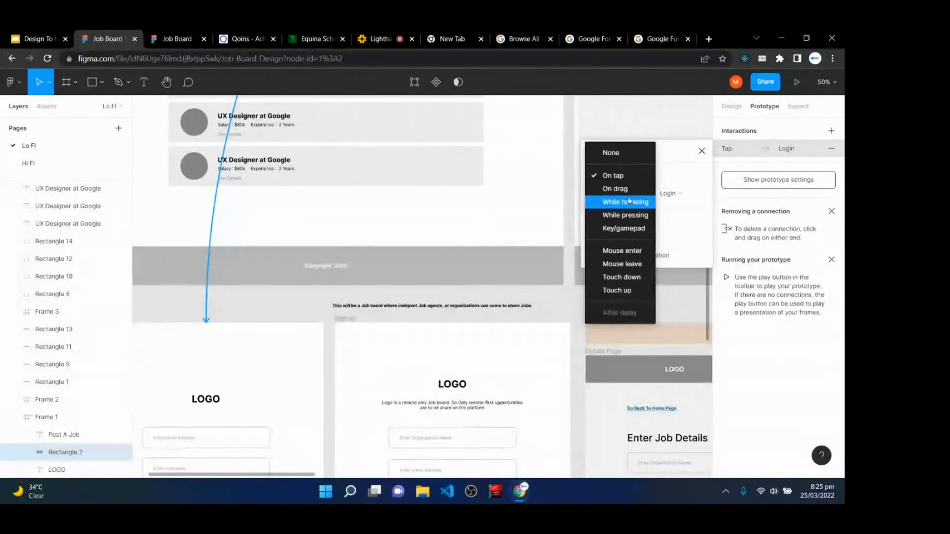
click(632, 181)
click(623, 198)
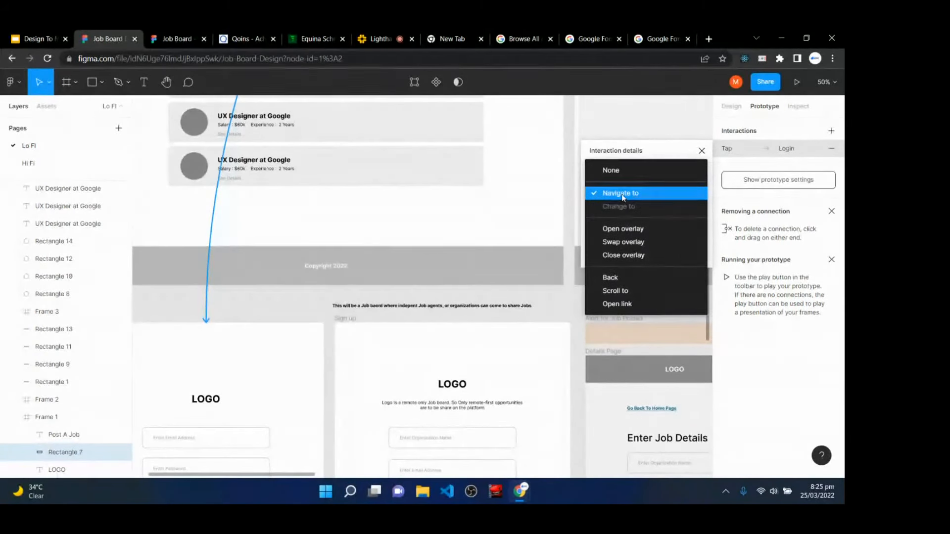
click(626, 231)
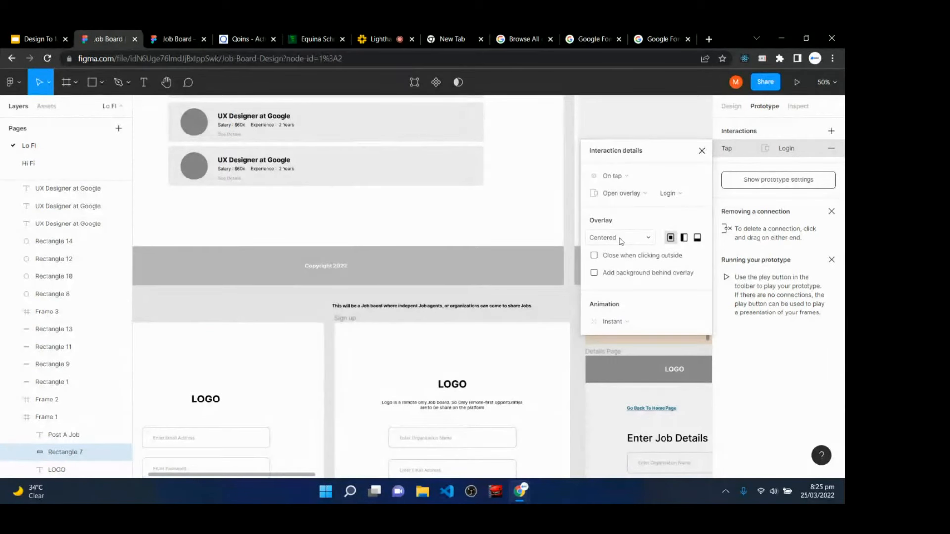
click(610, 256)
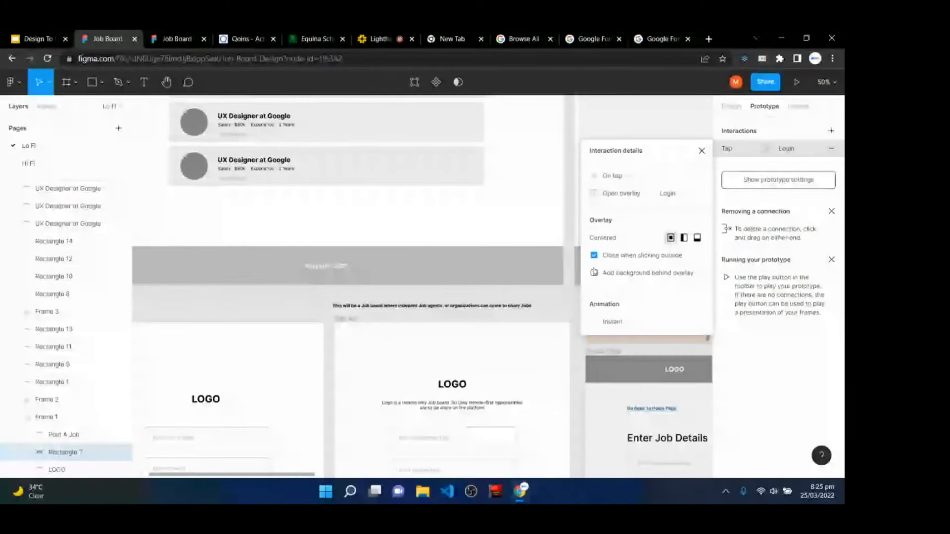
click(594, 273)
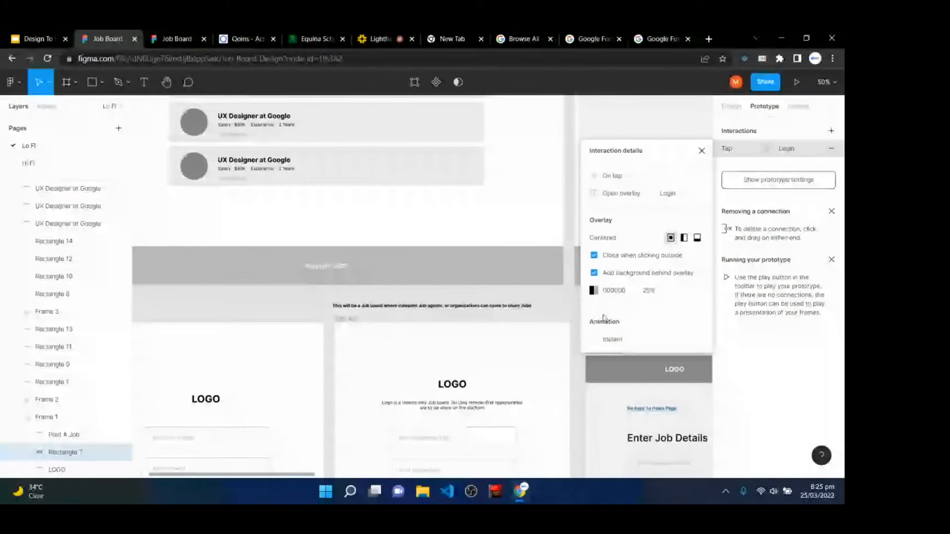
click(701, 151)
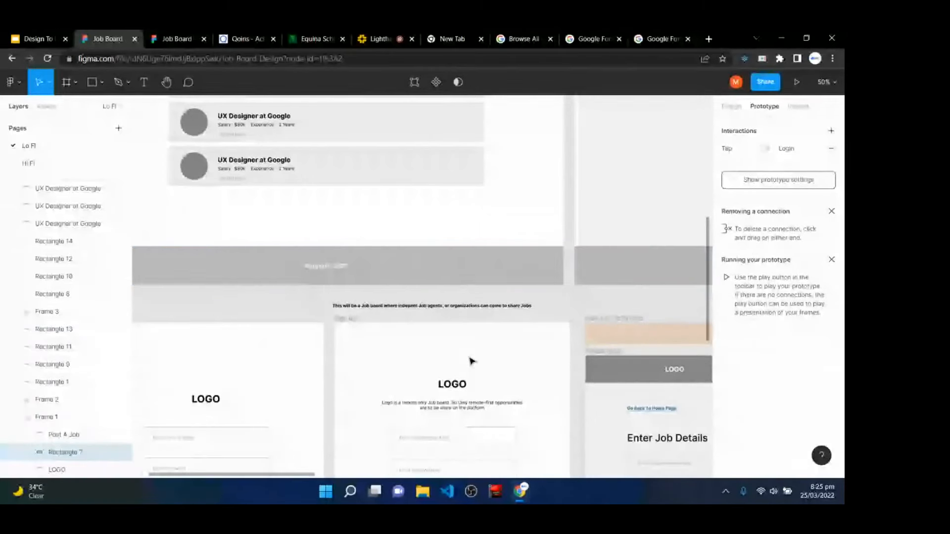
- Link the Login frame's Login button to the Details Page (Tap, Navigate to)
key(h)
drag(470, 361, 538, 227)
key(v)
click(333, 379)
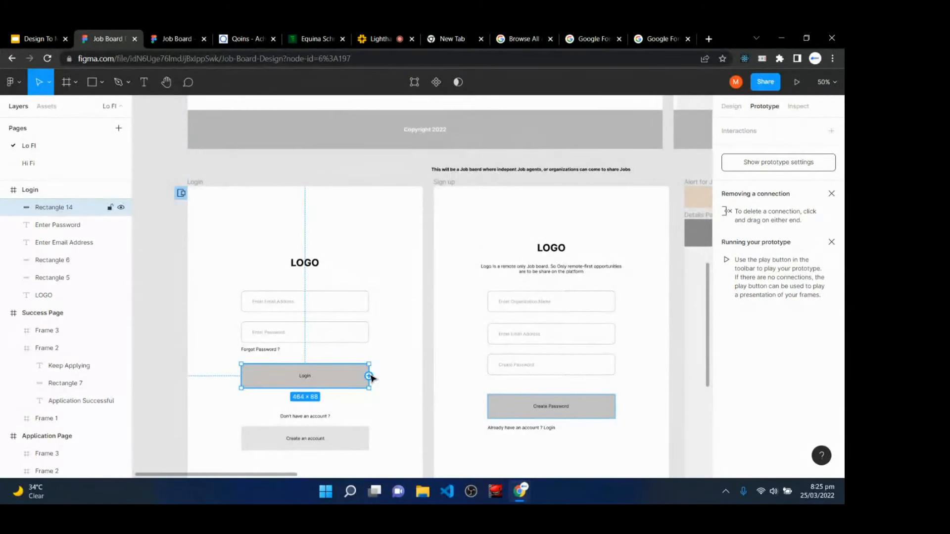
drag(369, 377, 690, 352)
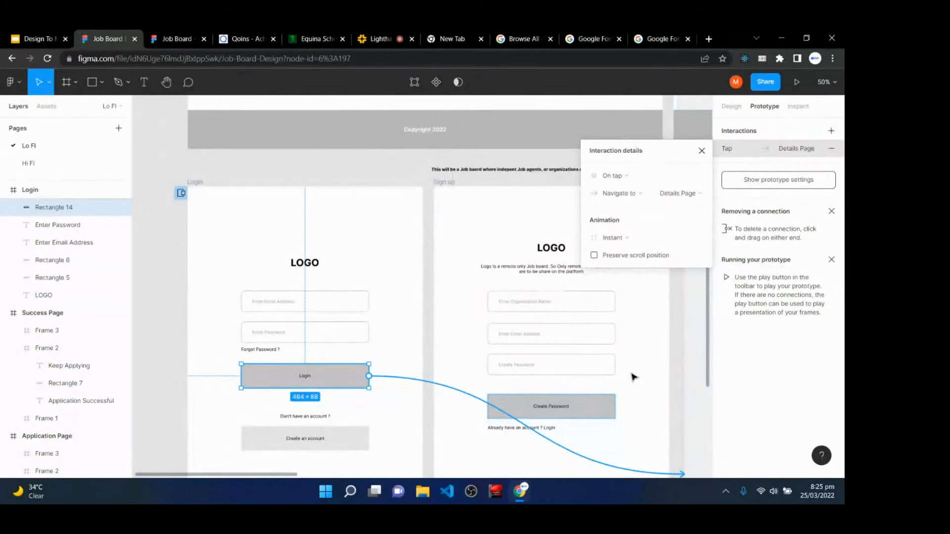
key(h)
drag(617, 350, 270, 257)
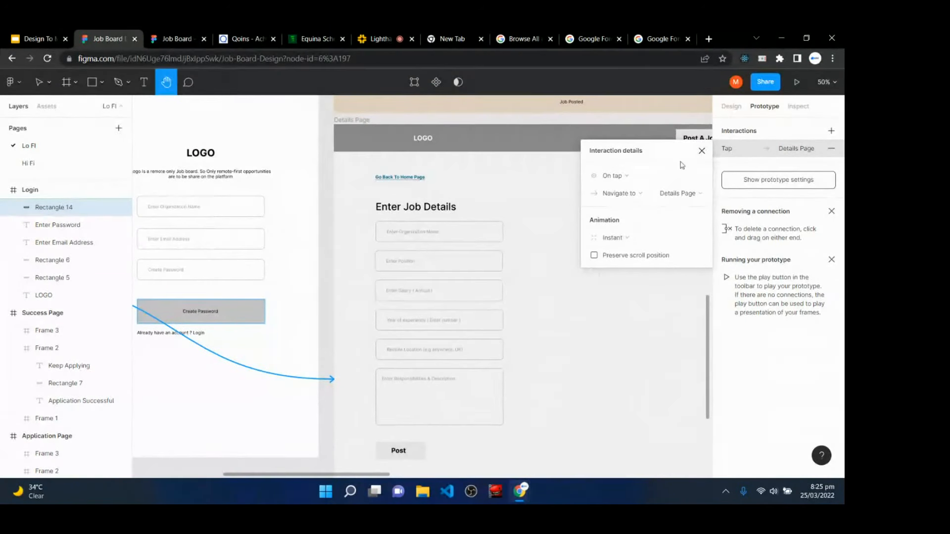
click(702, 150)
- Select the Post button on the Details Page
scroll(465, 446, down, 2)
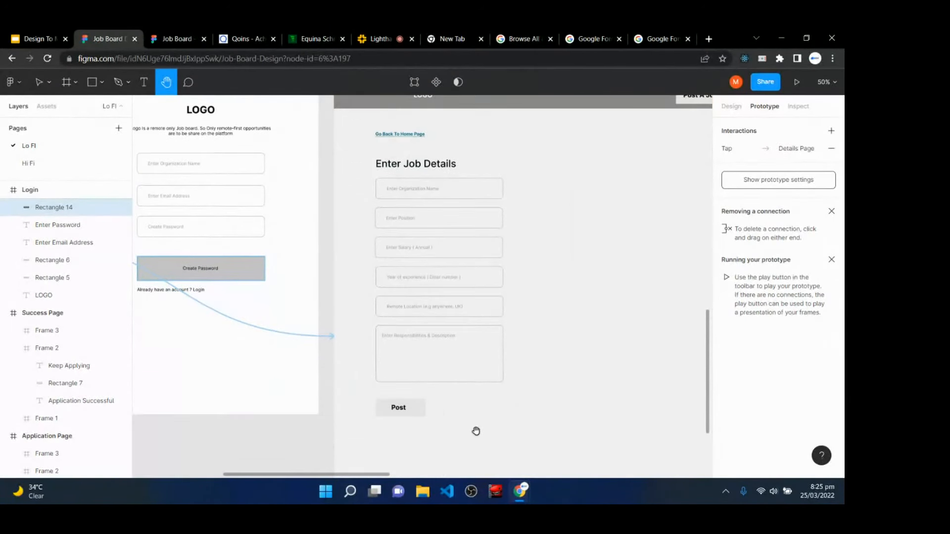
key(v)
click(405, 410)
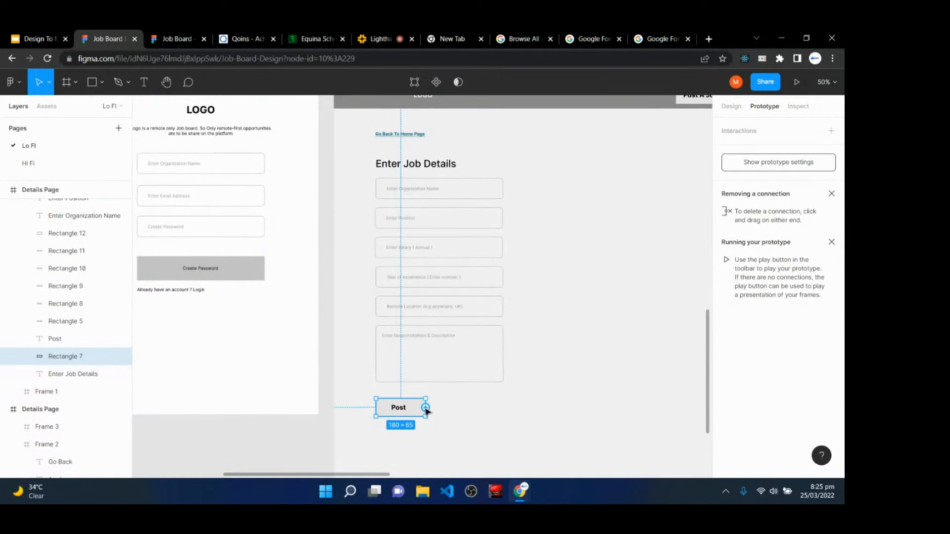
- Link the Post button to Alert for Job Posted as a manually positioned overlay
drag(425, 407, 559, 223)
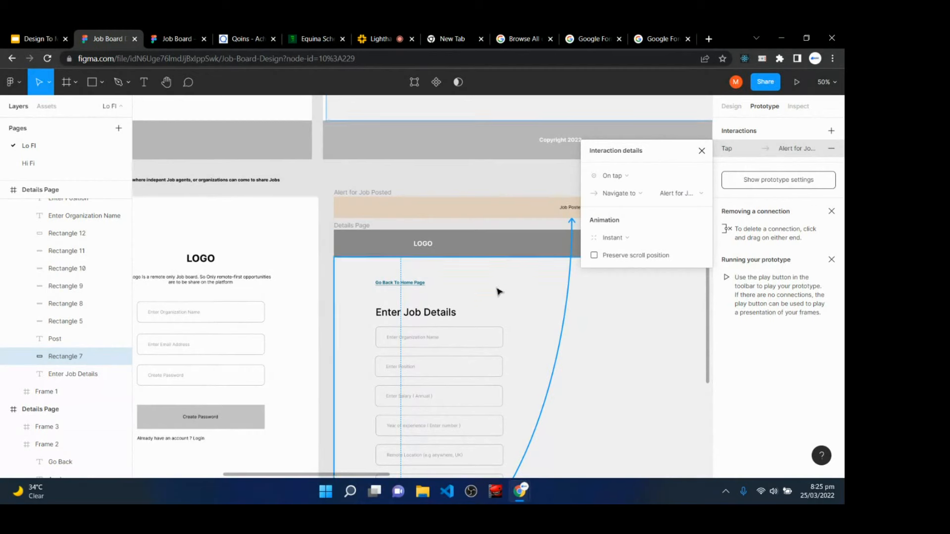
click(628, 197)
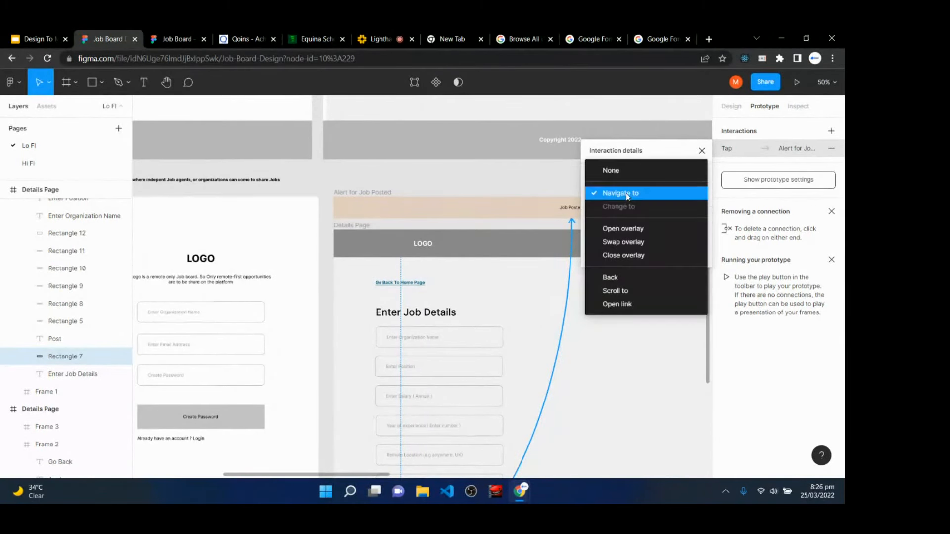
click(631, 230)
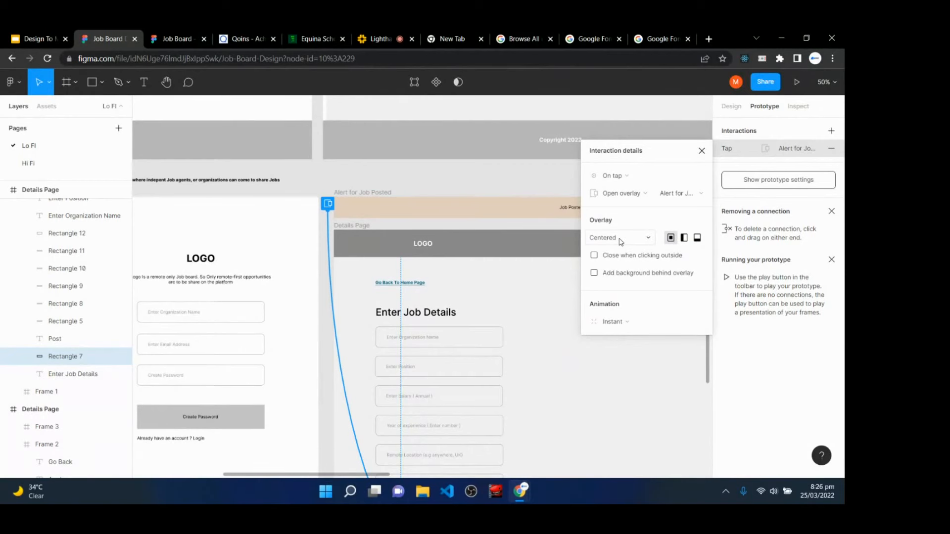
click(620, 240)
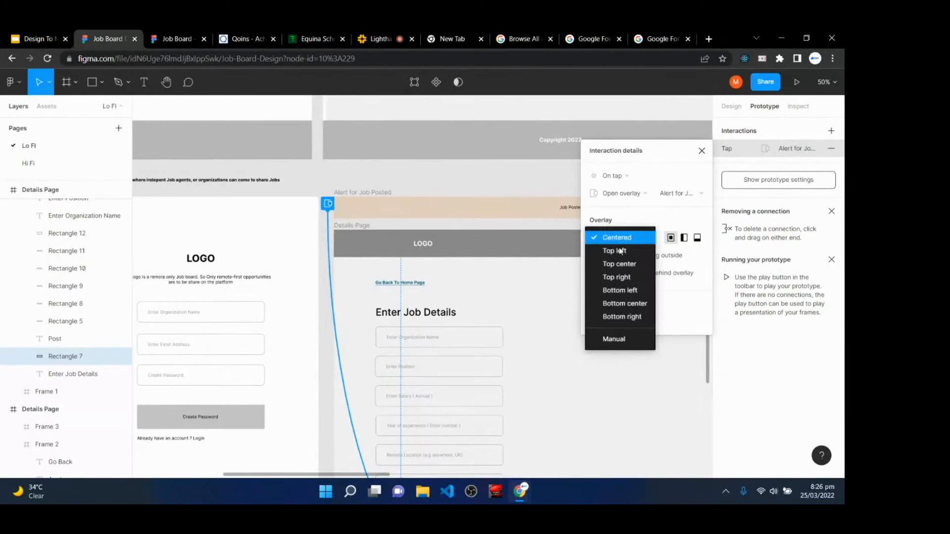
click(615, 337)
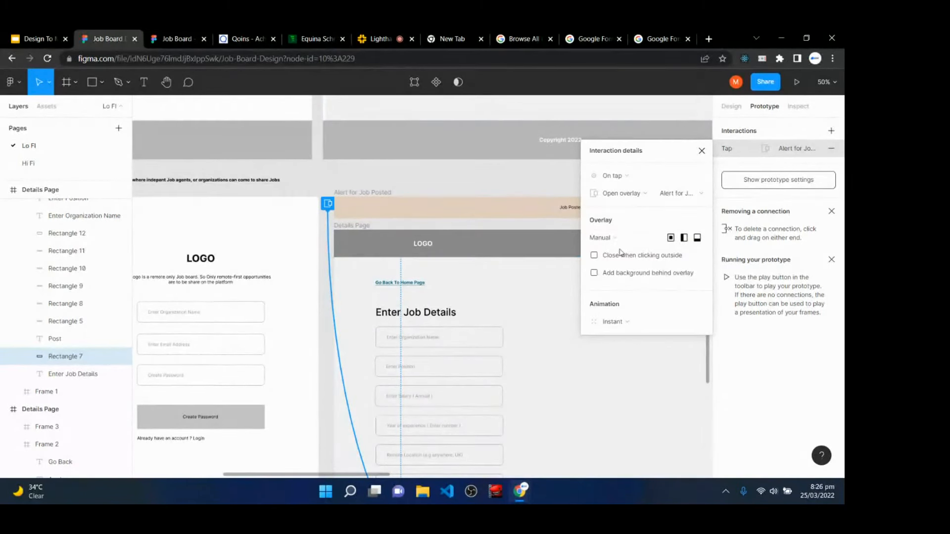
drag(662, 161, 708, 243)
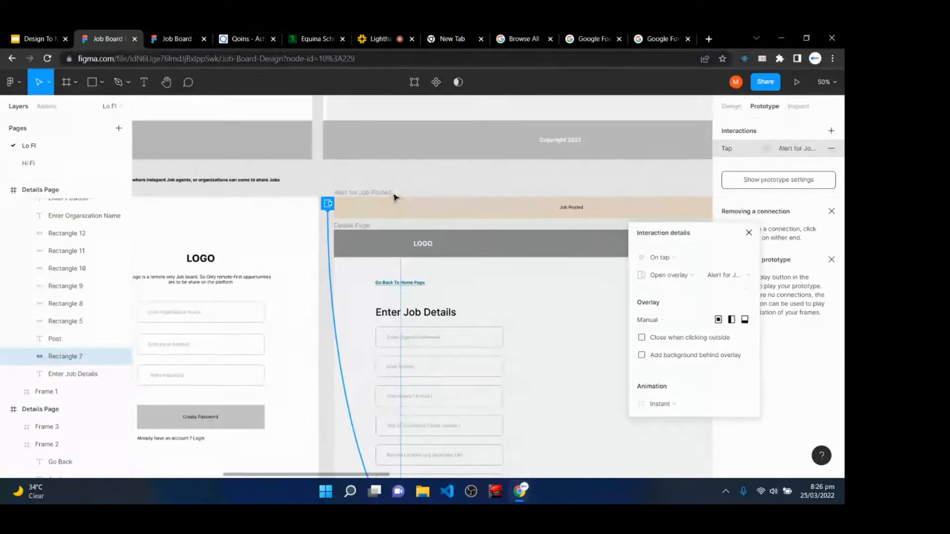
click(442, 215)
click(445, 242)
click(326, 200)
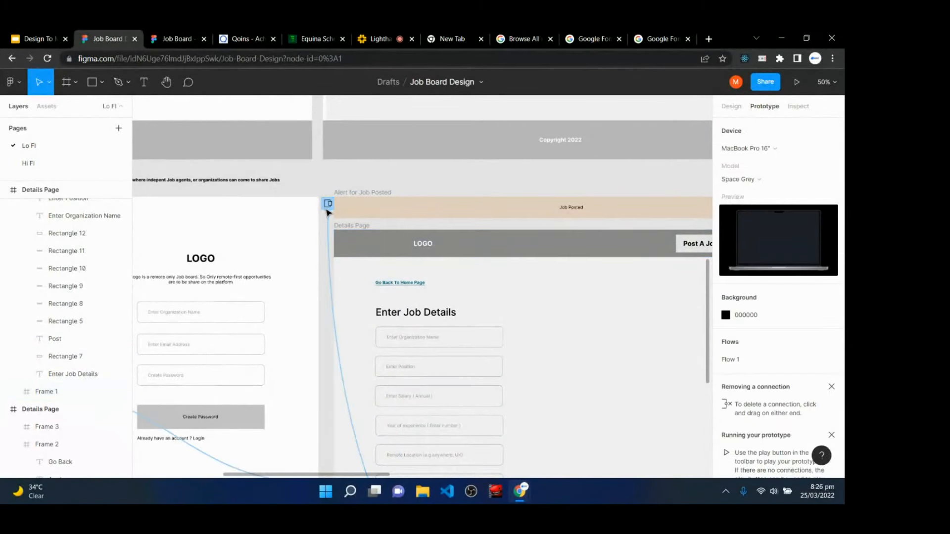
- Make the Job Posted overlay close when clicking outside, keeping Manual position
click(334, 302)
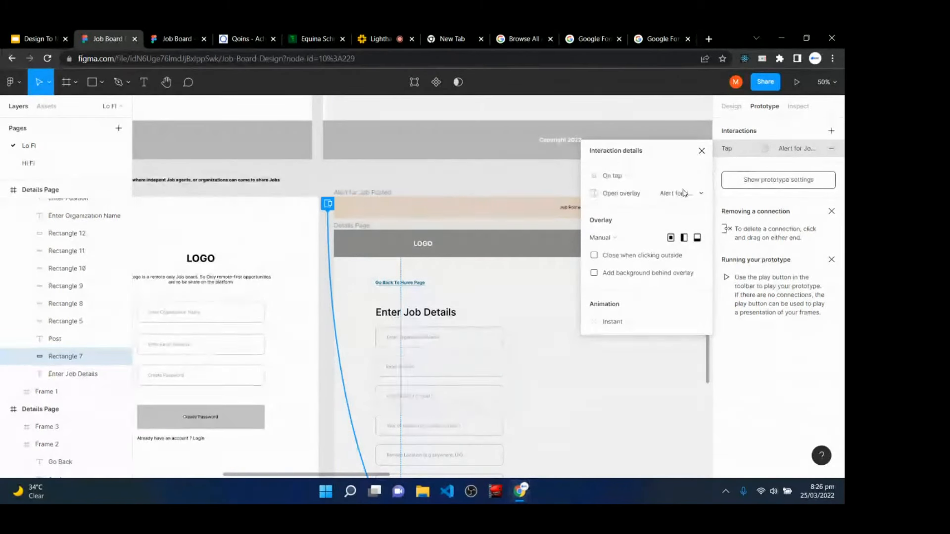
click(614, 239)
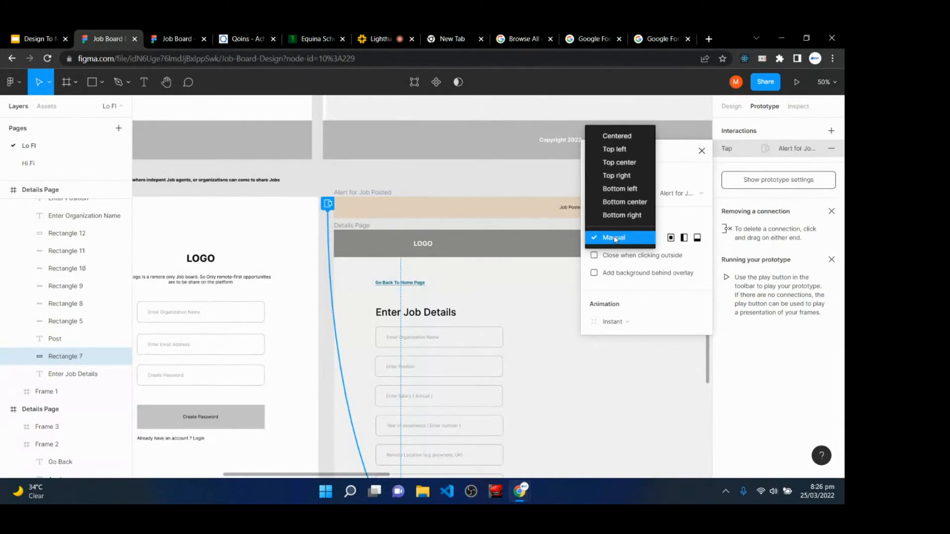
click(613, 238)
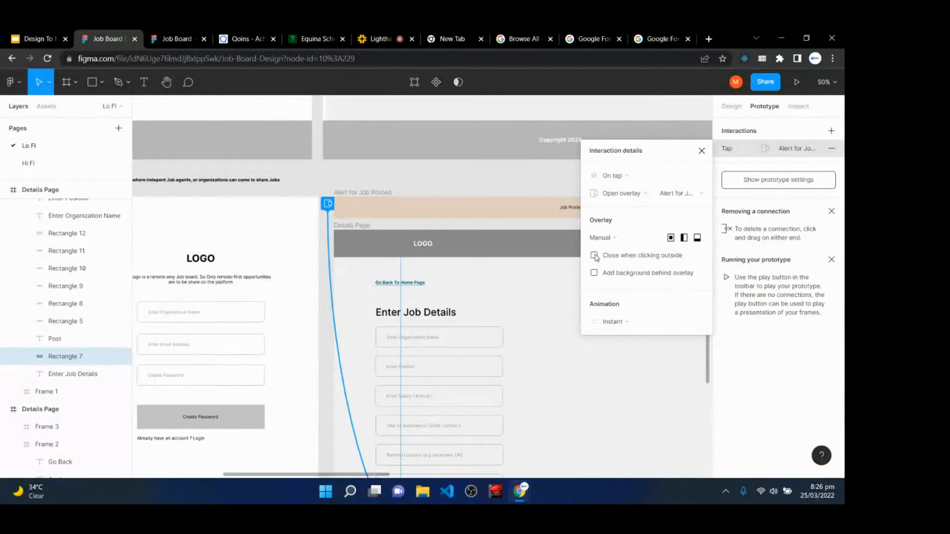
click(594, 255)
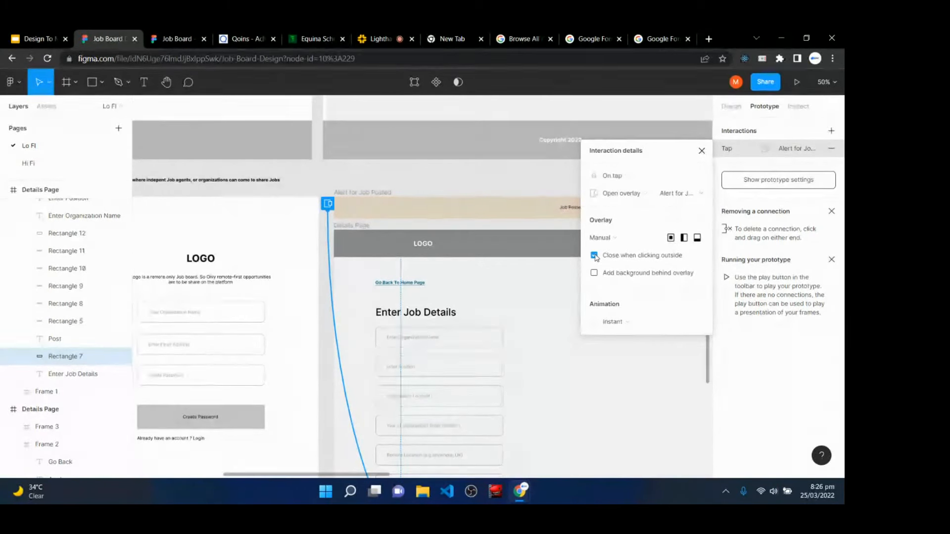
click(701, 150)
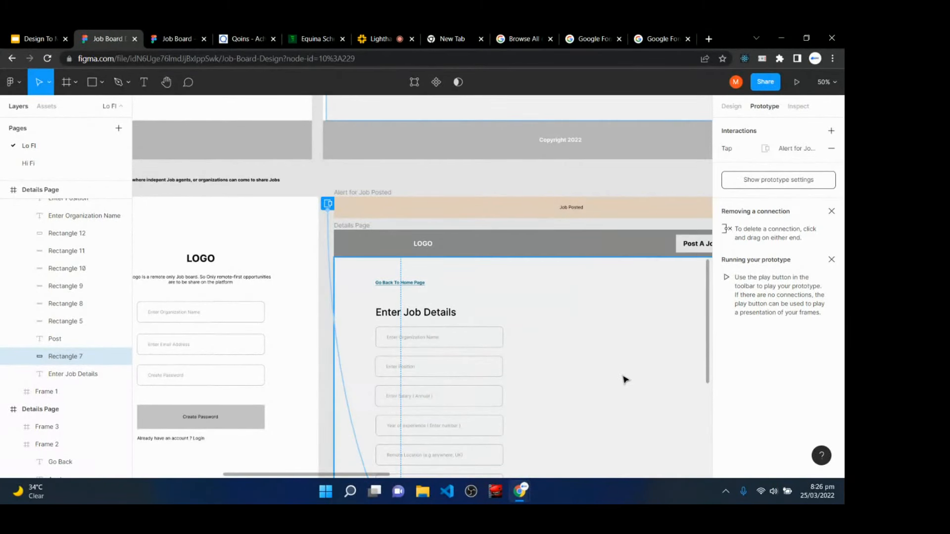
drag(627, 362, 448, 312)
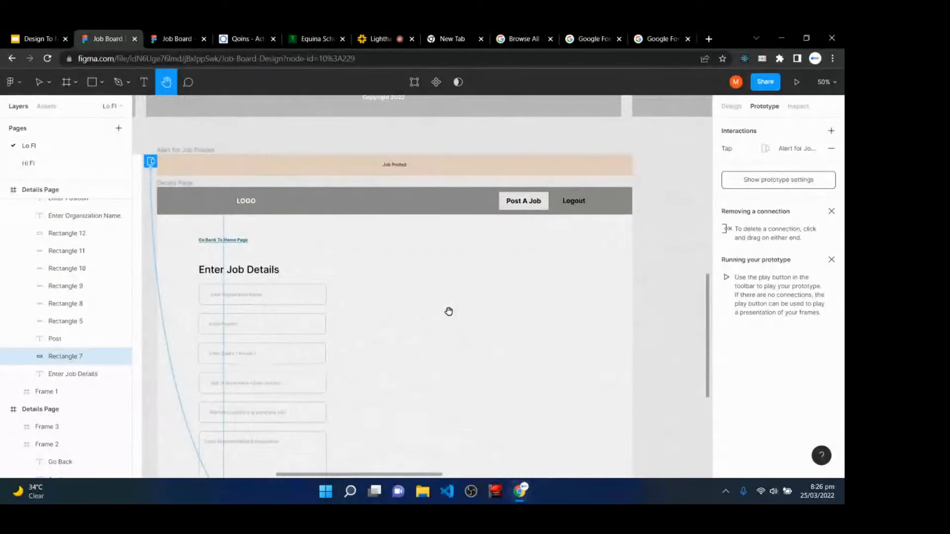
key(minus)
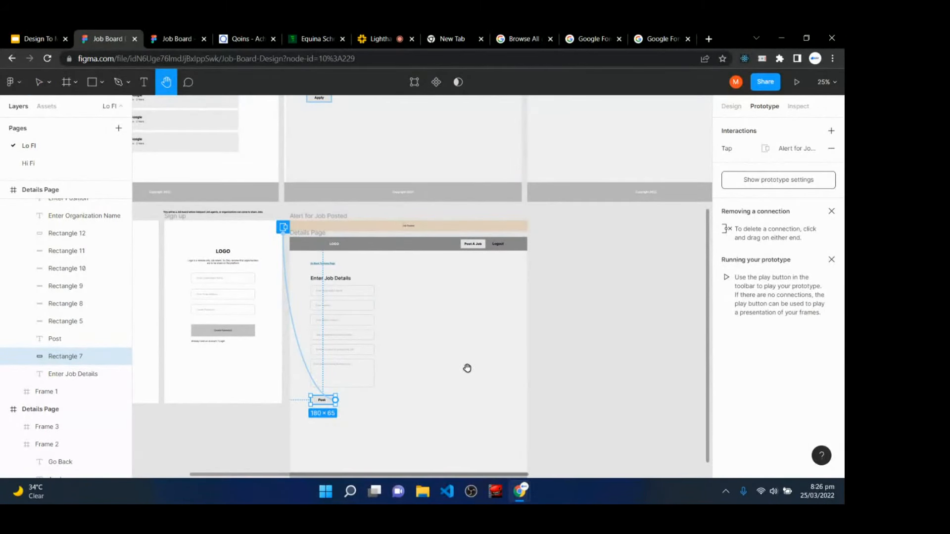
key(v)
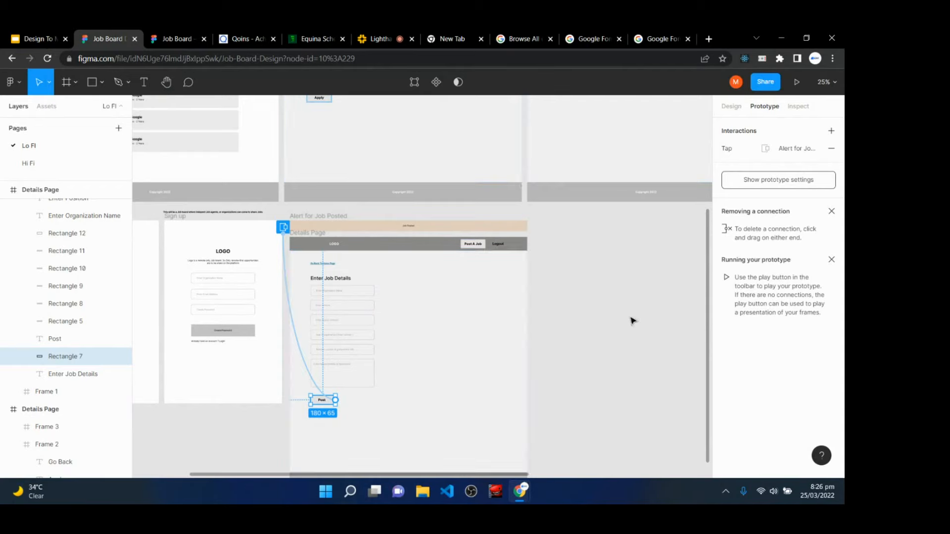
key(space)
drag(224, 160, 590, 371)
drag(569, 242, 388, 282)
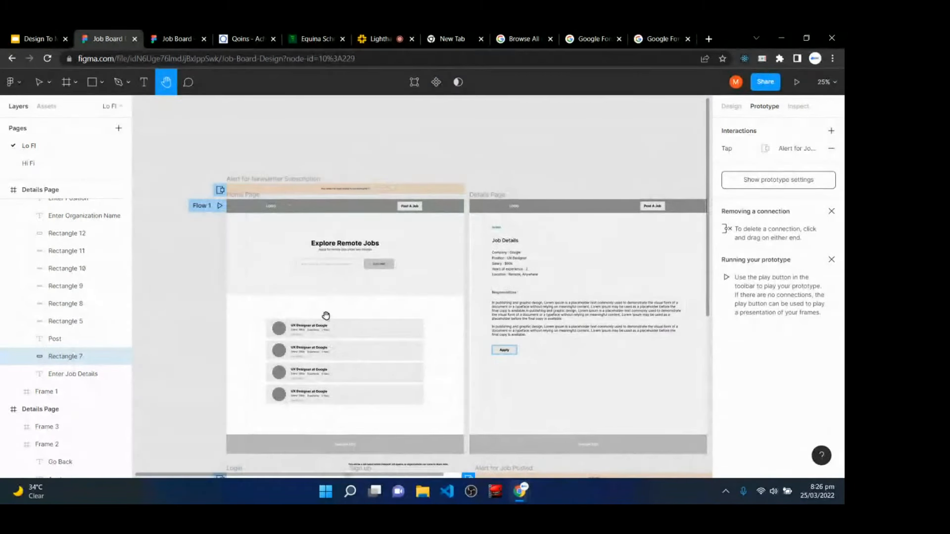
key(ctrl+plus)
key(ctrl+plus)
drag(243, 260, 571, 331)
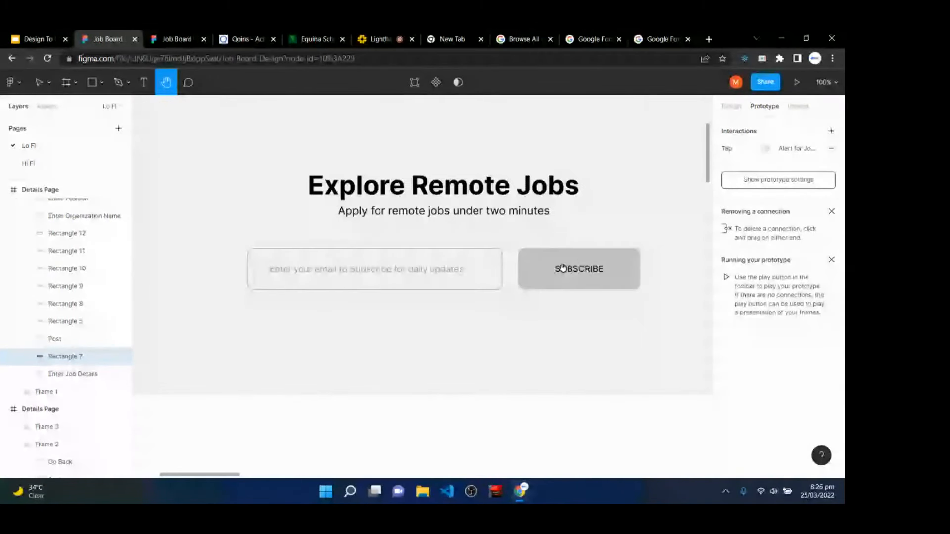
key(v)
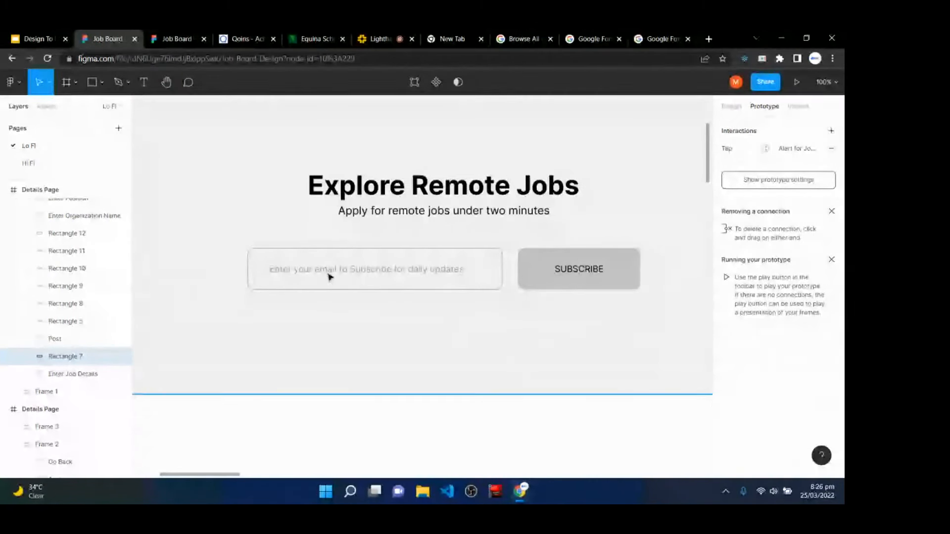
click(470, 297)
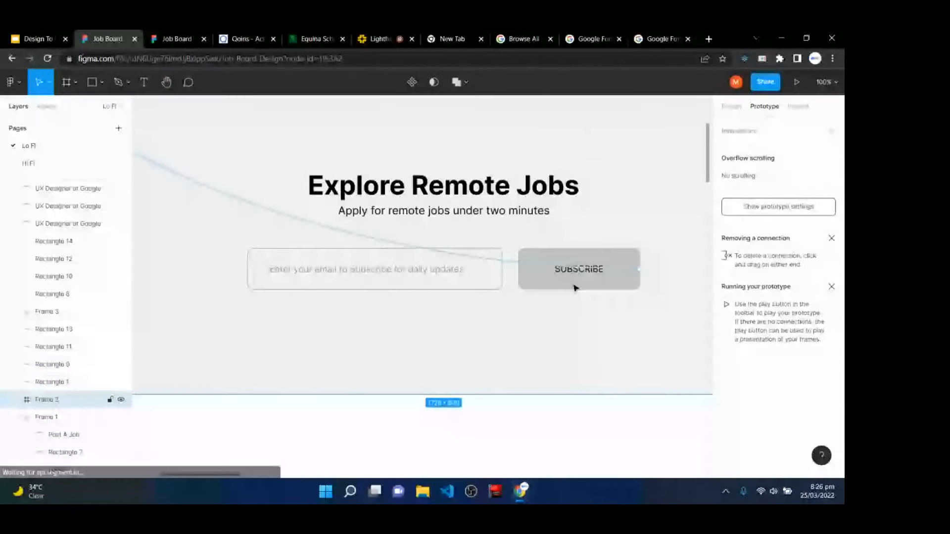
scroll(478, 317, up, 3)
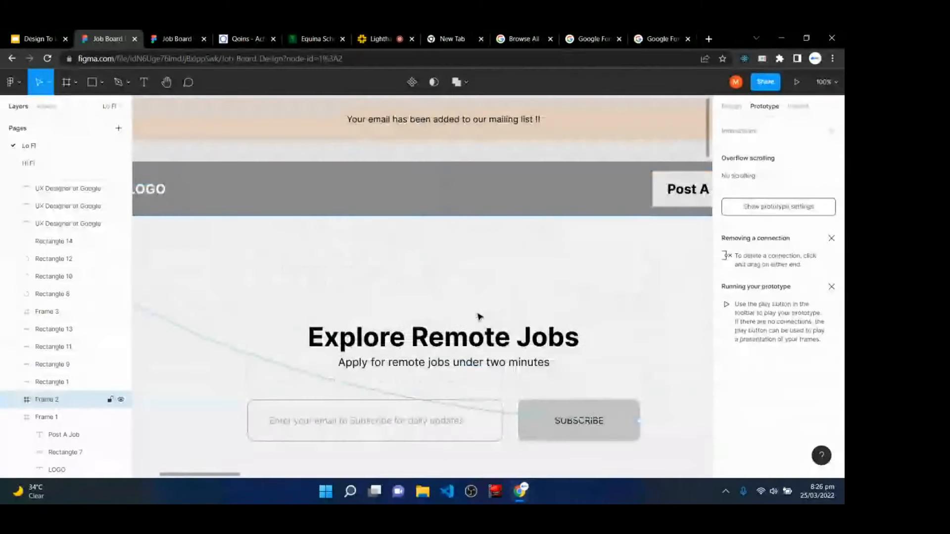
click(477, 416)
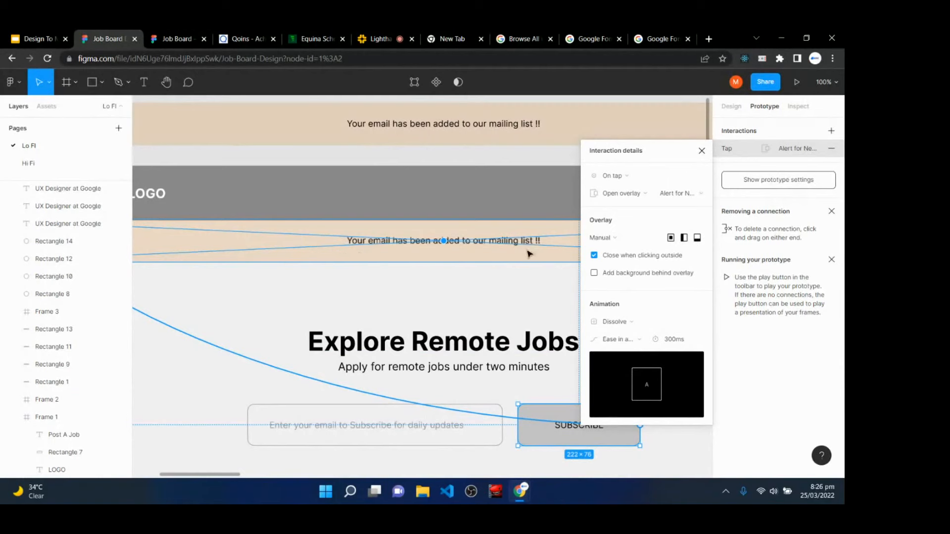
click(701, 151)
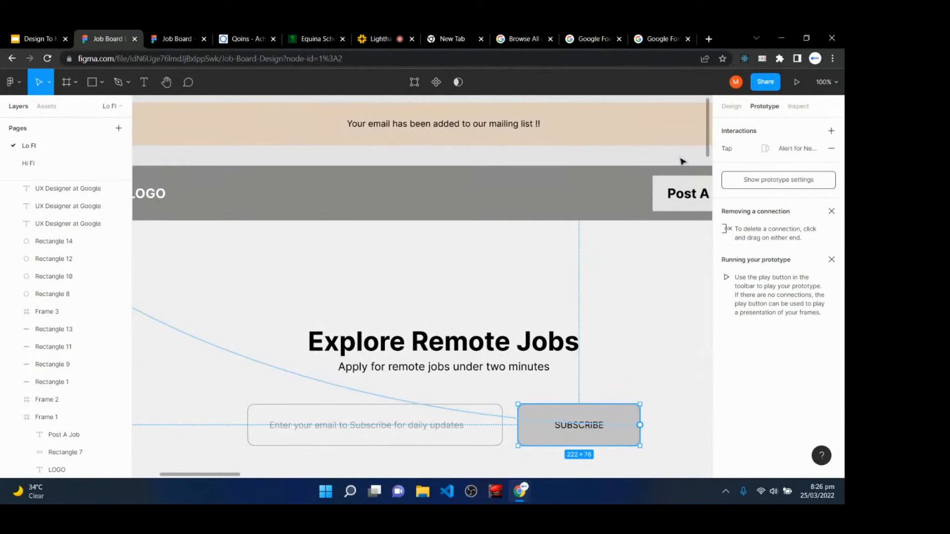
key(minus)
scroll(517, 286, down, 2)
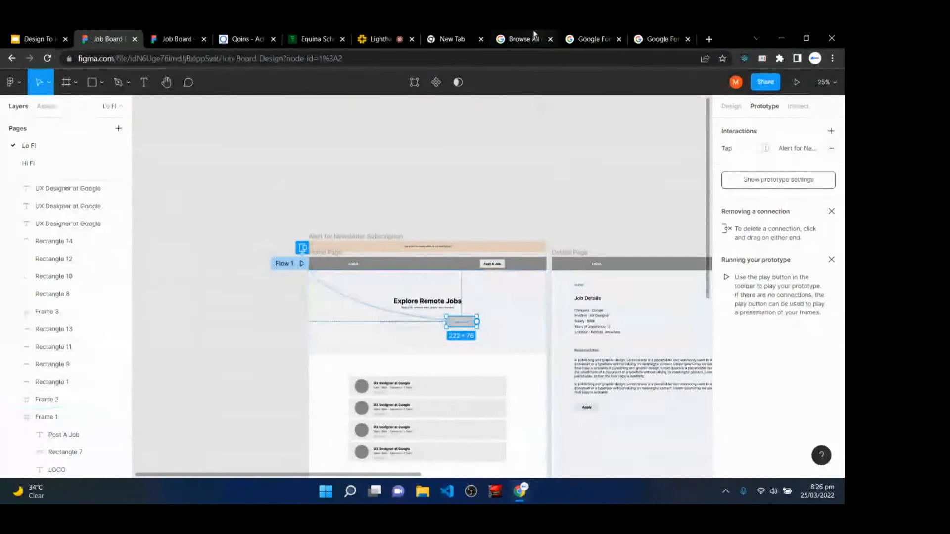
click(379, 37)
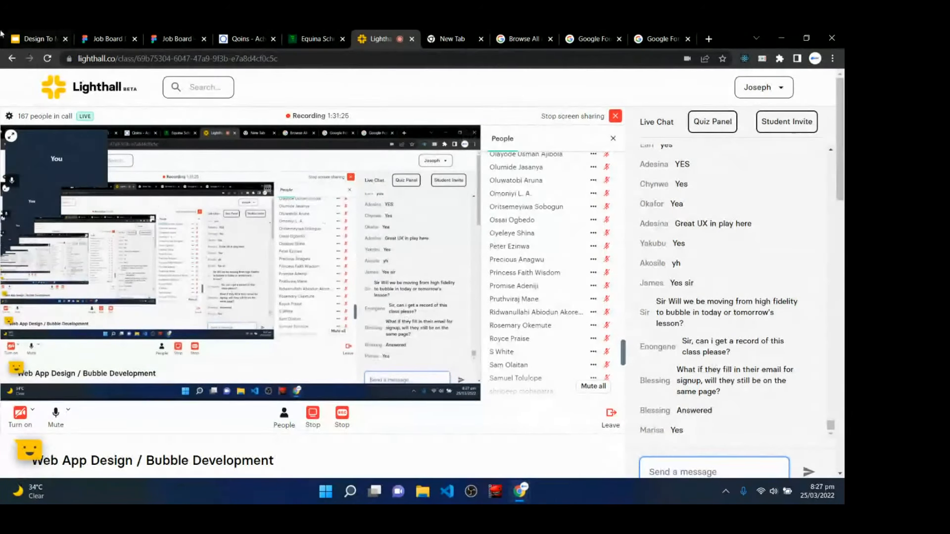
click(30, 38)
click(106, 39)
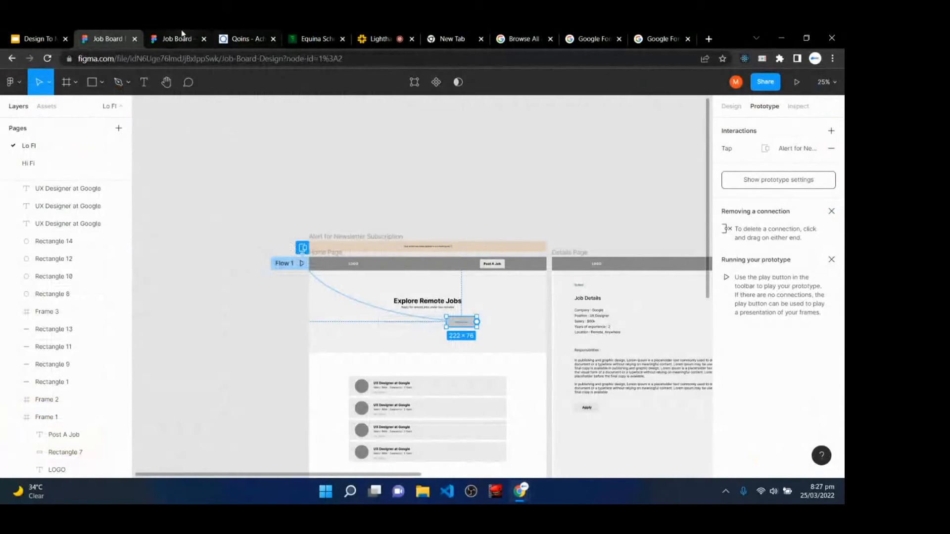
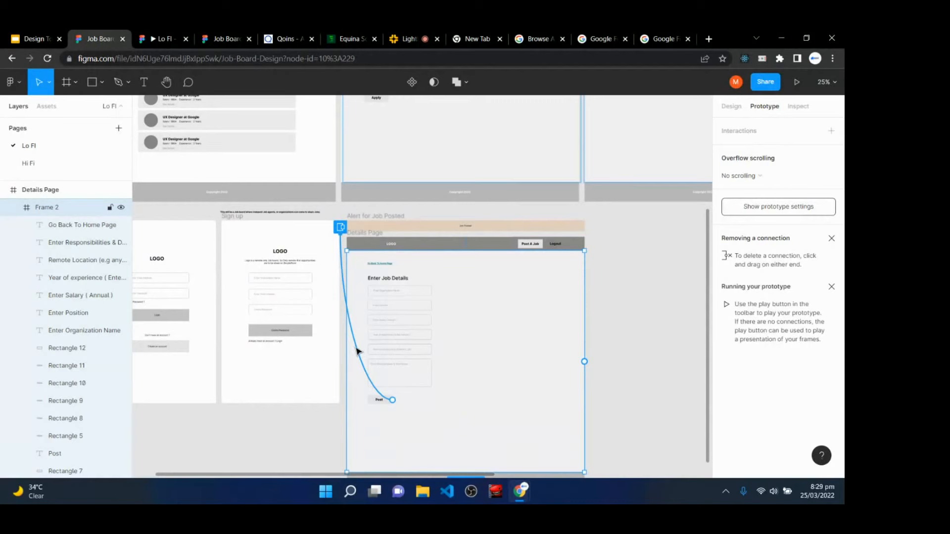
- Move the Post button's Job Posted overlay up under the header, then view the Lo Fi prototype
click(357, 351)
drag(438, 400, 416, 260)
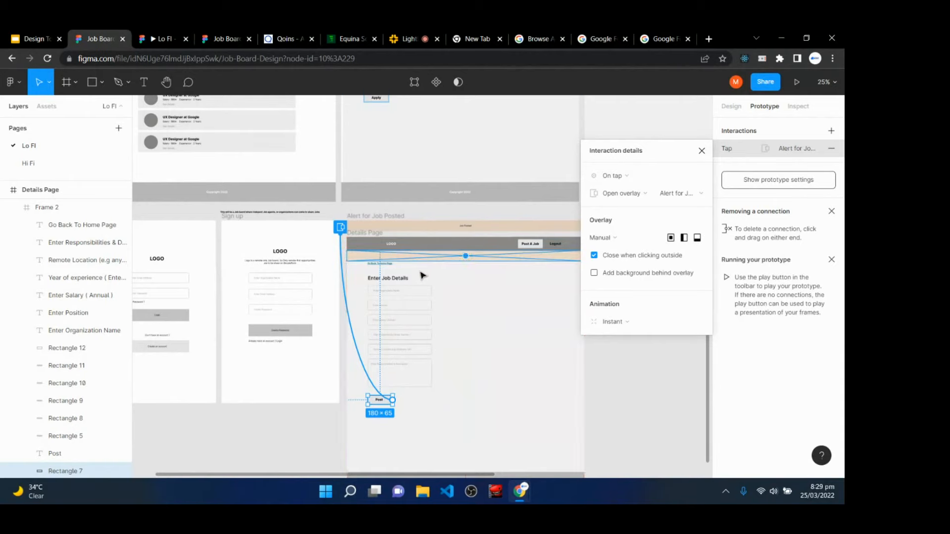
click(490, 343)
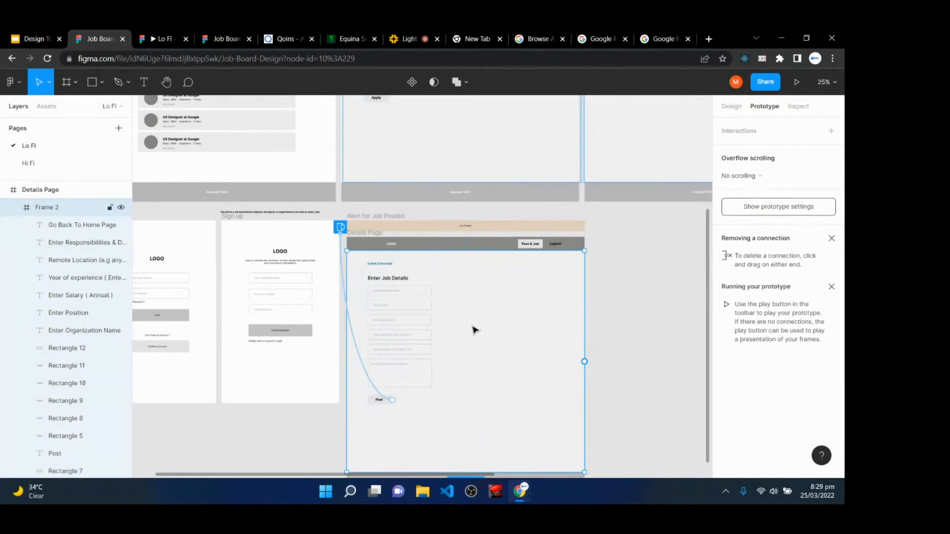
click(157, 39)
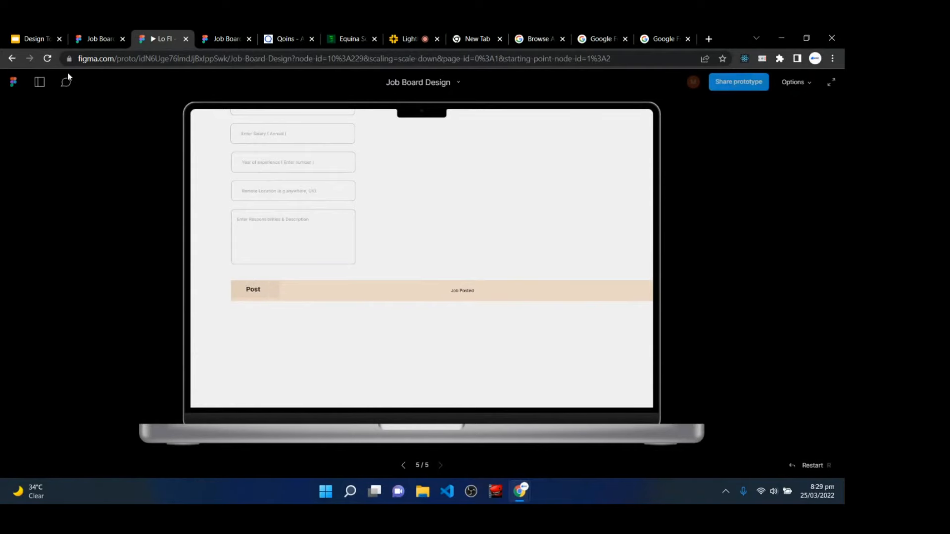
- Reload the prototype and press Post three times to check the Job Posted banner, then view Lighthall
click(48, 59)
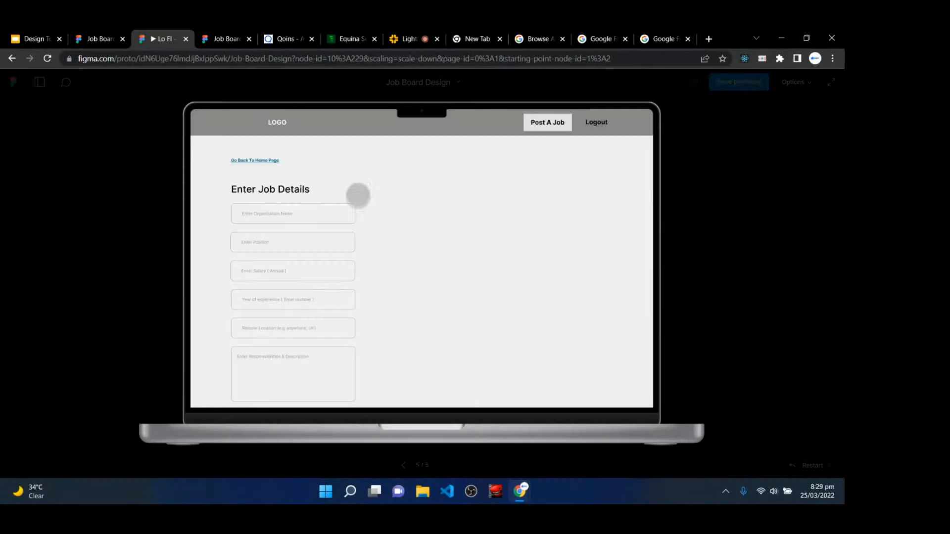
scroll(353, 242, down, 4)
click(259, 238)
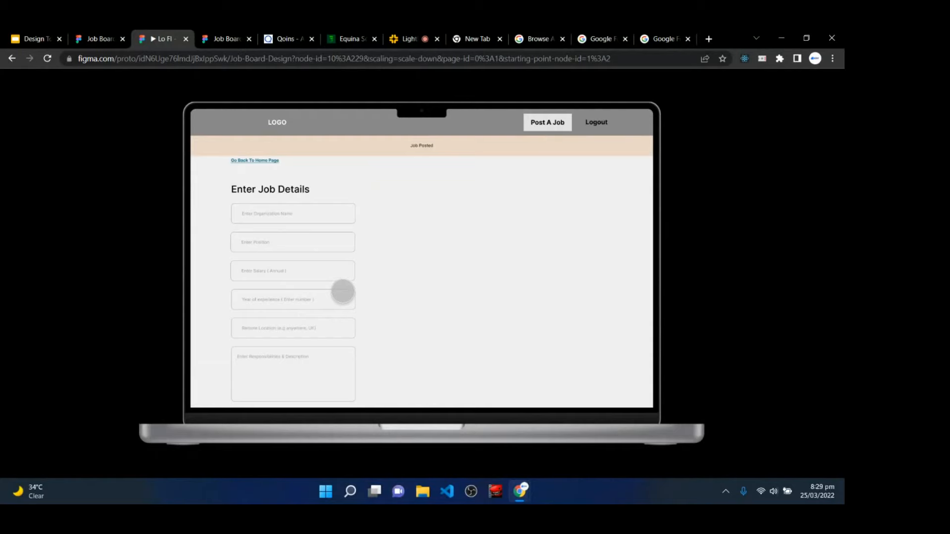
scroll(433, 267, down, 4)
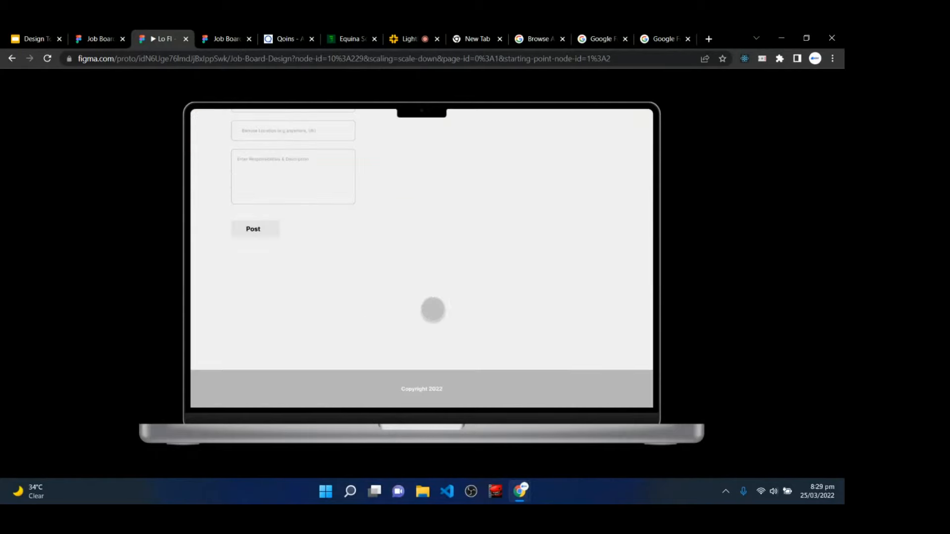
click(259, 236)
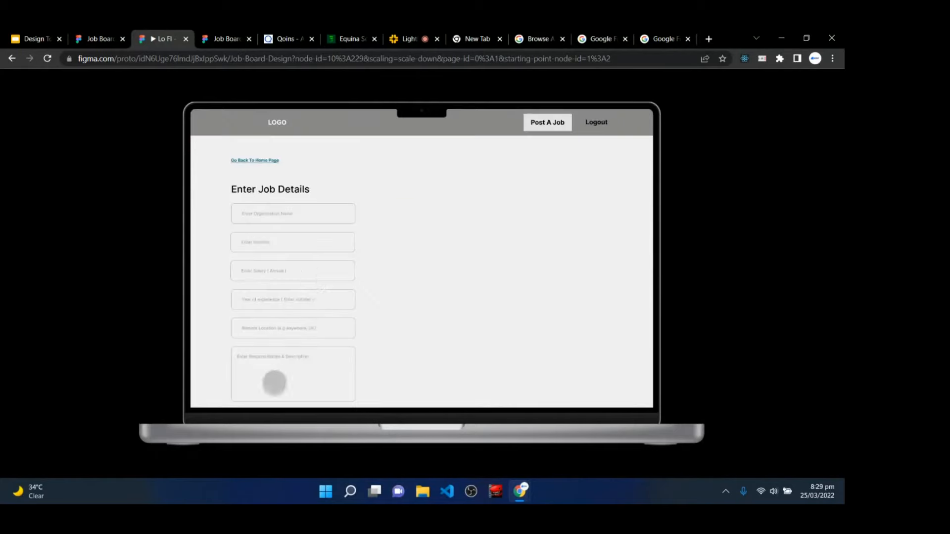
scroll(267, 361, down, 4)
click(247, 229)
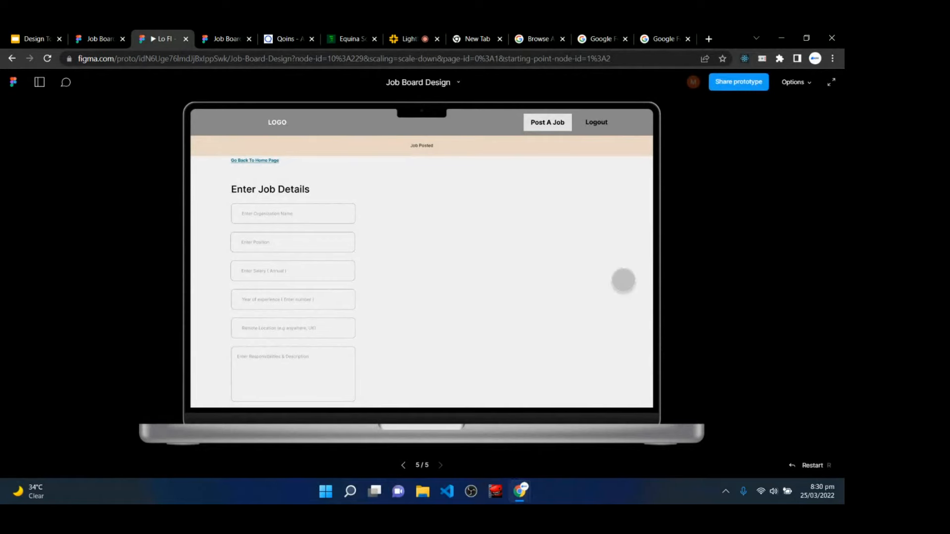
click(430, 38)
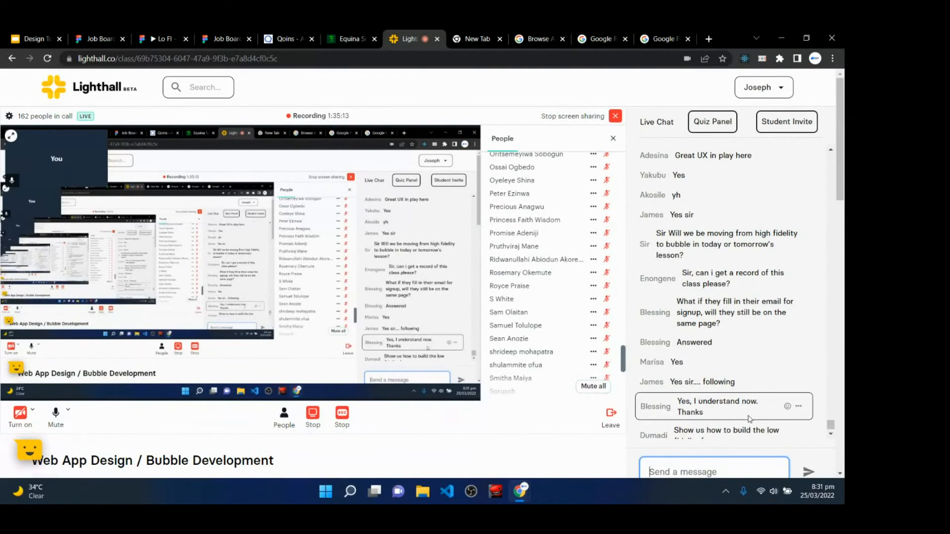
- Read back through the Lighthall Live Chat messages, then return to the Figma Job Board file
scroll(749, 419, up, 4)
scroll(737, 355, up, 10)
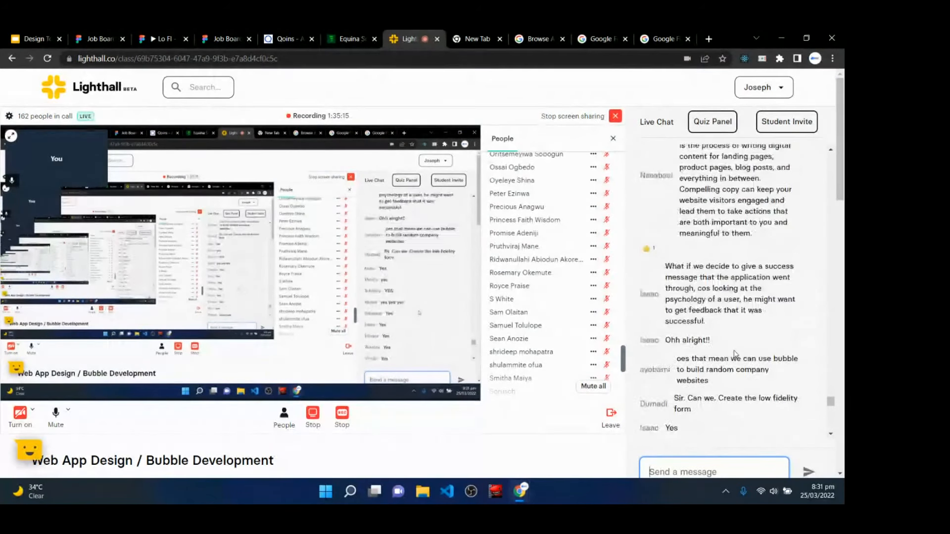
scroll(736, 354, down, 10)
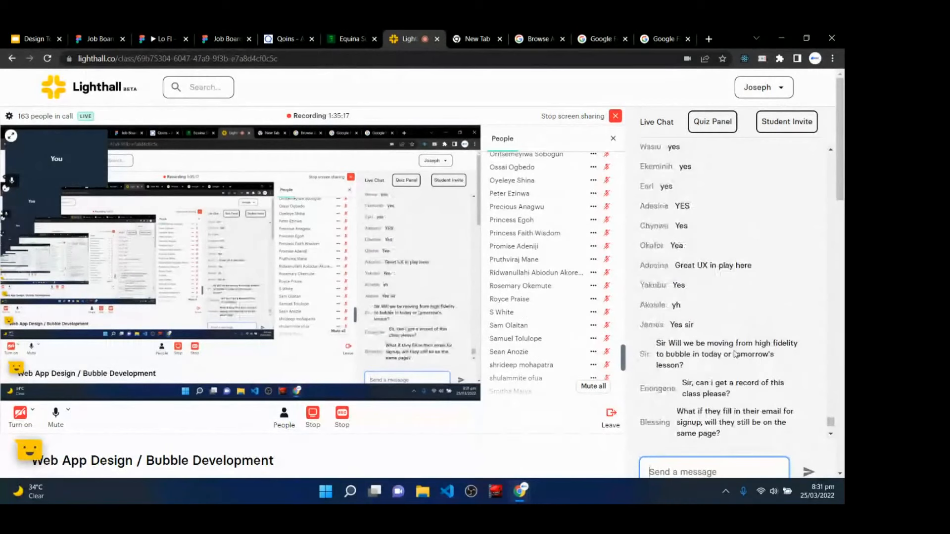
scroll(734, 351, up, 6)
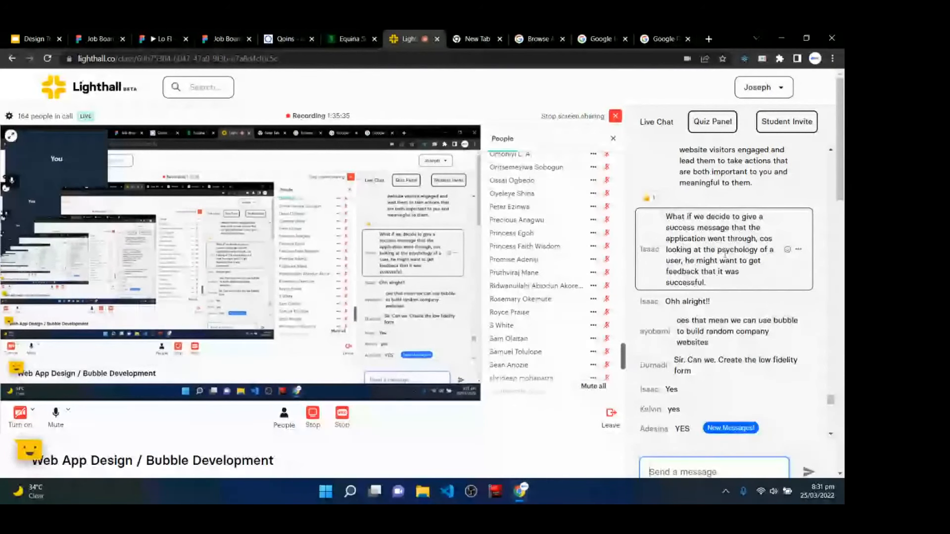
scroll(713, 223, up, 3)
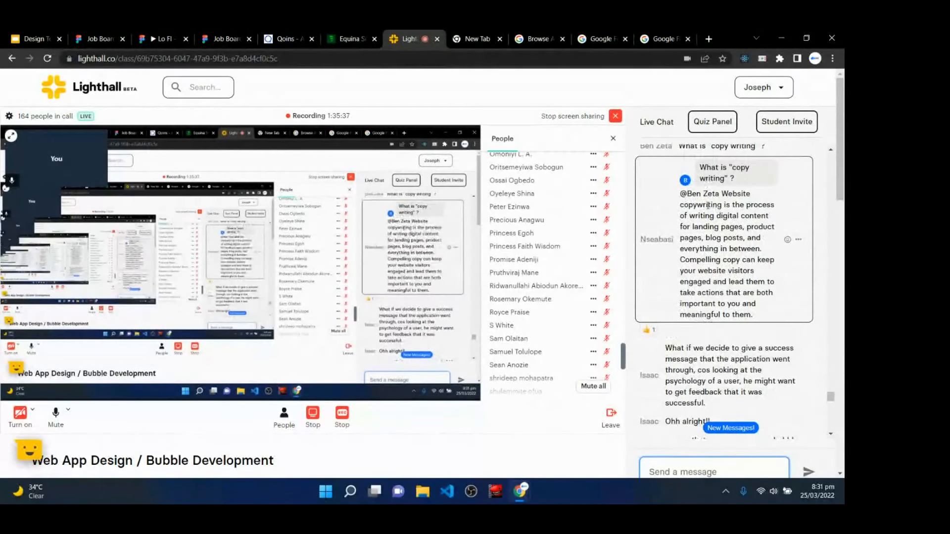
scroll(705, 237, up, 5)
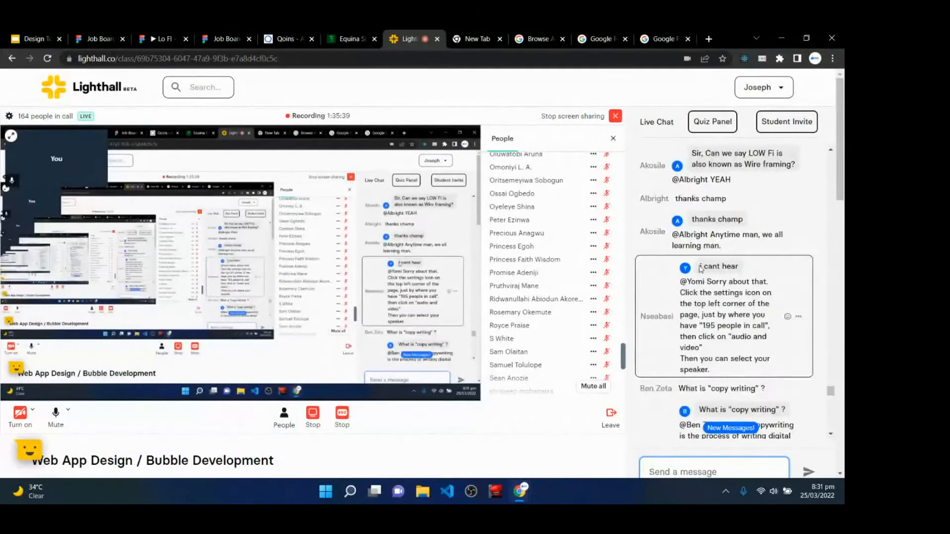
scroll(700, 269, up, 3)
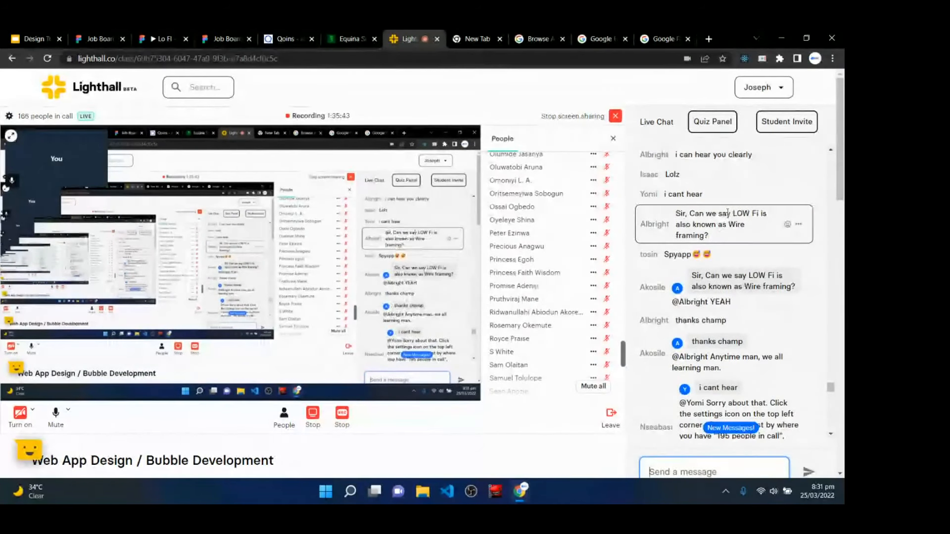
scroll(722, 238, up, 5)
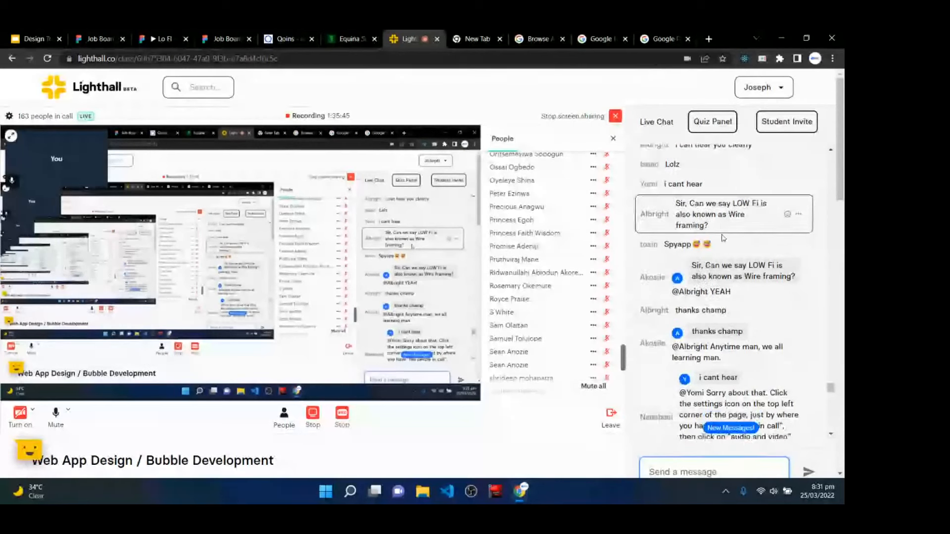
scroll(723, 238, down, 10)
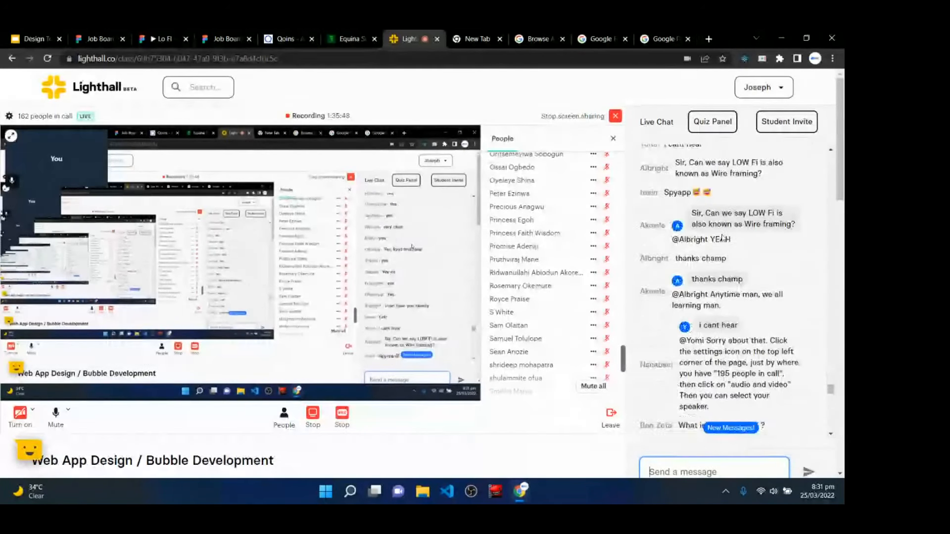
scroll(723, 238, down, 5)
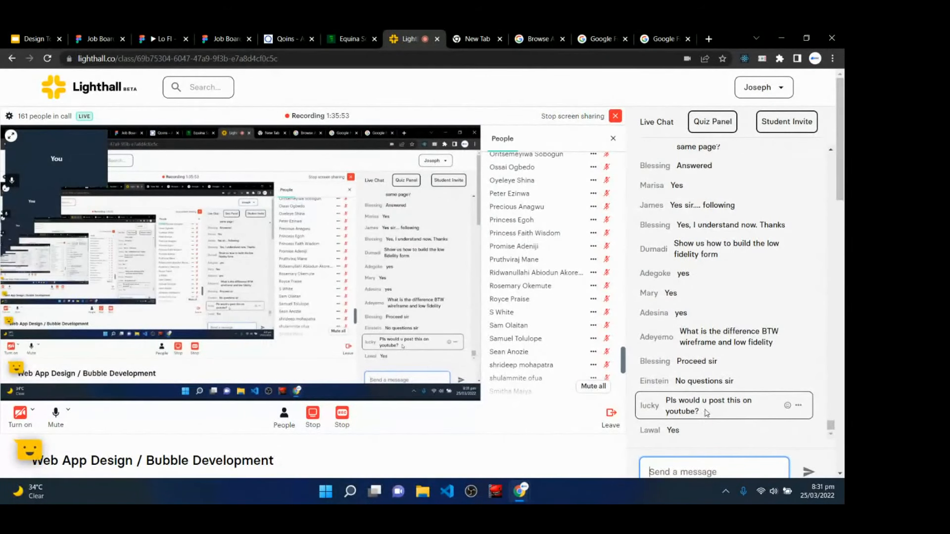
scroll(747, 232, up, 3)
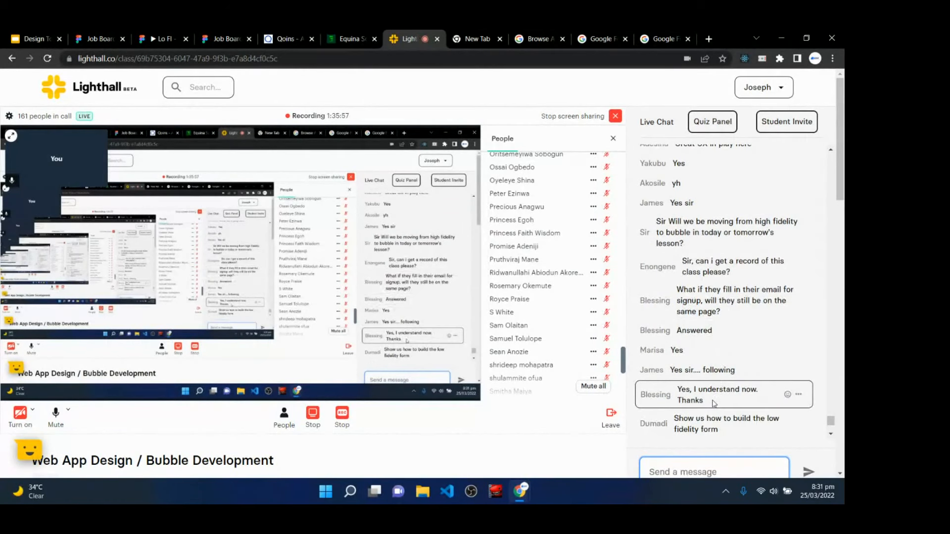
scroll(713, 395, down, 2)
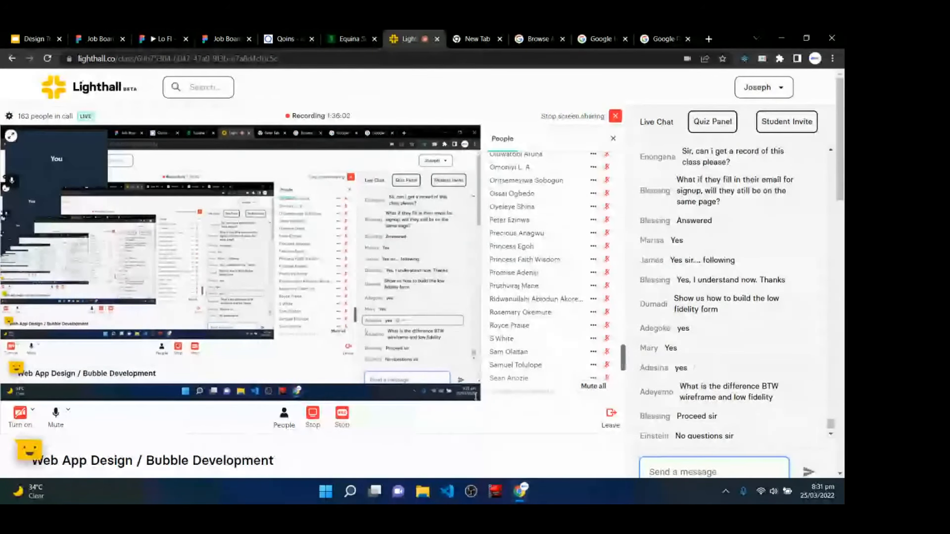
click(103, 34)
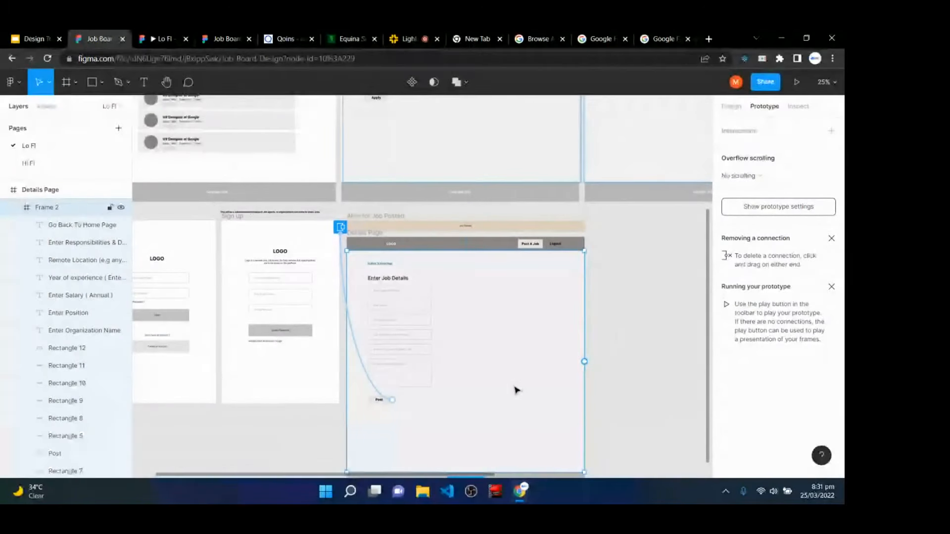
- Add a MacBook Pro 16" frame on empty canvas and stretch it to 1728 × 1703
key(space)
drag(471, 191, 470, 382)
scroll(471, 382, up, 8)
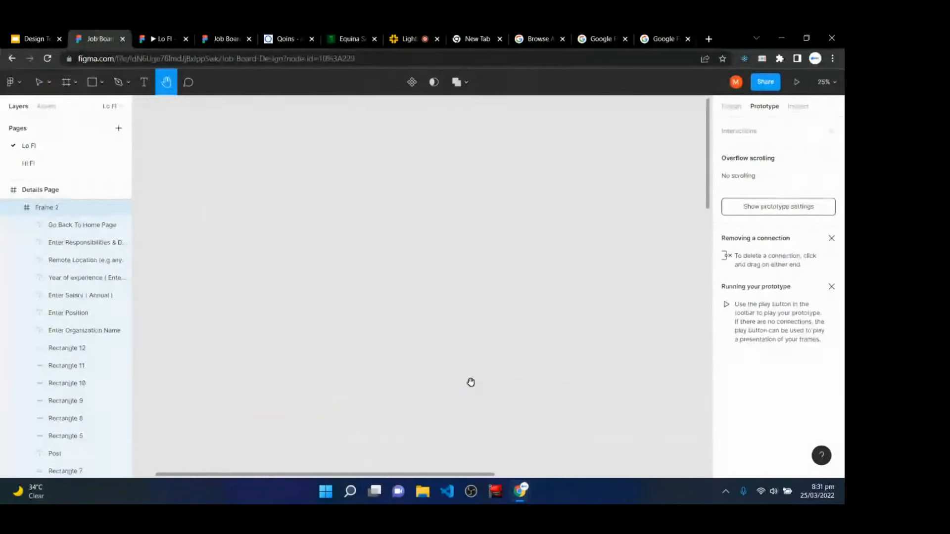
click(40, 82)
click(66, 82)
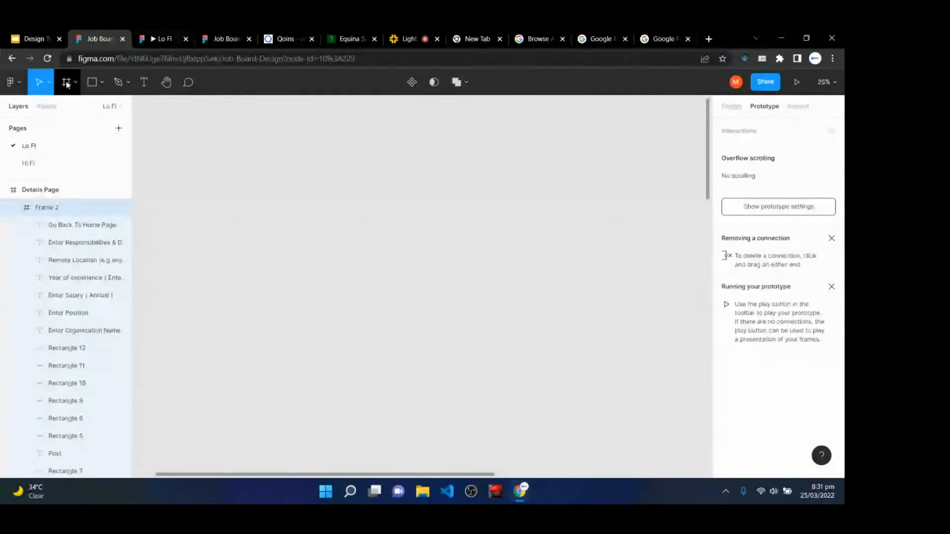
click(783, 221)
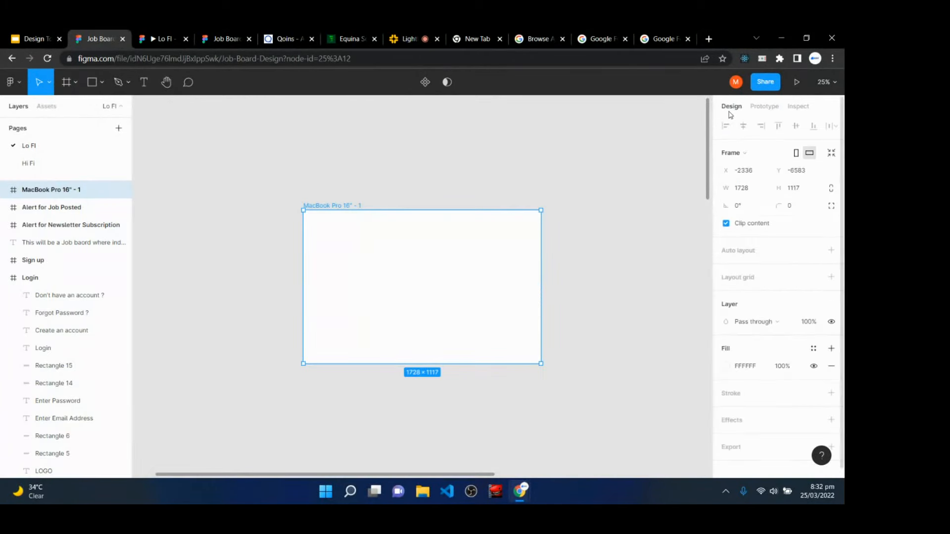
drag(410, 362, 416, 444)
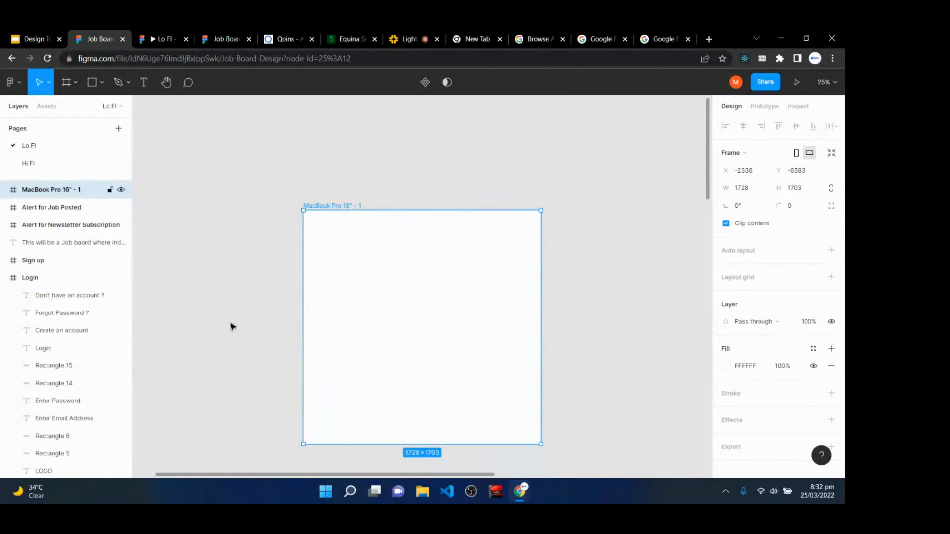
- Zoom in on the new frame and pan to its top-left corner
key(r)
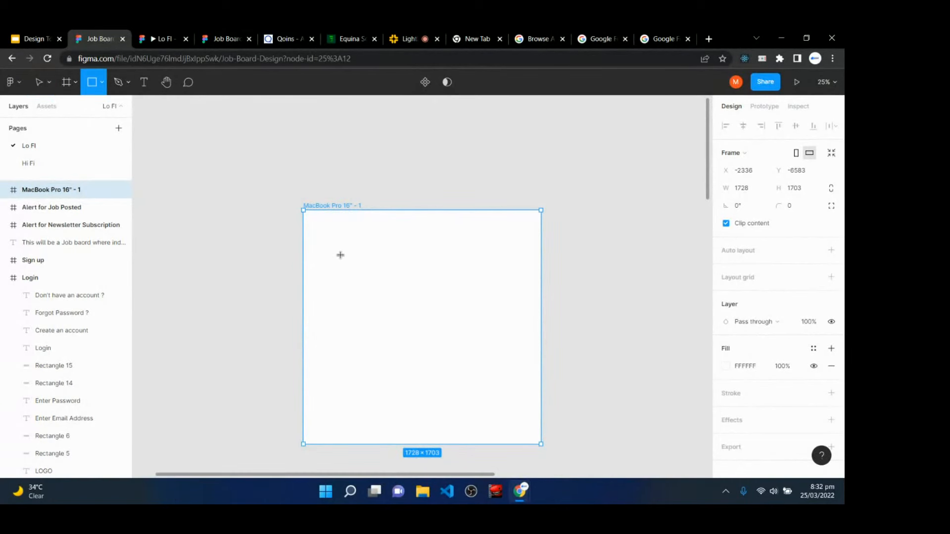
key(plus)
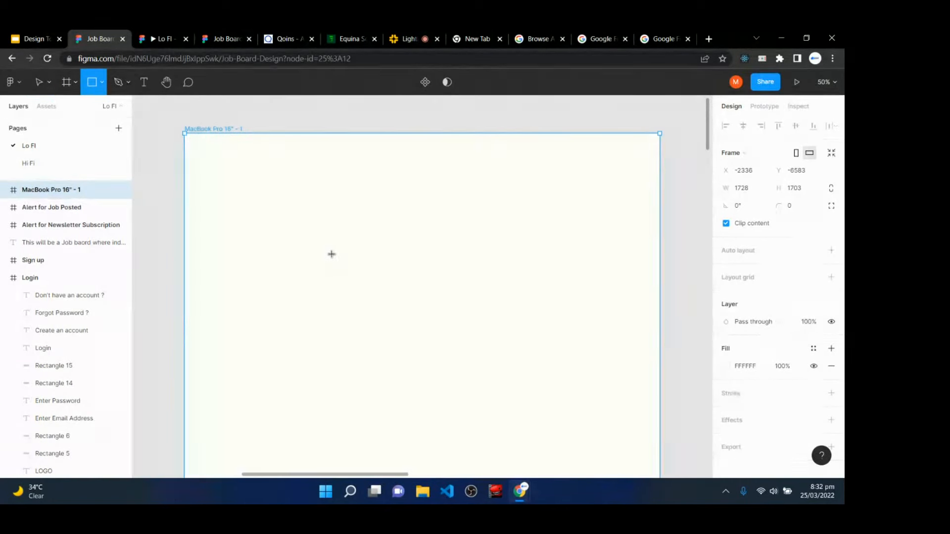
key(plus)
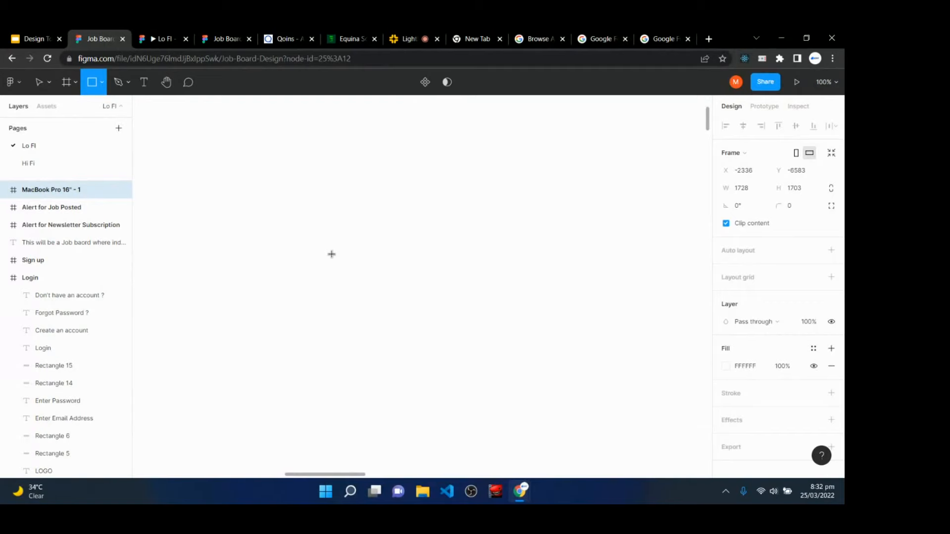
key(space)
drag(270, 227, 518, 435)
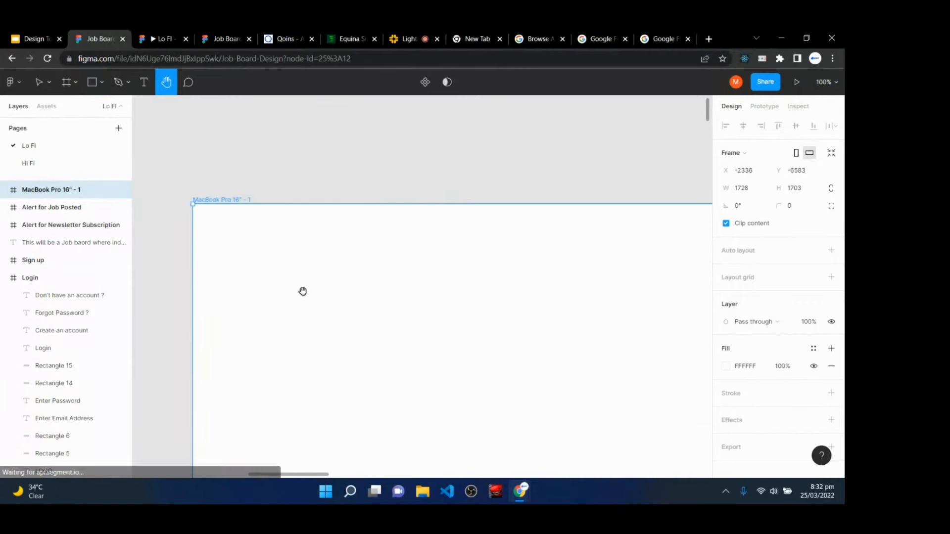
drag(302, 291, 361, 228)
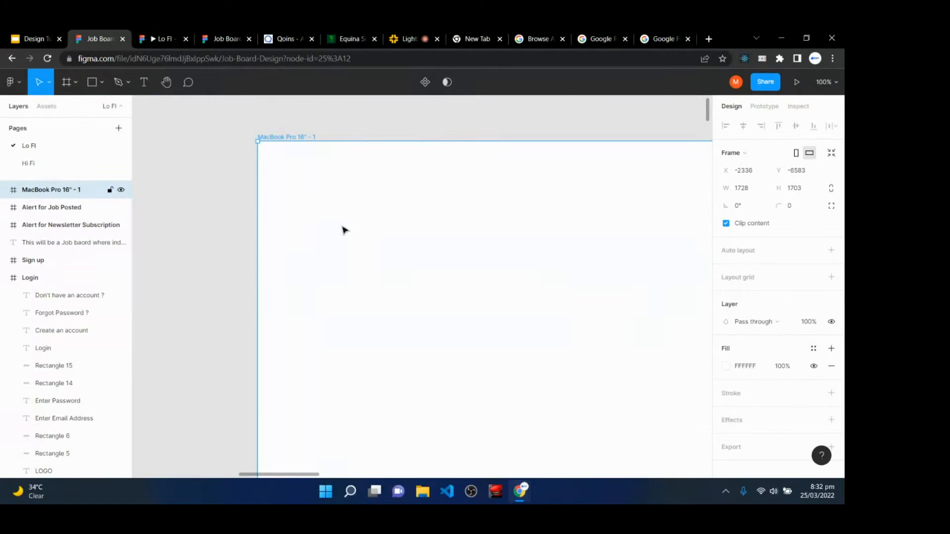
click(97, 86)
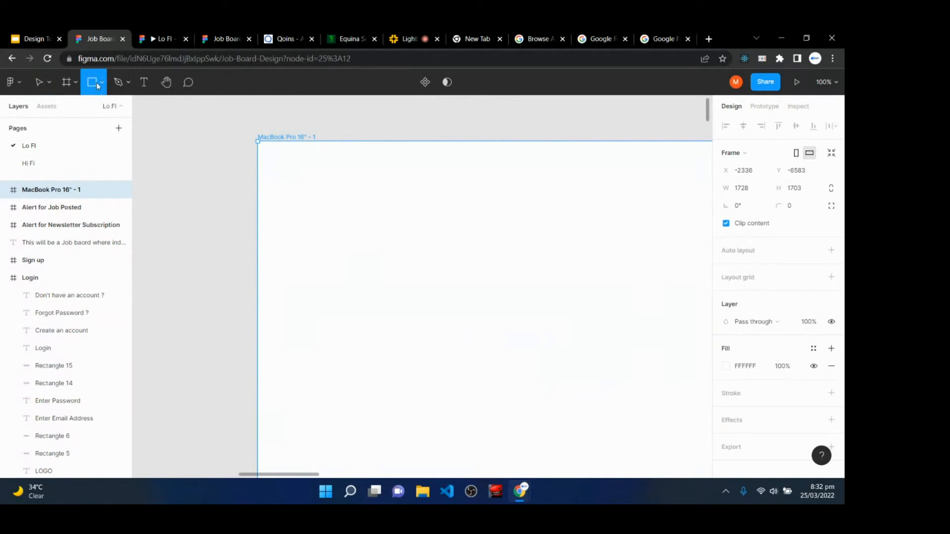
- Draw a 319×60 rectangle in the frame with an 8 px corner radius
mouse_move(294, 193)
mouse_down()
mouse_move(319, 234)
mouse_move(468, 226)
mouse_up()
click(791, 187)
text(8)
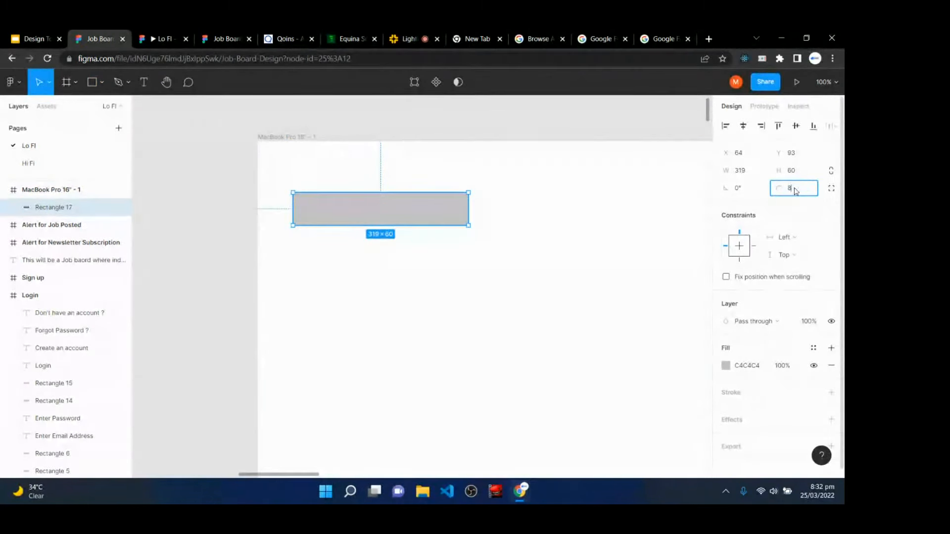
key(Return)
- Replace the rectangle's grey fill with a black outline at 24% opacity
click(831, 393)
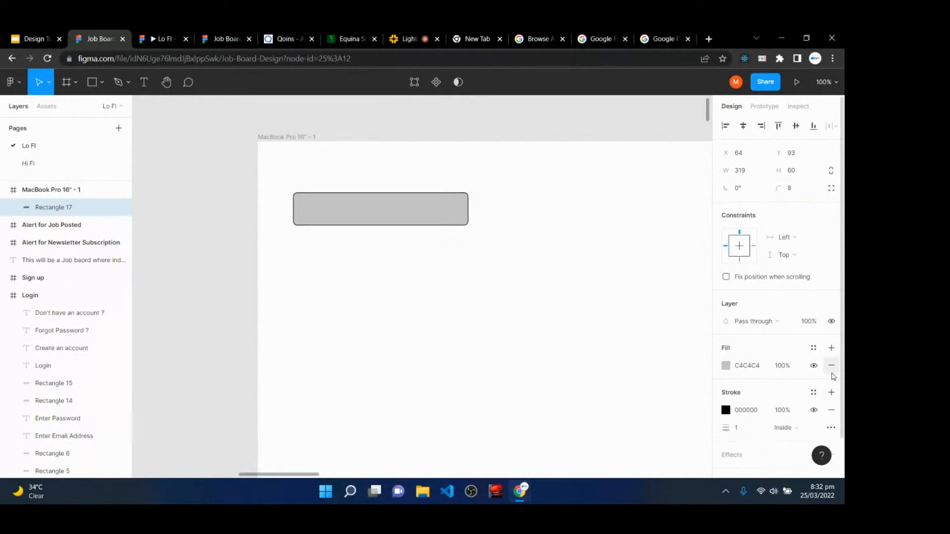
click(831, 365)
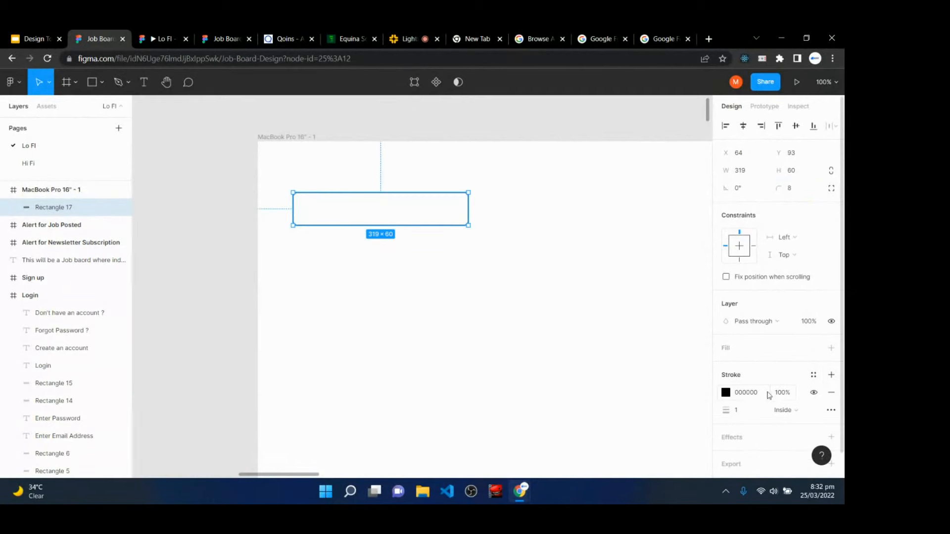
click(783, 394)
key(Return)
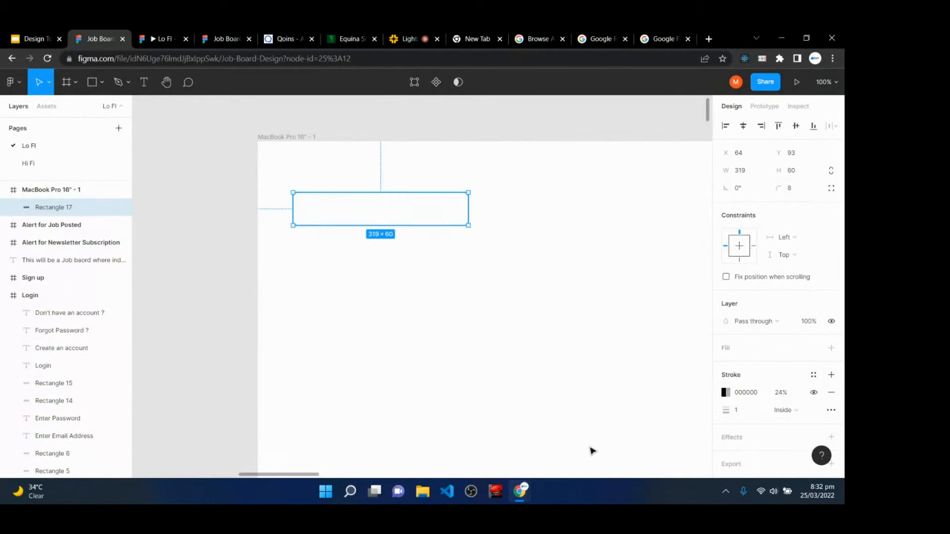
- Add a 'Username' placeholder text in the box, Light weight, size 14
click(144, 82)
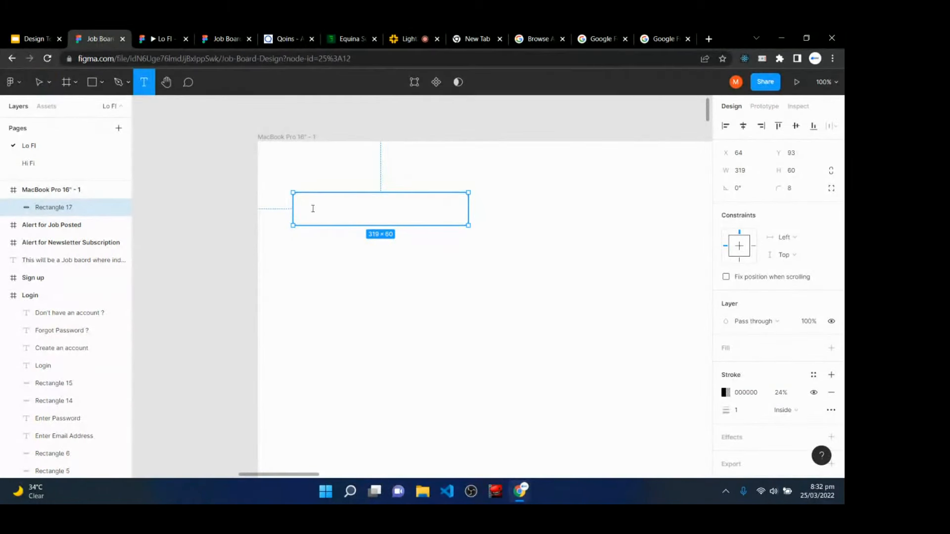
click(312, 208)
text(Username)
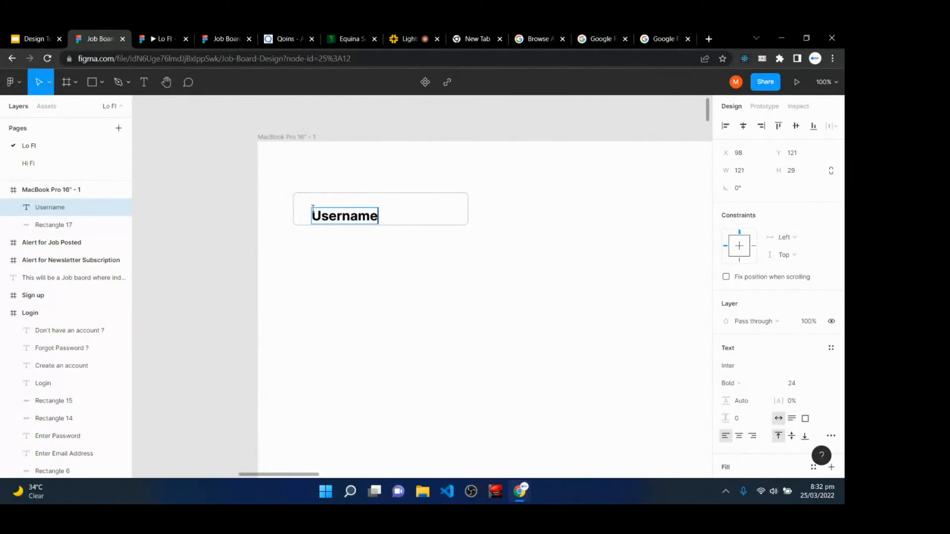
key(Escape)
click(729, 383)
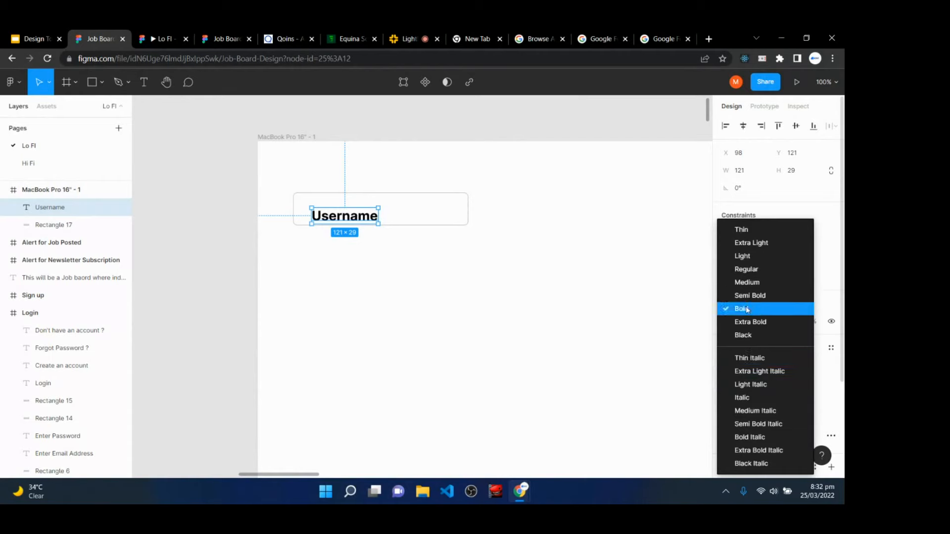
click(762, 258)
click(820, 383)
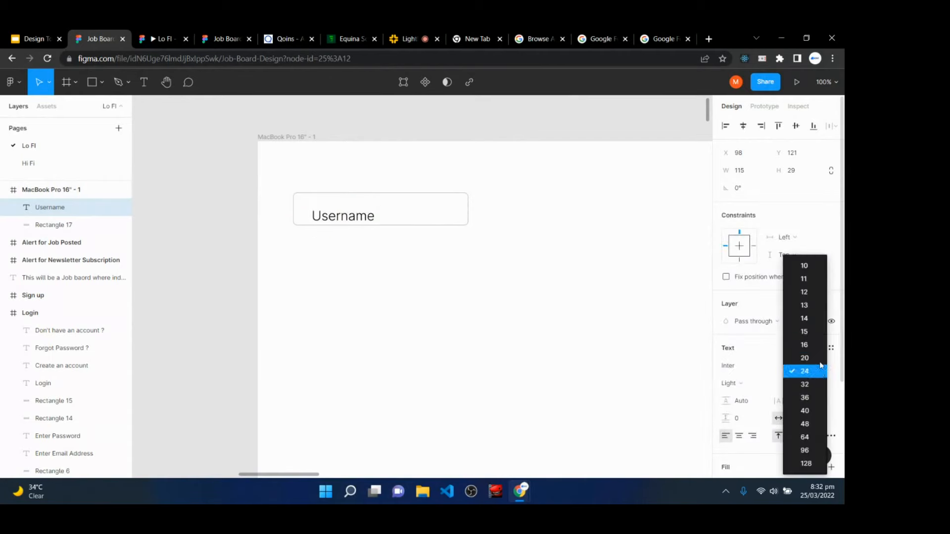
click(806, 315)
- Make the Username text box taller and lower its fill opacity to 20%
drag(327, 208, 324, 216)
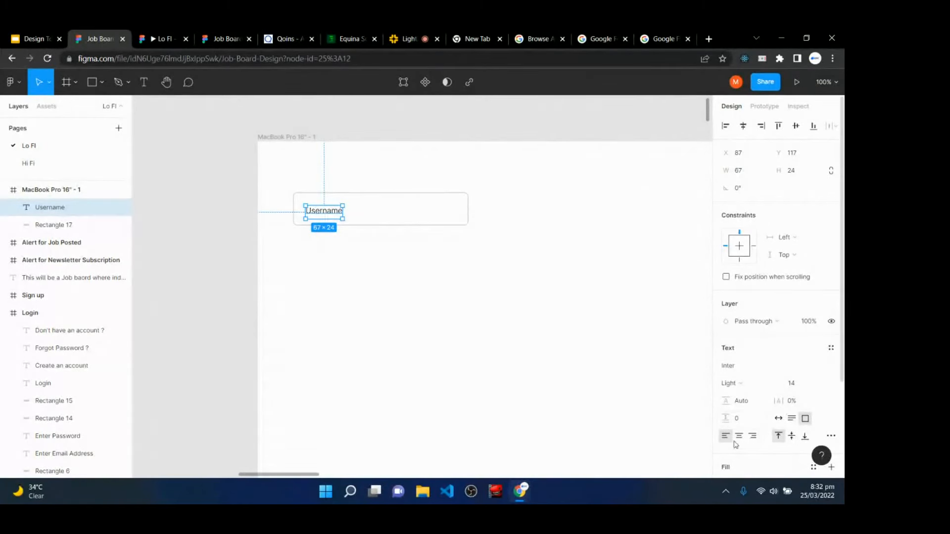
scroll(740, 421, down, 3)
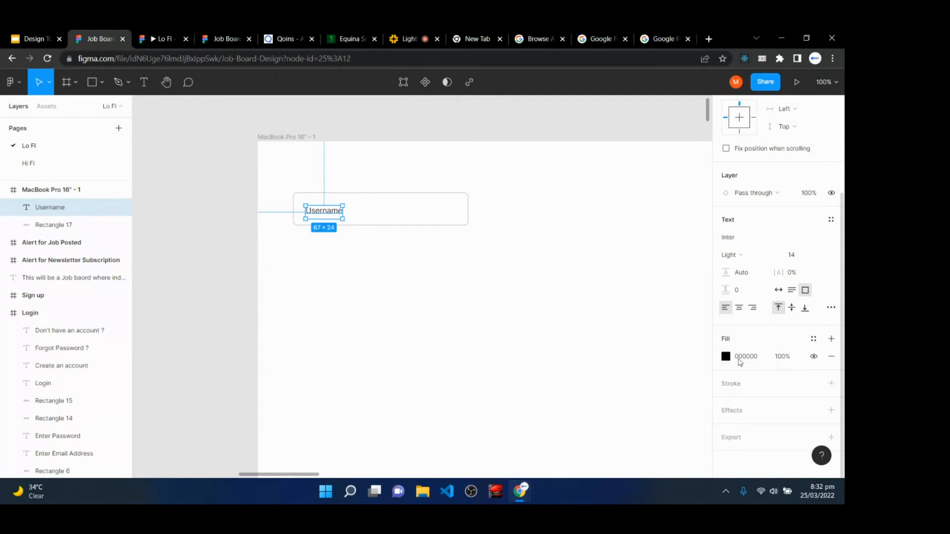
click(780, 357)
text(20)
key(Return)
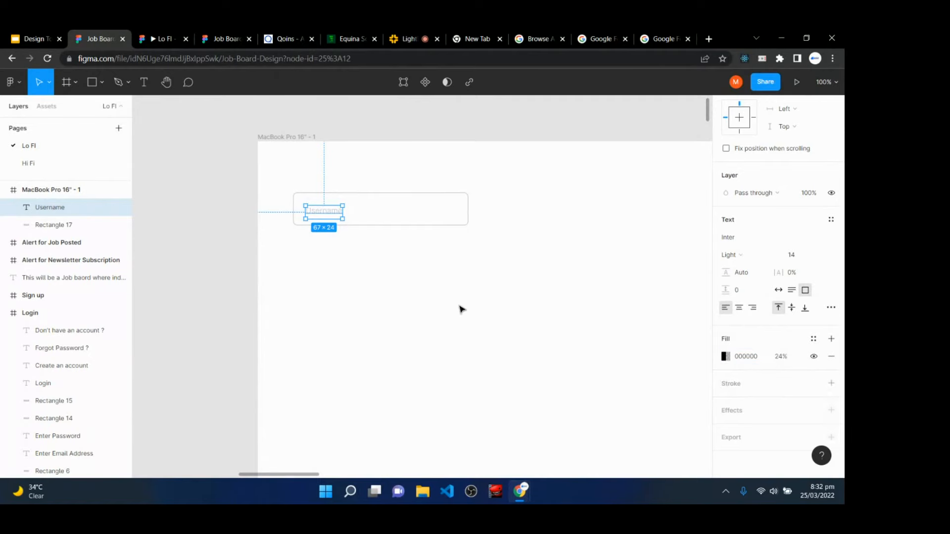
click(461, 309)
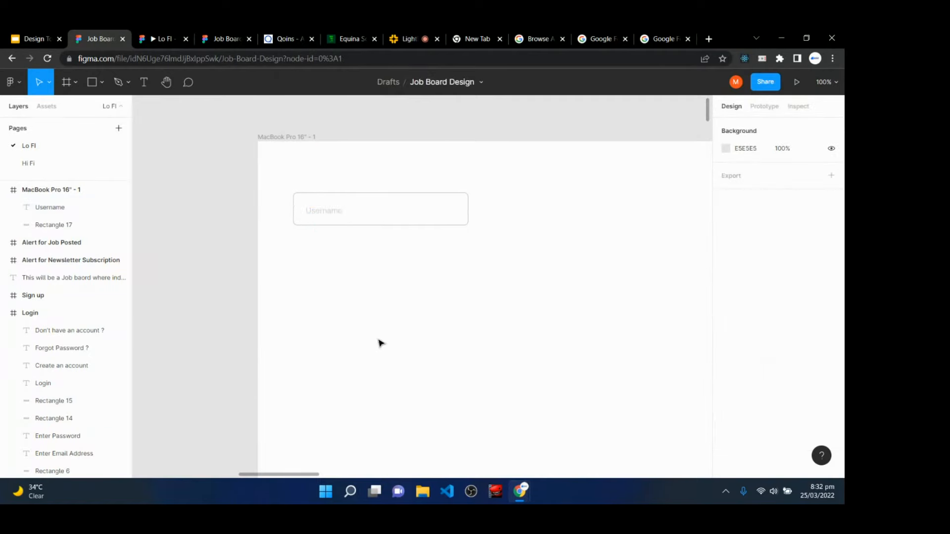
- Delete the MacBook Pro 16" - 1 frame and go back to the Lo FI page
key(minus)
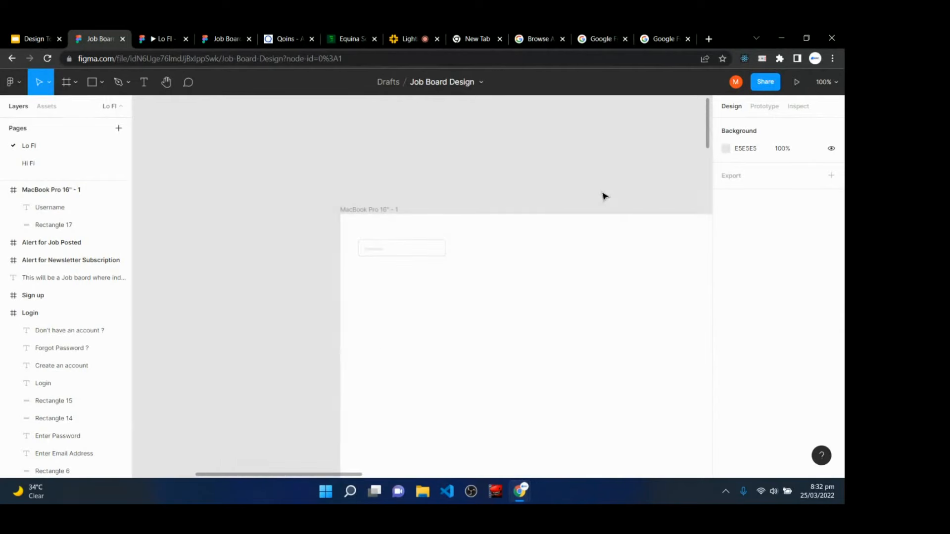
click(349, 210)
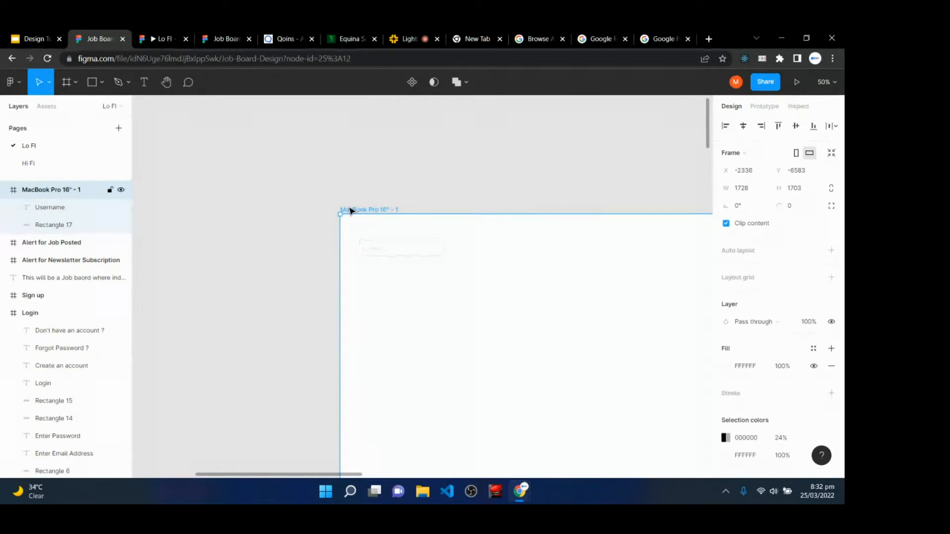
key(Delete)
key(Page_Down)
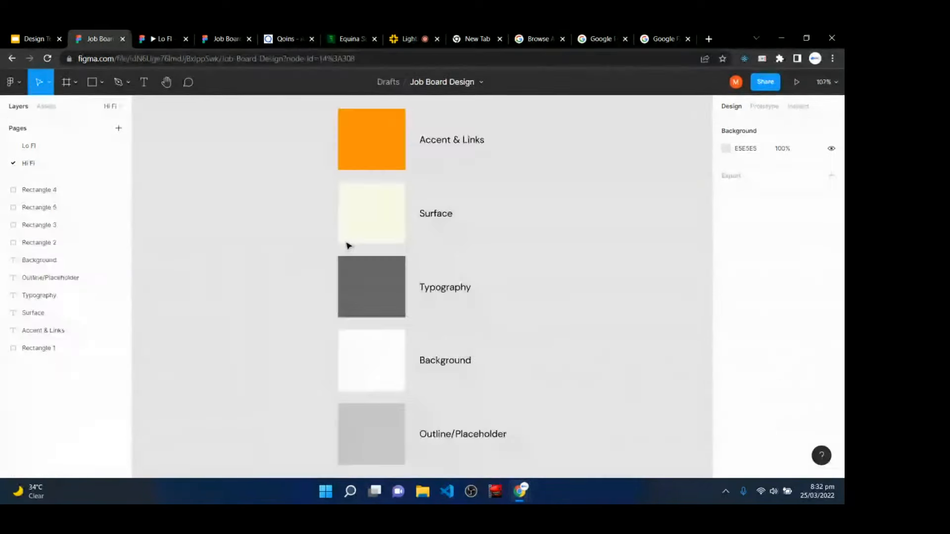
click(40, 147)
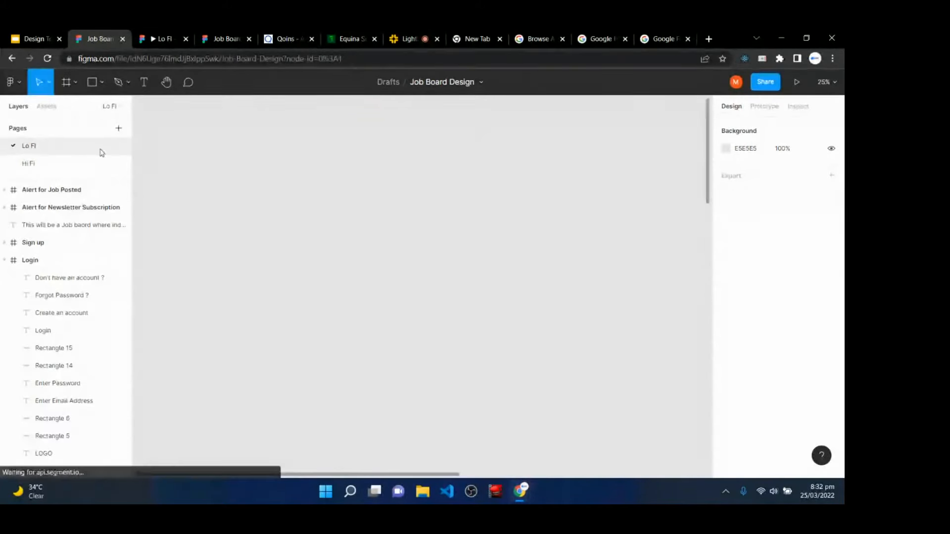
- Scroll the Lo FI wireframes into view, then switch to the Lighthall live class chat
scroll(400, 209, down, 10)
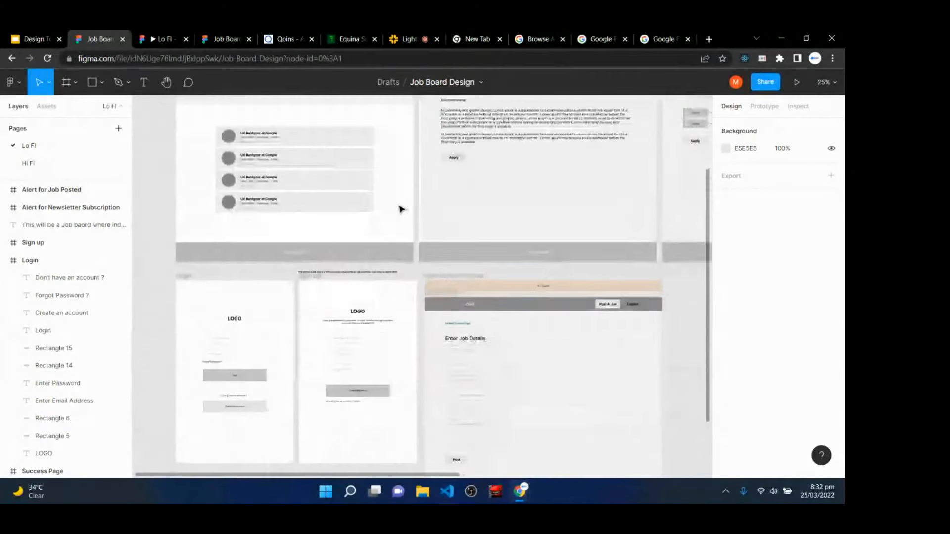
scroll(401, 209, up, 3)
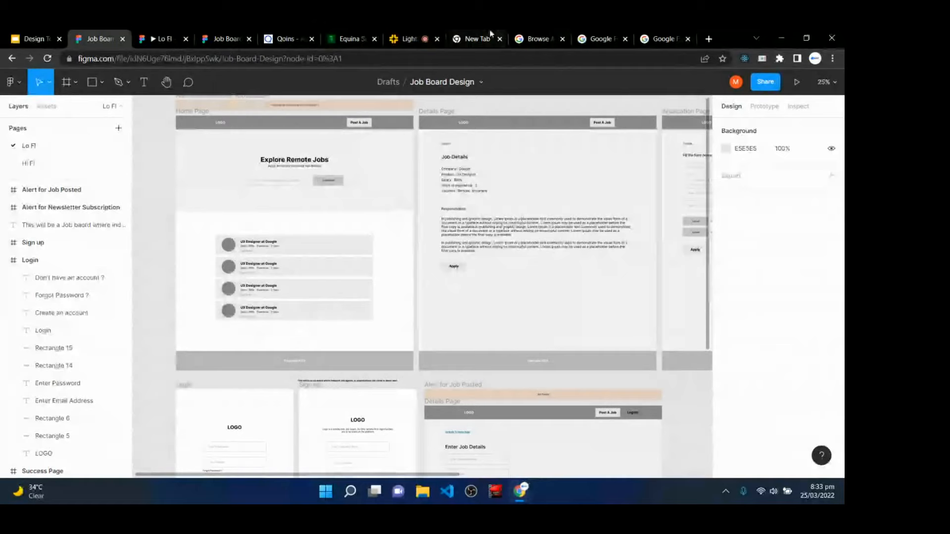
click(409, 38)
scroll(787, 326, down, 5)
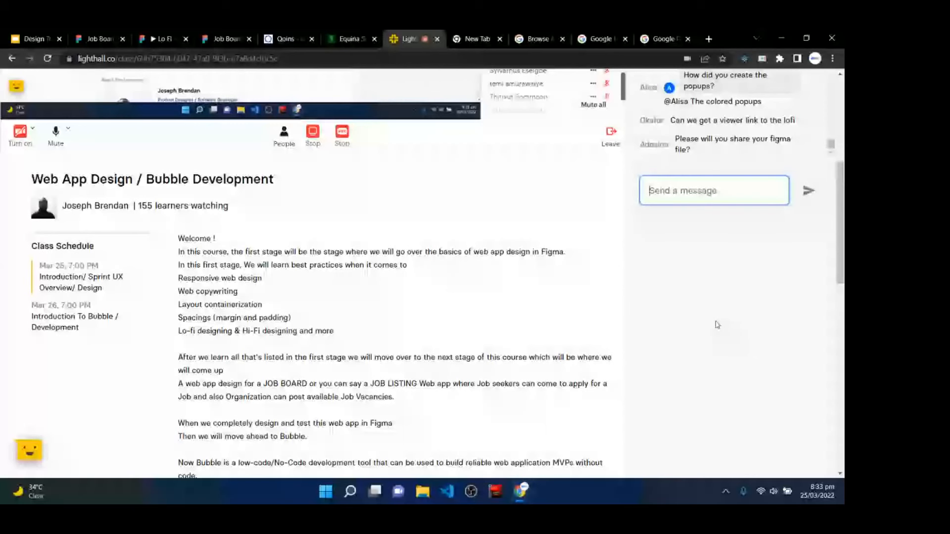
- Post the Job Board Design Figma file link in the Lighthall class chat, then view the slides
scroll(717, 325, up, 2)
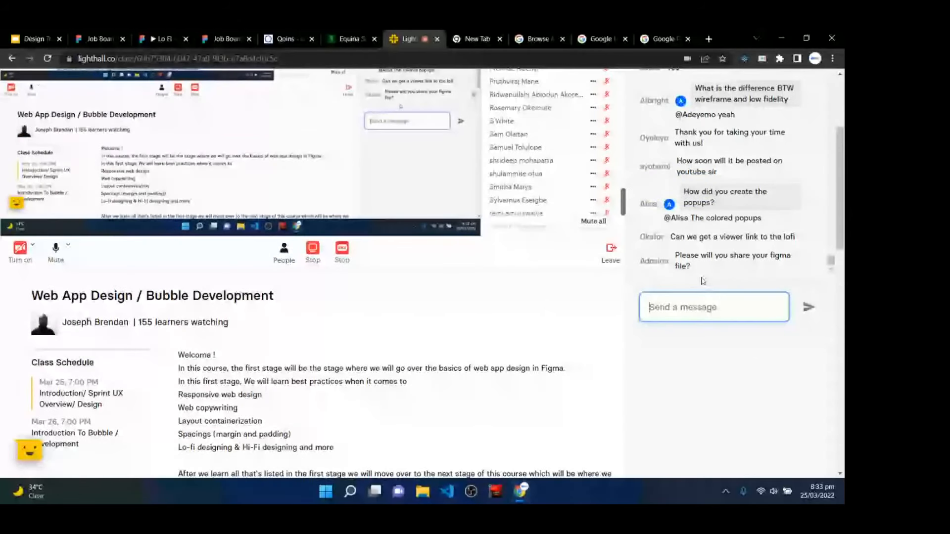
mouse_move(706, 267)
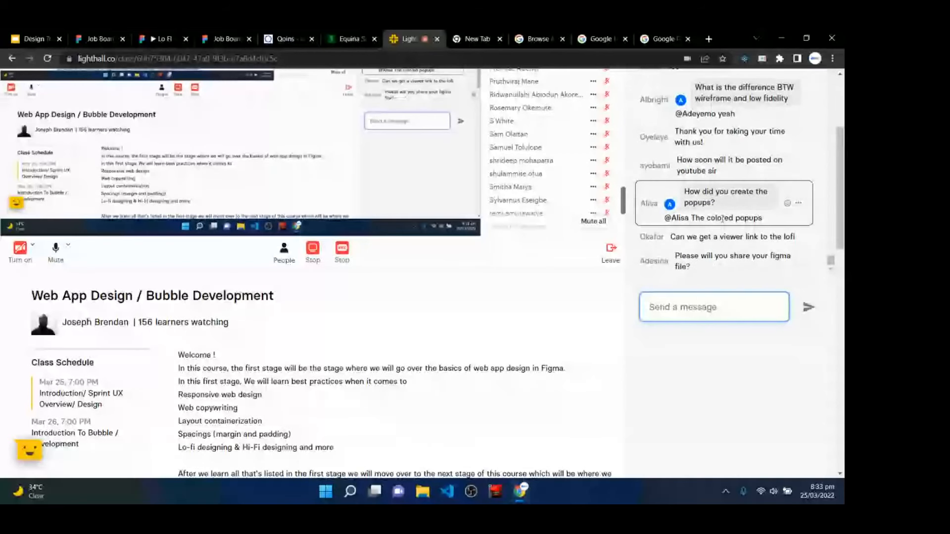
scroll(722, 219, up, 2)
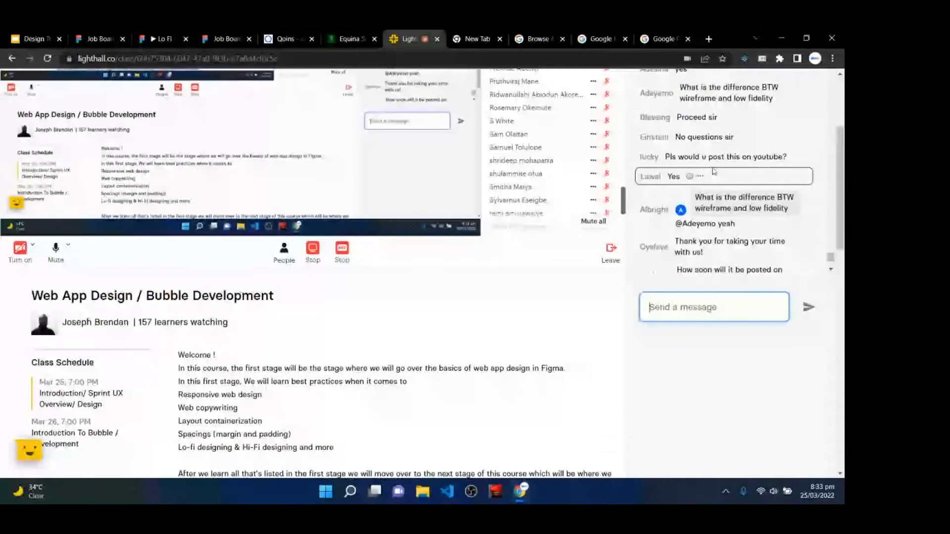
click(123, 33)
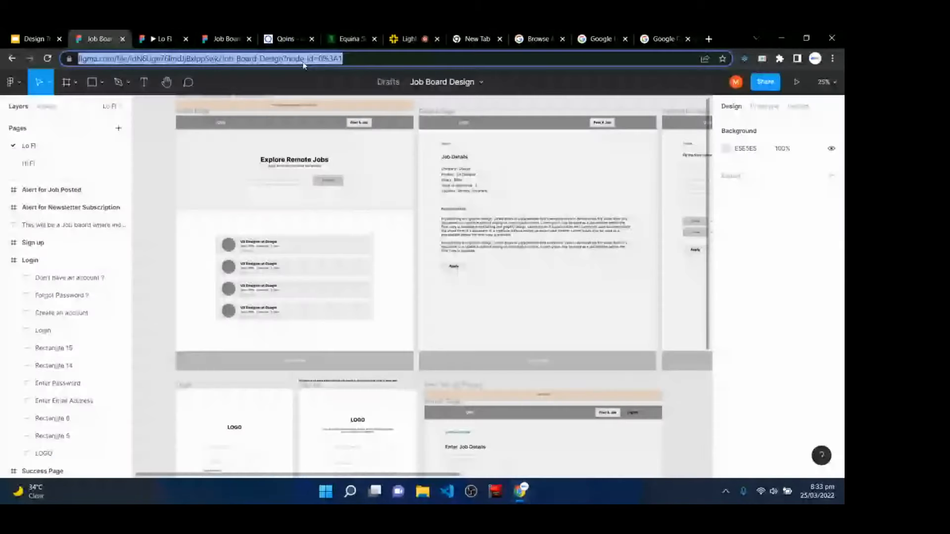
click(397, 34)
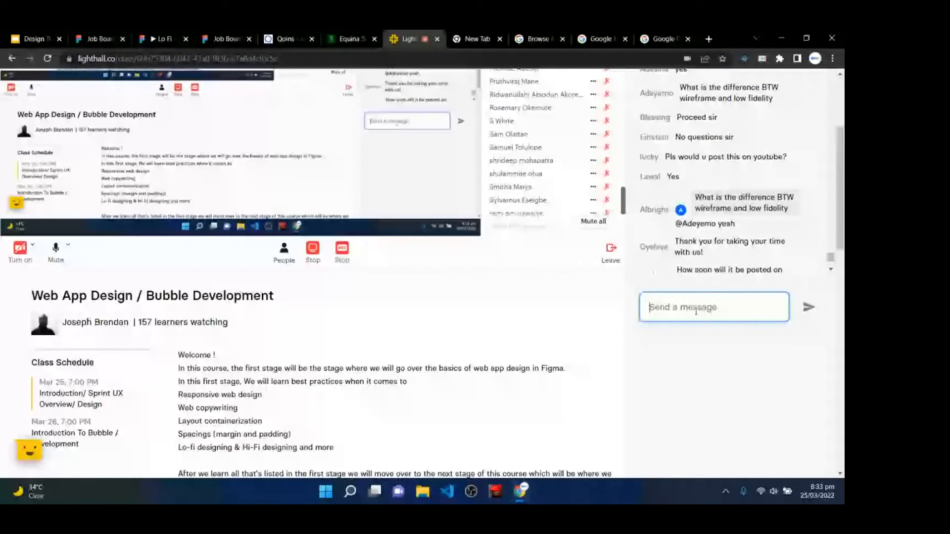
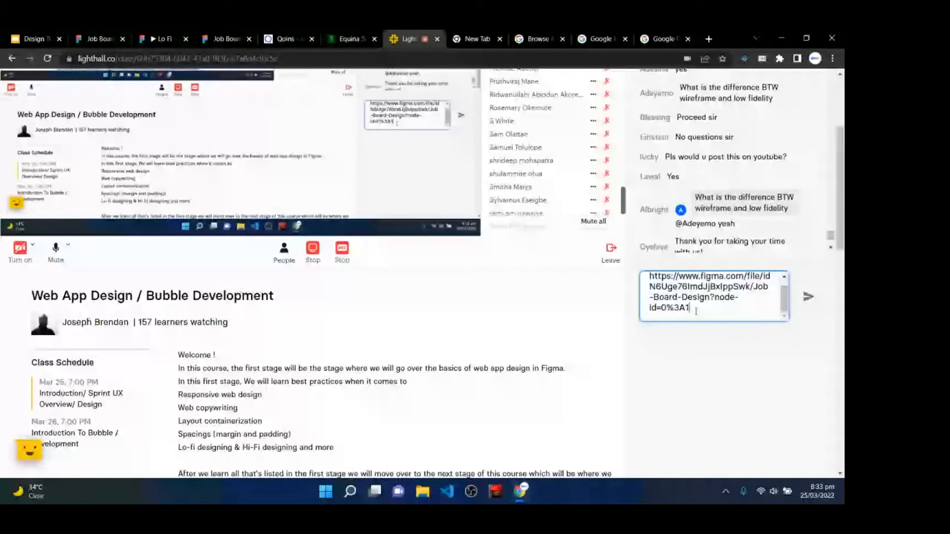
key(Return)
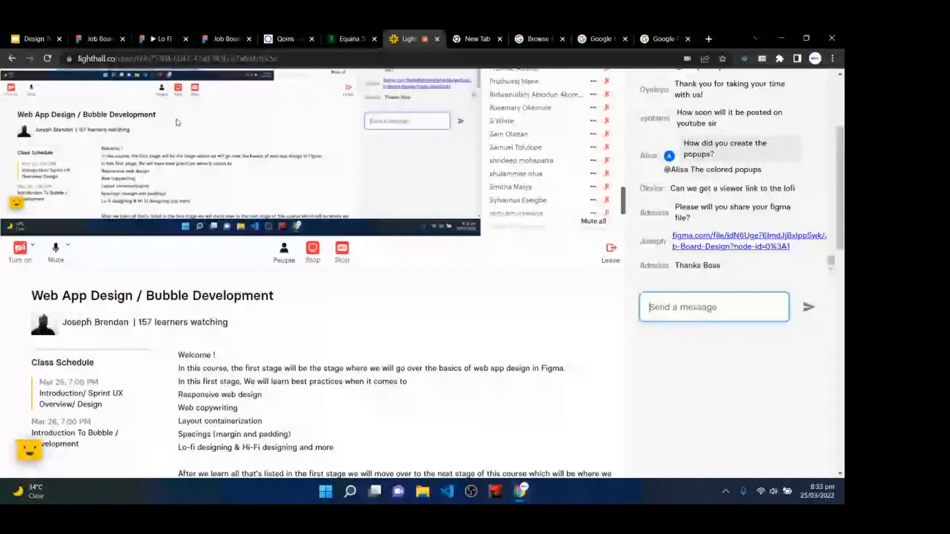
scroll(178, 123, up, 3)
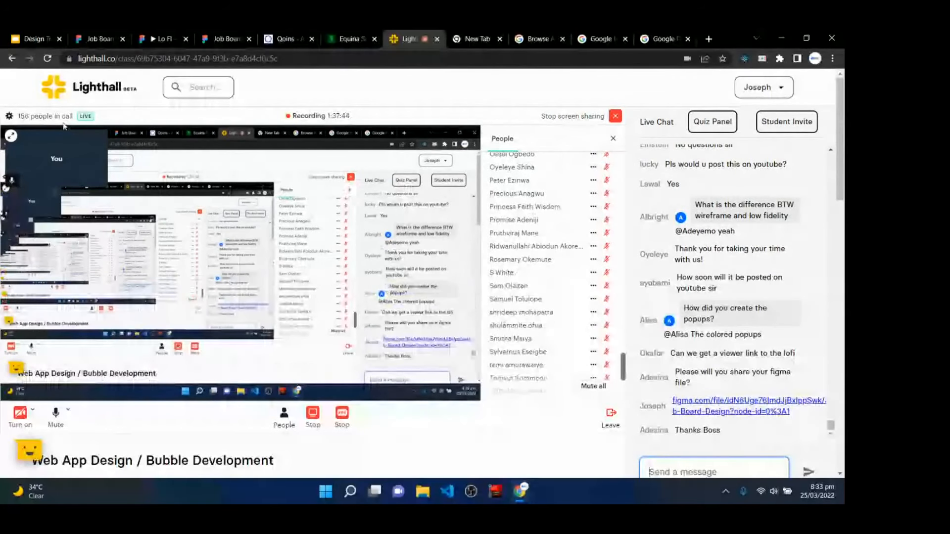
click(33, 37)
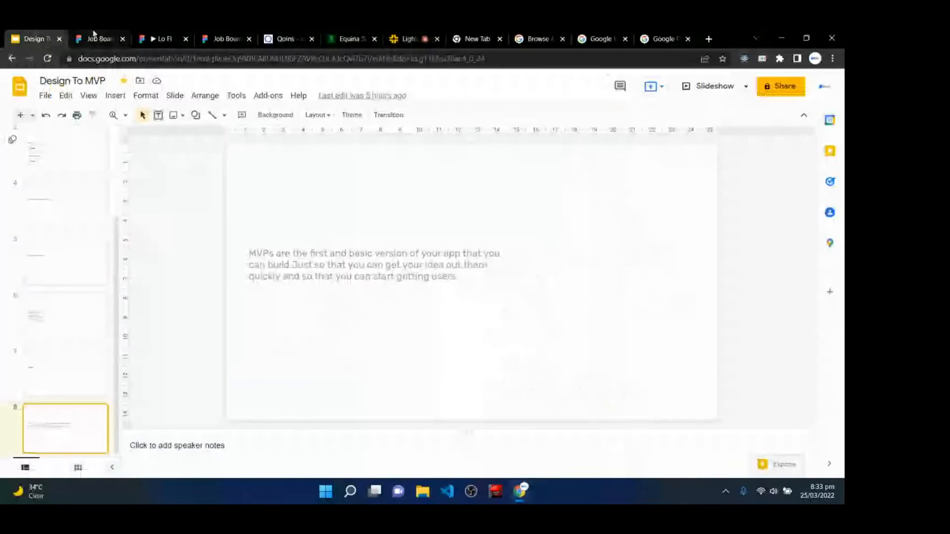
- Return to the Figma Job Board file's Lo FI page and clear the selection
click(94, 38)
click(153, 159)
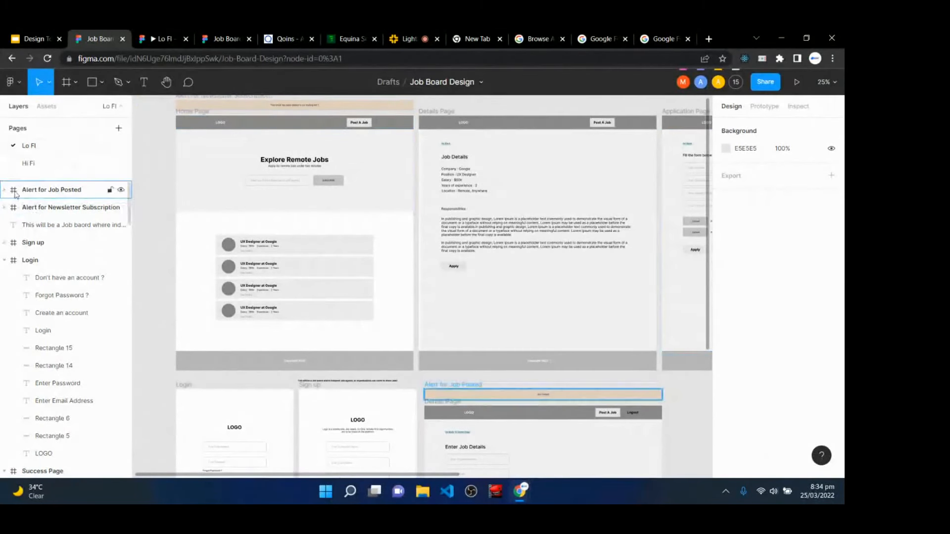
- Open the Hi Fi page and bring the five colour swatches into view
click(29, 164)
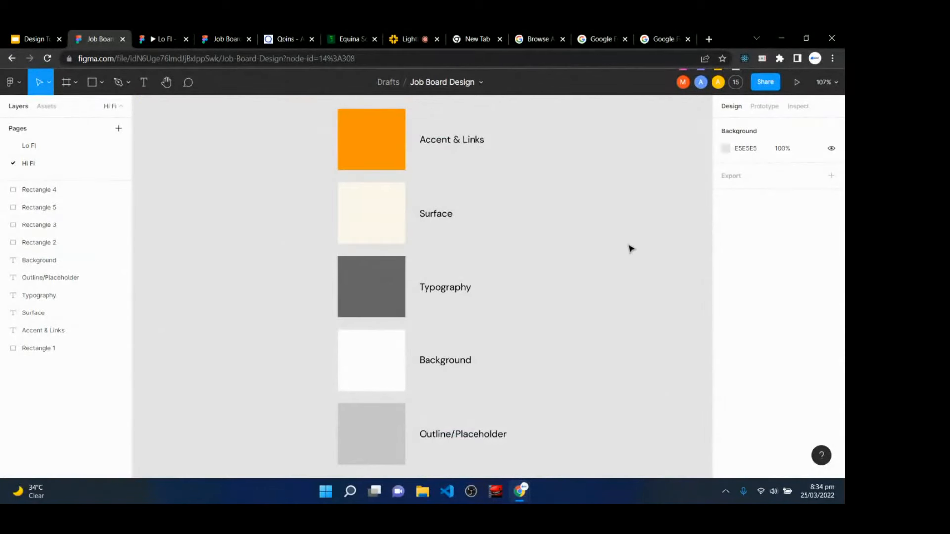
key(h)
drag(558, 243, 392, 233)
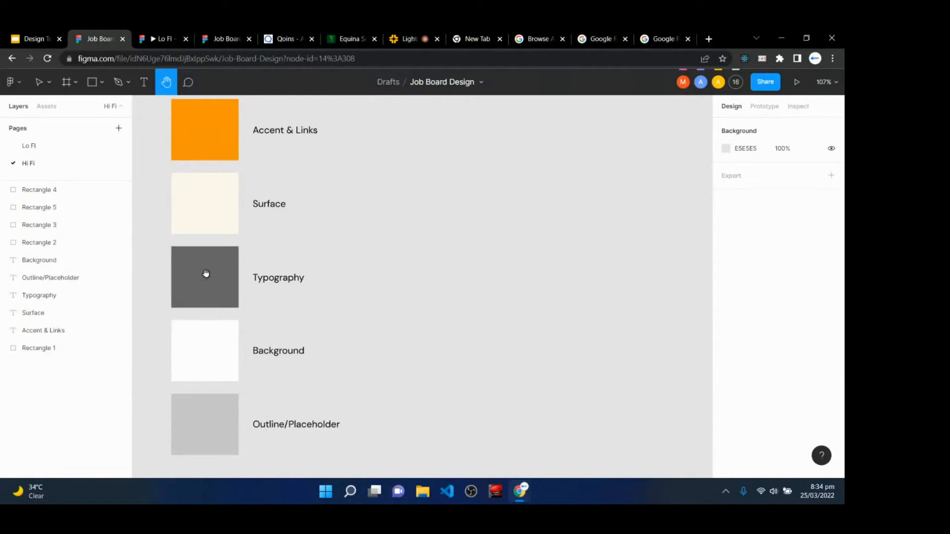
scroll(410, 275, up, 1)
scroll(410, 275, up, 2)
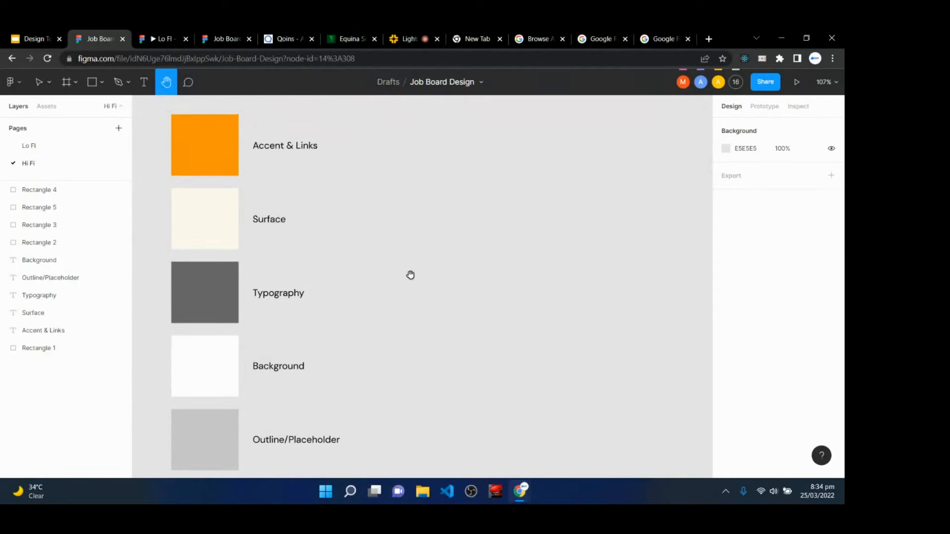
key(c)
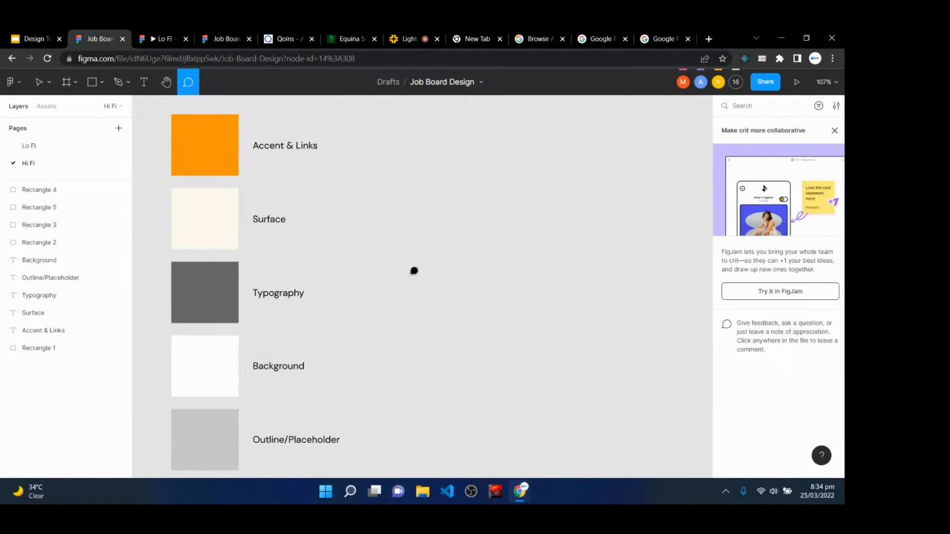
key(v)
- Inspect the Accent & Links, Typography and Background swatches and labels without changing them
click(215, 152)
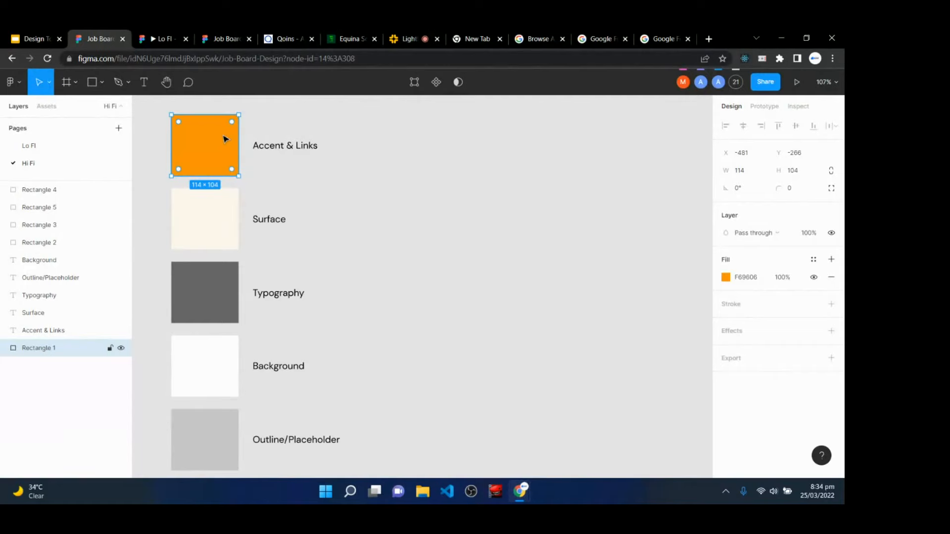
click(314, 153)
double_click(292, 147)
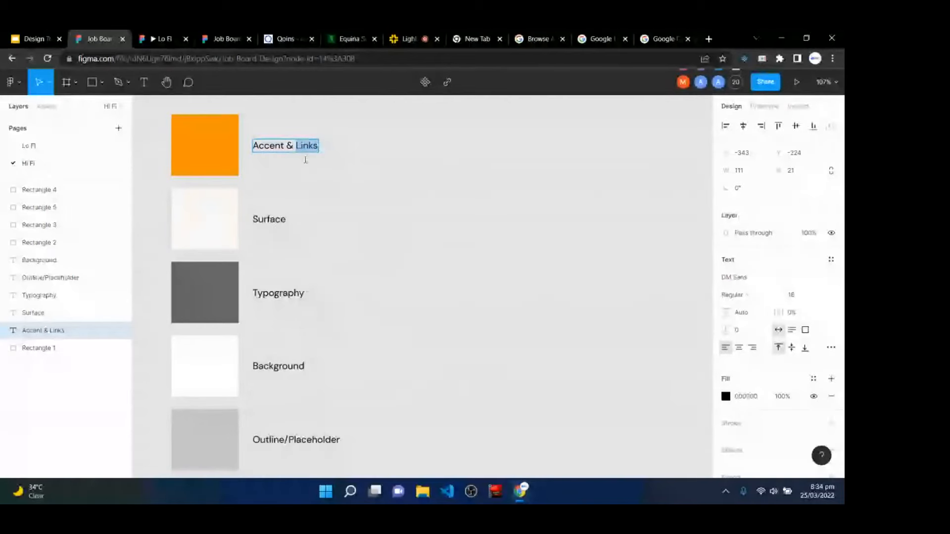
key(Escape)
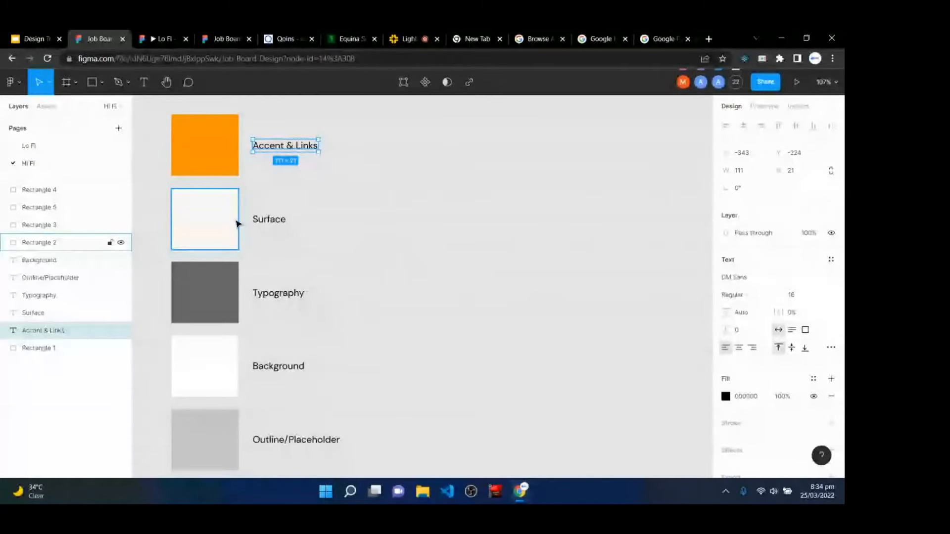
scroll(216, 296, down, 2)
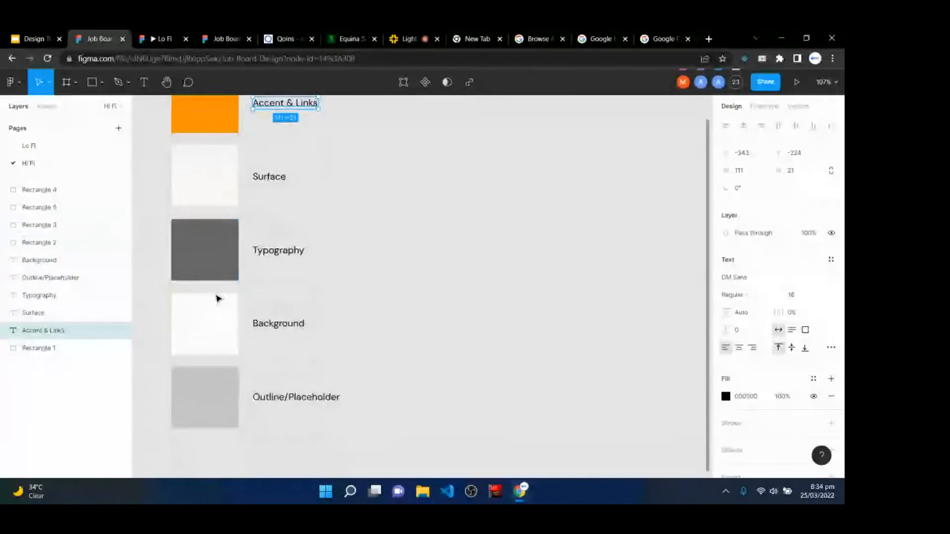
click(233, 255)
click(291, 255)
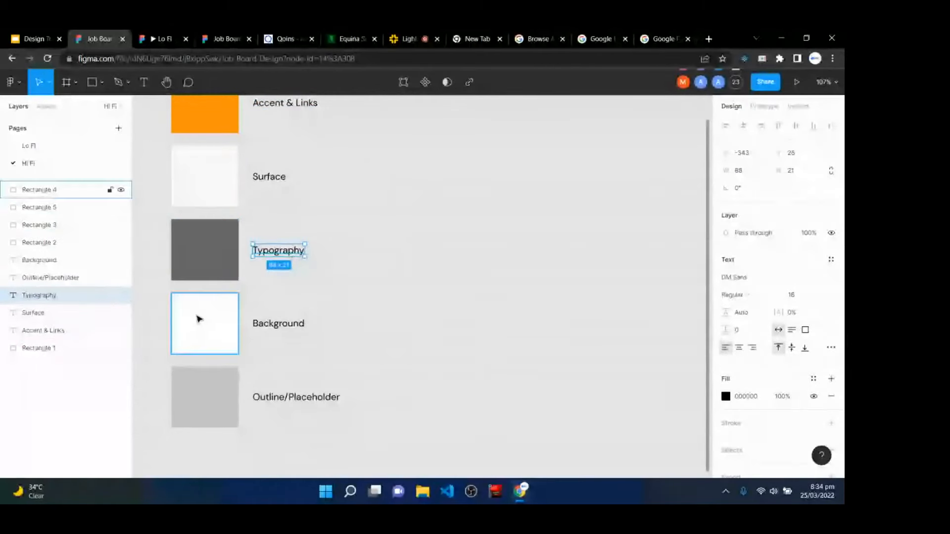
click(198, 318)
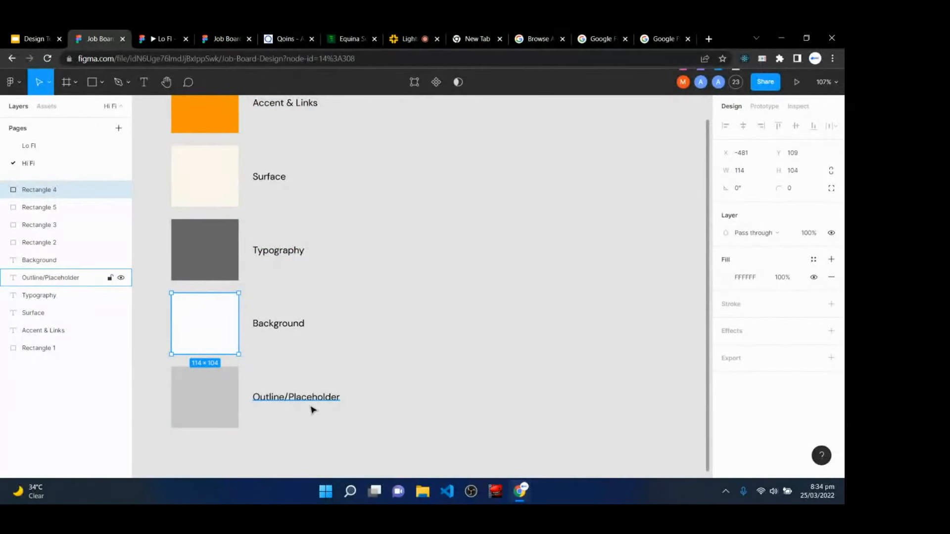
scroll(379, 355, up, 5)
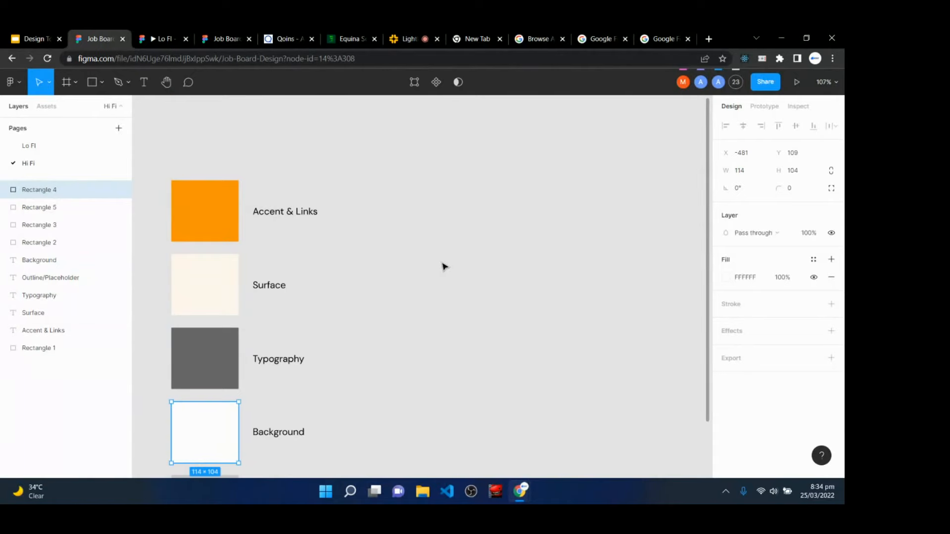
- Draw a square right of the swatches and fill it red (F40F0F)
key(r)
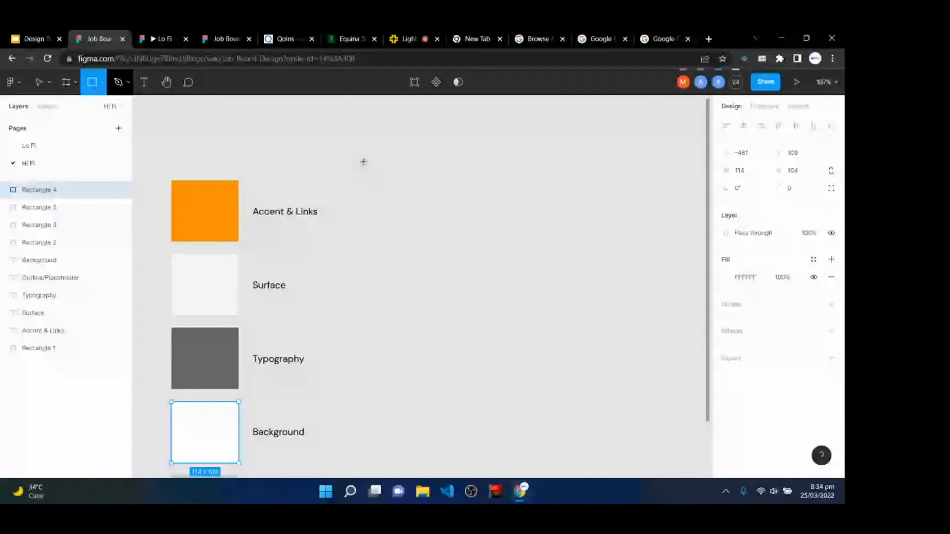
mouse_move(466, 155)
mouse_down()
mouse_move(531, 206)
mouse_move(531, 217)
mouse_up()
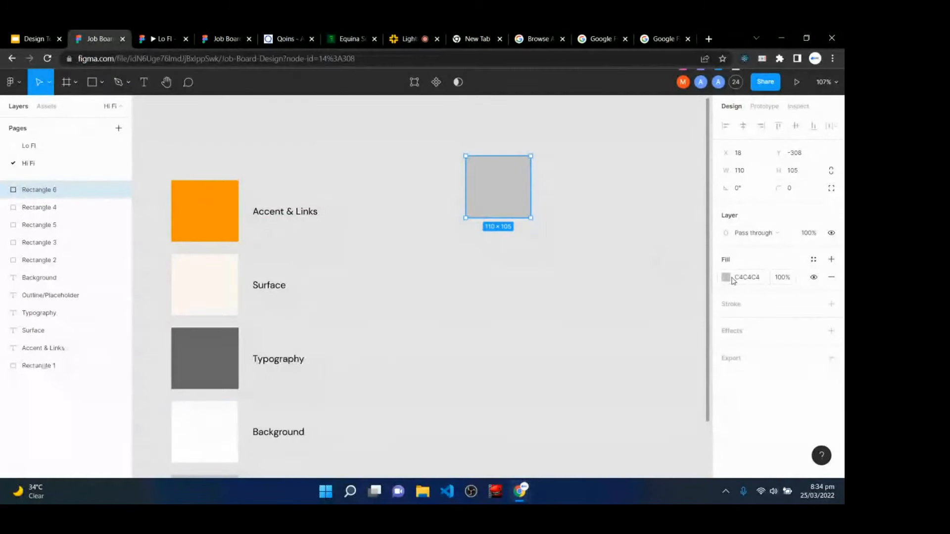
click(726, 278)
click(705, 209)
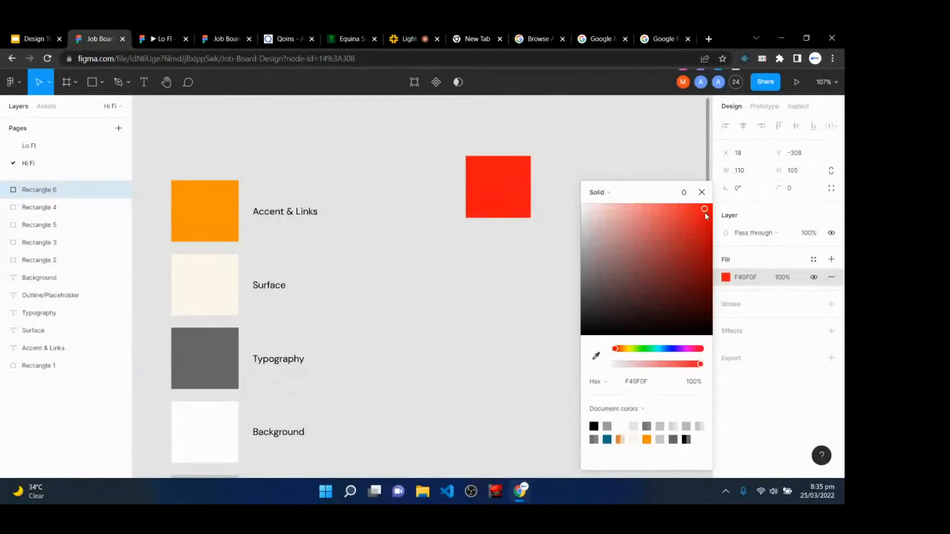
- Duplicate the red square just below it and lighten the copy to pale pink FFEAEA
drag(504, 208, 502, 282)
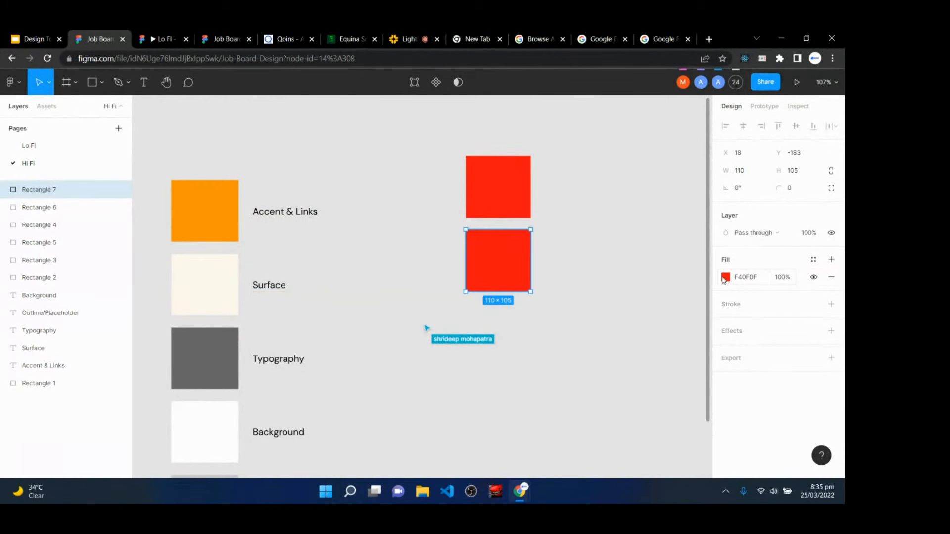
click(724, 278)
drag(627, 241, 592, 198)
click(535, 322)
click(501, 239)
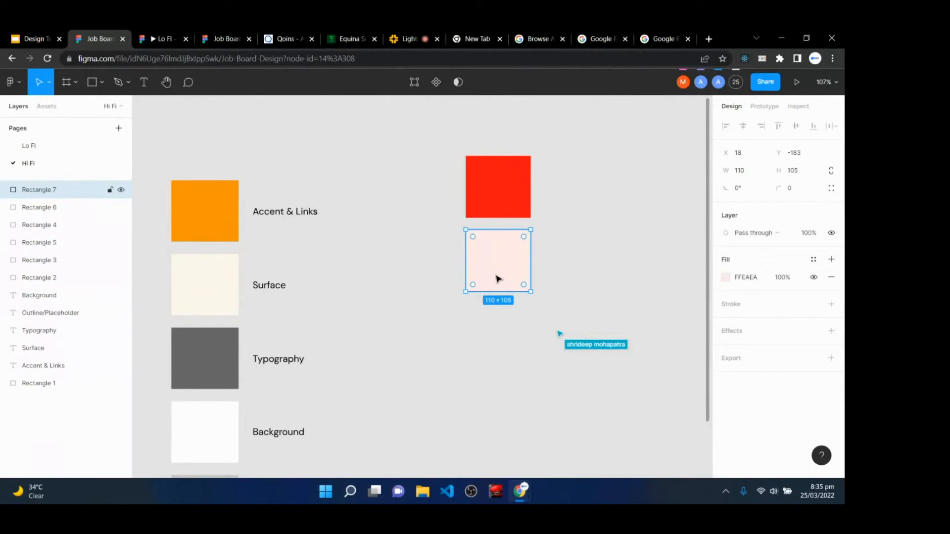
click(490, 187)
click(500, 278)
click(485, 180)
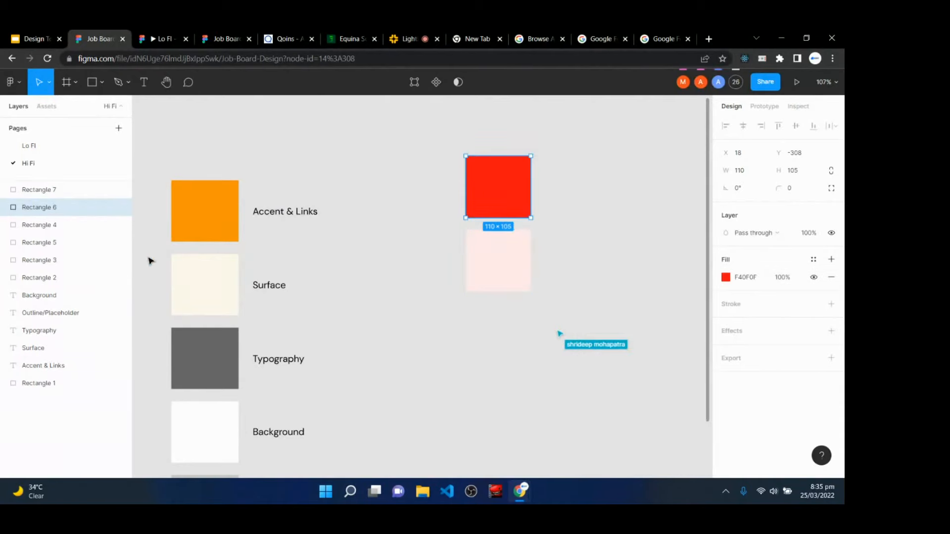
- Copy the cream Surface swatch to the lower right and enlarge it to 341×234
click(214, 191)
click(208, 269)
click(218, 227)
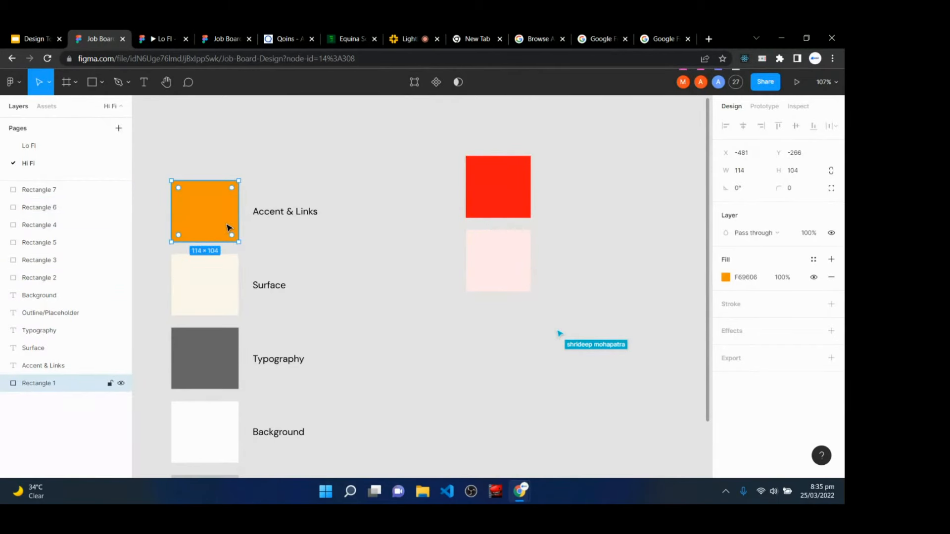
click(214, 282)
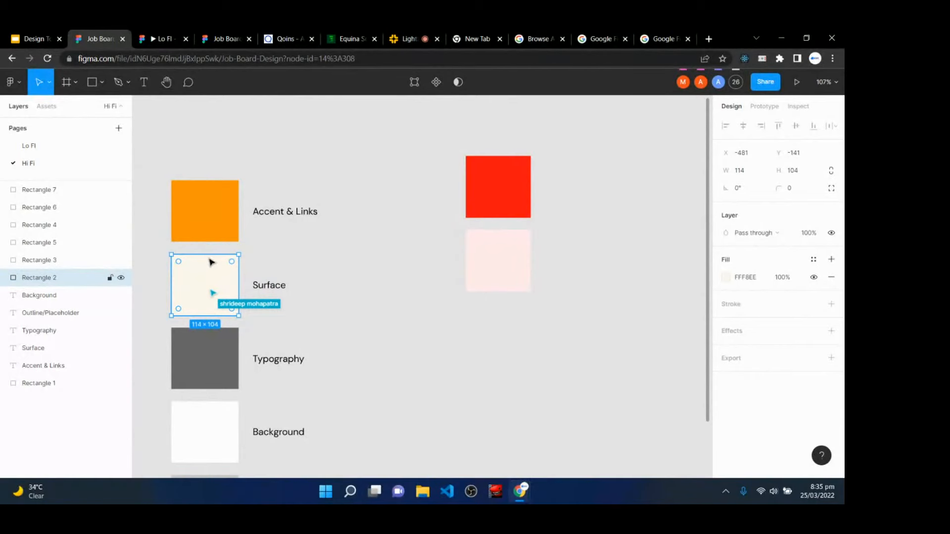
click(212, 184)
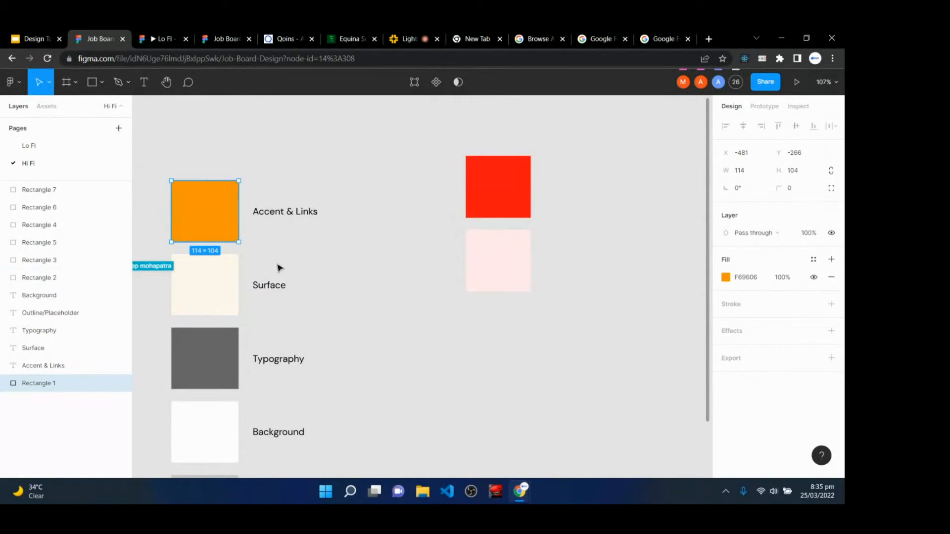
click(236, 299)
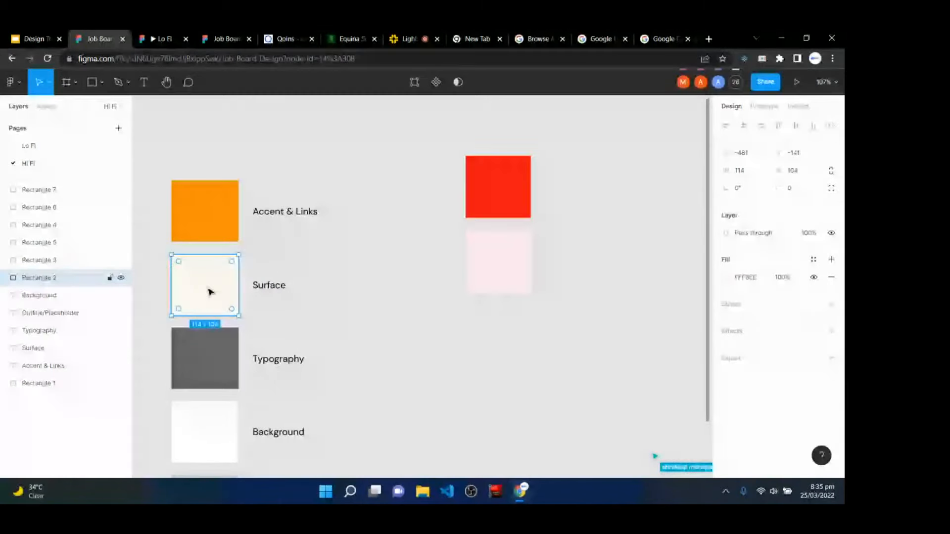
drag(210, 292, 658, 418)
drag(544, 391, 547, 316)
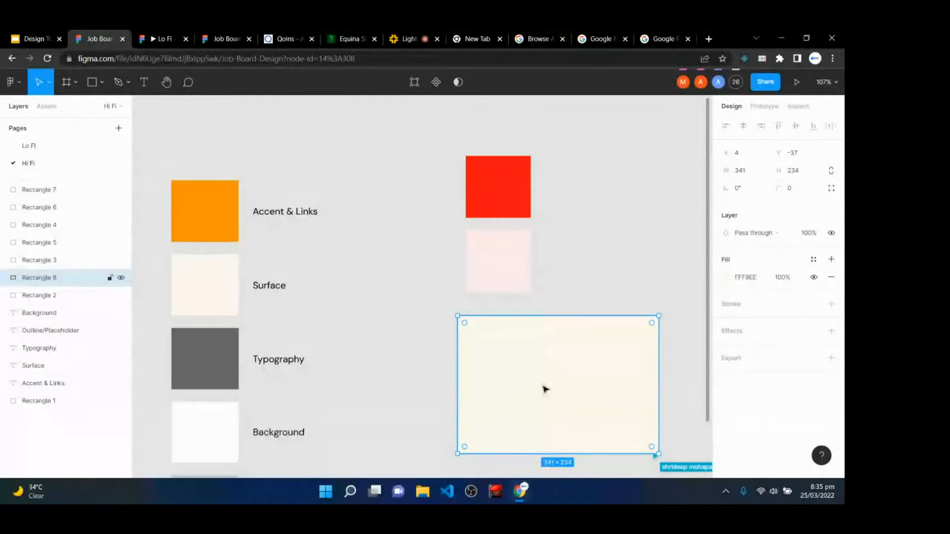
- Put an orange swatch copy in front inside the cream rectangle, rounded to a circle (radius 200), centred
click(208, 213)
drag(210, 215, 546, 391)
right_click(546, 391)
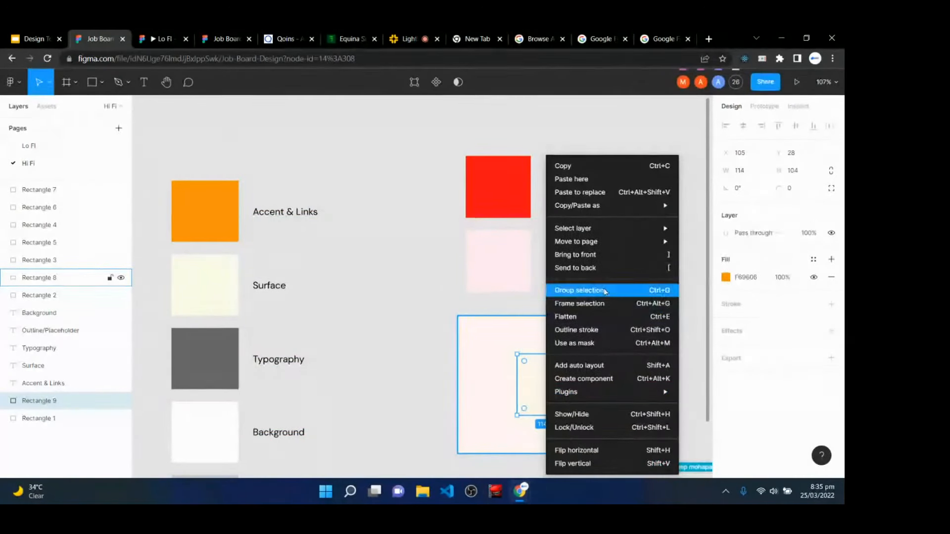
click(603, 254)
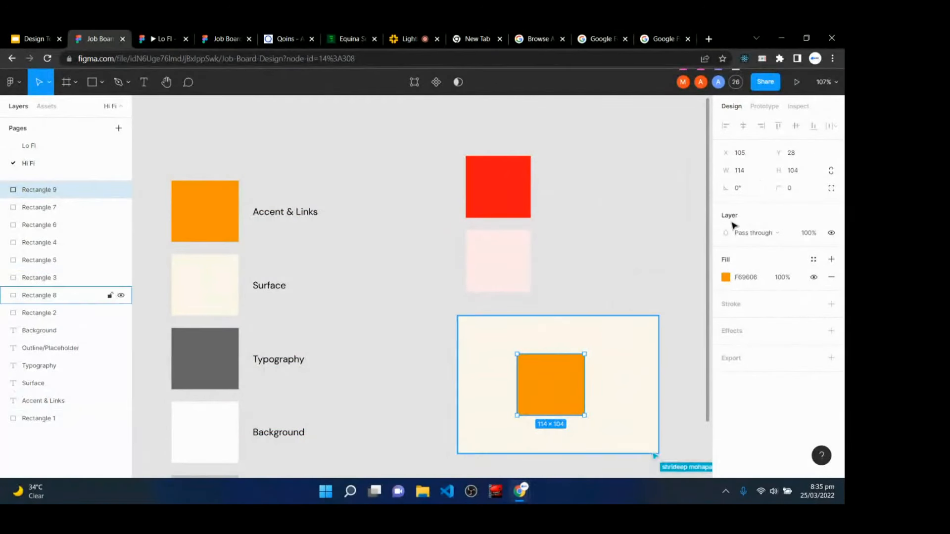
click(791, 188)
text(100)
key(Return)
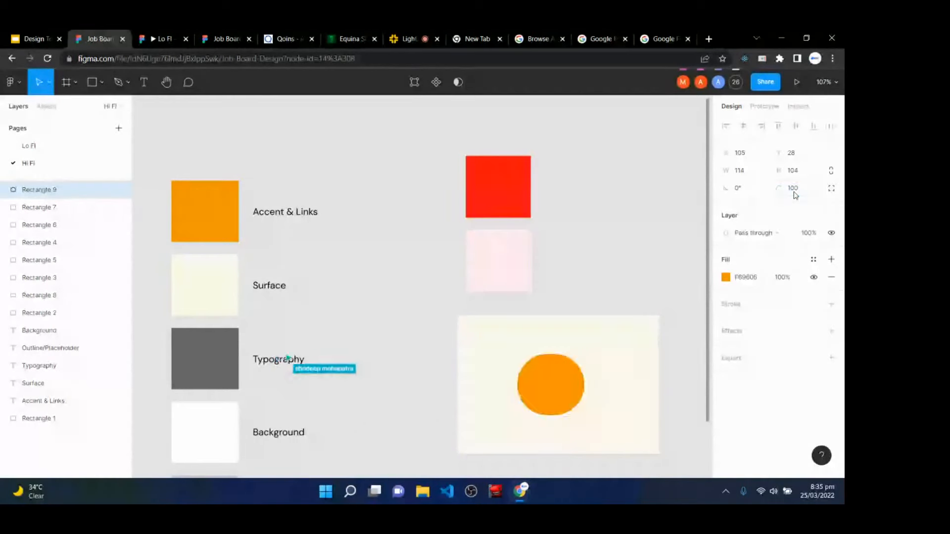
click(794, 192)
text(2)
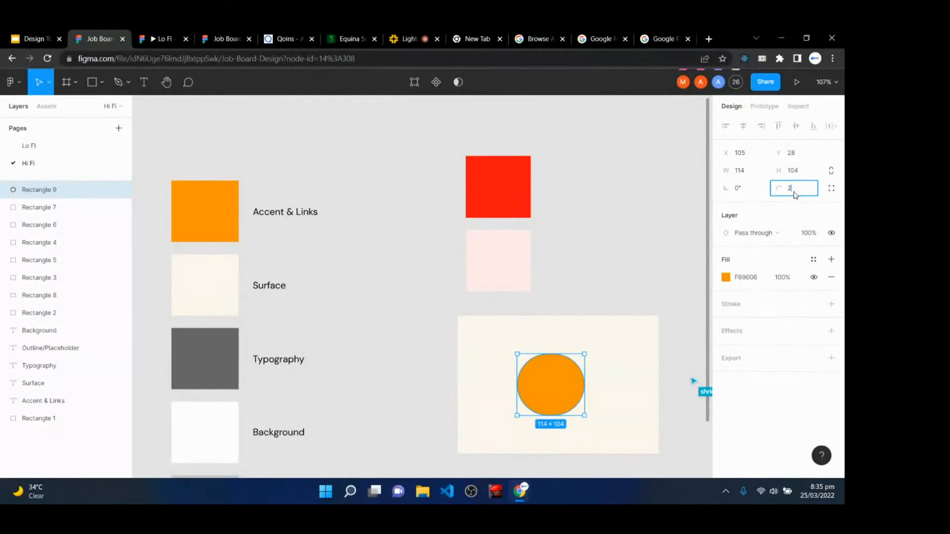
text(00)
key(Return)
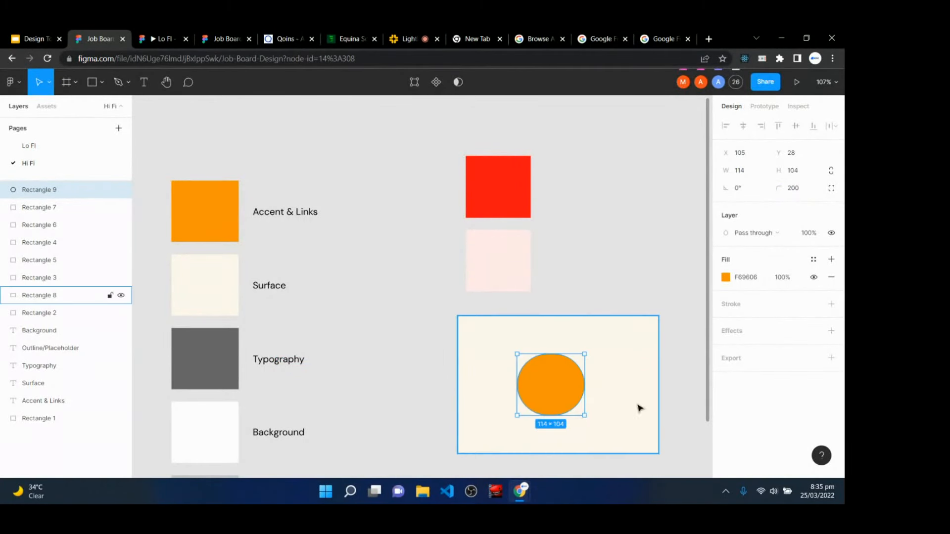
drag(555, 384, 563, 380)
- Delete the orange circle together with the large cream rectangle
click(479, 314)
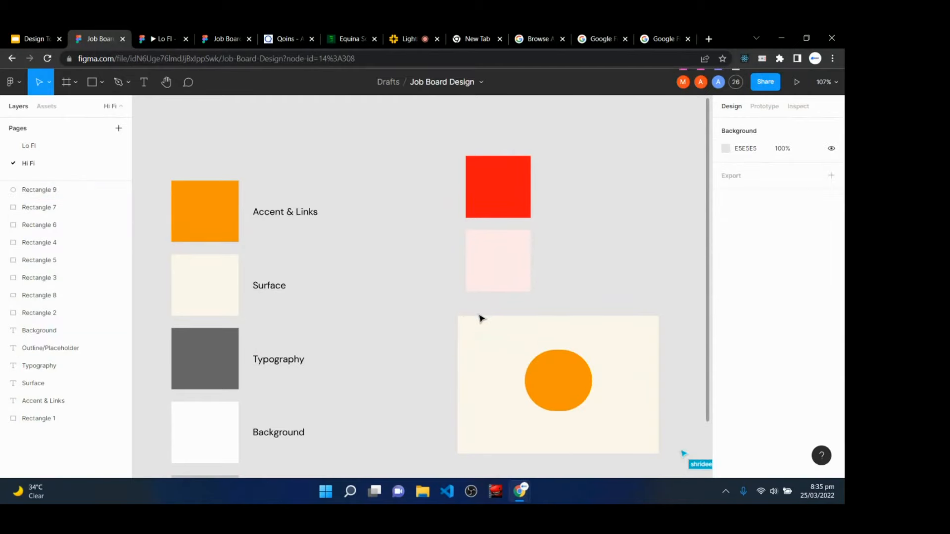
click(465, 320)
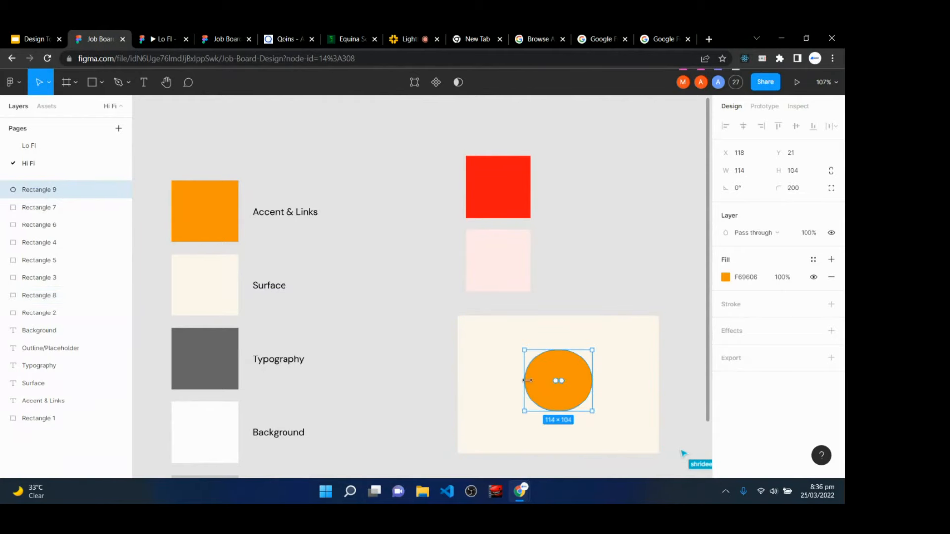
click(487, 365)
drag(441, 303, 683, 475)
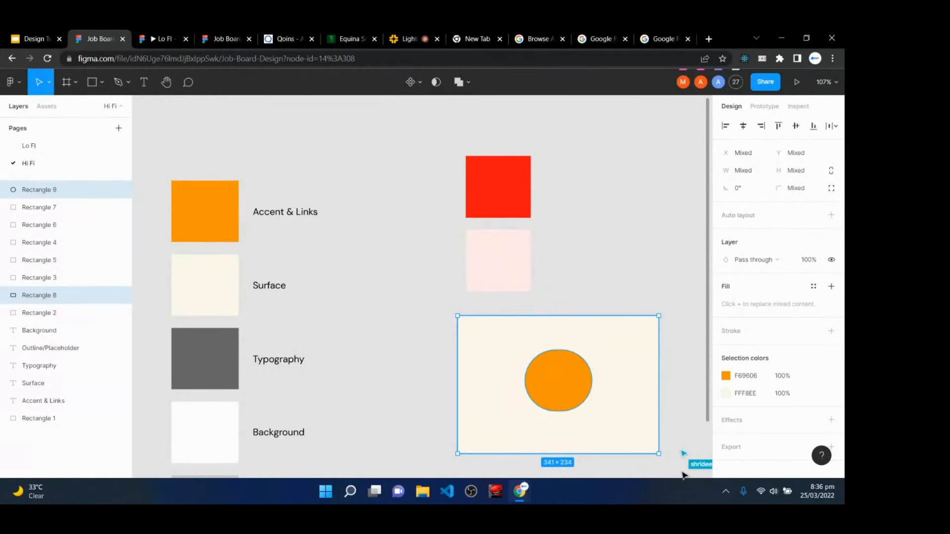
key(Delete)
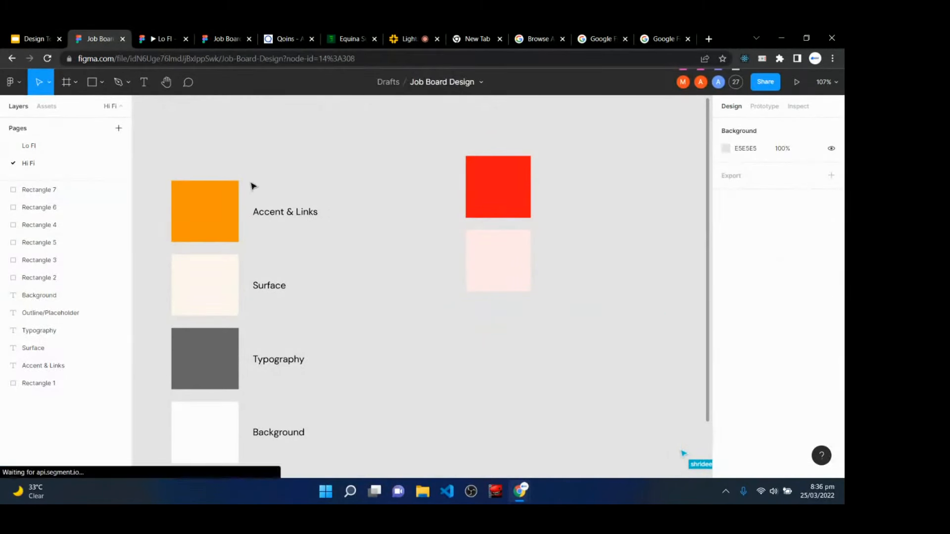
- Select each palette swatch in turn: Surface, orange, Typography, Background and Outline/Placeholder
click(209, 297)
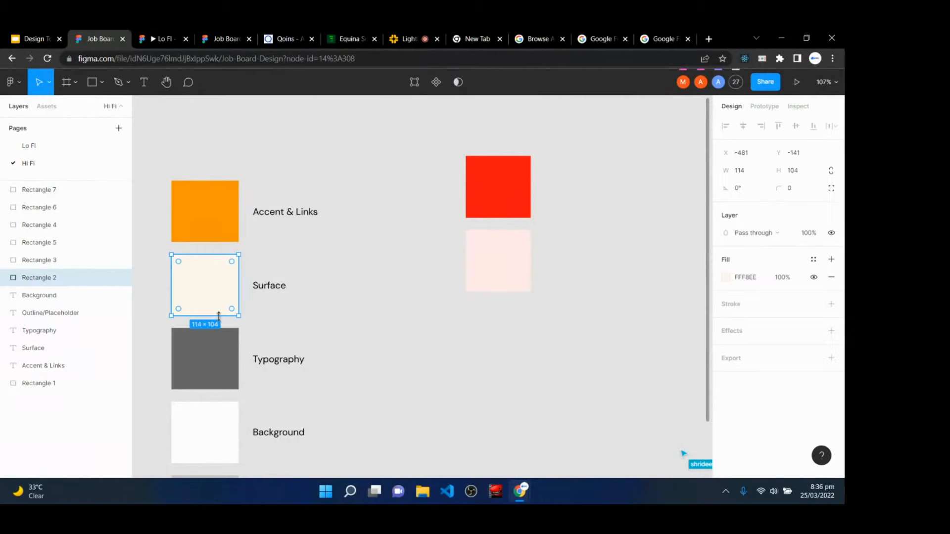
click(210, 220)
scroll(223, 277, down, 3)
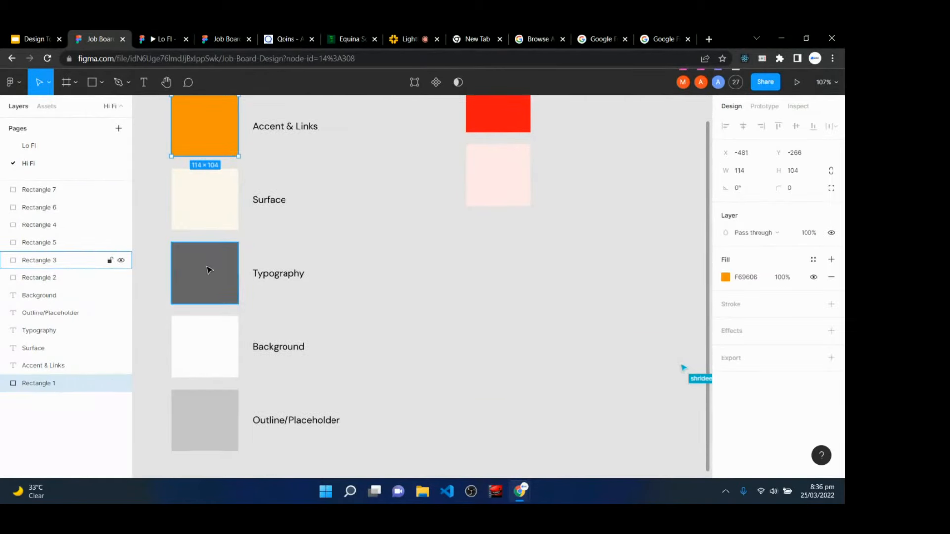
click(200, 291)
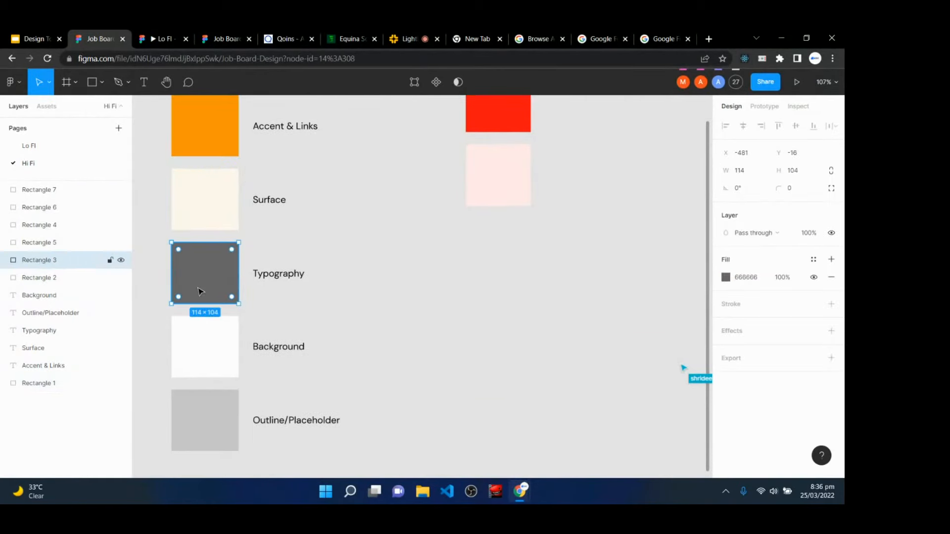
click(204, 356)
scroll(204, 357, down, 1)
click(218, 429)
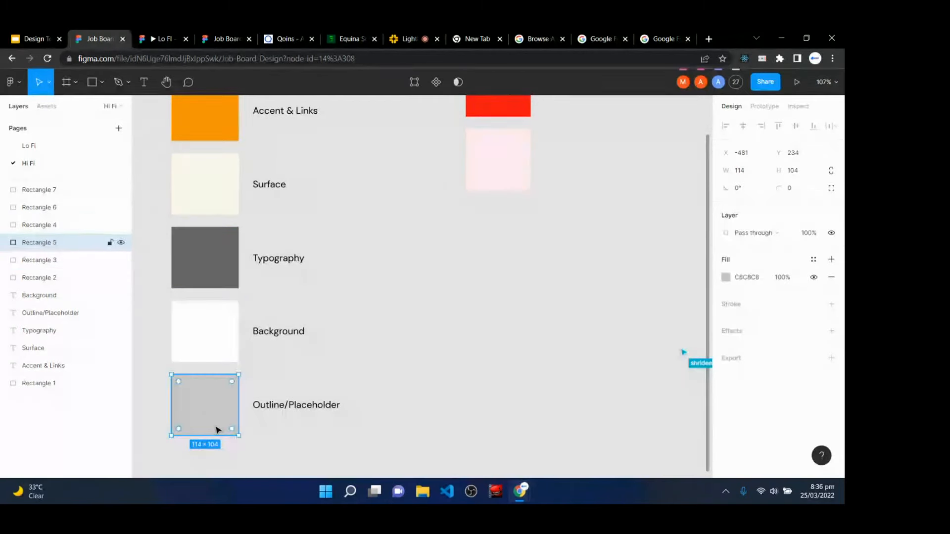
click(189, 265)
click(197, 317)
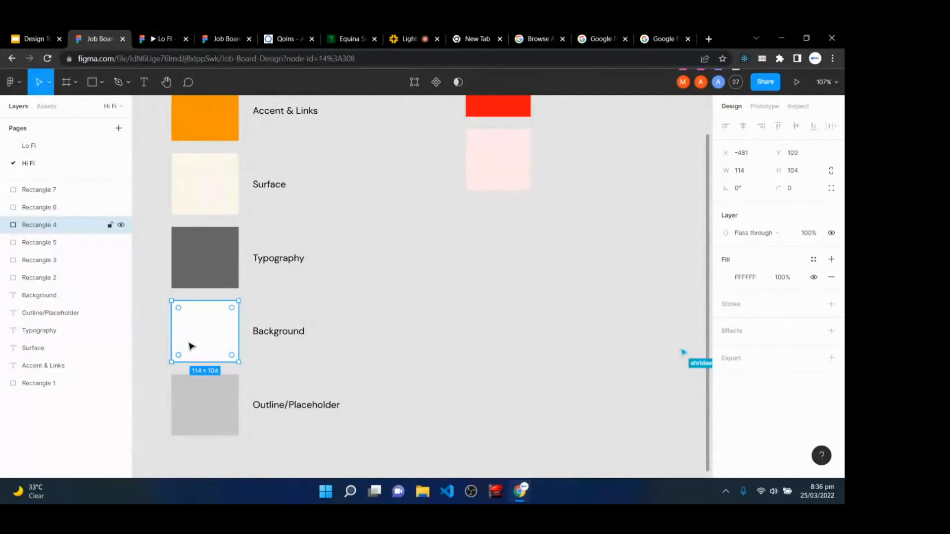
scroll(602, 318, up, 5)
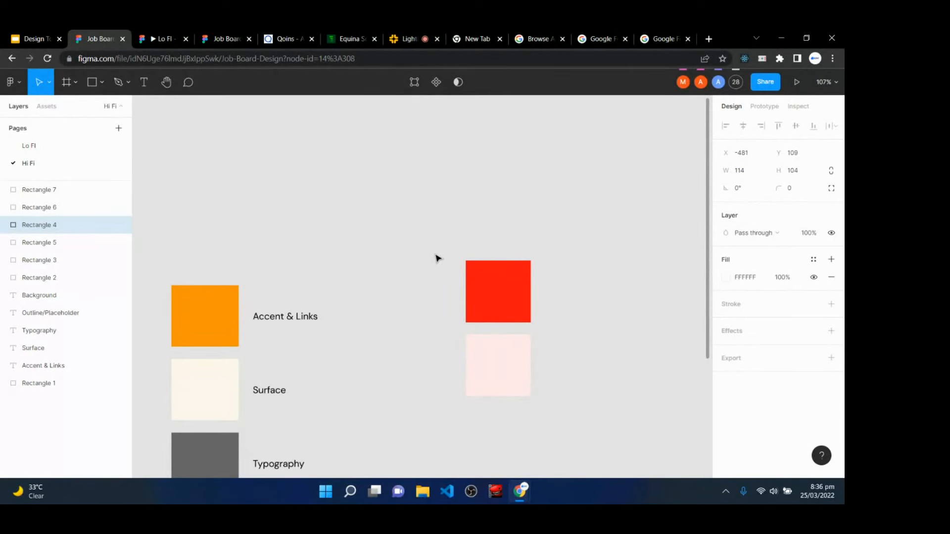
- Delete the red and pale pink test squares
drag(436, 254, 582, 413)
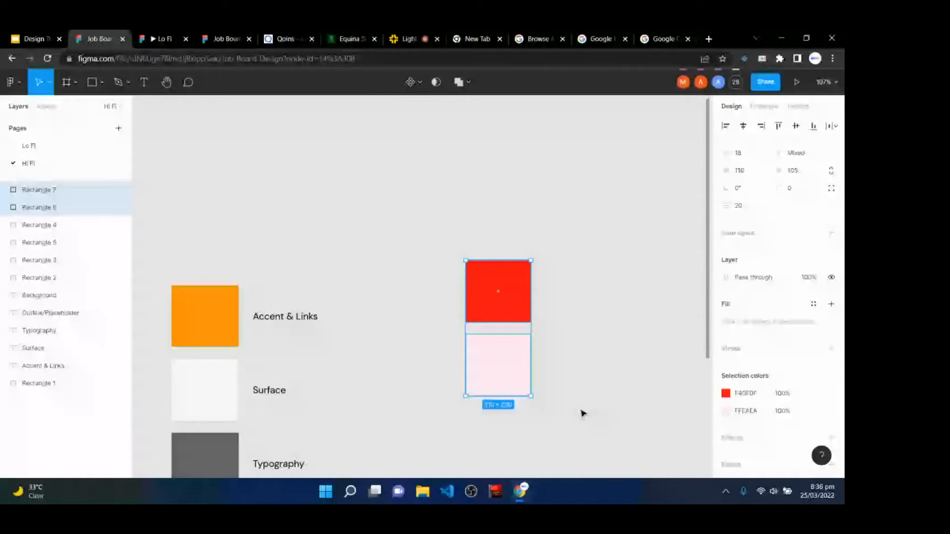
key(Delete)
scroll(353, 277, down, 3)
scroll(353, 276, up, 2)
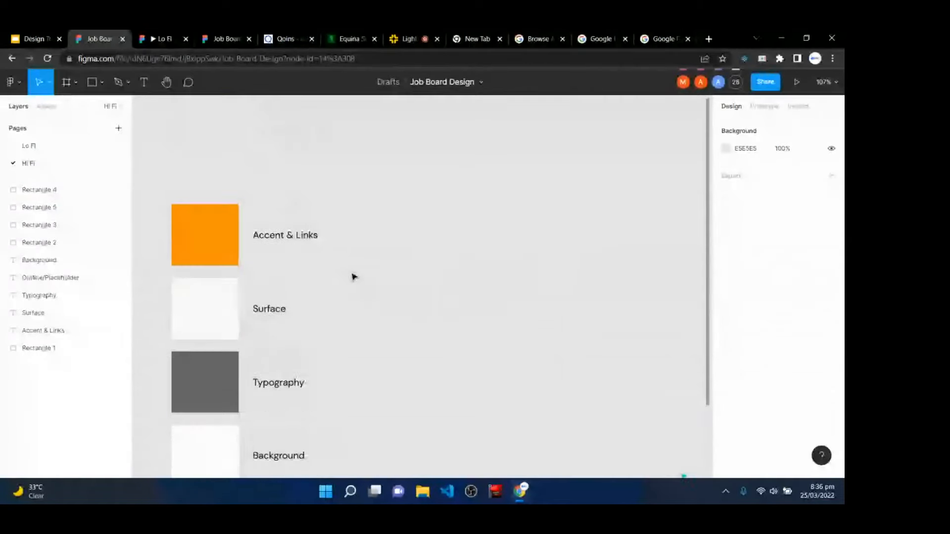
- Move all the swatches and their labels up together, then deselect them
drag(149, 196, 379, 381)
drag(271, 244, 273, 215)
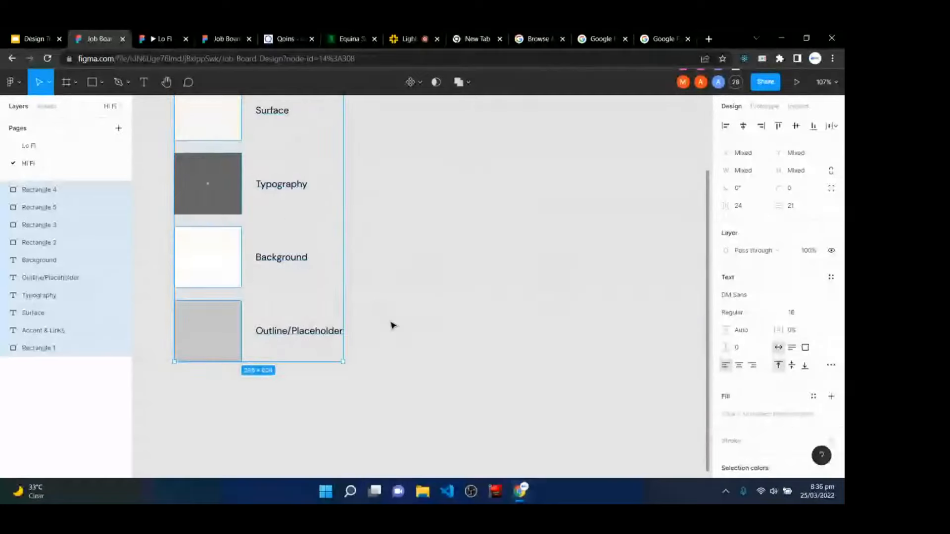
scroll(390, 322, up, 4)
click(580, 330)
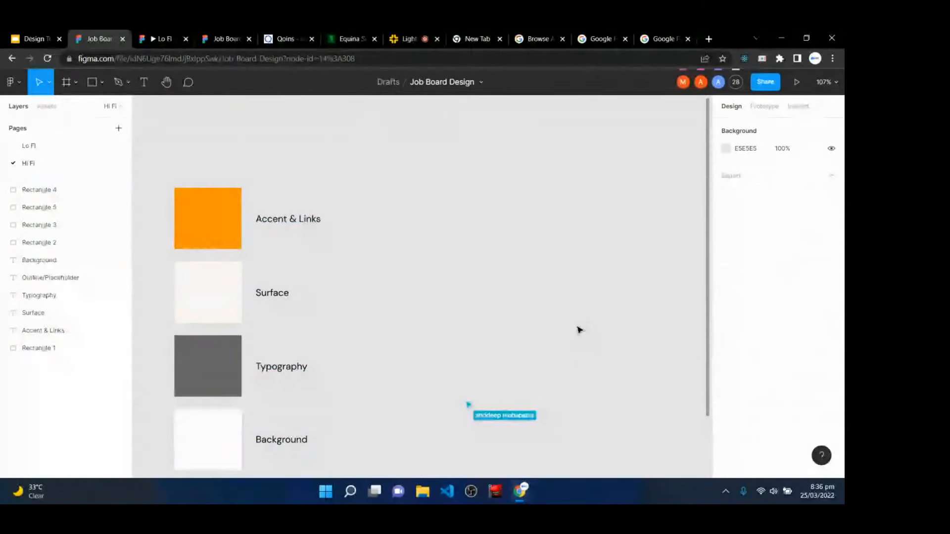
- Zoom to 200% and add a text layer reading 'Heading' right of the labels
click(144, 82)
click(411, 190)
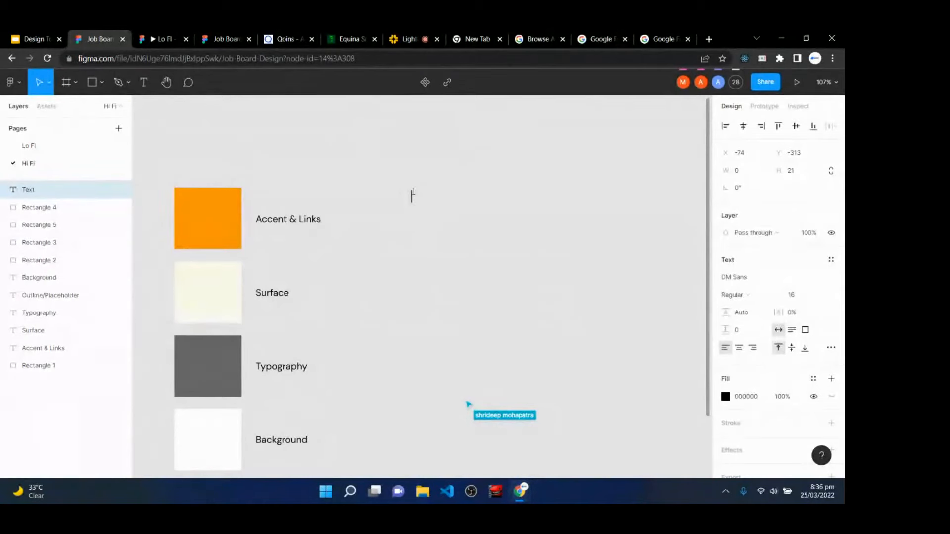
text(+)
key(BackSpace)
click(439, 163)
key(ctrl+plus)
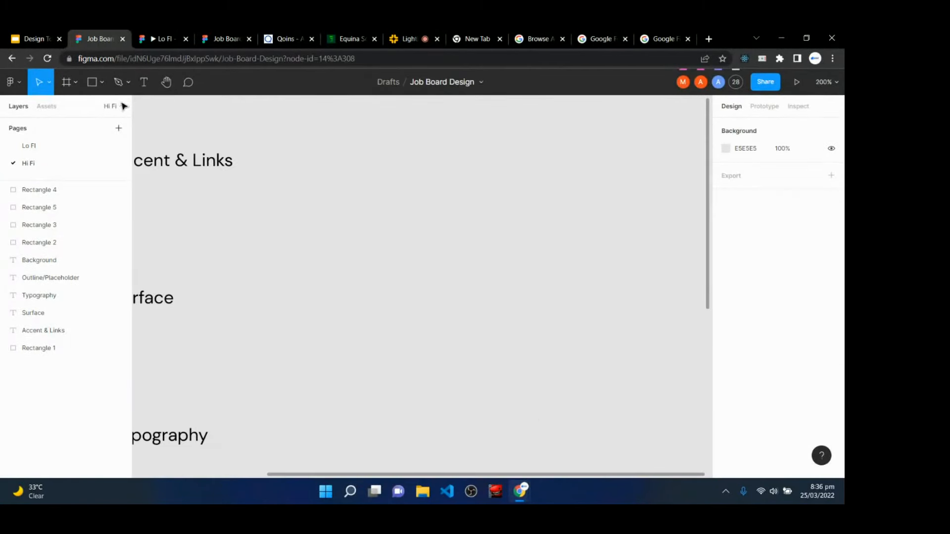
click(143, 81)
click(424, 162)
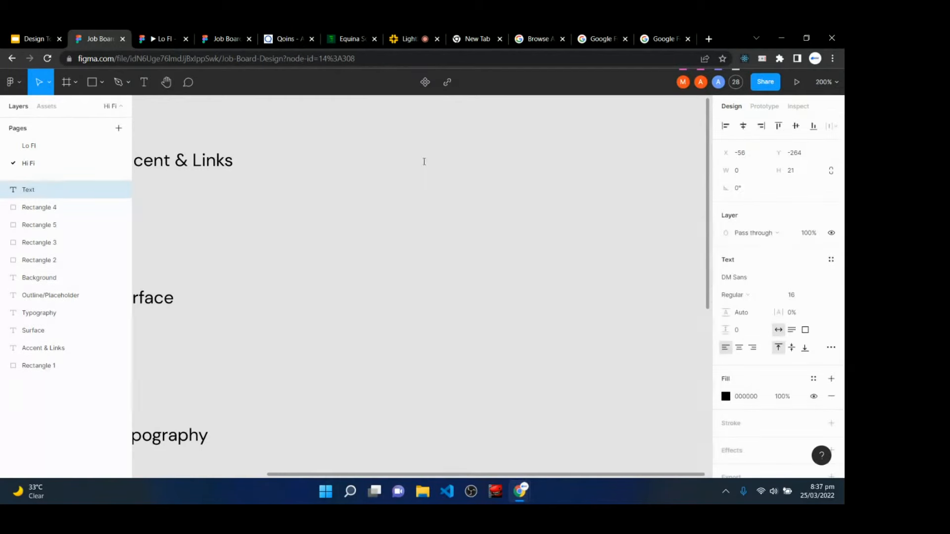
text(Ha)
key(BackSpace)
text(eading)
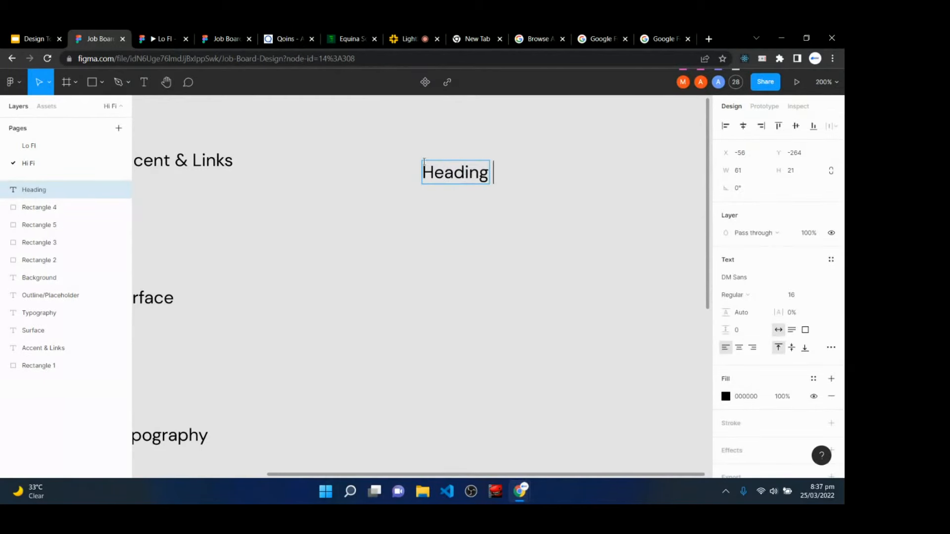
key(Escape)
- Style Heading as DM Sans Medium 48 with 0.8 px letter spacing and Auto line height
click(804, 298)
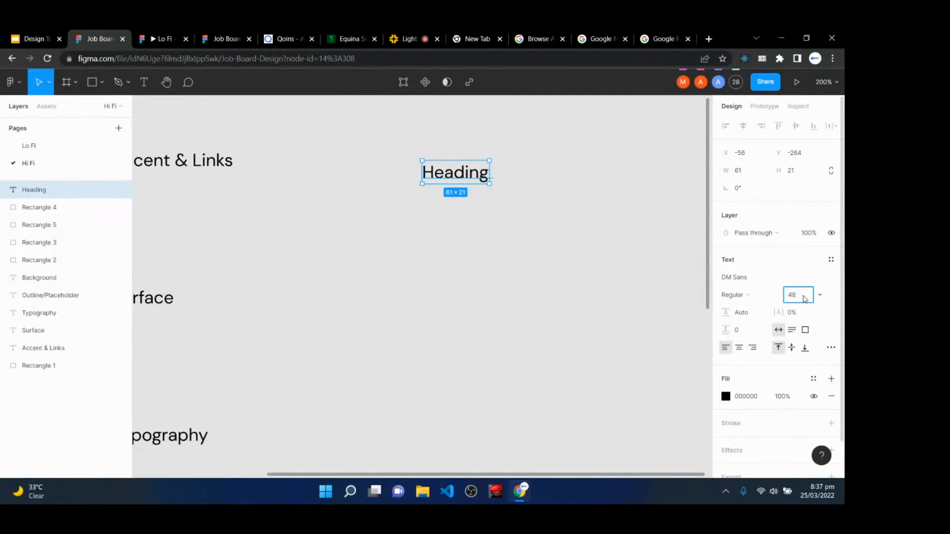
click(763, 275)
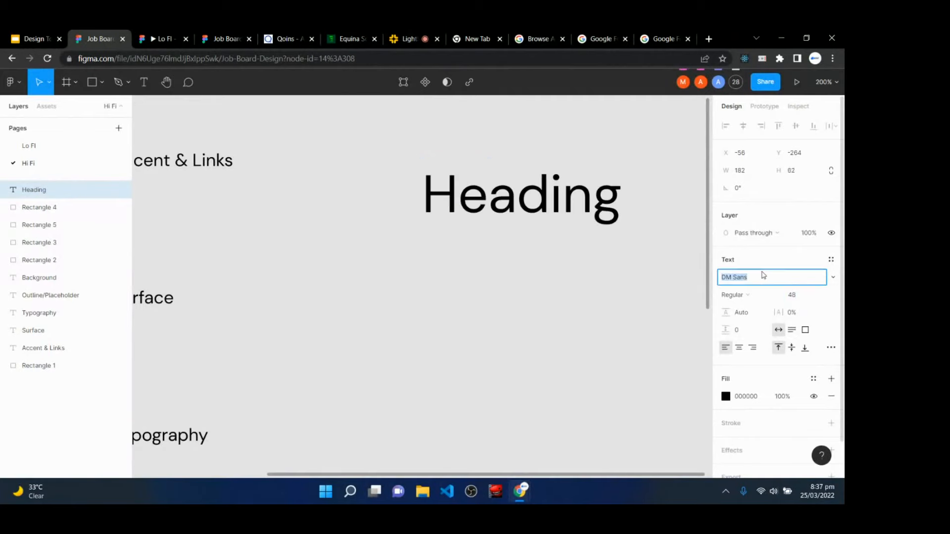
click(753, 300)
click(747, 307)
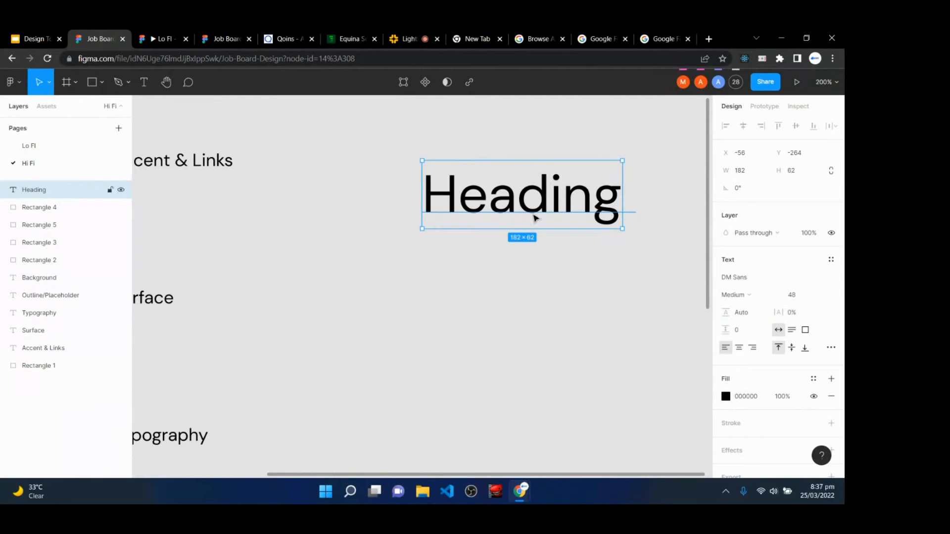
drag(554, 211, 484, 217)
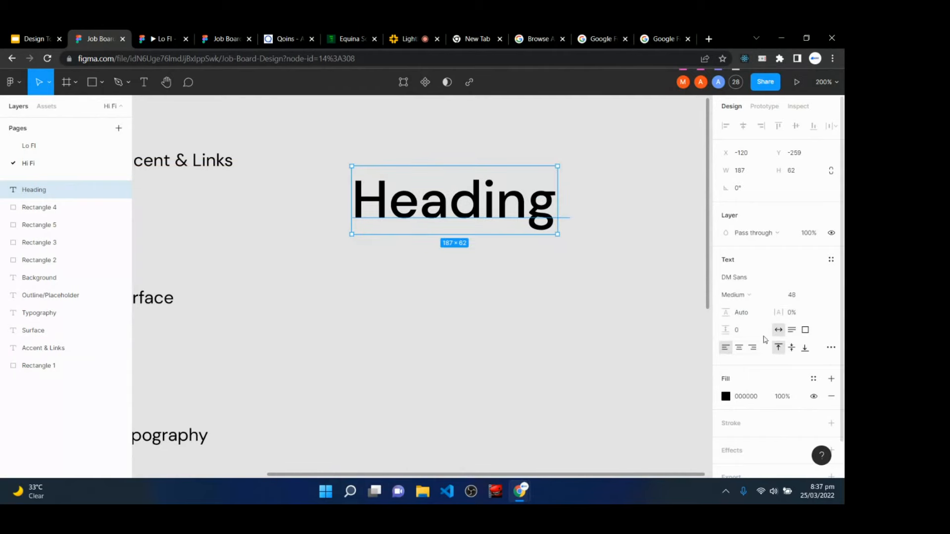
click(803, 312)
key(Return)
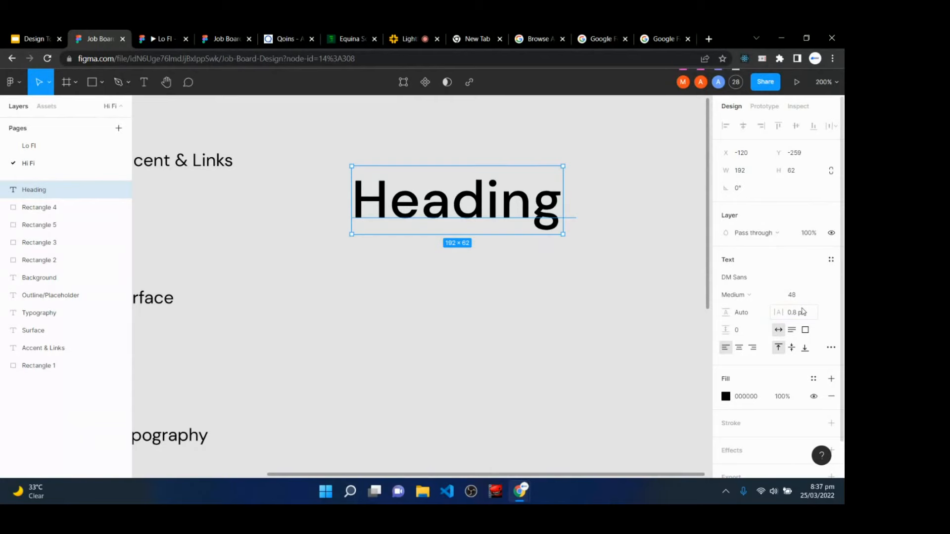
click(754, 314)
key(Return)
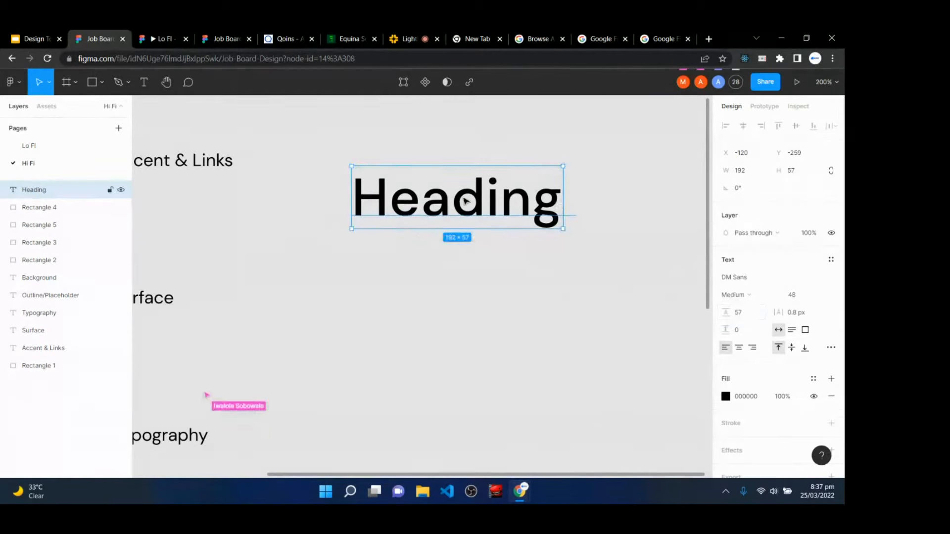
click(750, 319)
text(64)
key(Return)
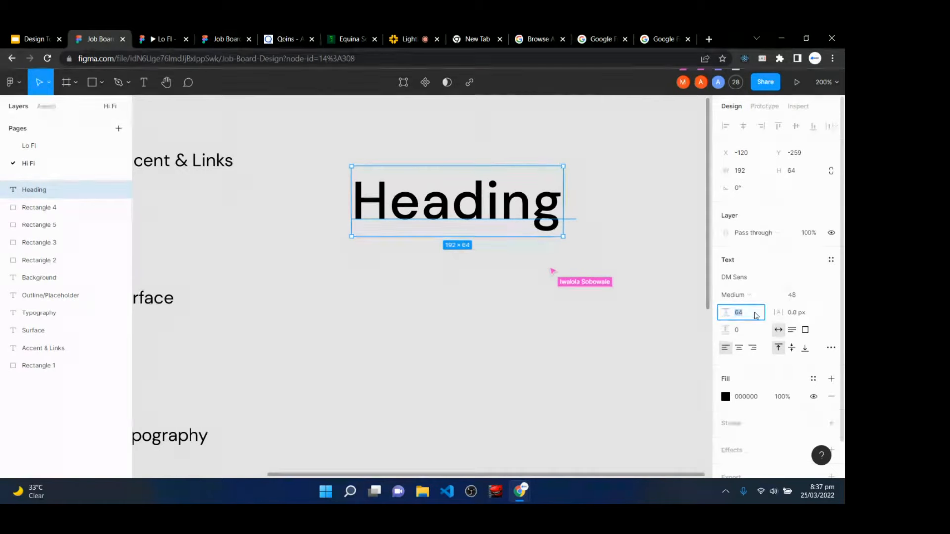
key(Return)
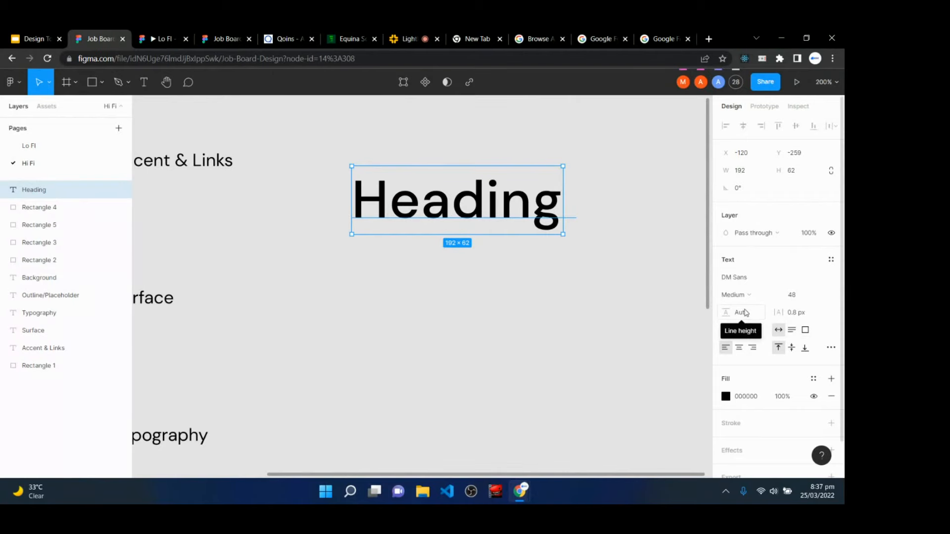
drag(449, 205, 413, 226)
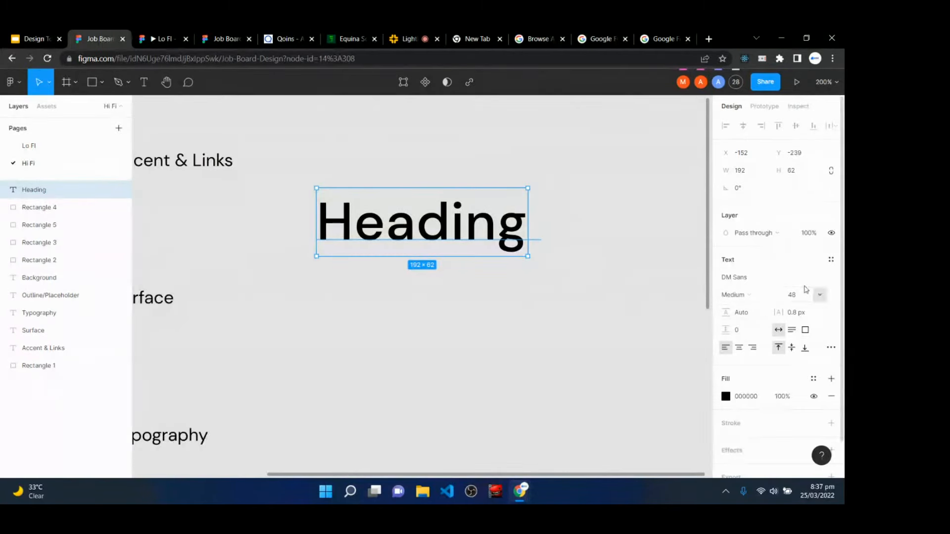
- Save the Heading formatting as a new text style named 'heading text'
click(832, 259)
click(828, 280)
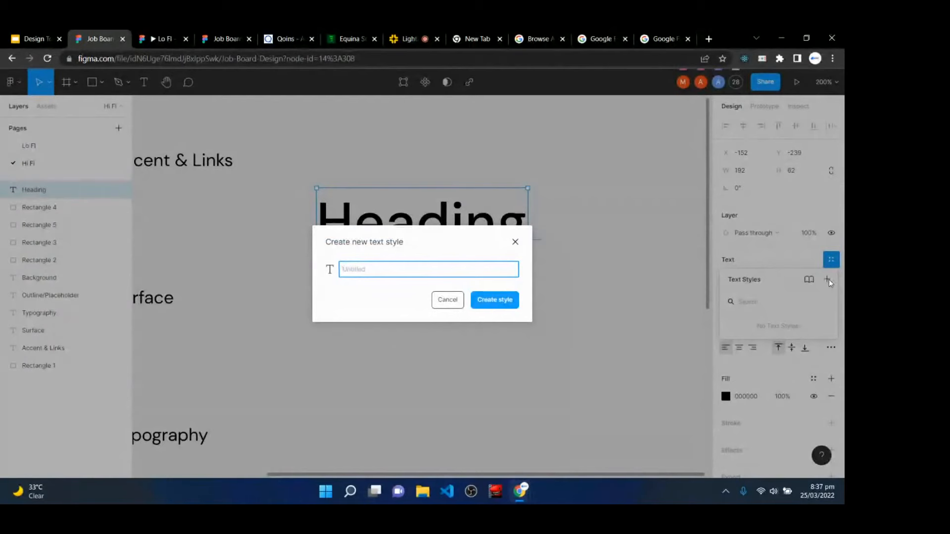
text(ha)
text(ading 1)
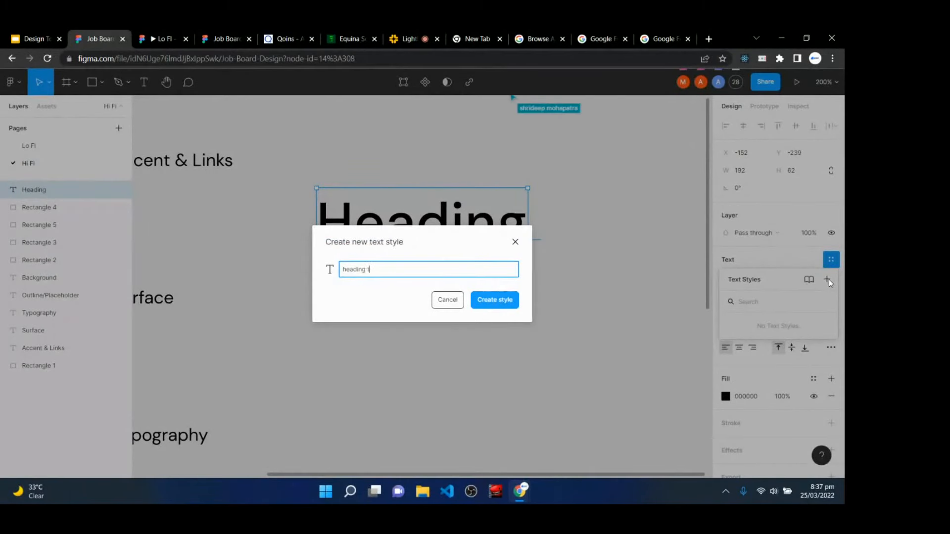
text(tex)
key(Return)
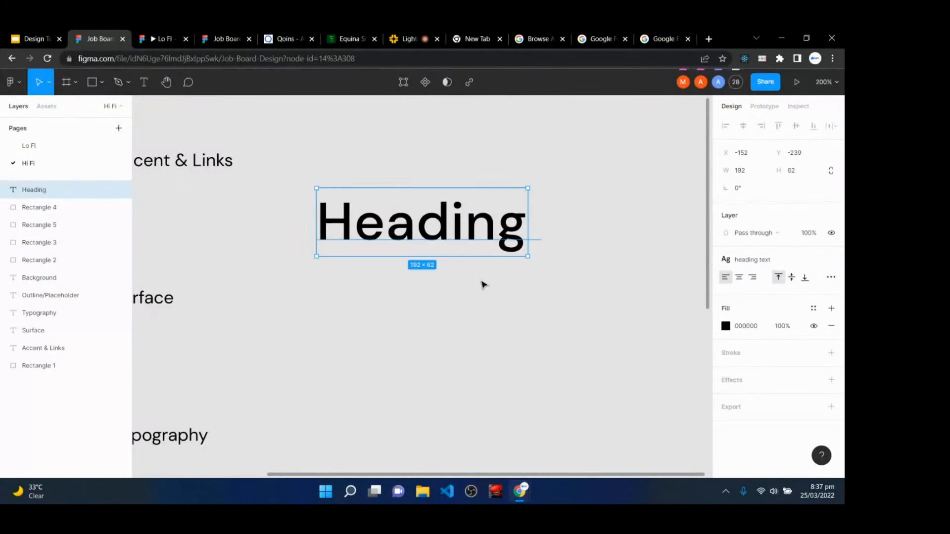
- Duplicate Heading just below and change the copy's text to 'Med heading'
drag(429, 236, 432, 297)
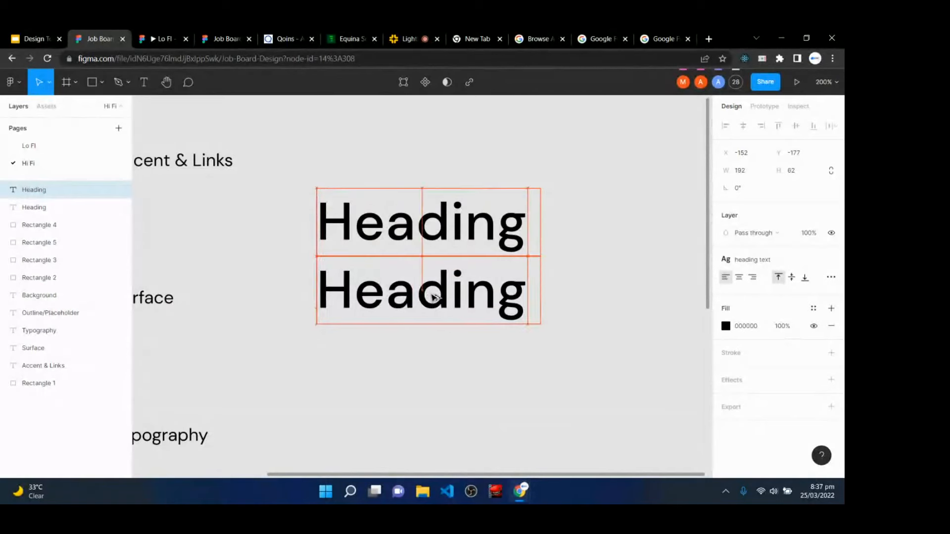
double_click(432, 297)
text(Small heading)
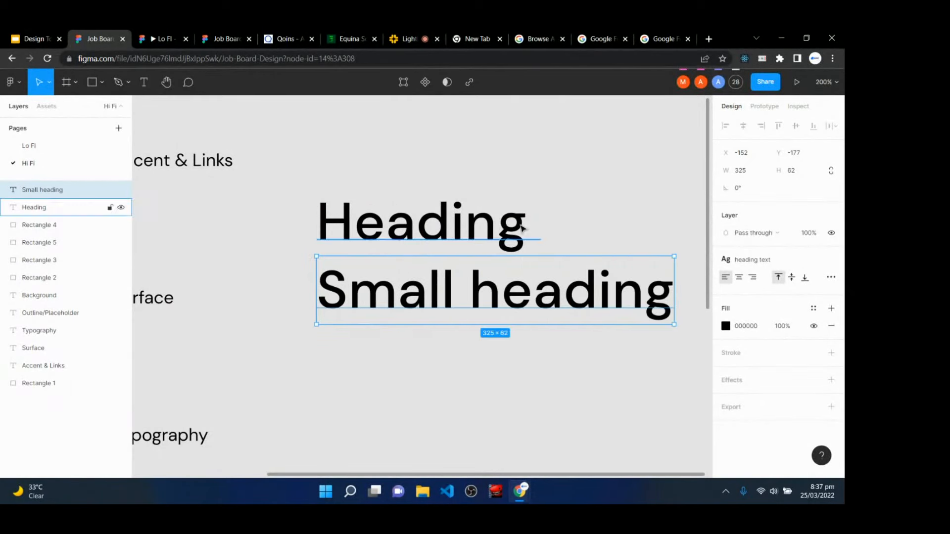
triple_click(455, 278)
click(454, 278)
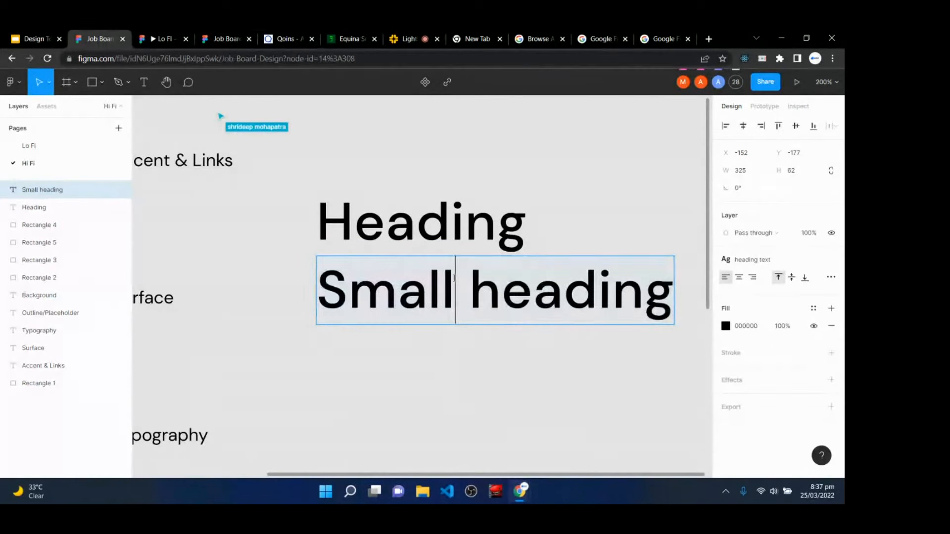
key(BackSpace)
key(BackSpace)
key(BackSpace)
key(BackSpace)
key(BackSpace)
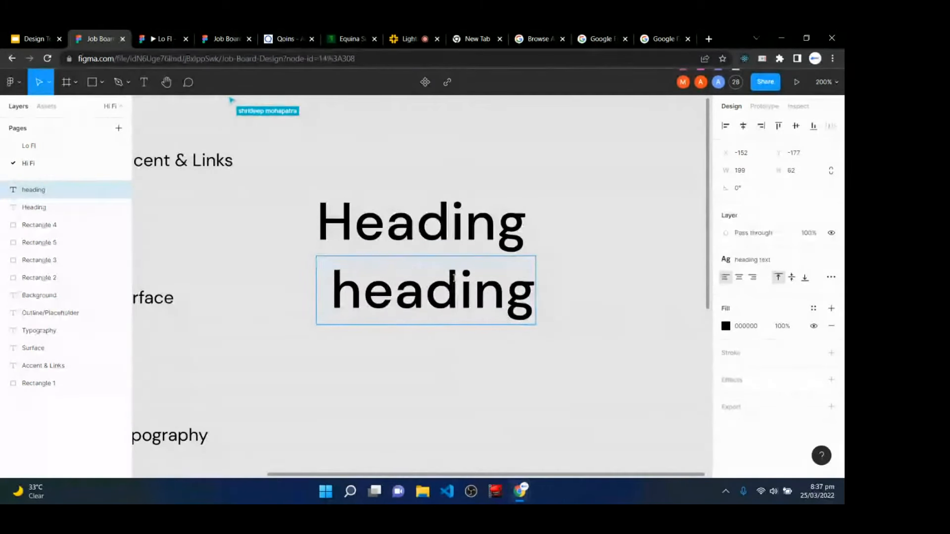
text(Med)
key(Escape)
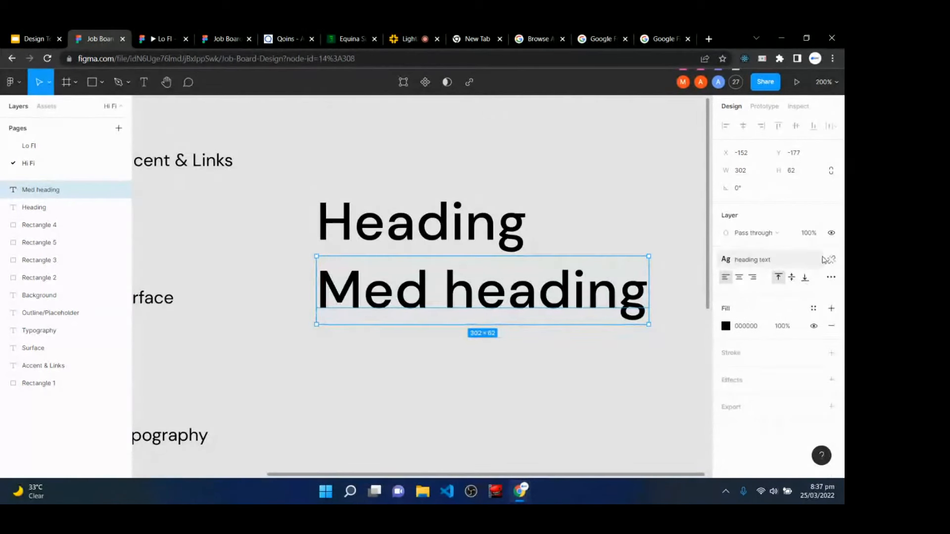
- Detach its style and set Med heading to size 36, Regular, with 0 px letter spacing
click(827, 259)
click(804, 295)
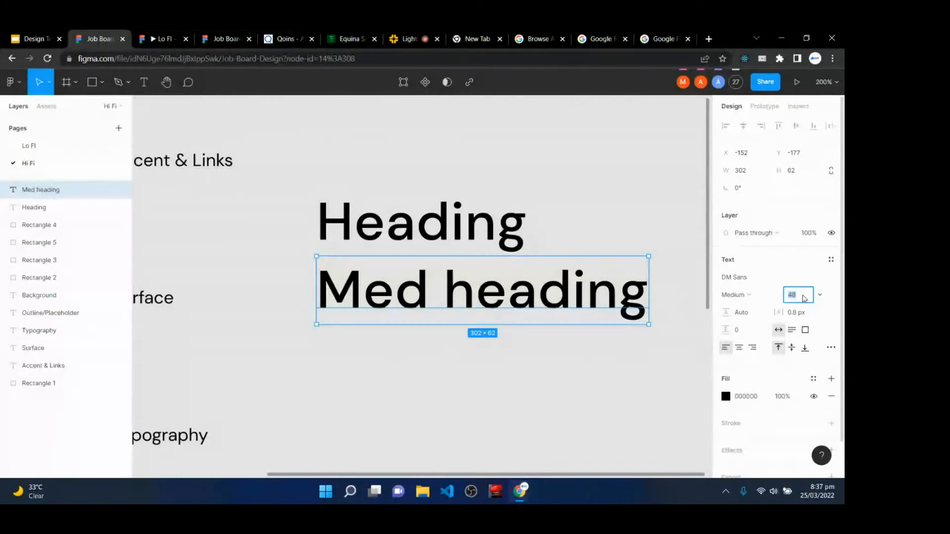
key(Return)
click(753, 295)
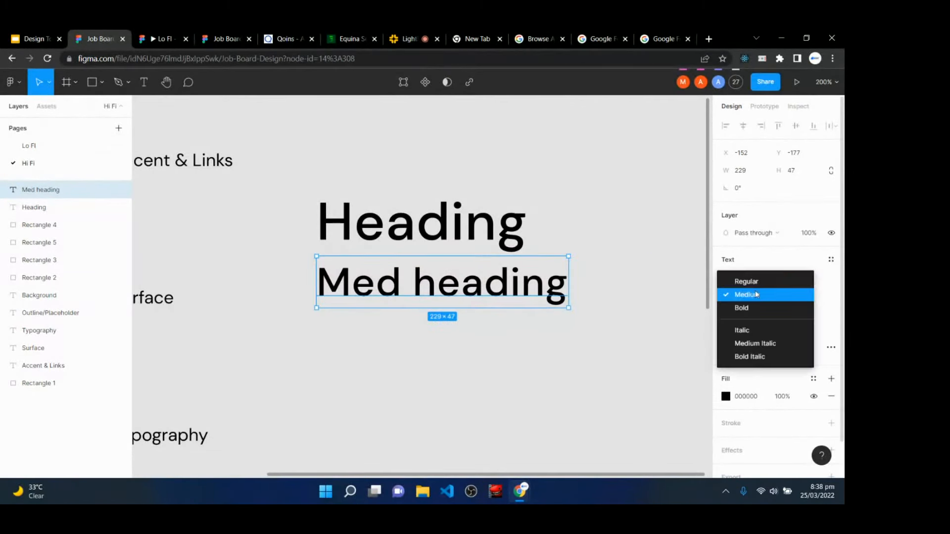
click(756, 283)
drag(416, 279, 415, 281)
click(797, 314)
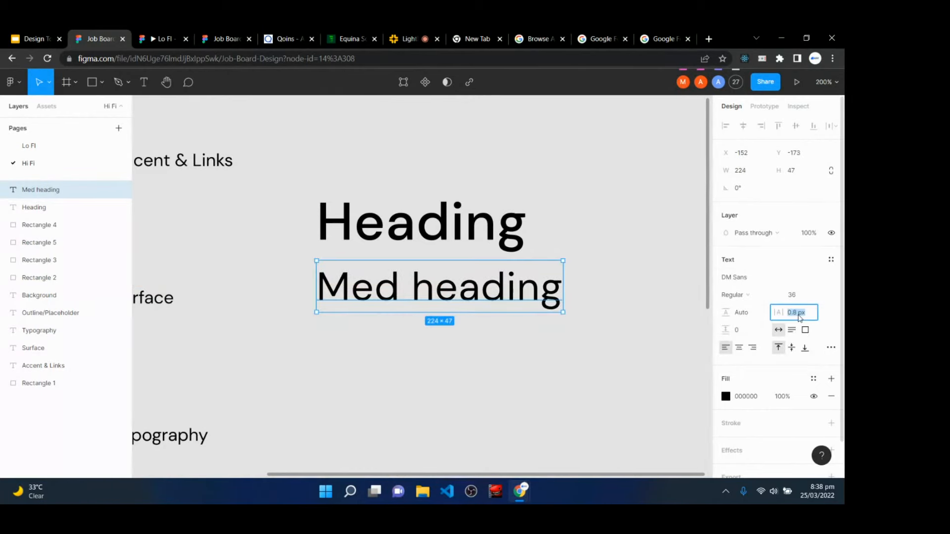
text(0)
key(Return)
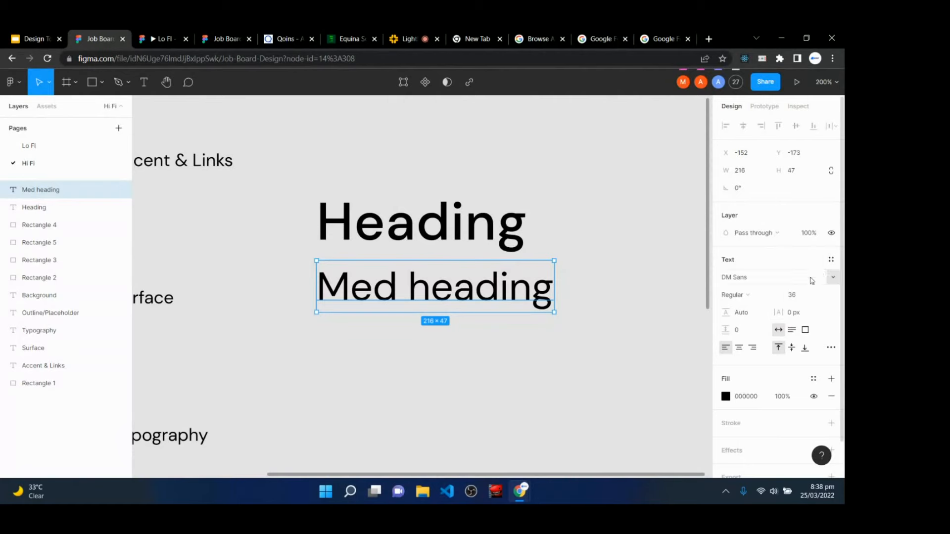
- Save Med heading's formatting as a new text style named 'Med heading'
click(831, 260)
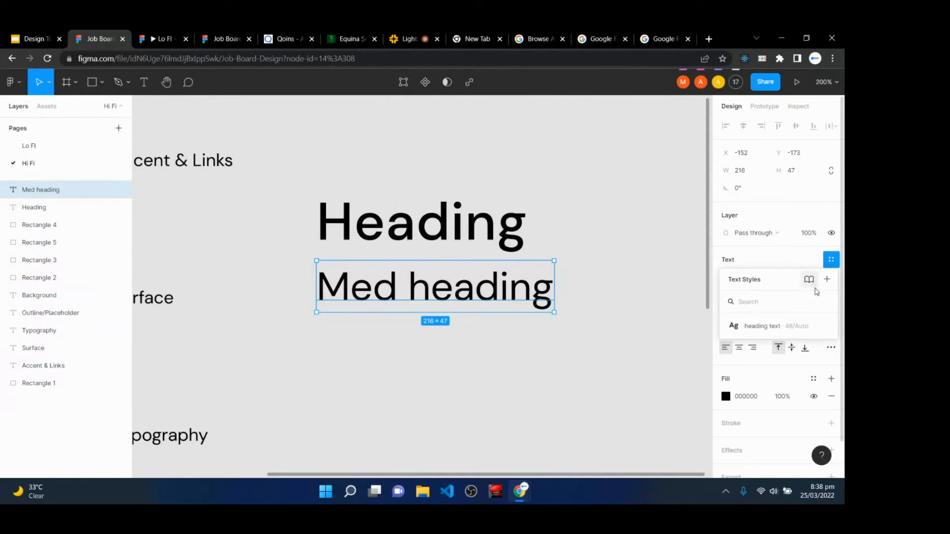
click(828, 281)
text(MEd)
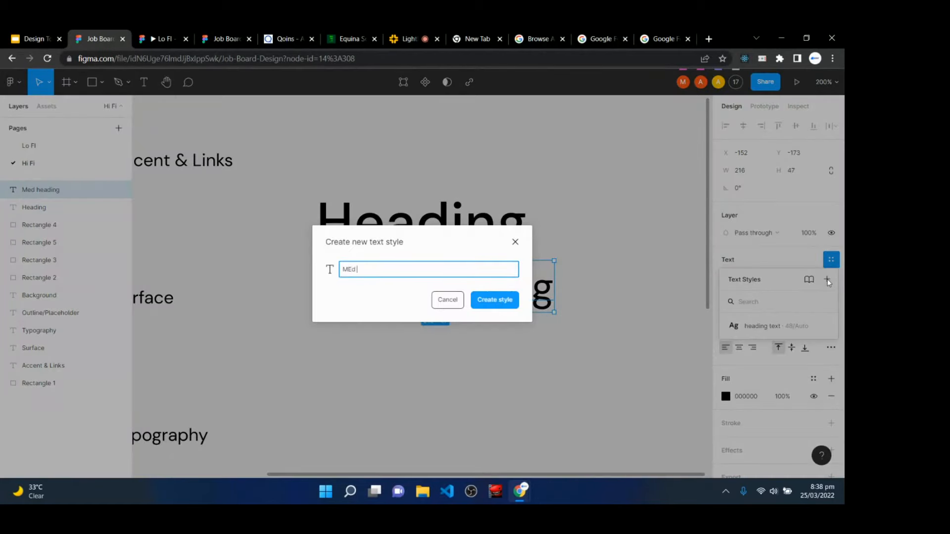
text( heading)
key(Return)
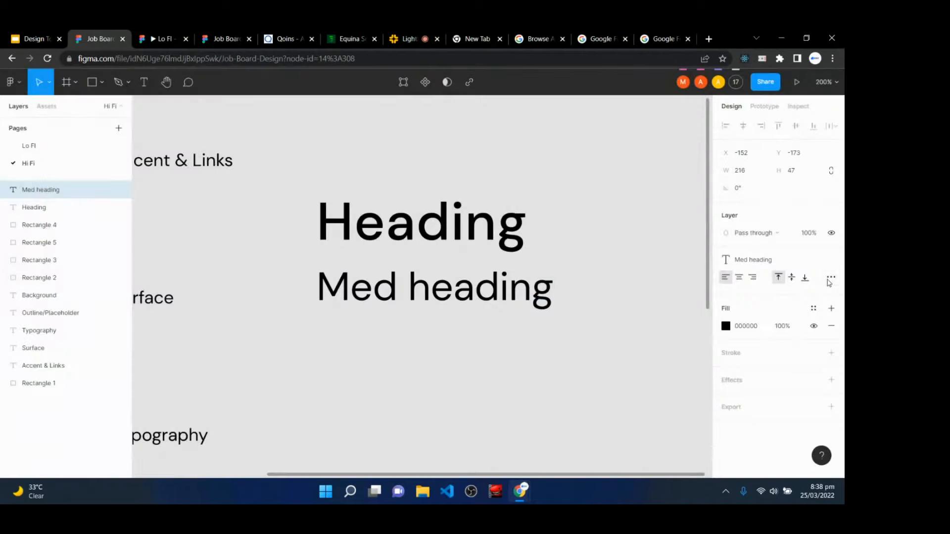
- Duplicate Med heading below, reword the copy to 'Small heading', then switch to the live class
drag(405, 296, 410, 364)
double_click(410, 364)
click(400, 363)
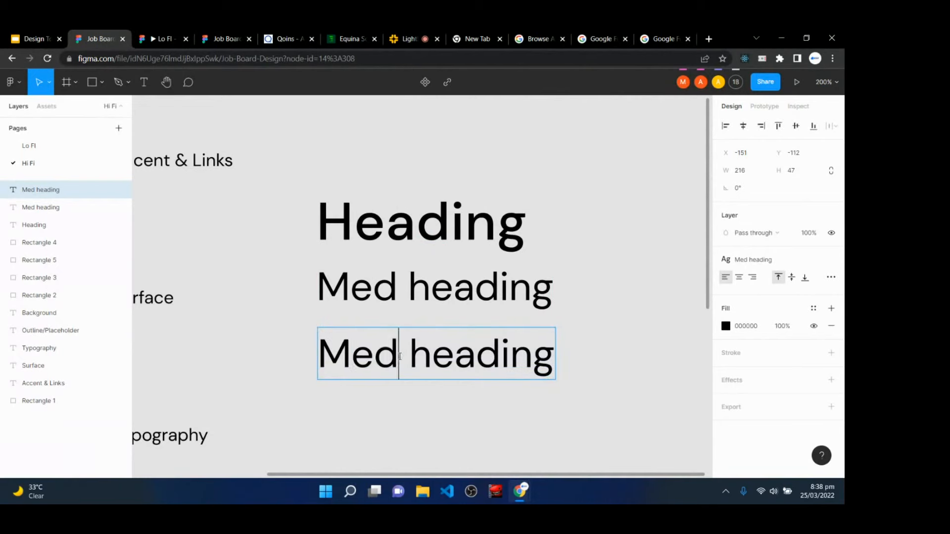
key(ctrl+shift+Left)
text(Small)
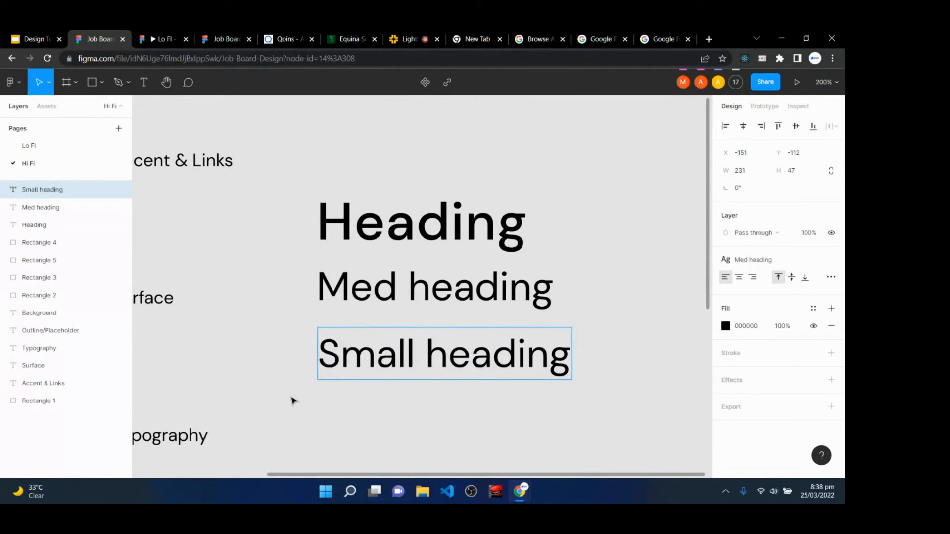
key(Escape)
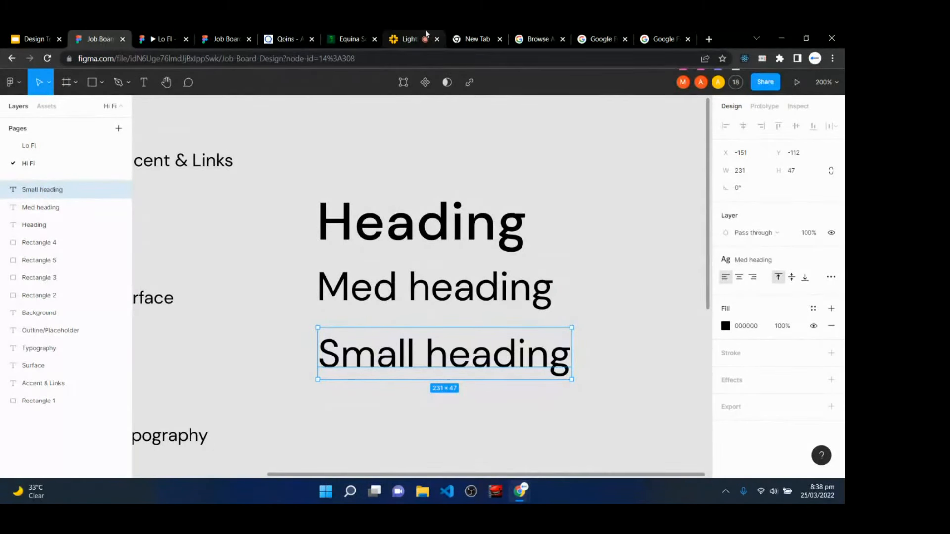
click(408, 39)
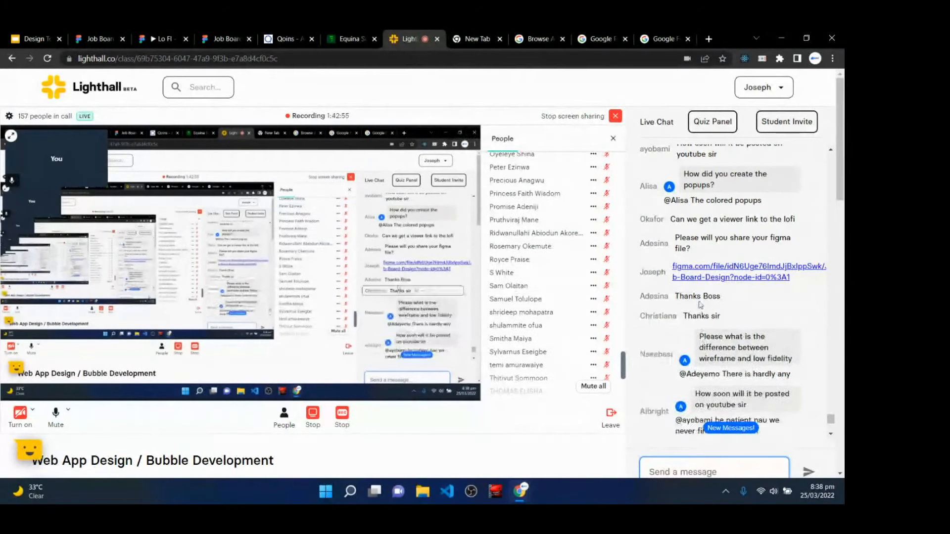
- Scroll Lighthall's live chat to the newest messages, then return to the Job Board Design file
scroll(723, 366, down, 3)
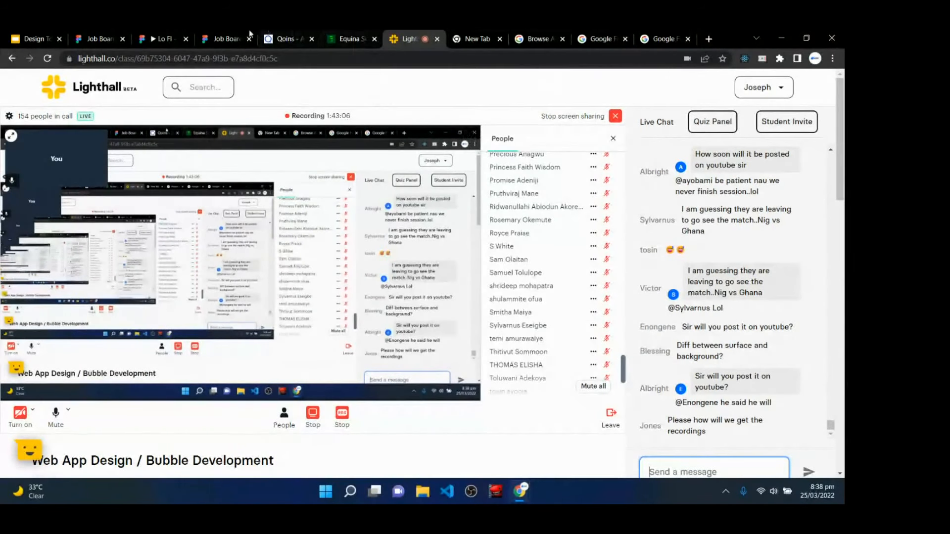
click(89, 33)
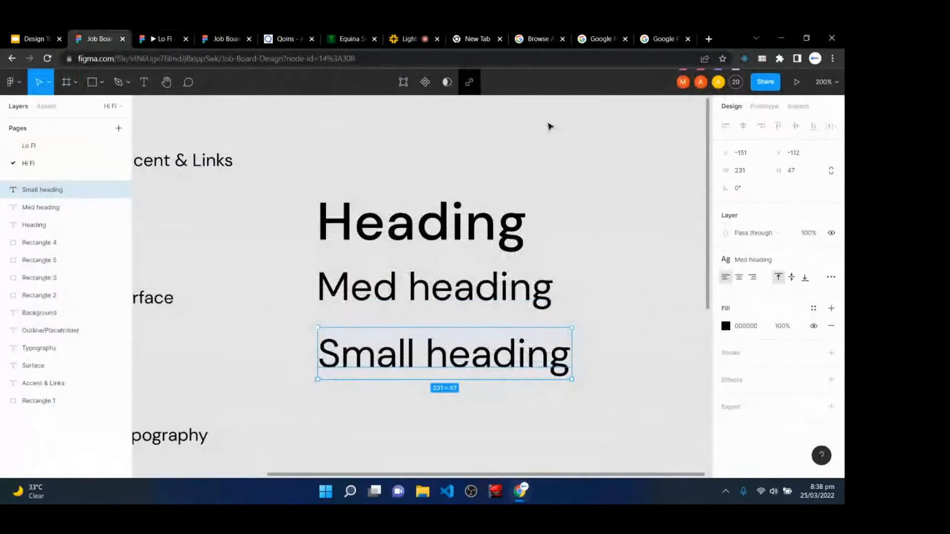
- Detach Small heading's style and set it to DM Sans 24 with 0.5 px letter spacing
click(831, 260)
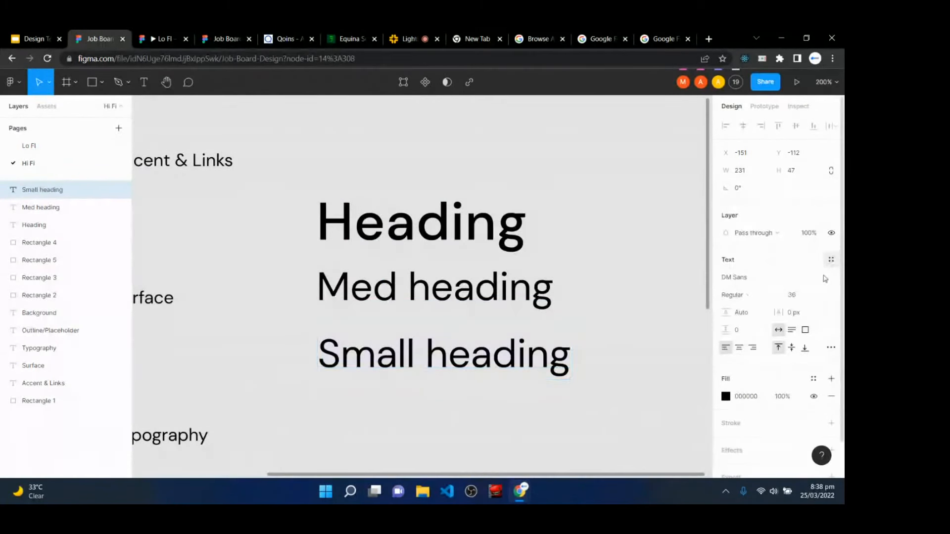
click(799, 296)
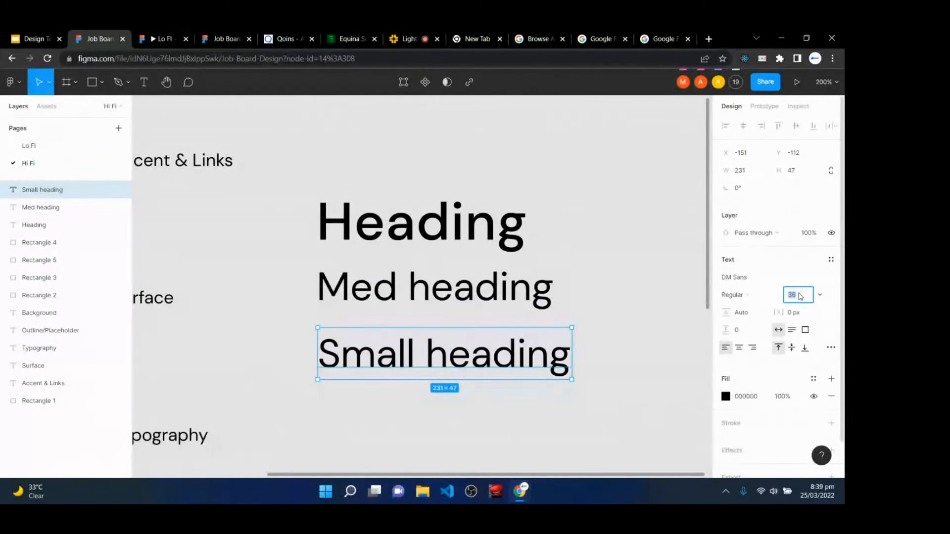
key(Return)
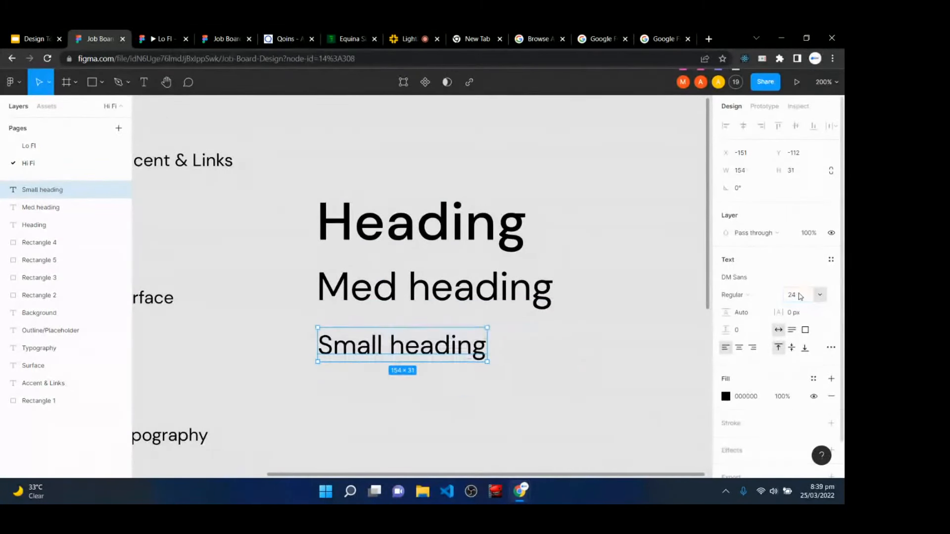
click(761, 281)
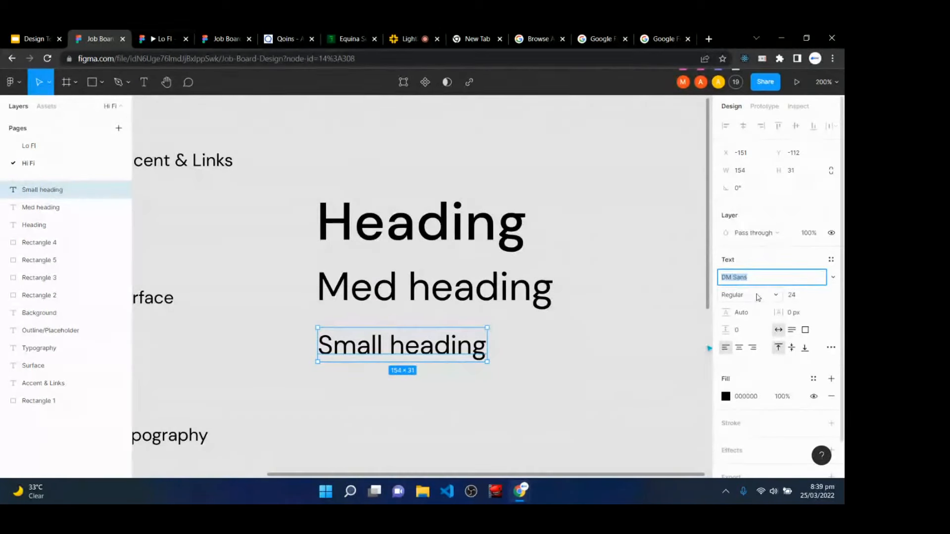
click(807, 314)
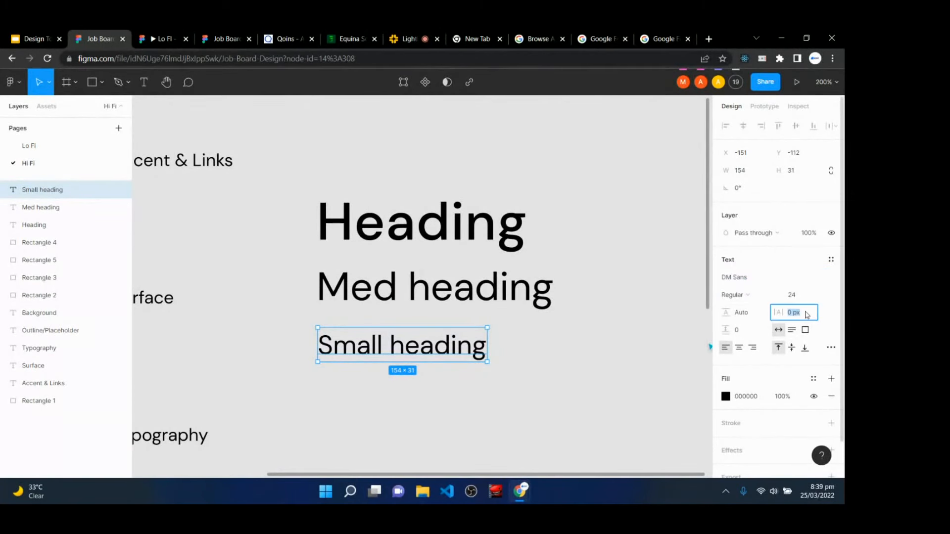
text(0.5px)
key(Return)
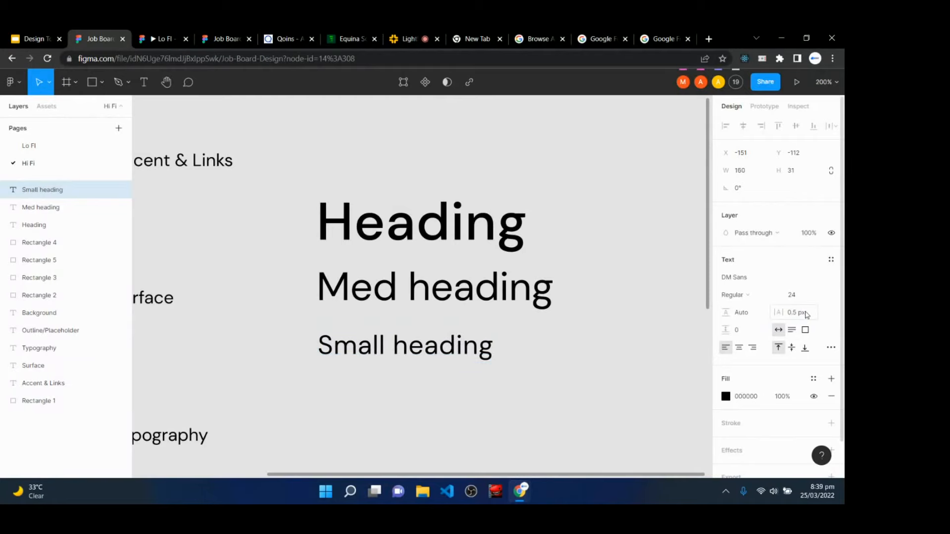
- Save Small heading's formatting as a new text style named 'small heading'
click(831, 259)
click(827, 279)
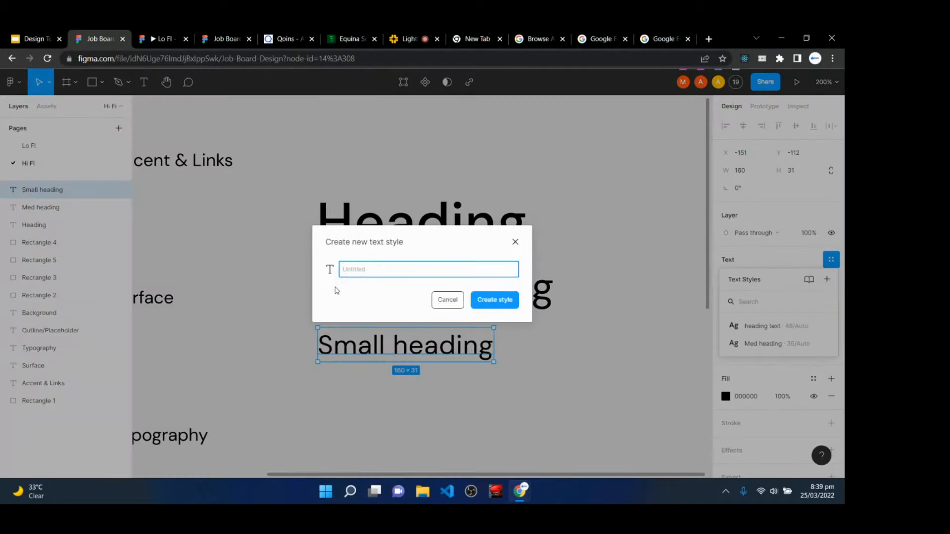
text(small heading)
key(Return)
scroll(336, 290, down, 3)
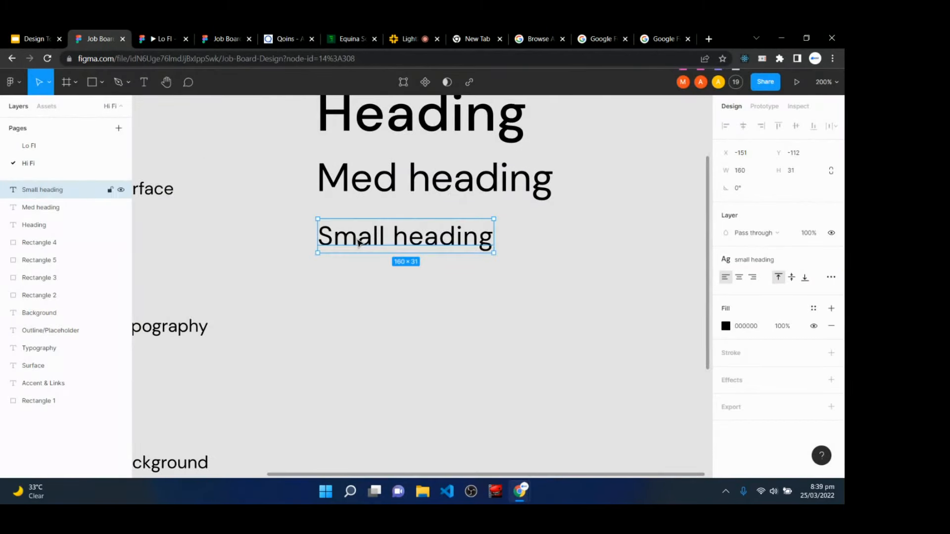
drag(359, 242, 360, 297)
- Retype the duplicated sample as 'Body text', detach its style and set font size 16
double_click(361, 297)
text(Body)
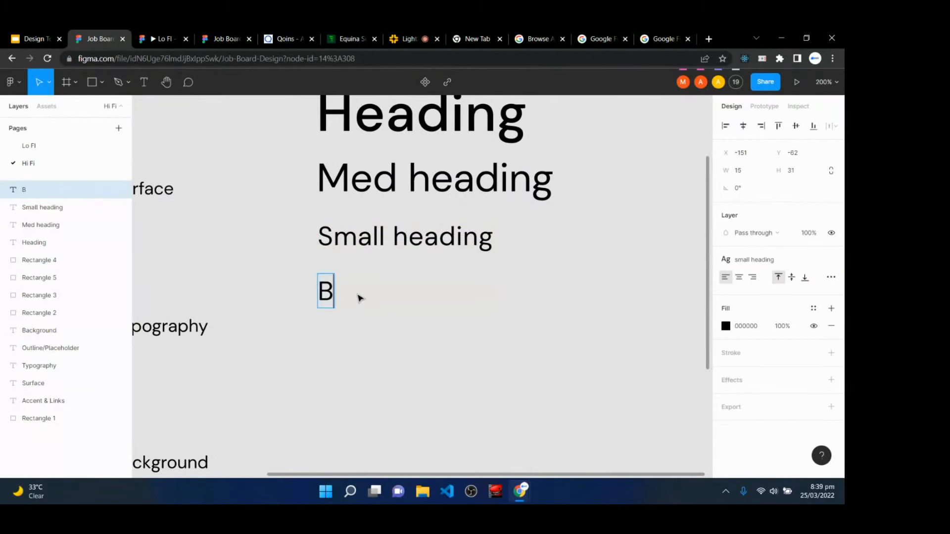
text(text)
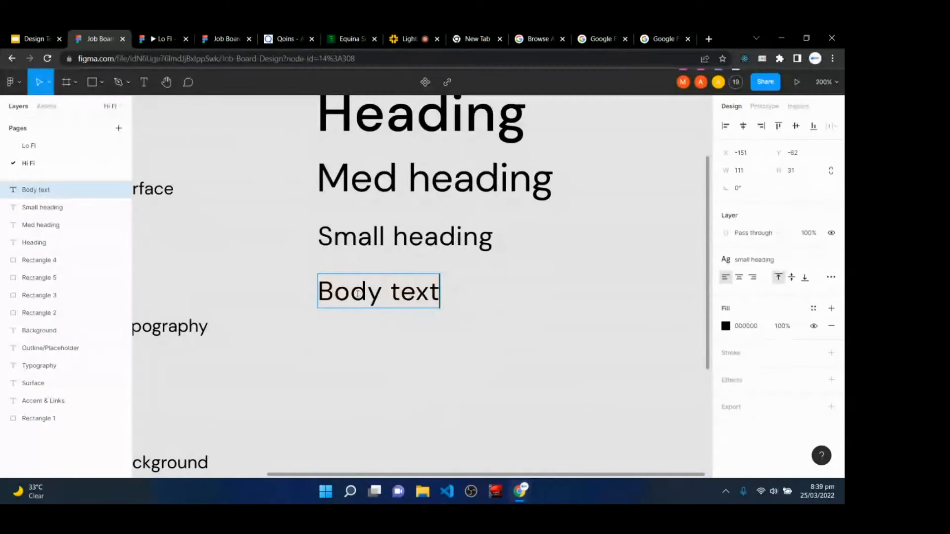
key(Escape)
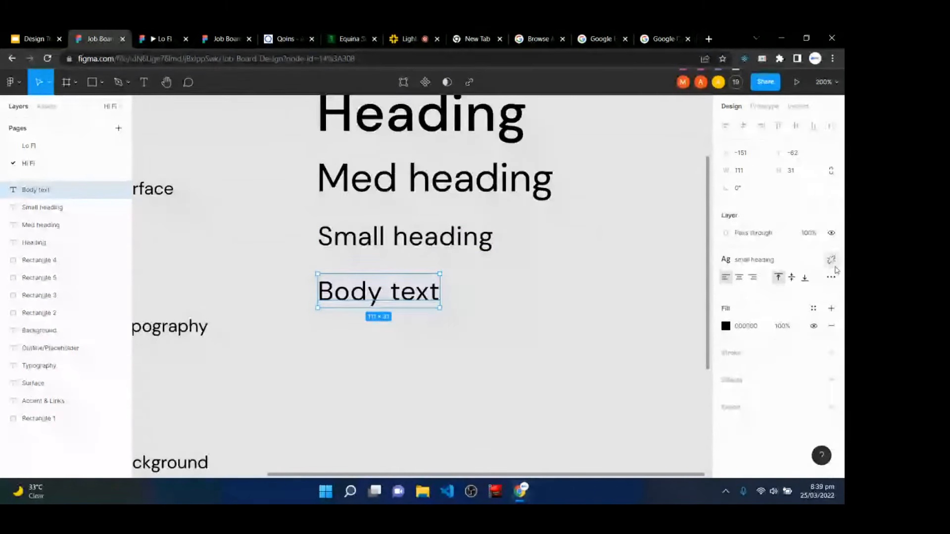
click(831, 259)
click(803, 296)
text(1)
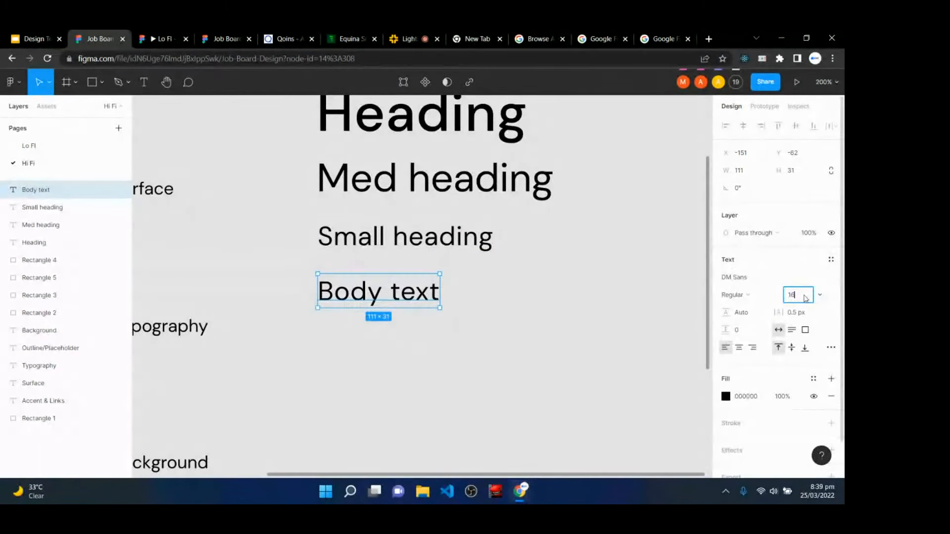
text(6)
key(Return)
click(805, 316)
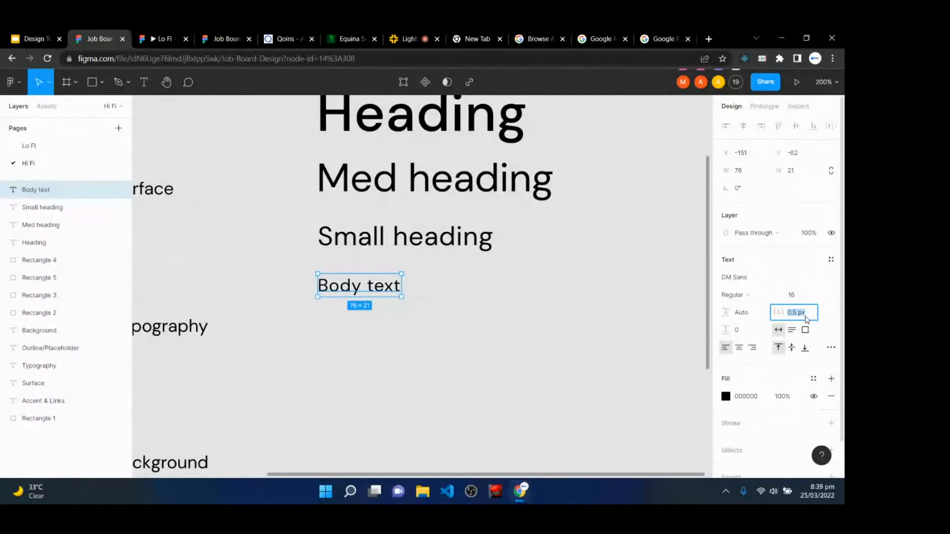
click(828, 348)
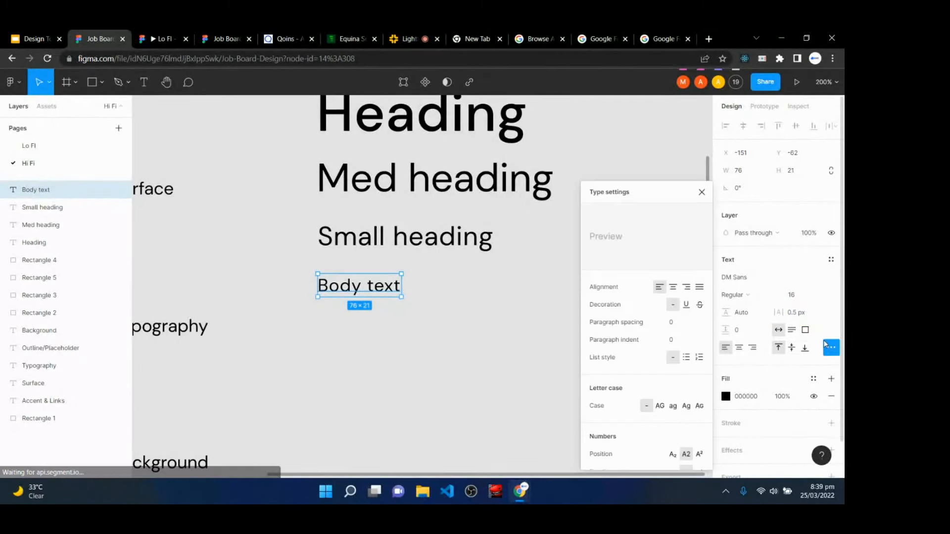
click(829, 348)
- Save that text as a new text style named 'Body text'
click(831, 260)
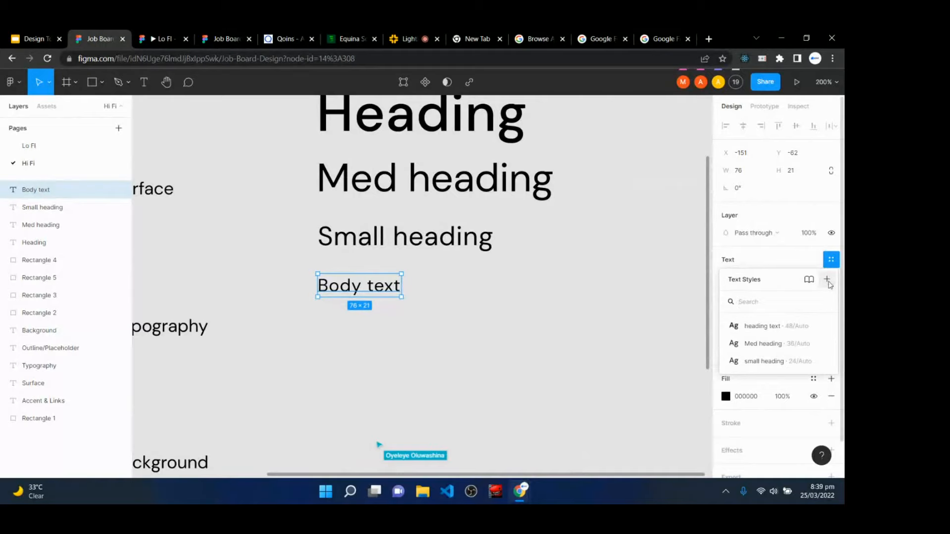
click(828, 280)
text(Bdy)
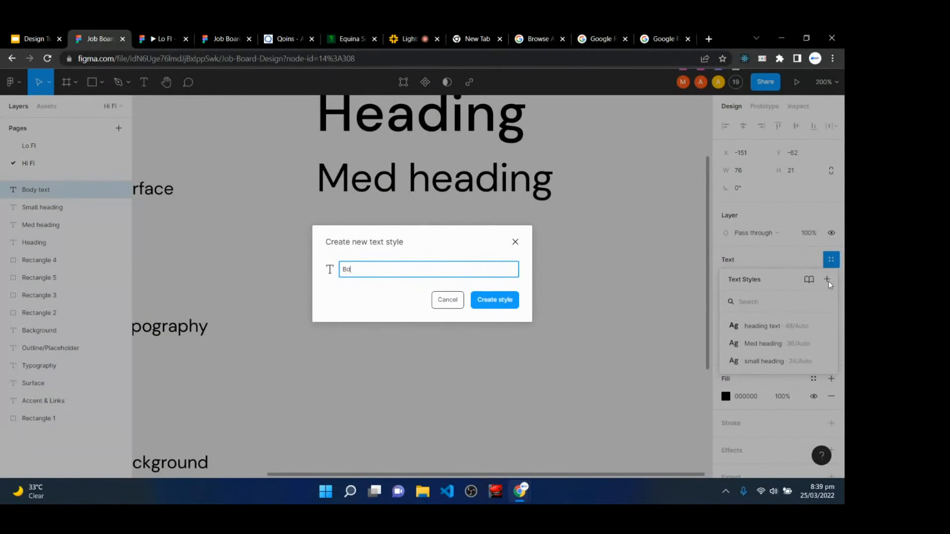
key(BackSpace)
text(ody text)
key(Return)
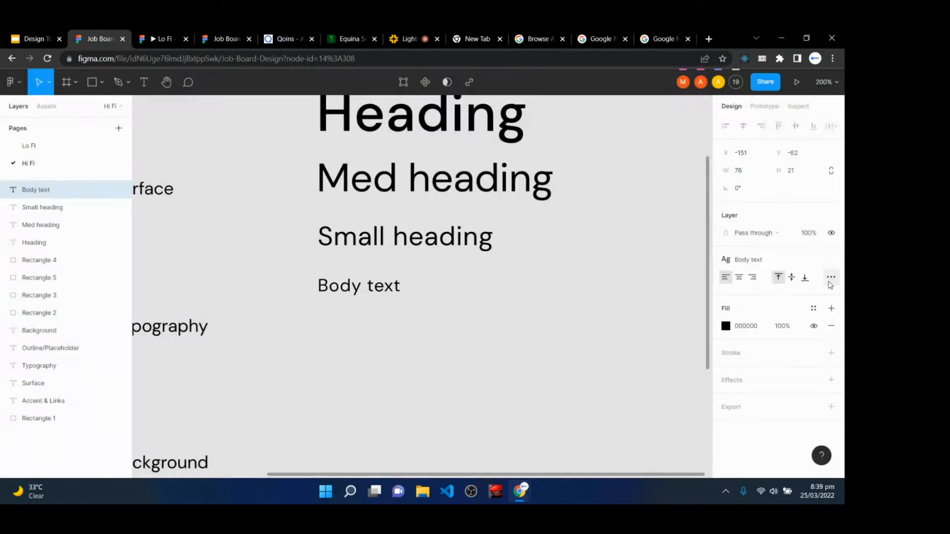
- Duplicate the Body text sample as 'Button' and make it Medium weight
drag(366, 292, 365, 314)
double_click(363, 315)
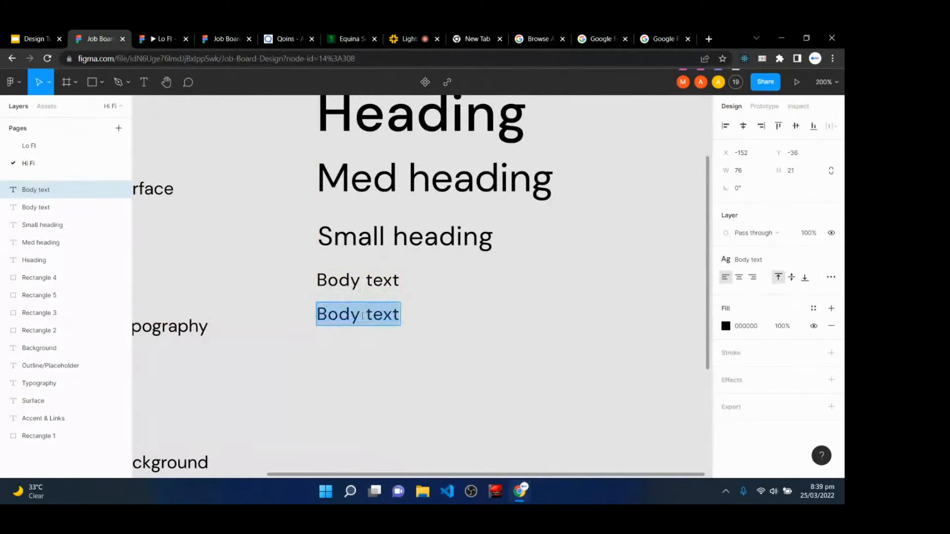
text(Button)
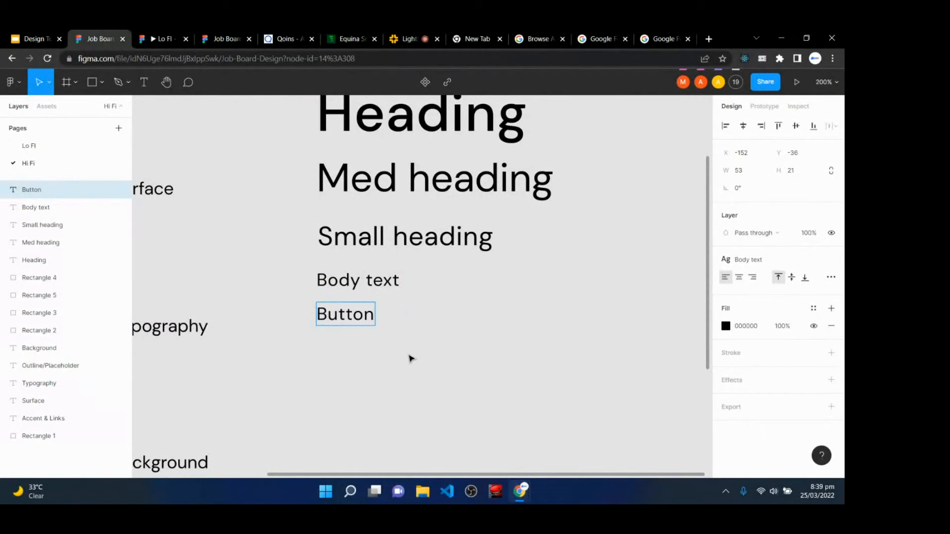
key(Escape)
click(831, 261)
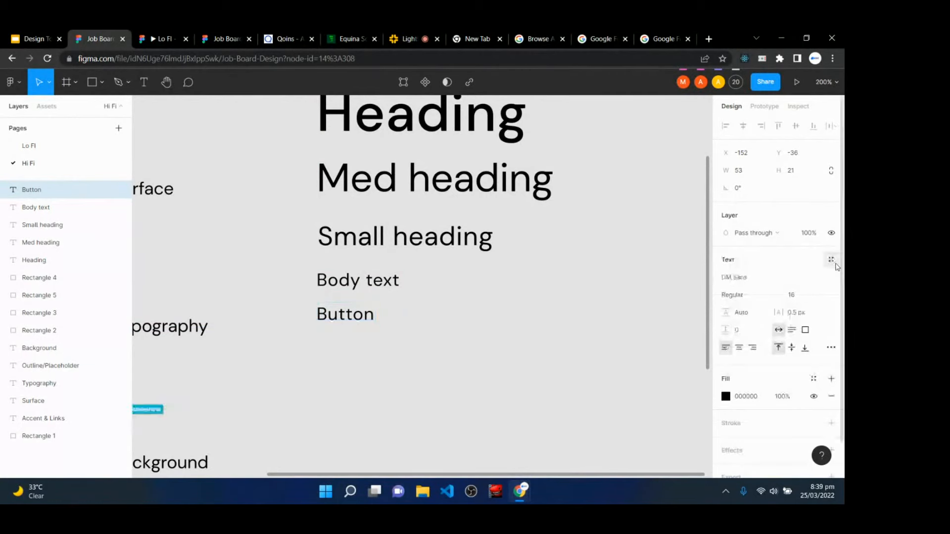
click(773, 295)
click(764, 306)
- Create a 'Button text' style from the Medium 16 Button sample
click(369, 341)
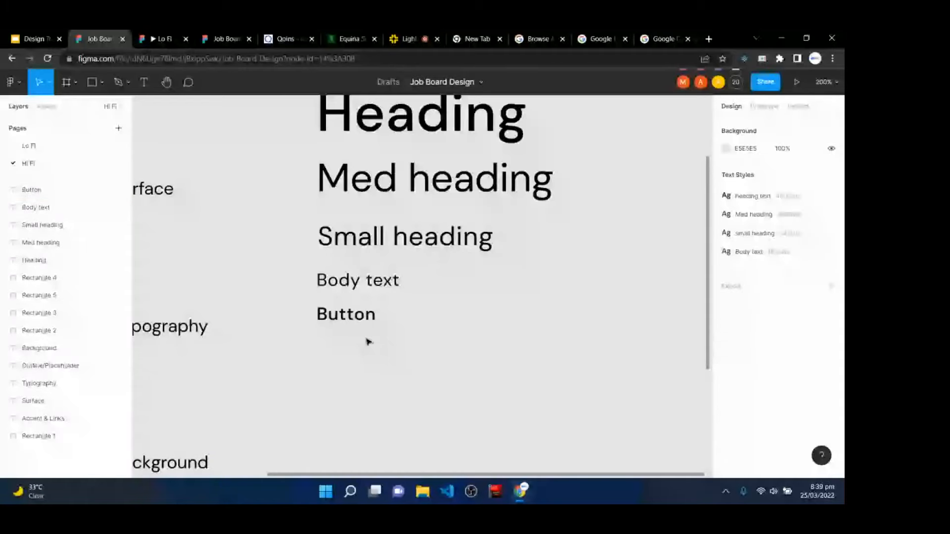
click(366, 315)
click(365, 283)
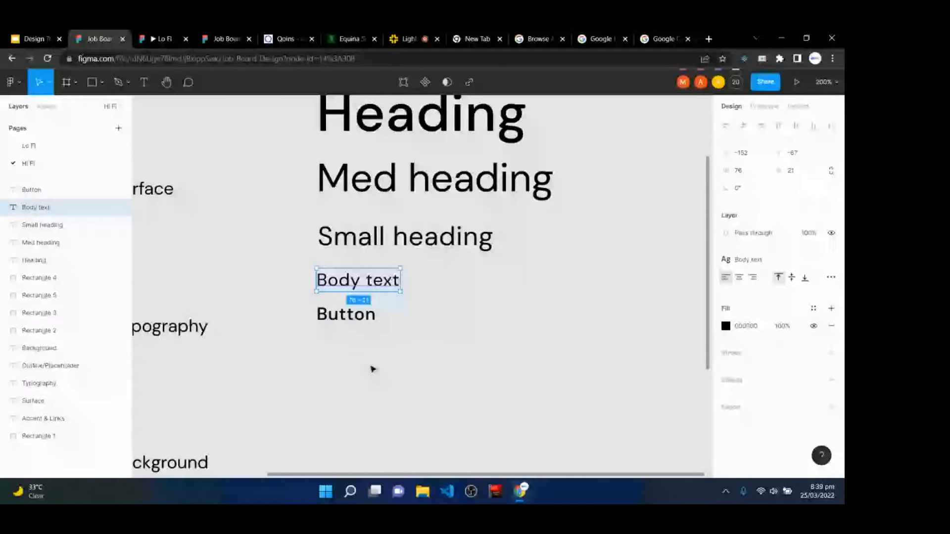
click(344, 316)
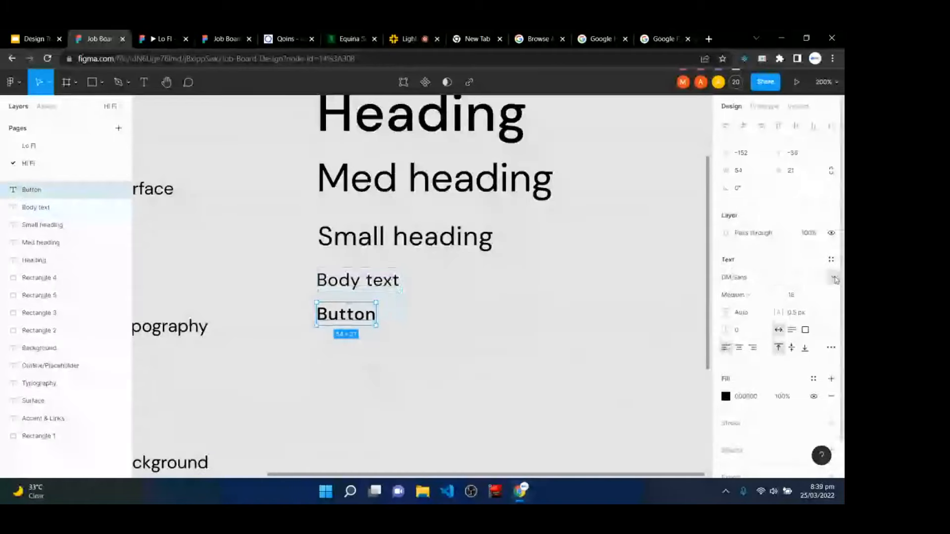
click(831, 259)
click(828, 280)
text(Button)
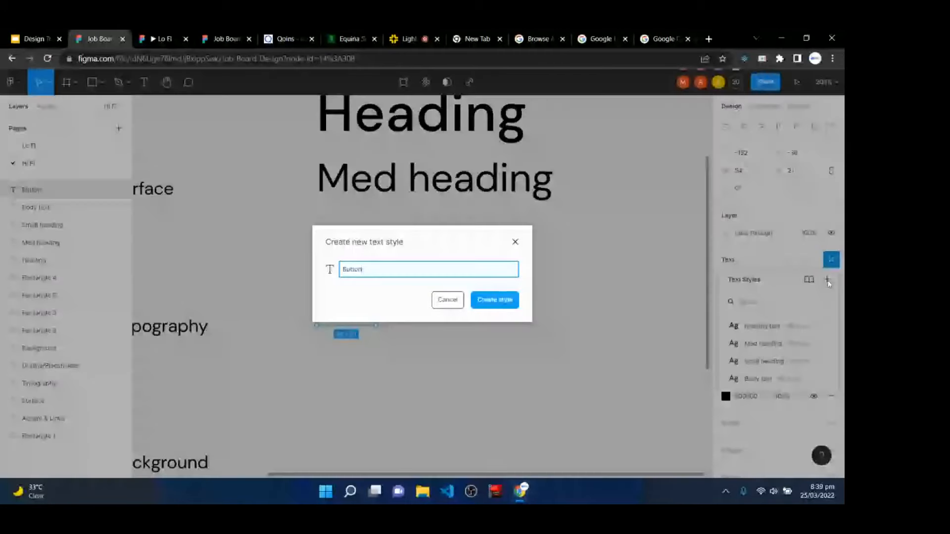
text( text)
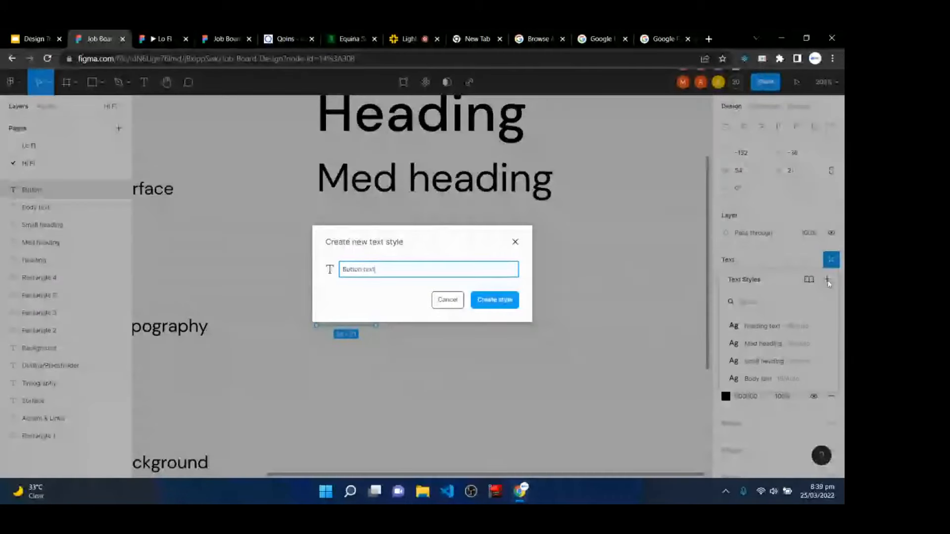
key(Return)
scroll(415, 356, down, 1)
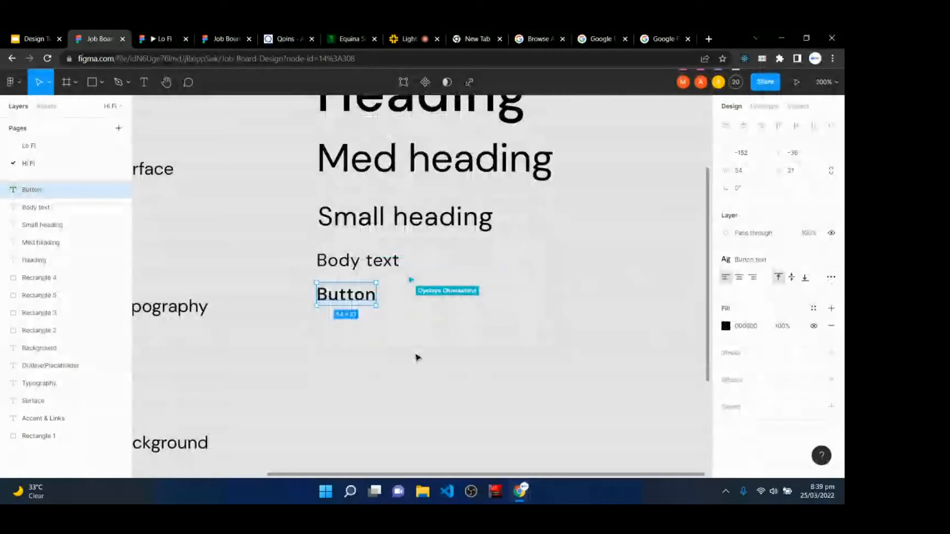
scroll(416, 356, up, 4)
- Duplicate the Body text sample below Button and retype it as 'Small text for links'
key(shift+0)
click(402, 398)
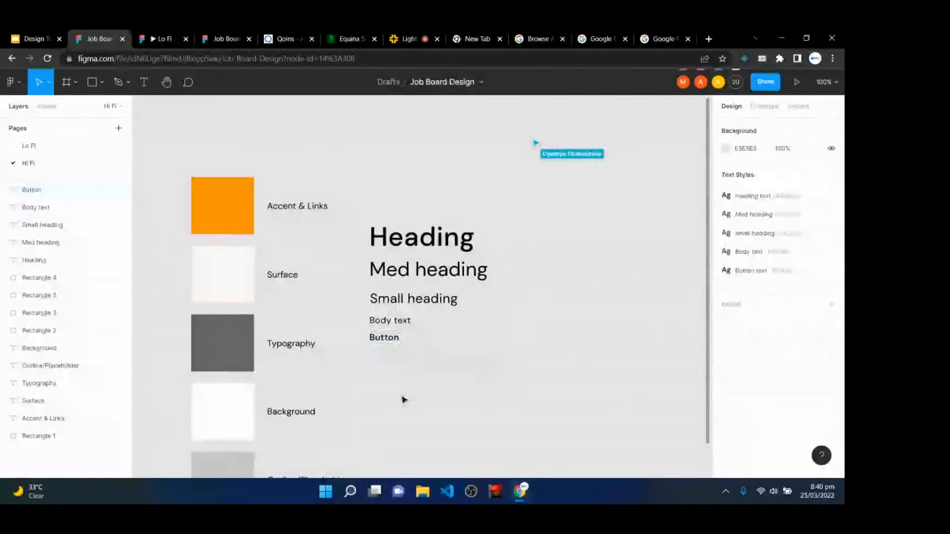
drag(394, 327, 395, 359)
double_click(391, 356)
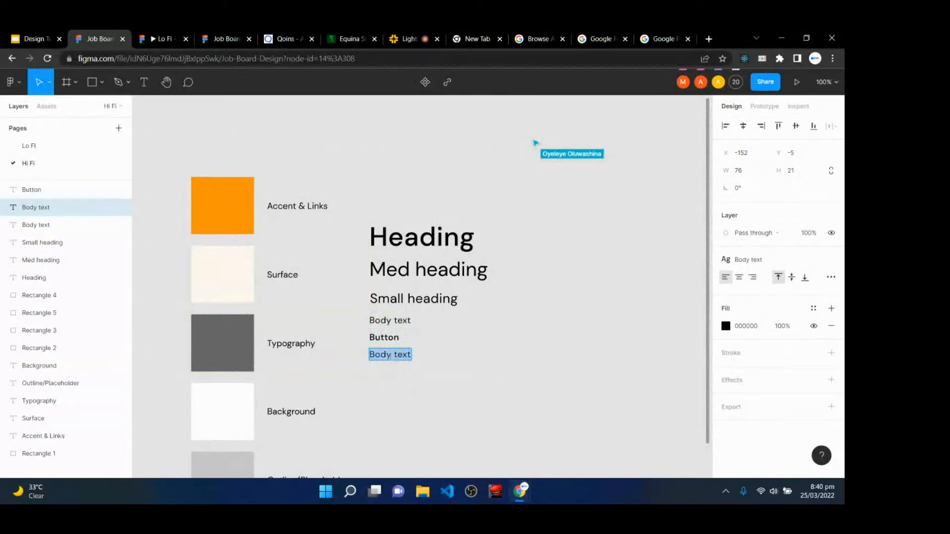
text(Small text)
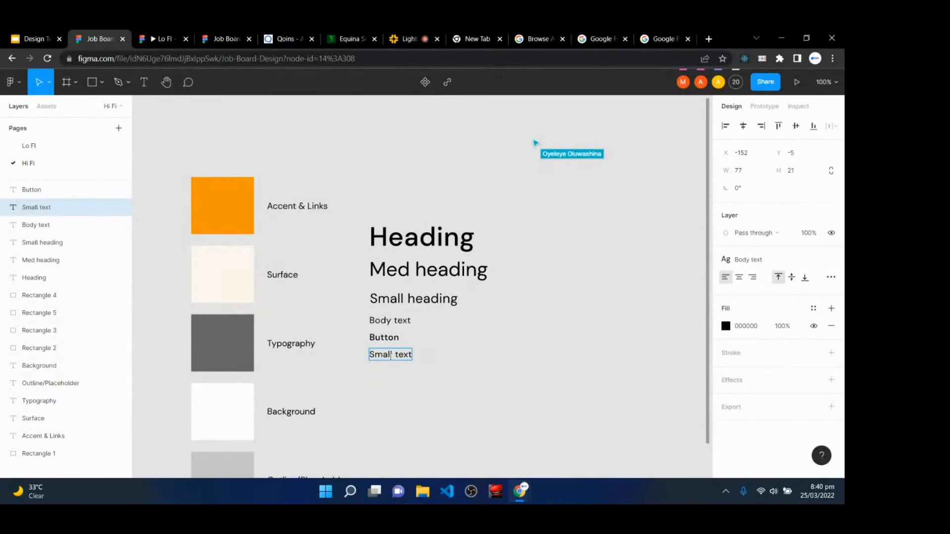
text( for links)
key(Return)
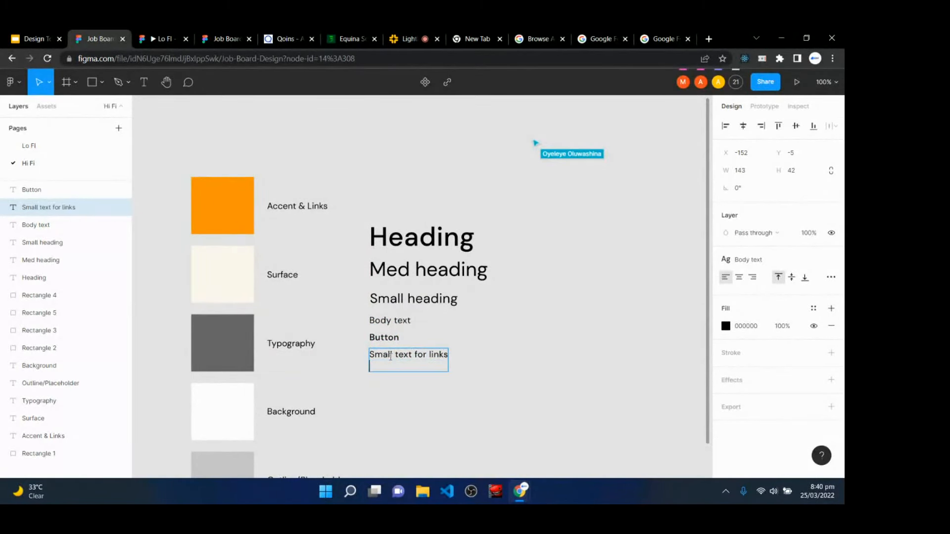
key(Escape)
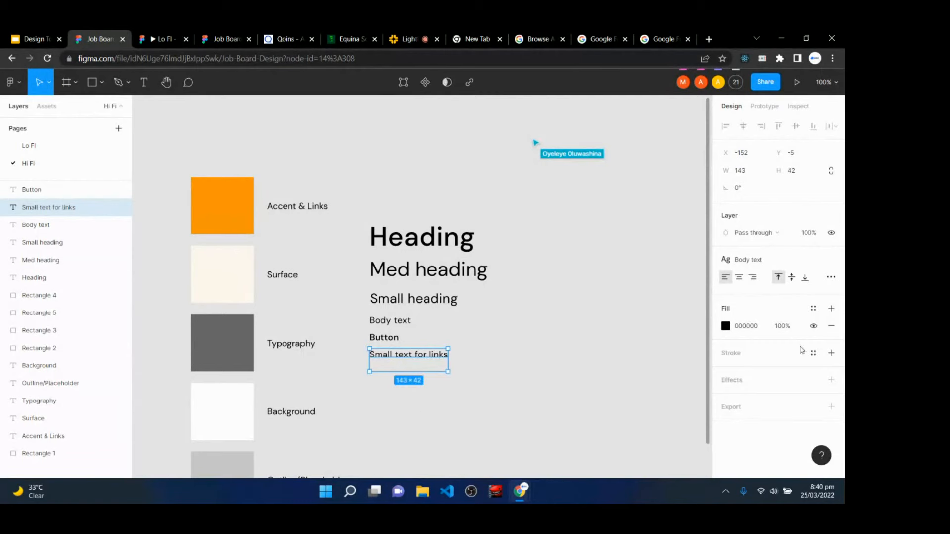
- Set it to size 14 with letter spacing 0 and save it as the 'Small text' style
click(831, 259)
click(807, 296)
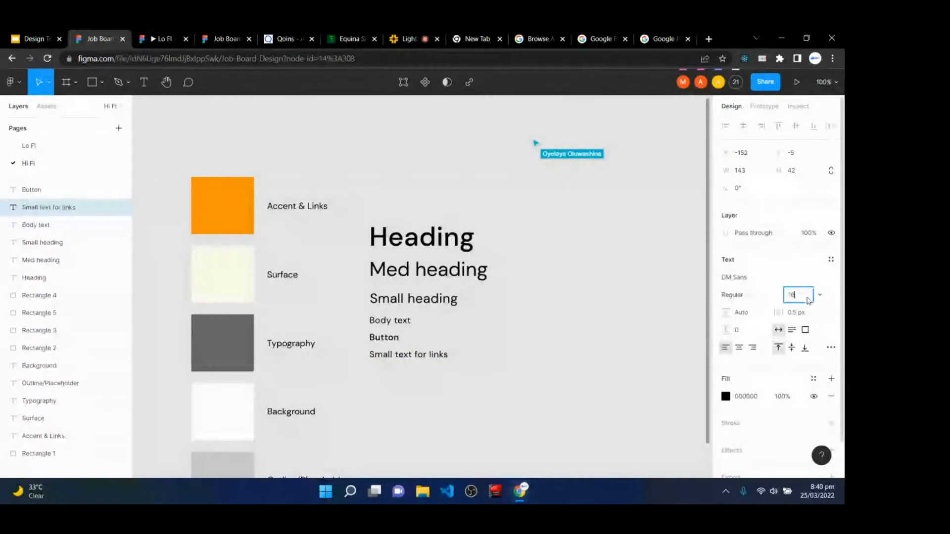
click(820, 295)
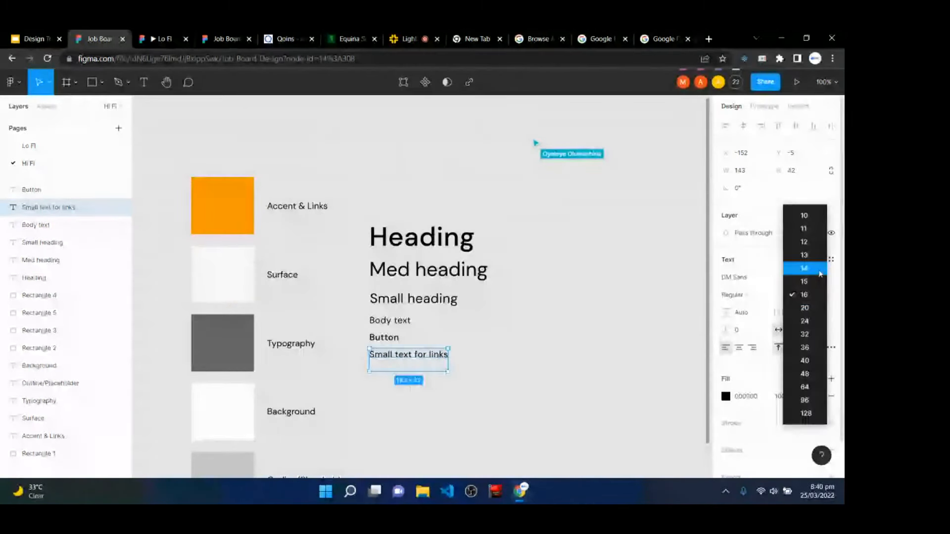
click(801, 267)
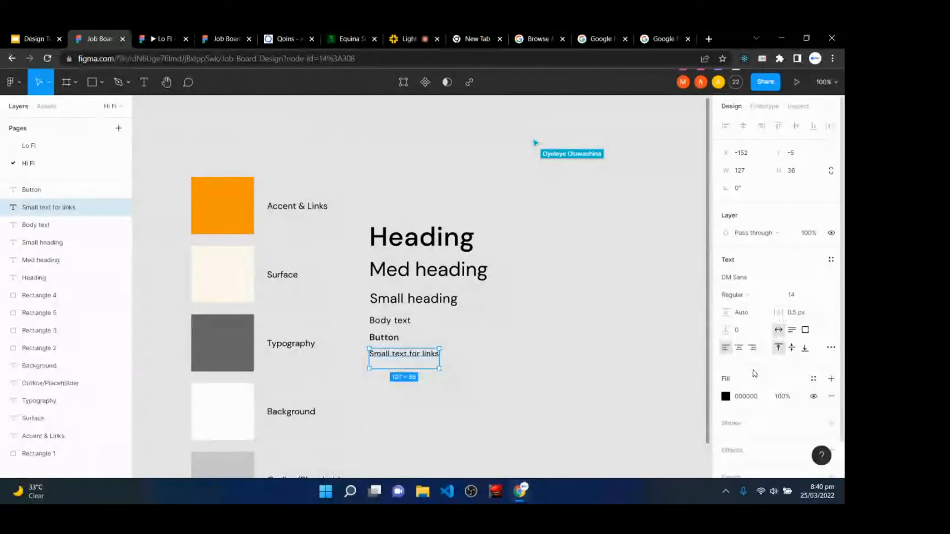
click(805, 311)
text(0)
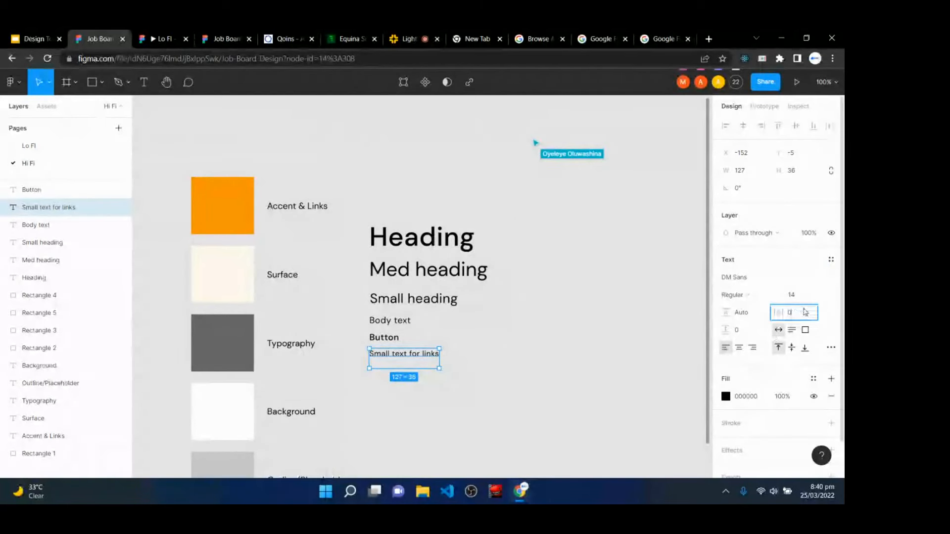
key(Return)
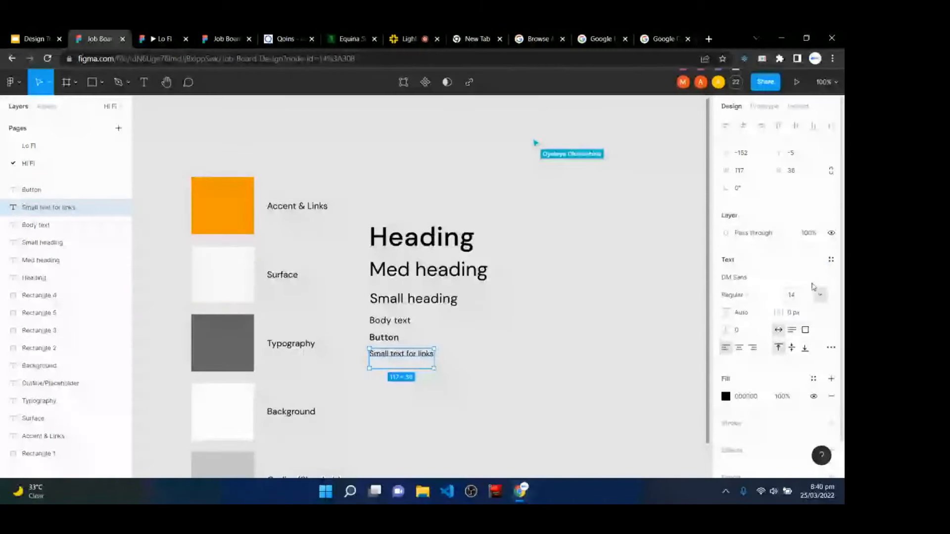
click(831, 260)
click(827, 279)
text(Small text)
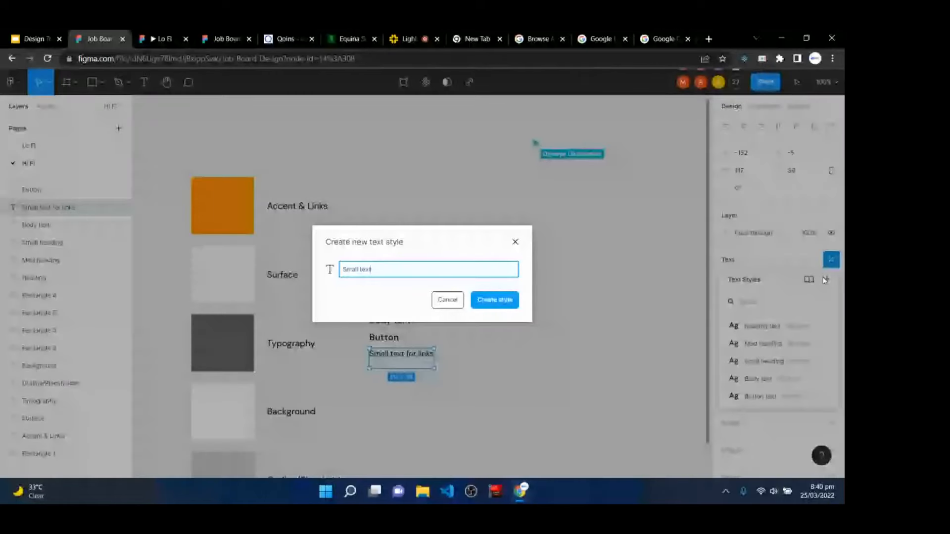
key(Return)
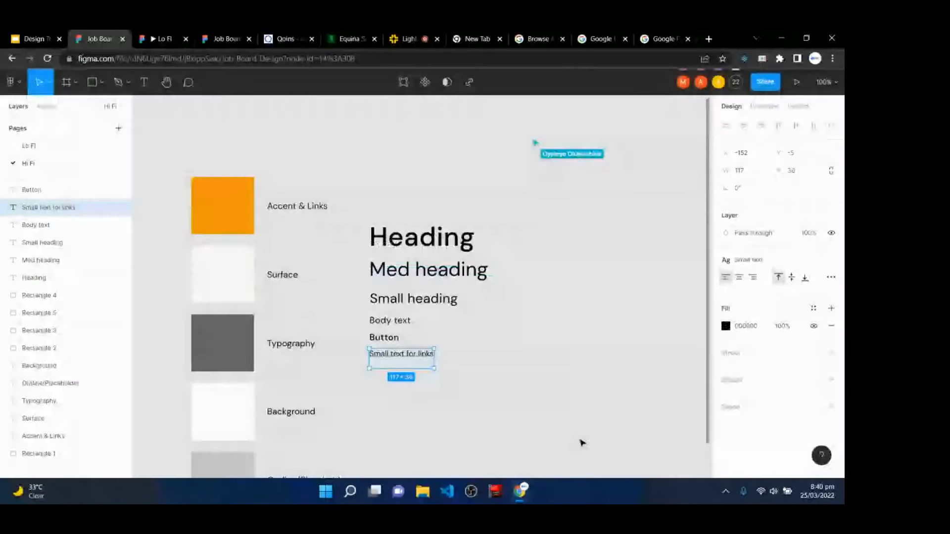
- Move all six text samples up beside the colour swatches
click(386, 214)
drag(387, 215, 470, 384)
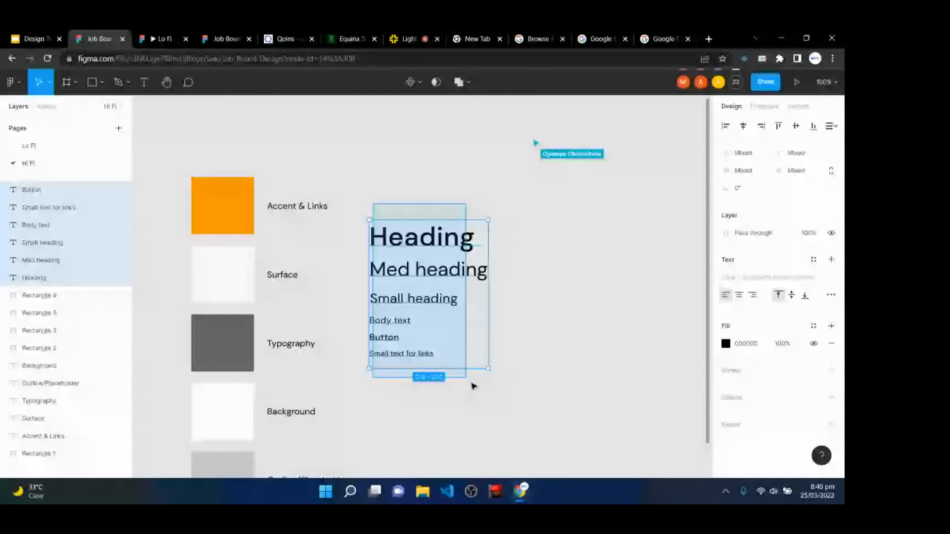
drag(442, 310, 462, 274)
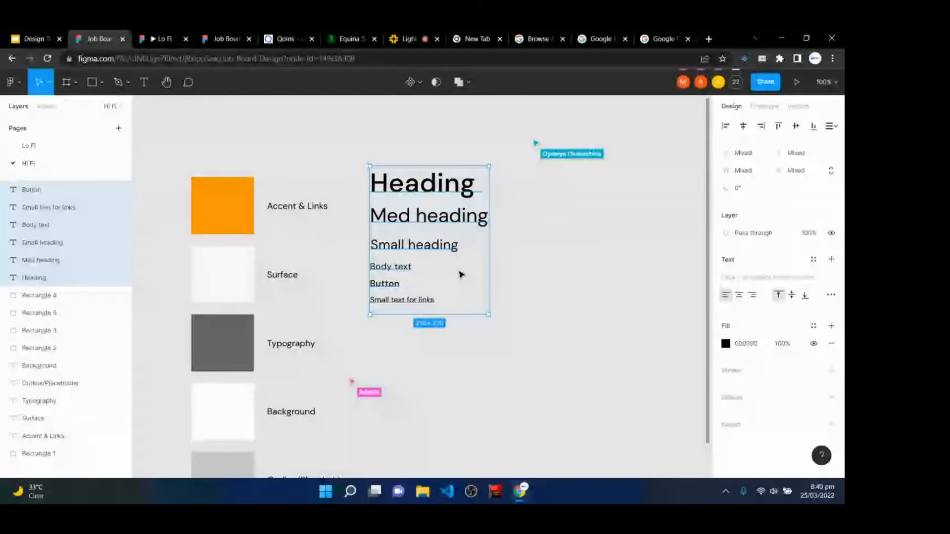
click(549, 341)
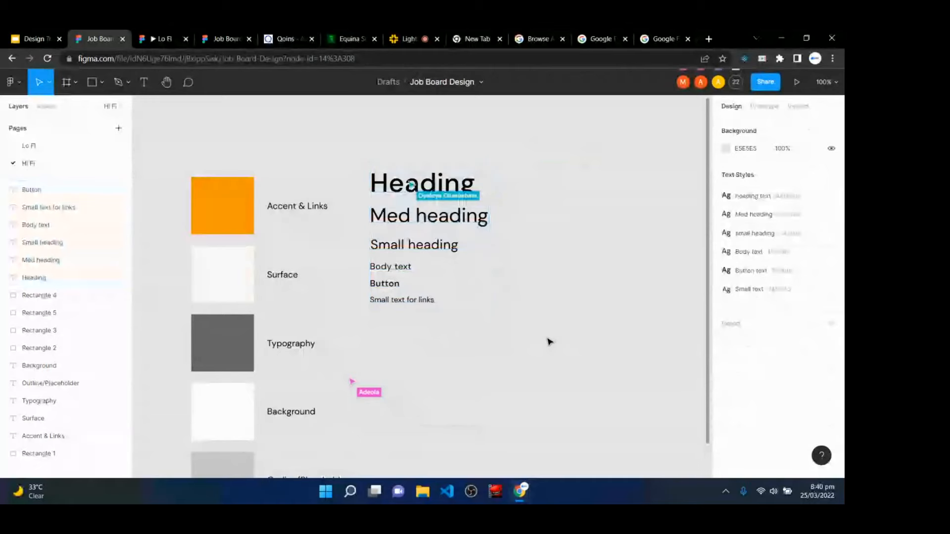
key(ctrl+plus)
key(ctrl+plus)
key(space)
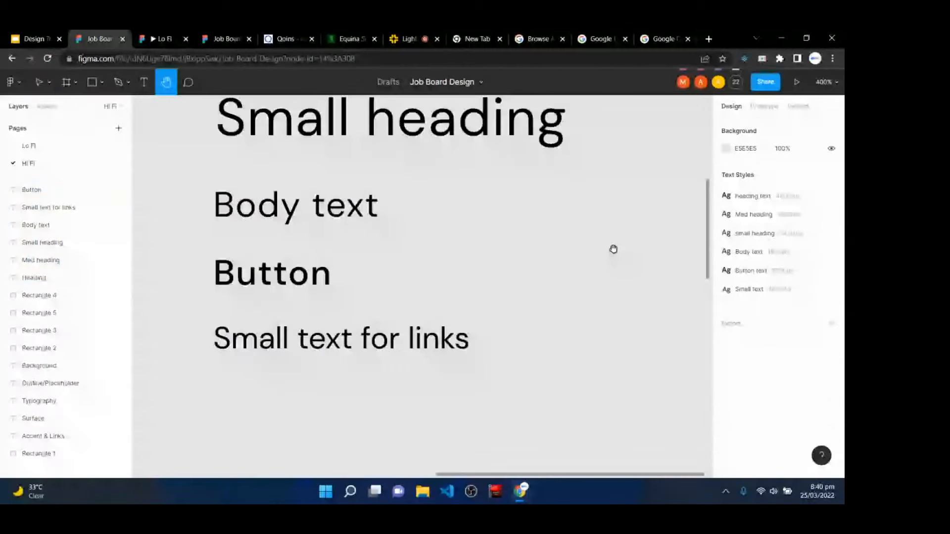
- Pan the zoomed canvas over to an empty area beside the type samples
drag(613, 248, 292, 332)
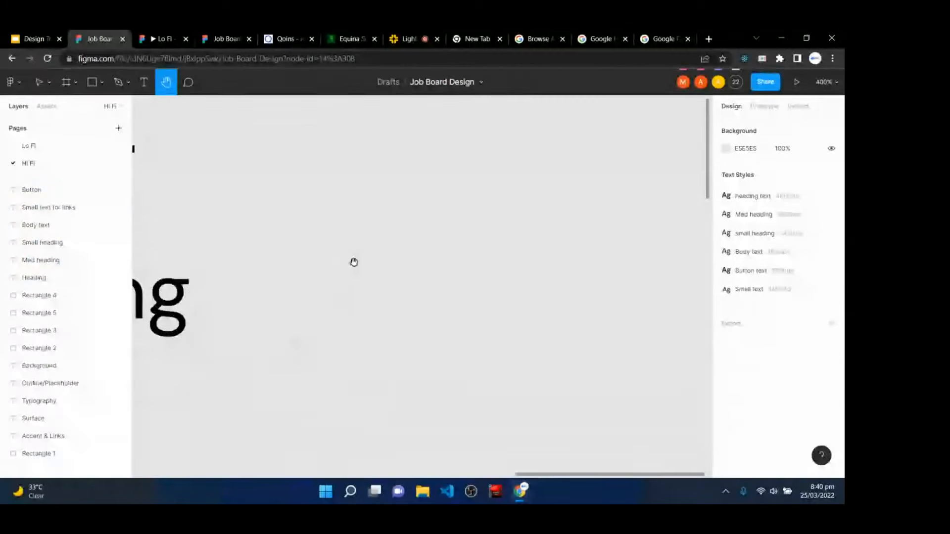
drag(357, 219, 339, 302)
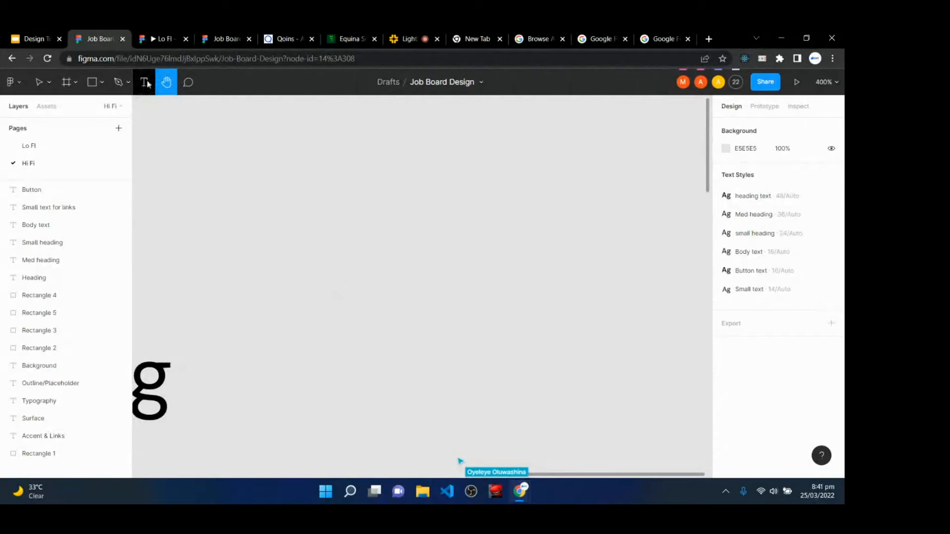
- Add a 'Button' text label on empty canvas using the Button text style
key(t)
click(323, 207)
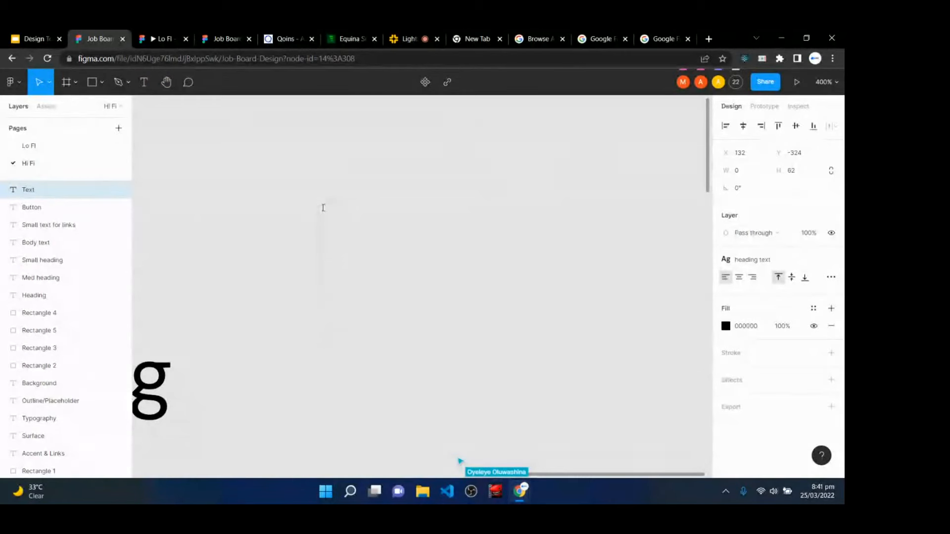
text(Button)
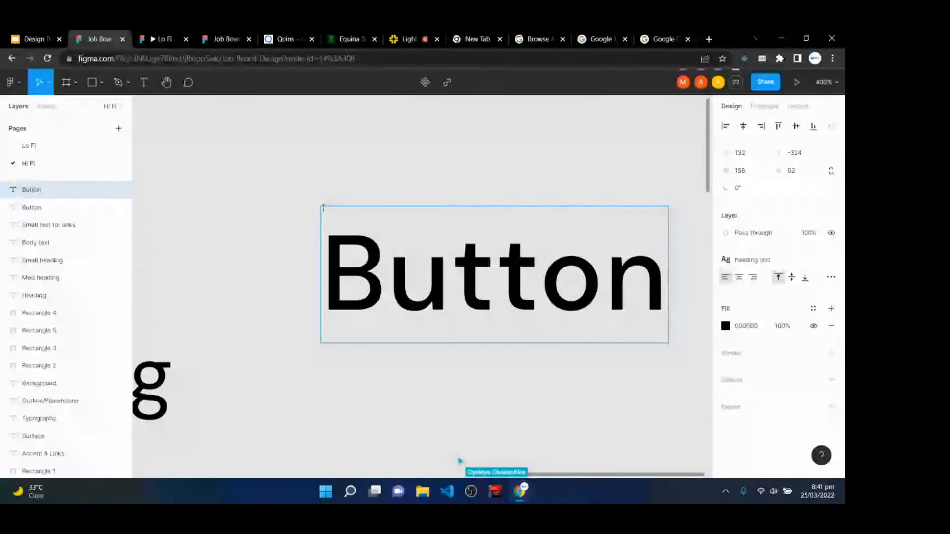
key(Escape)
click(752, 260)
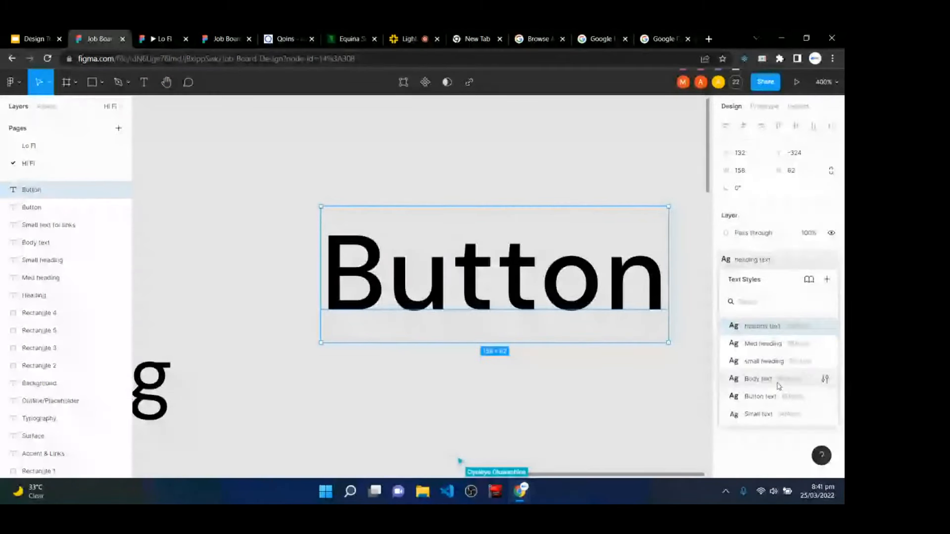
click(760, 396)
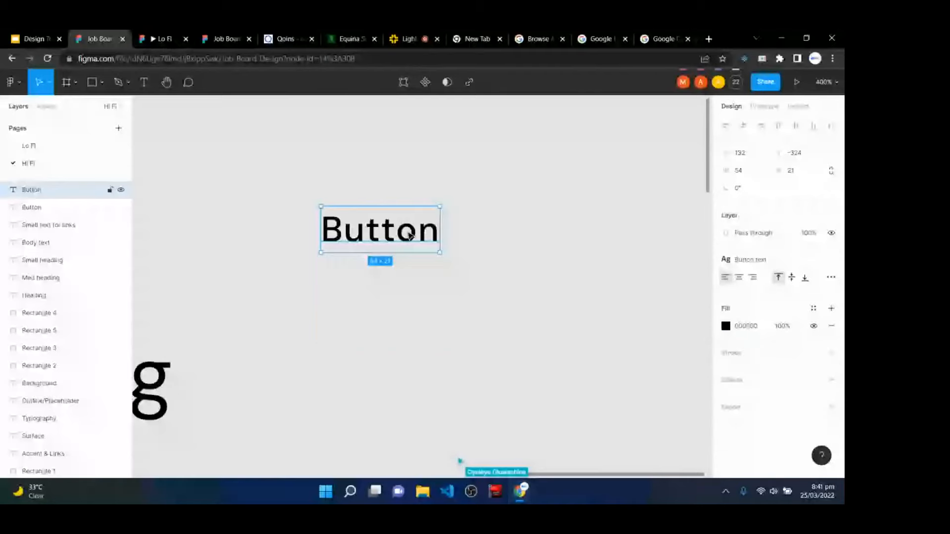
- Wrap the label in an auto layout frame named 'Button'
key(shift+a)
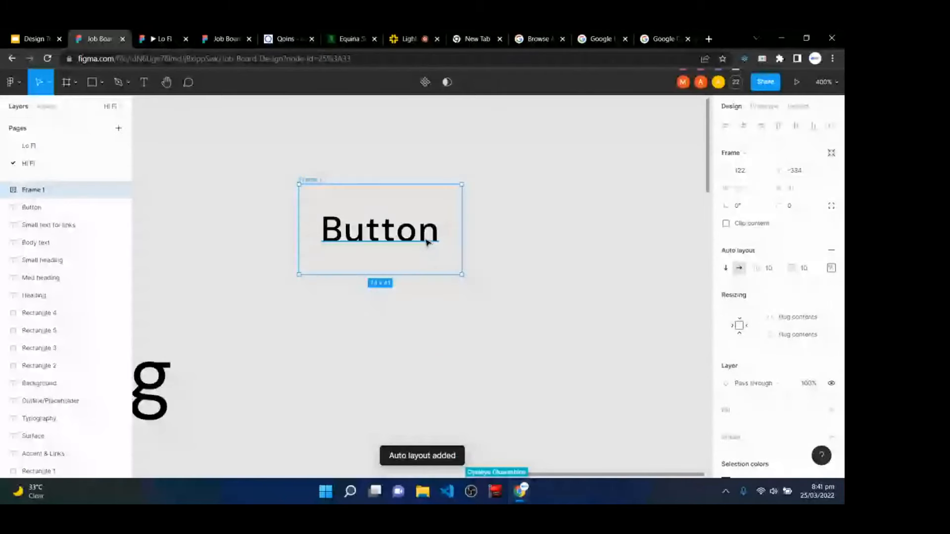
right_click(27, 190)
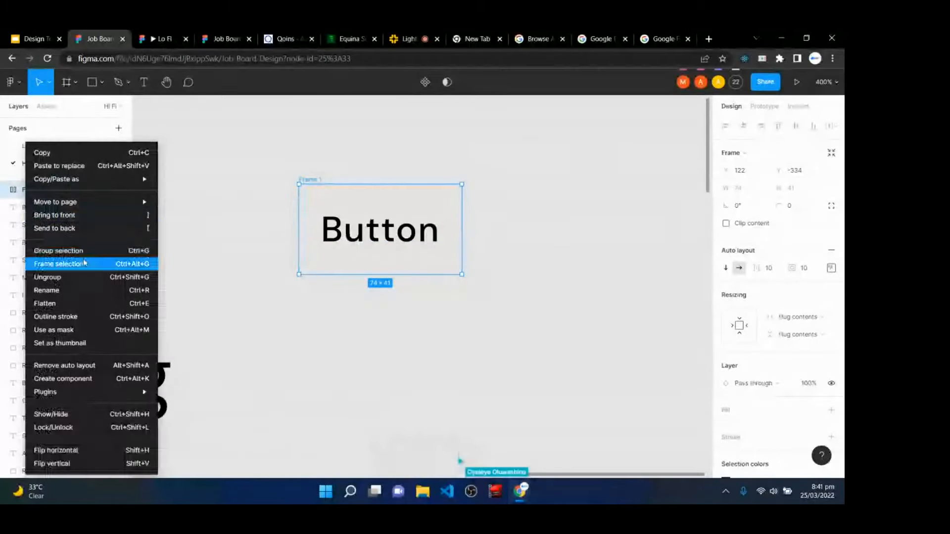
click(80, 290)
text(Bu)
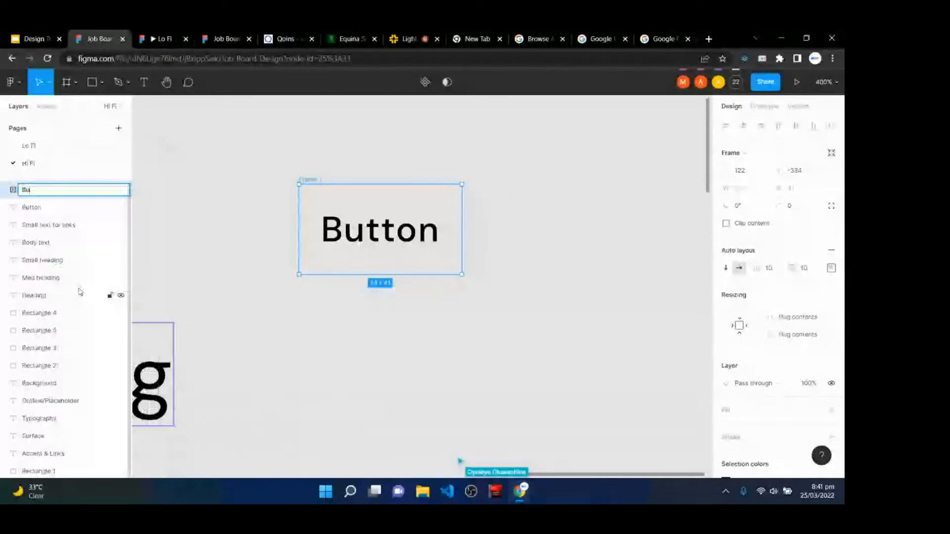
text(tton)
key(Return)
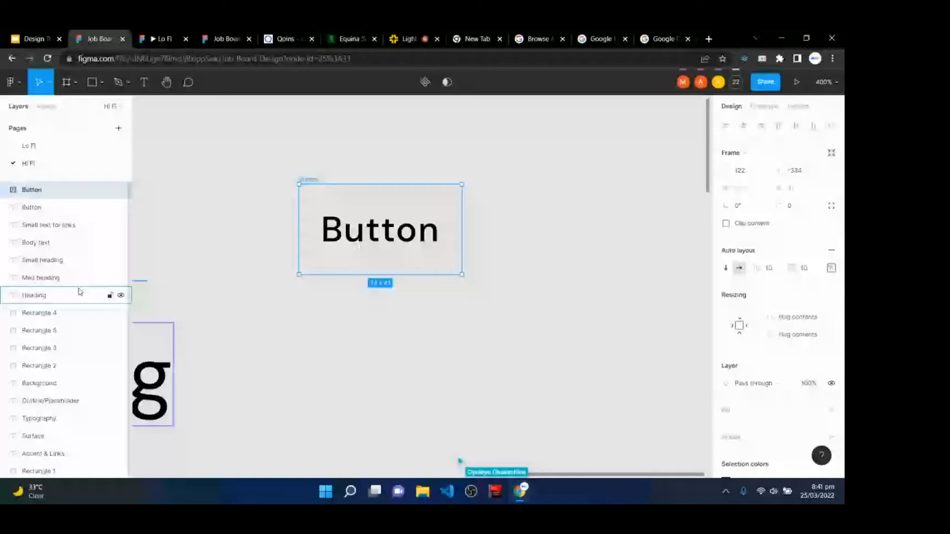
- Set the Button frame's padding to 24 on the sides and 16 top and bottom
click(831, 267)
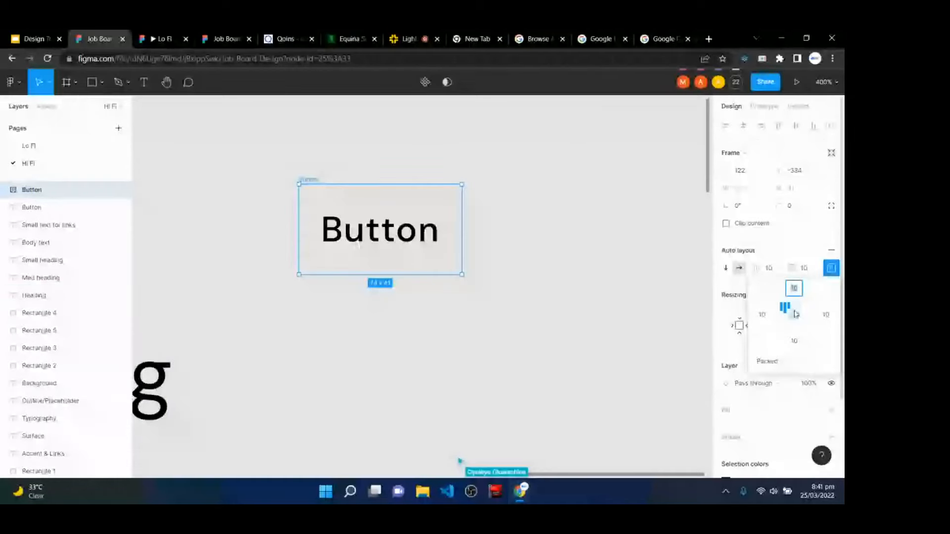
key(Tab)
text(24)
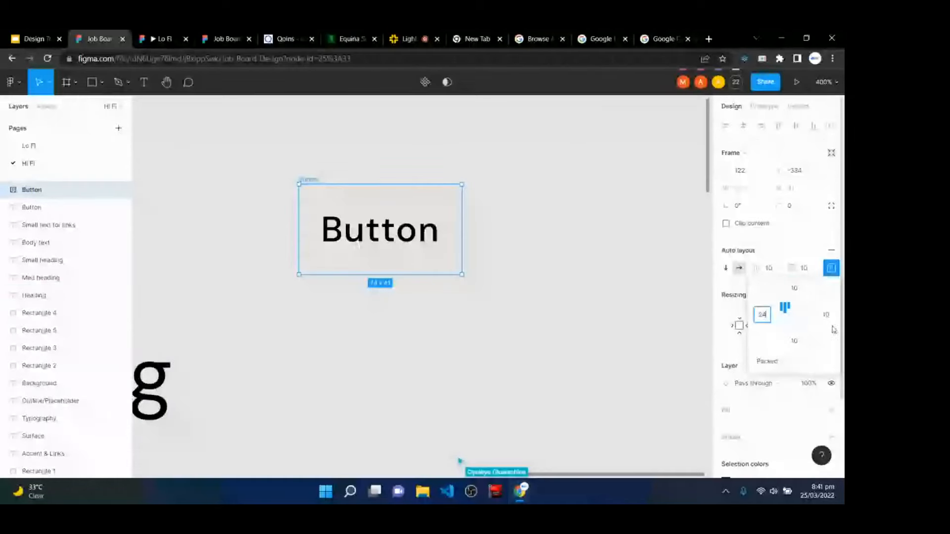
key(Tab)
text(24)
key(Tab)
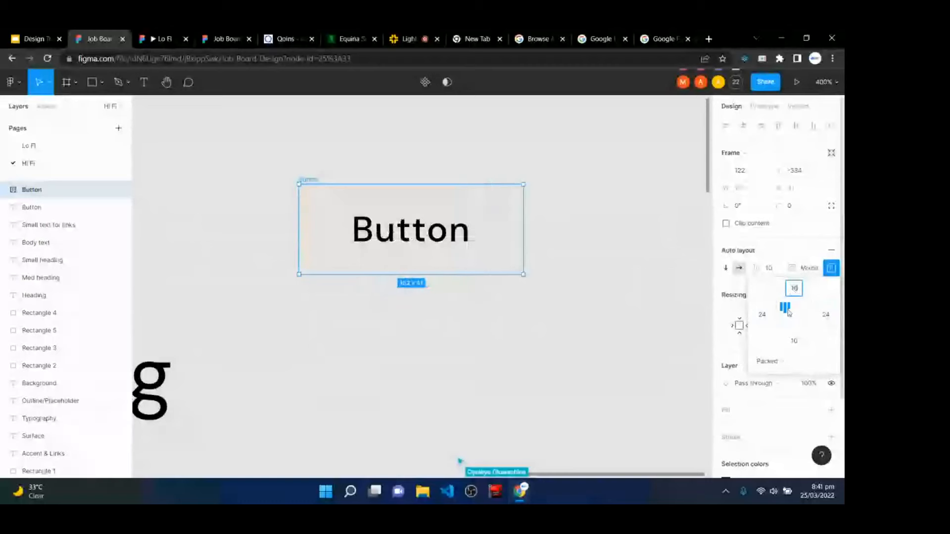
text(16)
click(794, 341)
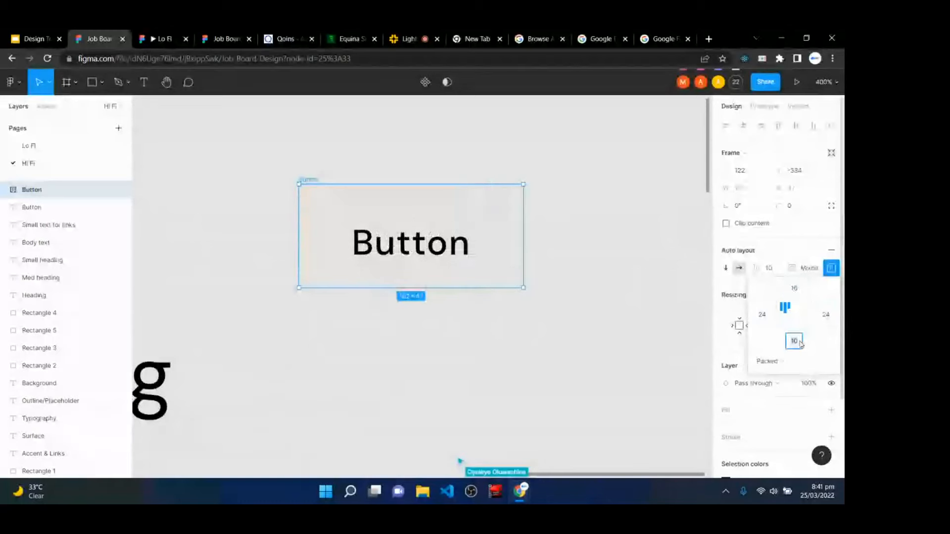
text(16)
key(Return)
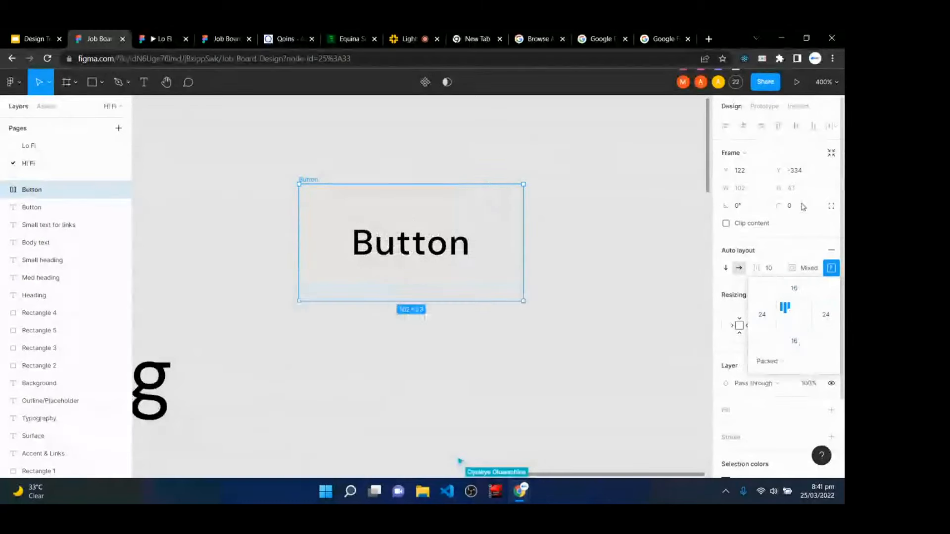
- Round the Button frame's corners to a radius of 4
click(802, 206)
text(4)
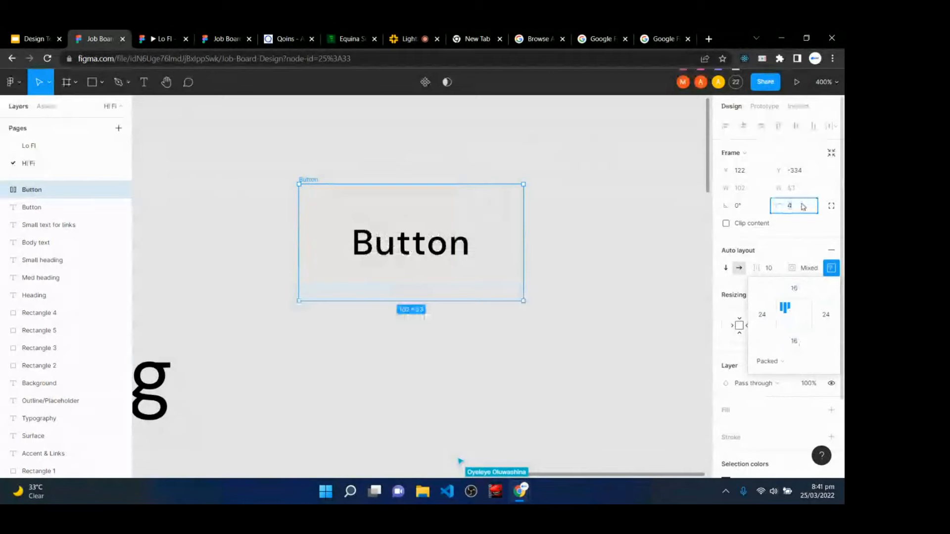
key(Return)
click(814, 410)
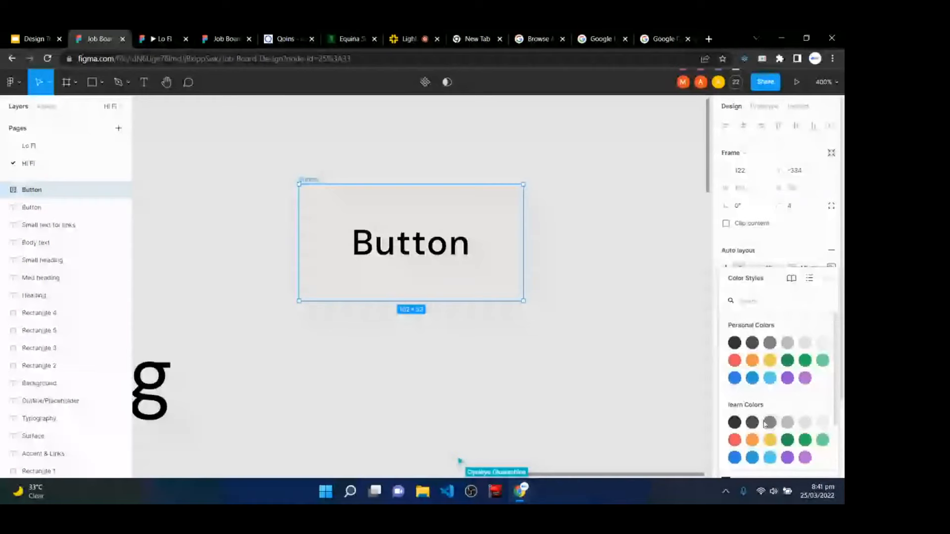
scroll(764, 424, down, 2)
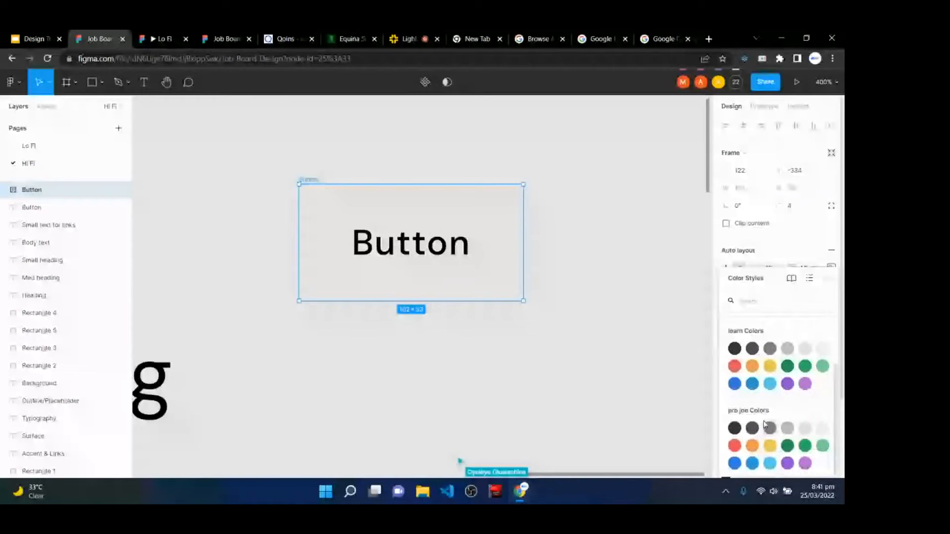
click(392, 472)
drag(393, 472, 359, 503)
- Create an 'Accent' colour style from the orange Accent & Links swatch
key(shift+0)
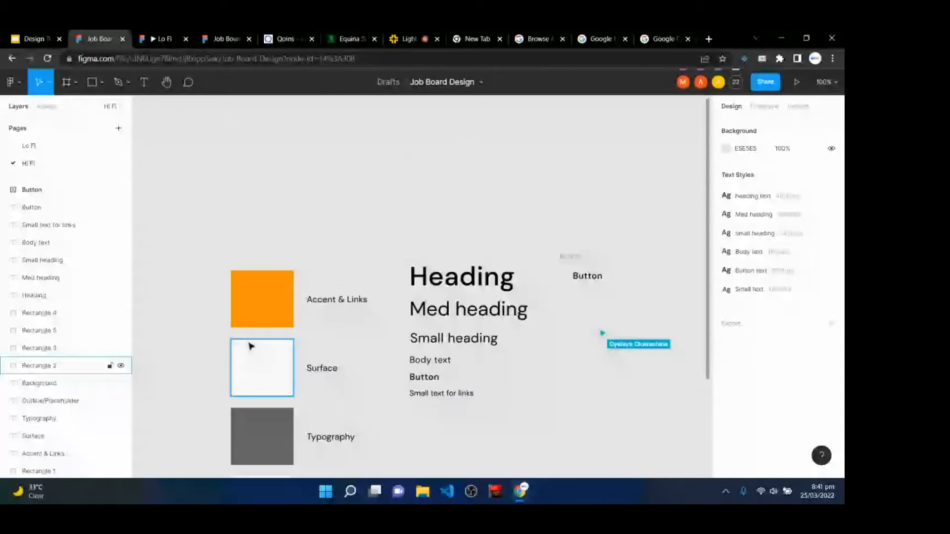
click(261, 311)
click(814, 259)
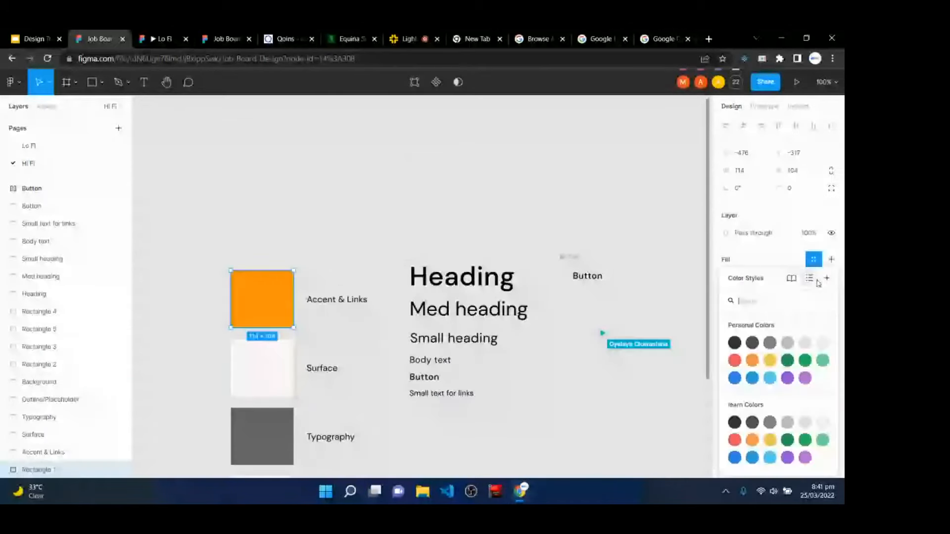
click(826, 278)
text(Acce)
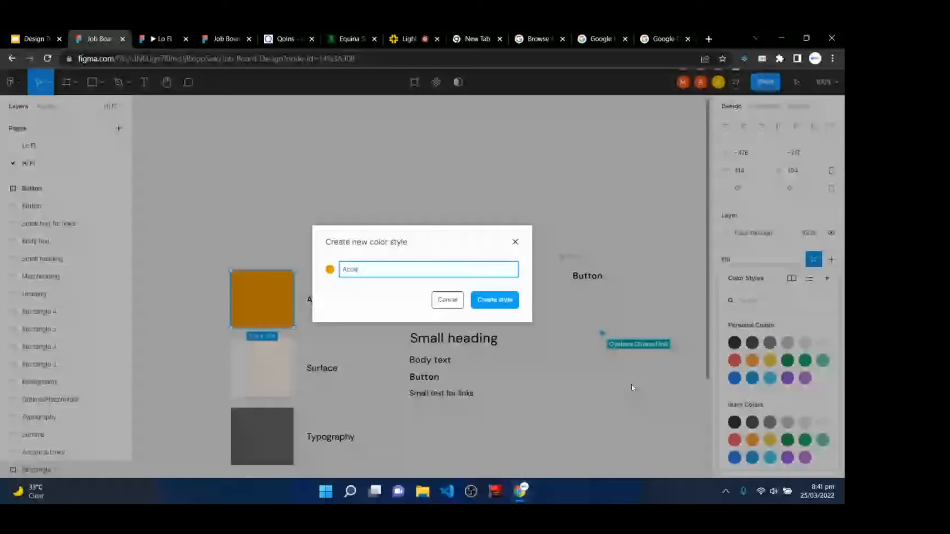
text(nt)
key(Return)
- Create a 'Typography' colour style from the grey swatch's fill
scroll(171, 174, down, 1)
scroll(257, 298, down, 3)
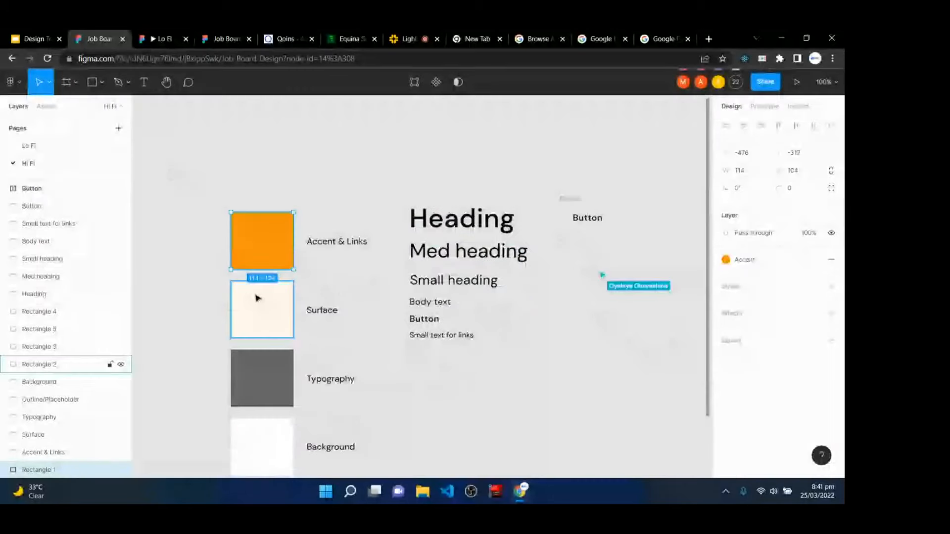
click(257, 298)
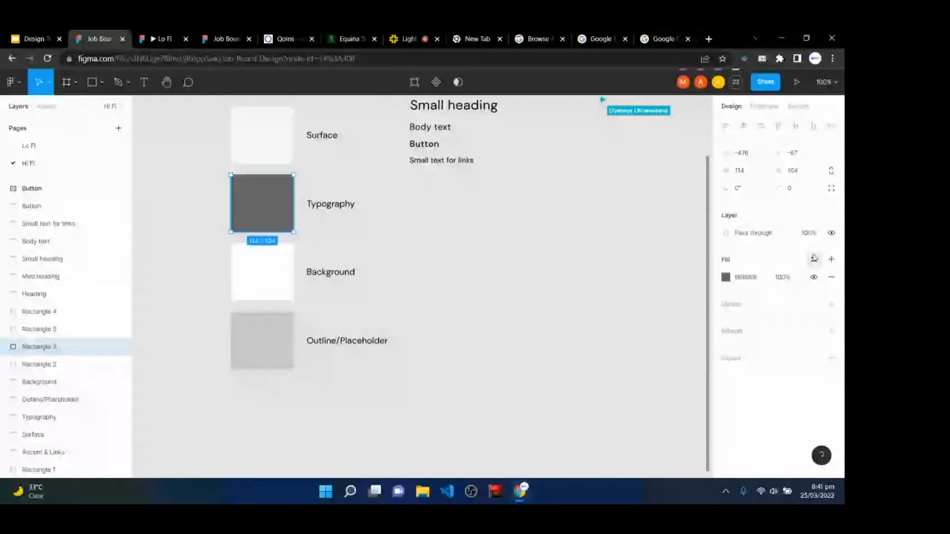
click(814, 258)
click(827, 278)
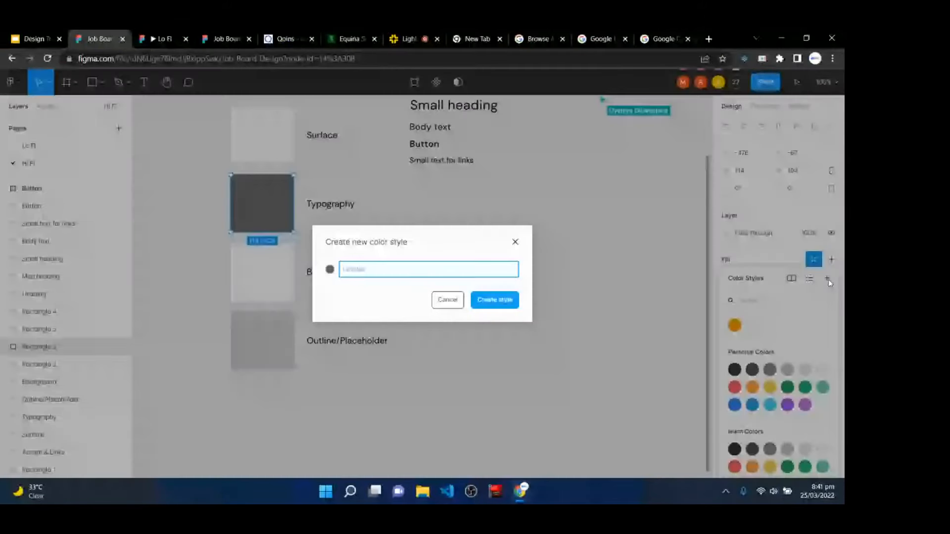
text(Typography)
key(Return)
- Create a 'background' colour style from the white Background swatch
click(240, 265)
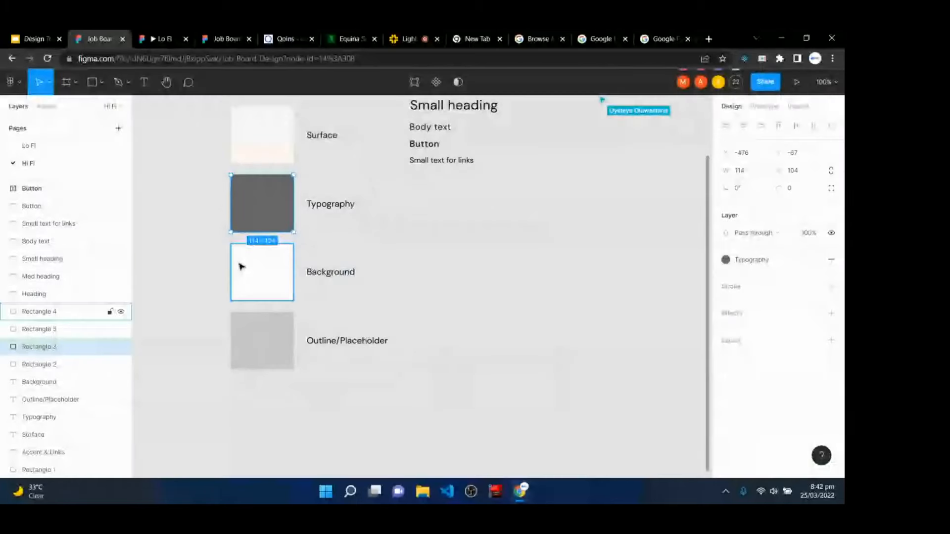
click(814, 259)
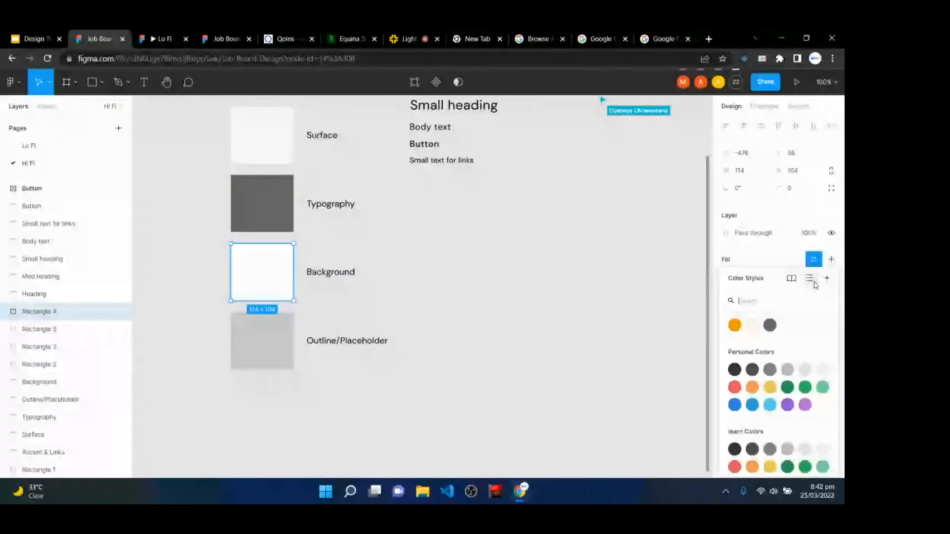
click(824, 279)
text(back)
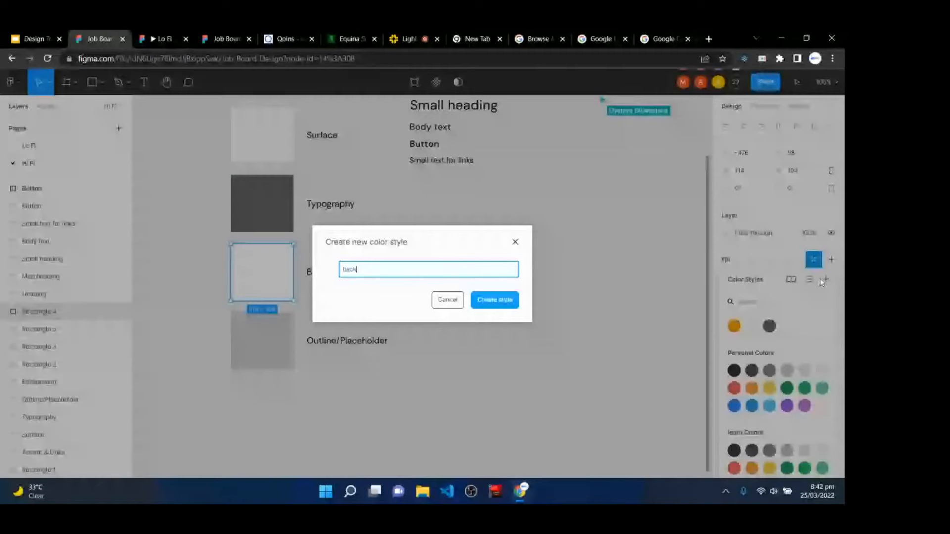
text(ground)
key(Return)
- Create an 'Outline' colour style from the light grey Outline/Placeholder swatch
click(277, 354)
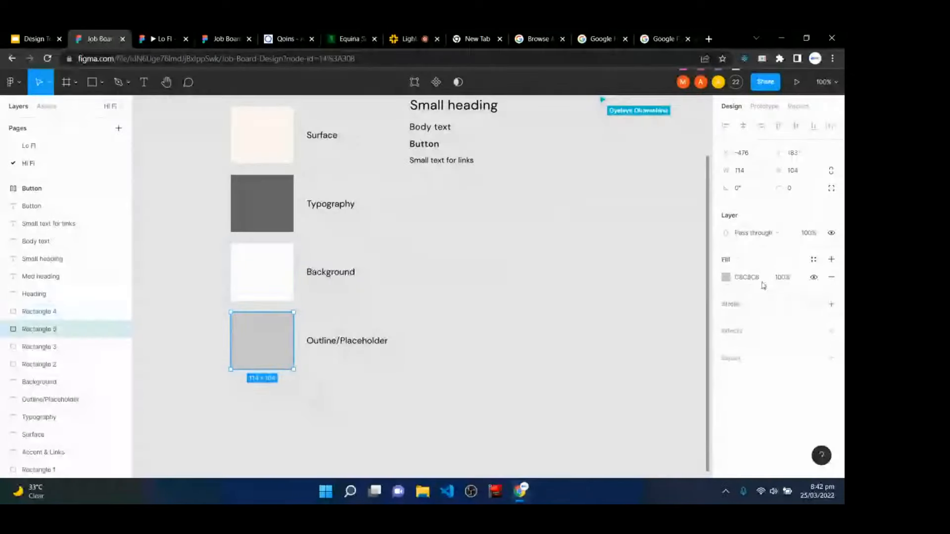
click(814, 259)
click(827, 278)
text(Outline)
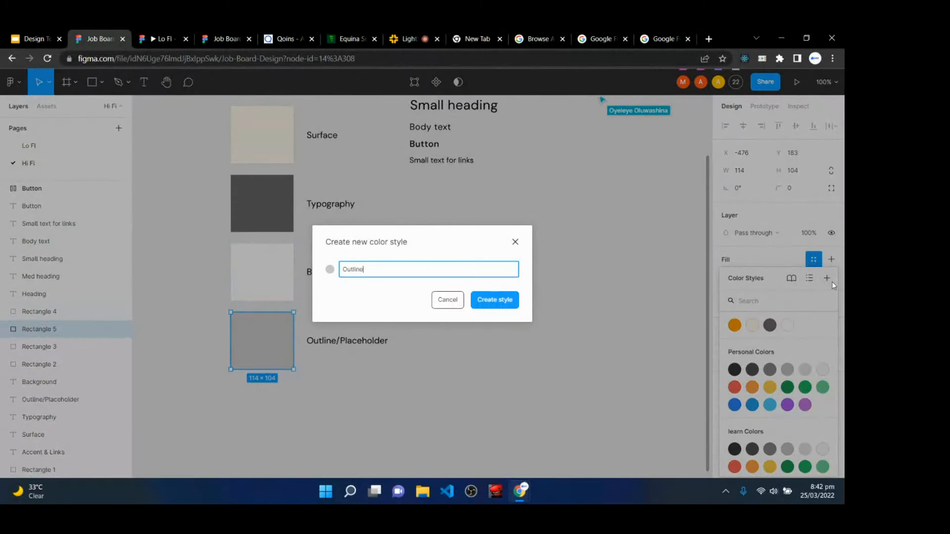
key(Return)
click(507, 297)
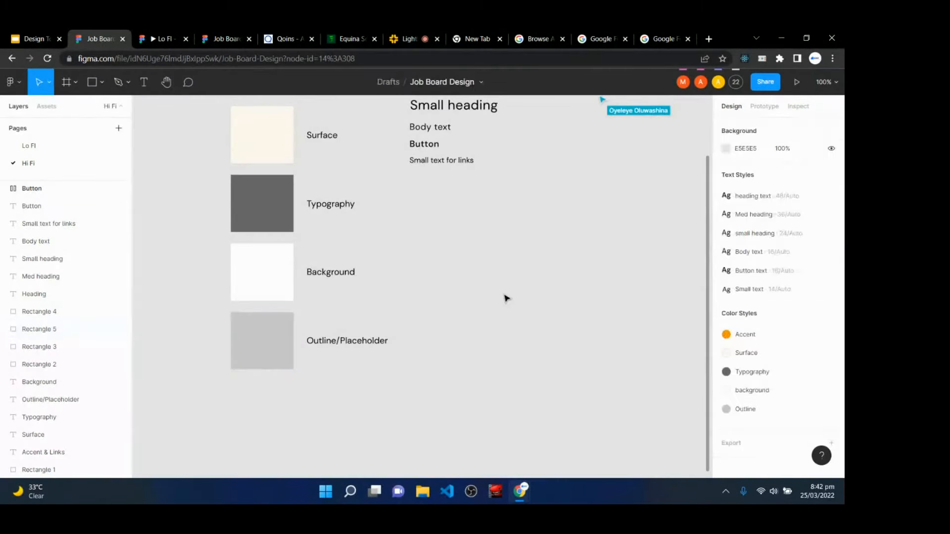
key(h)
drag(580, 251, 259, 403)
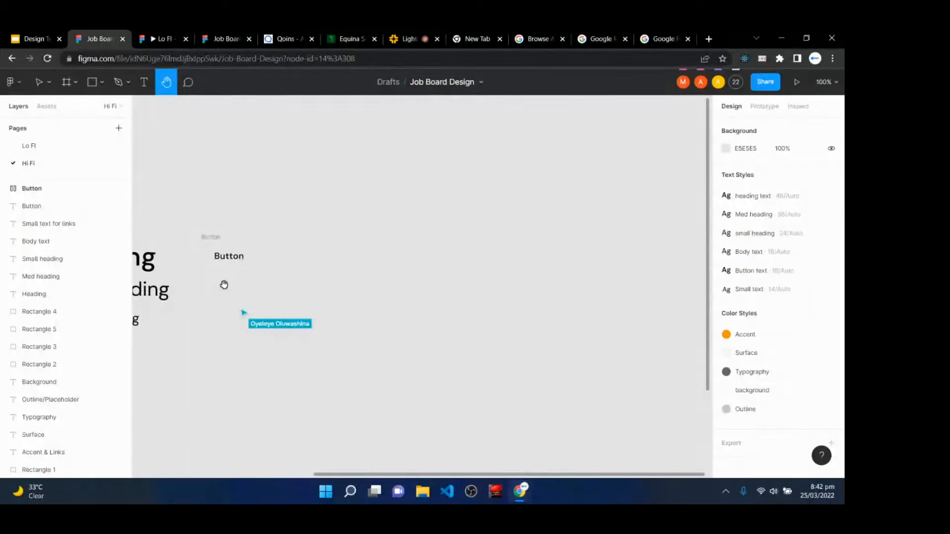
drag(223, 281, 292, 281)
- Fill the Button frame with the Accent orange style and colour its label with the background style
key(v)
click(291, 243)
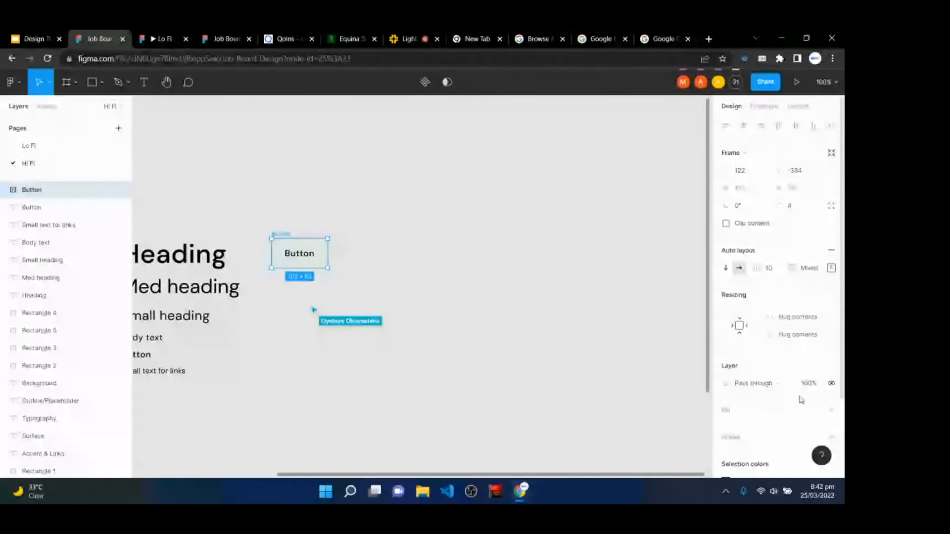
click(813, 410)
click(736, 327)
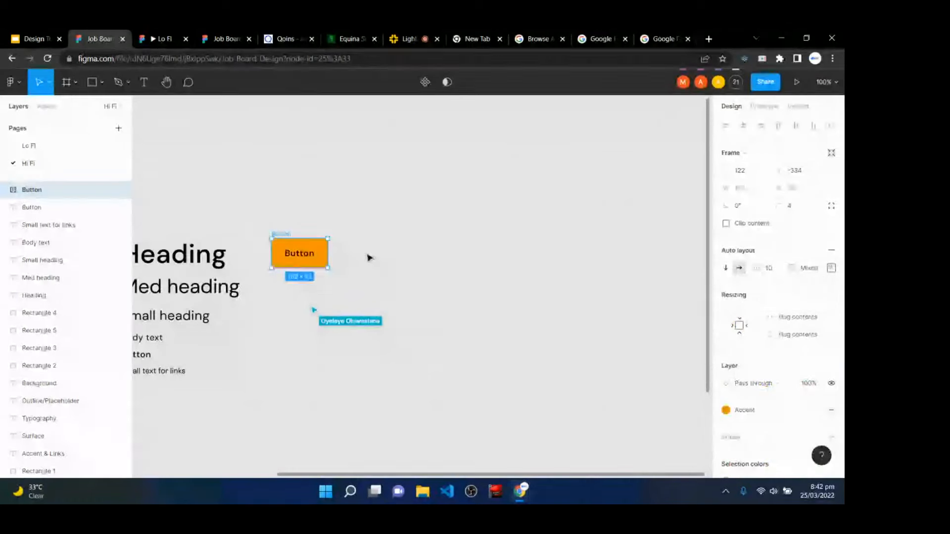
double_click(299, 254)
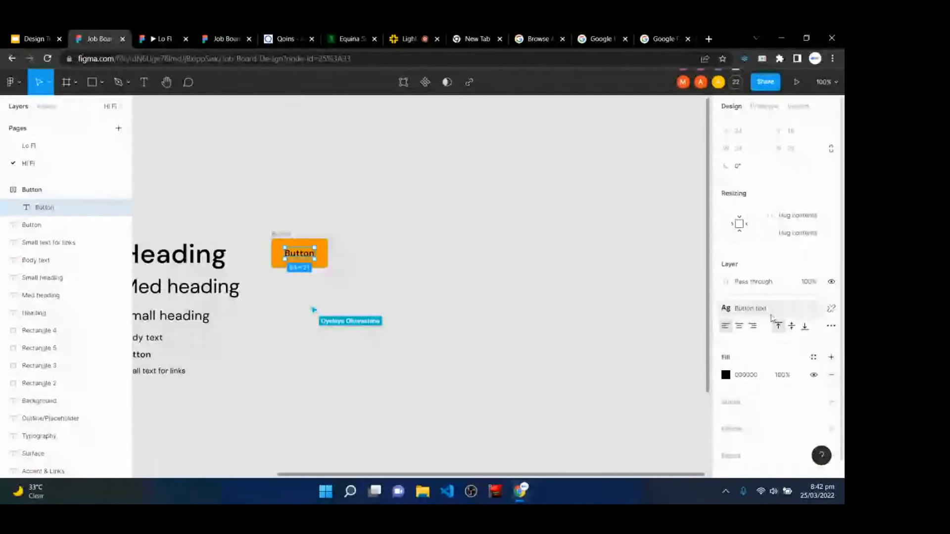
click(813, 357)
click(787, 327)
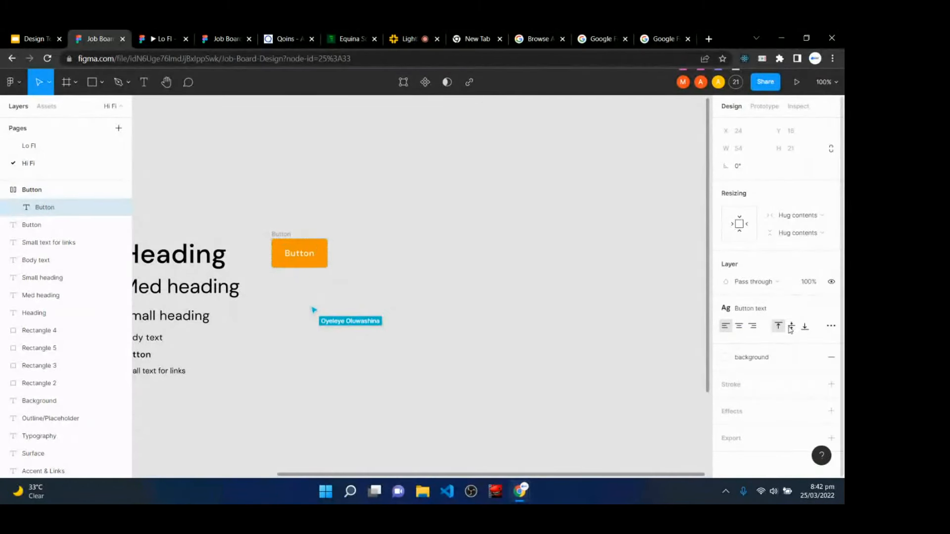
click(496, 371)
- Move the Button frame right of the headings and make it a component
click(275, 240)
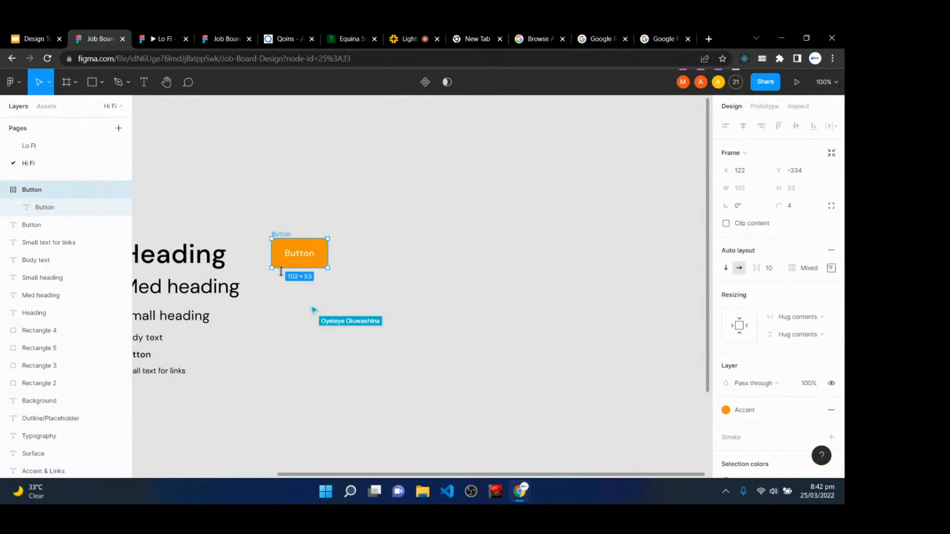
drag(283, 264, 392, 268)
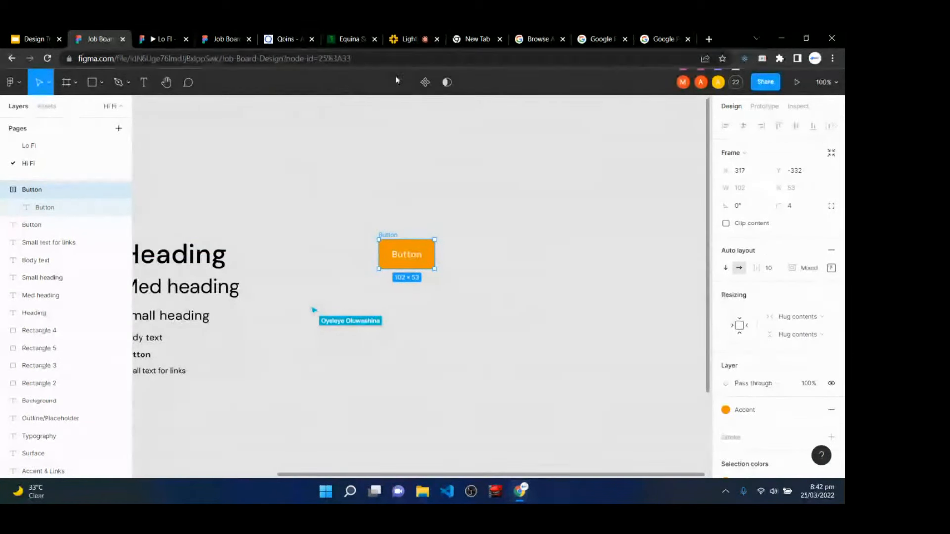
click(425, 82)
click(433, 298)
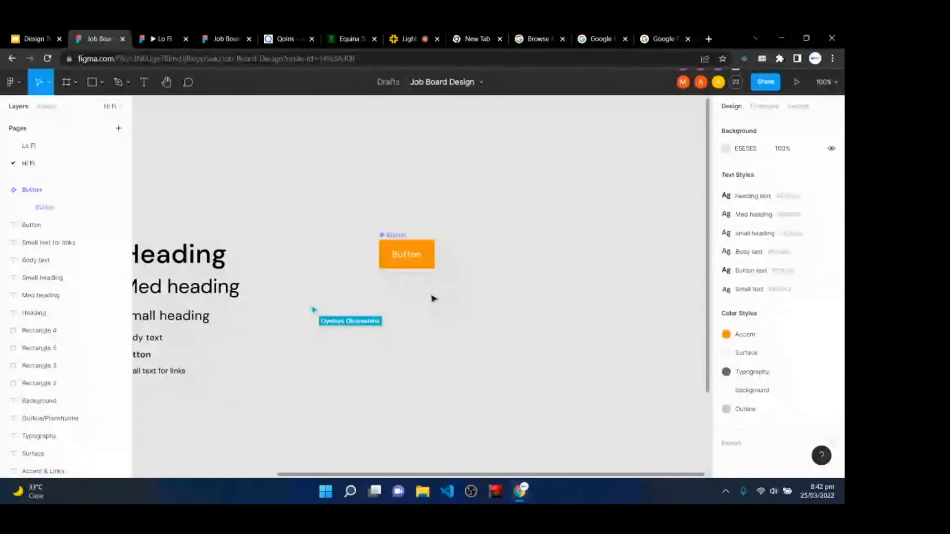
- Reposition the orange Button component beneath the text style samples
key(ctrl+plus)
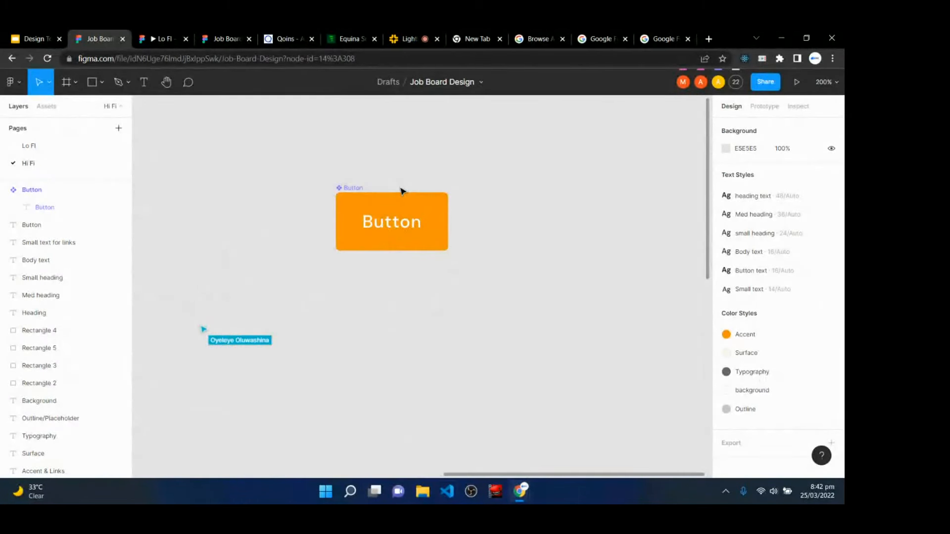
scroll(391, 305, up, 2)
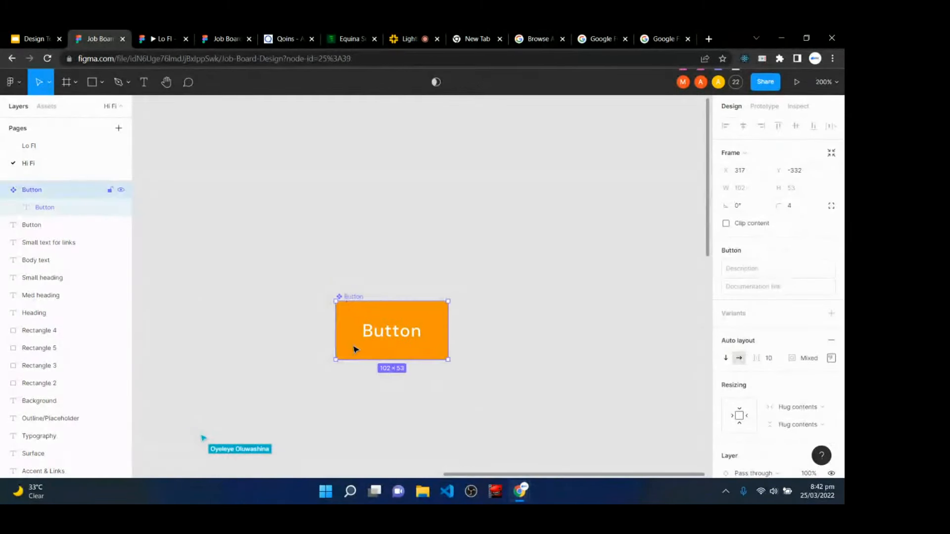
drag(354, 348, 222, 384)
key(minus)
key(minus)
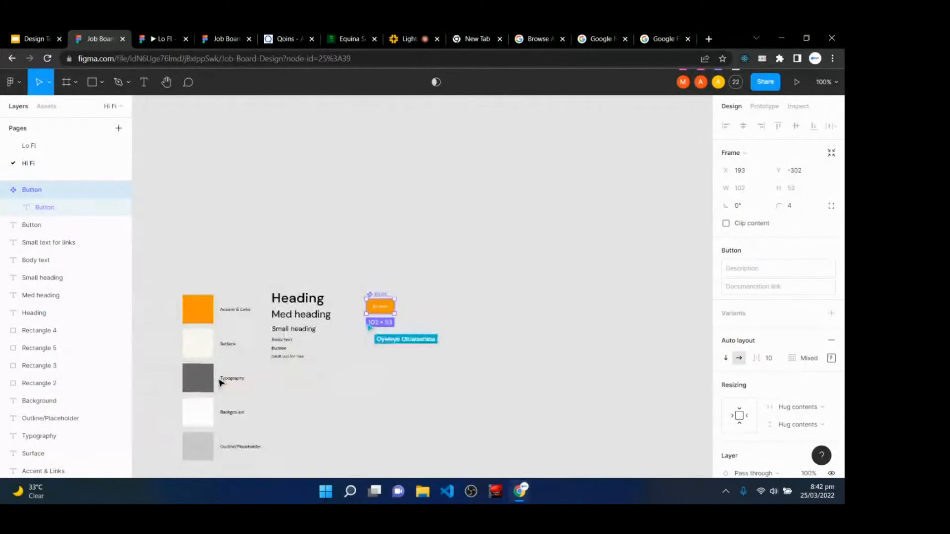
click(243, 287)
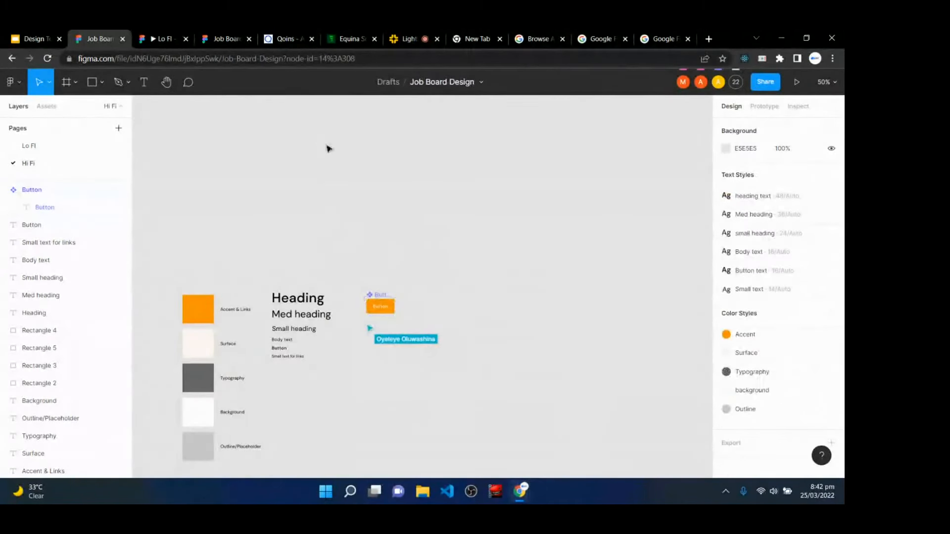
click(383, 309)
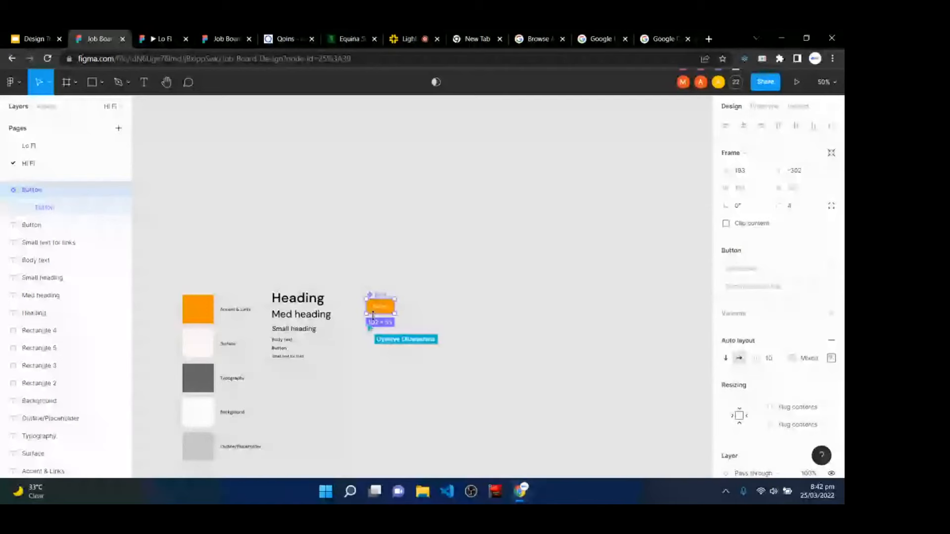
drag(383, 310, 306, 394)
key(ctrl+plus)
key(ctrl+plus)
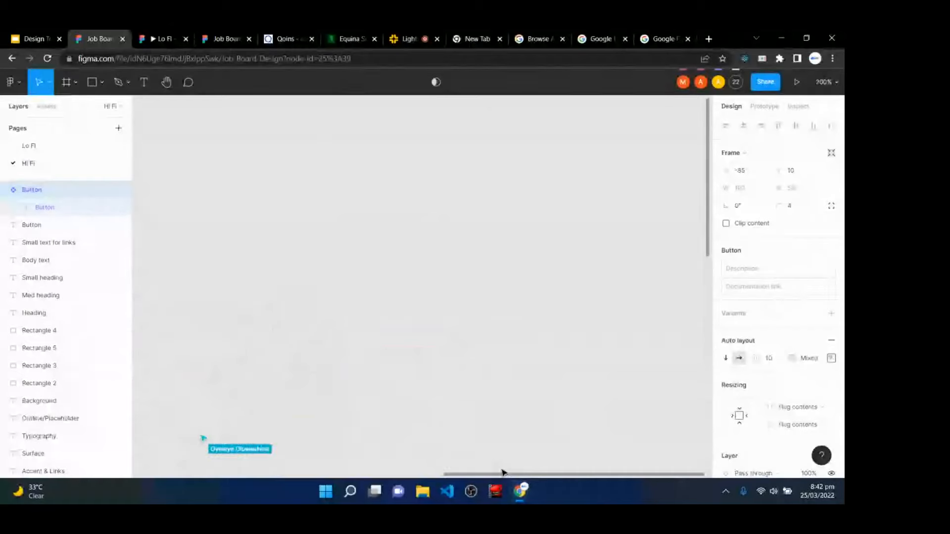
key(h)
drag(661, 208, 704, 174)
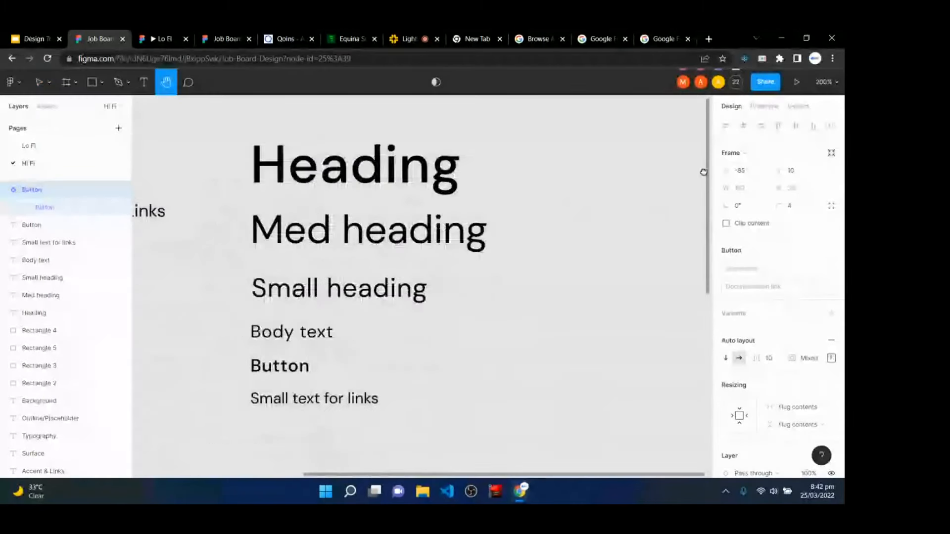
drag(267, 369, 294, 211)
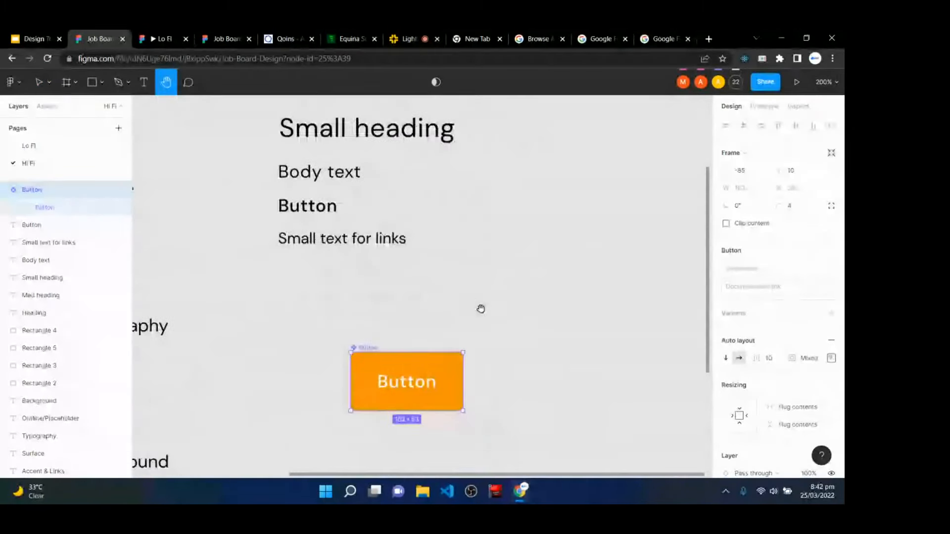
key(v)
drag(408, 402, 327, 365)
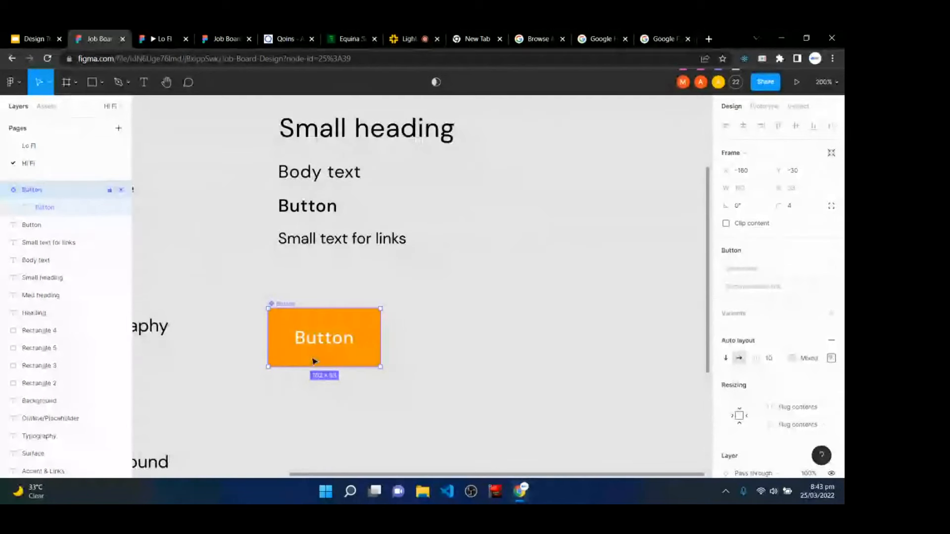
drag(318, 335, 336, 312)
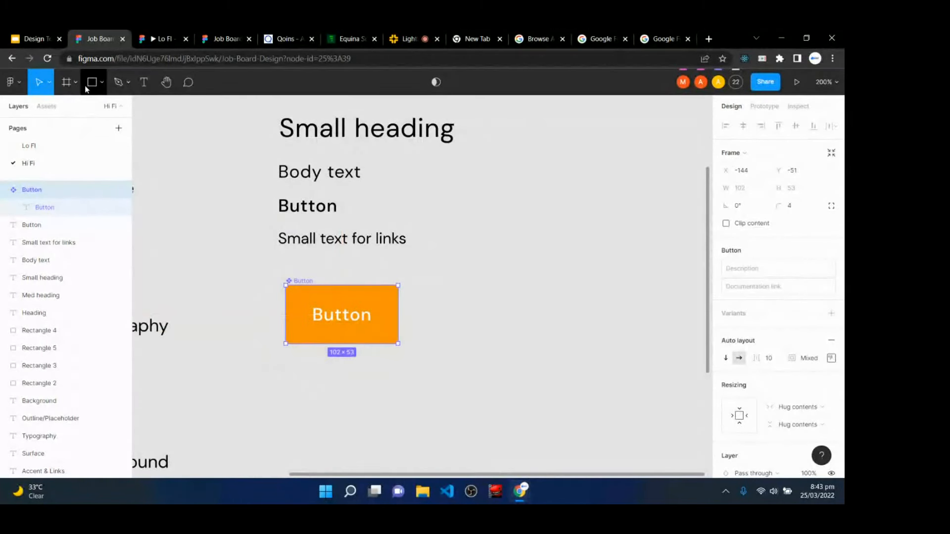
- Add an 'Input' text label below the Button and wrap it in an auto-layout frame
click(144, 83)
scroll(364, 367, down, 2)
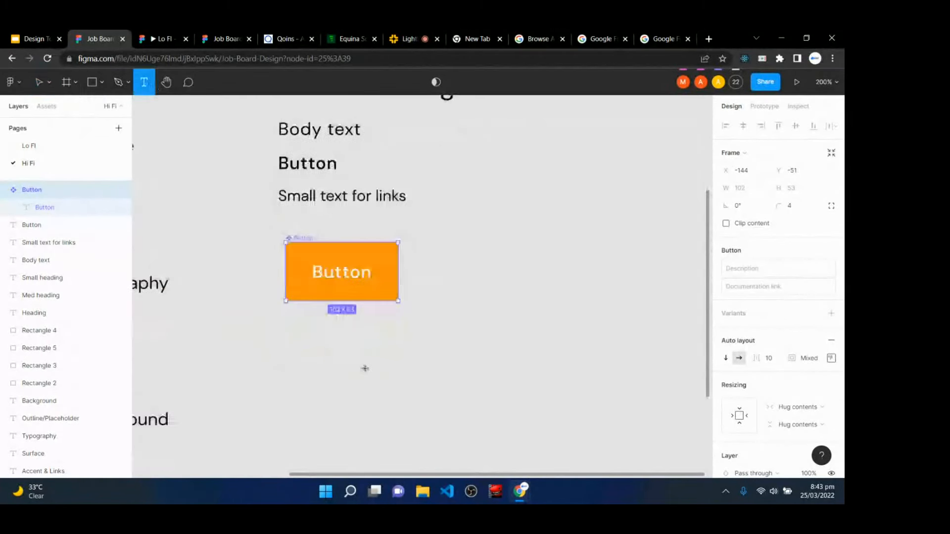
click(295, 340)
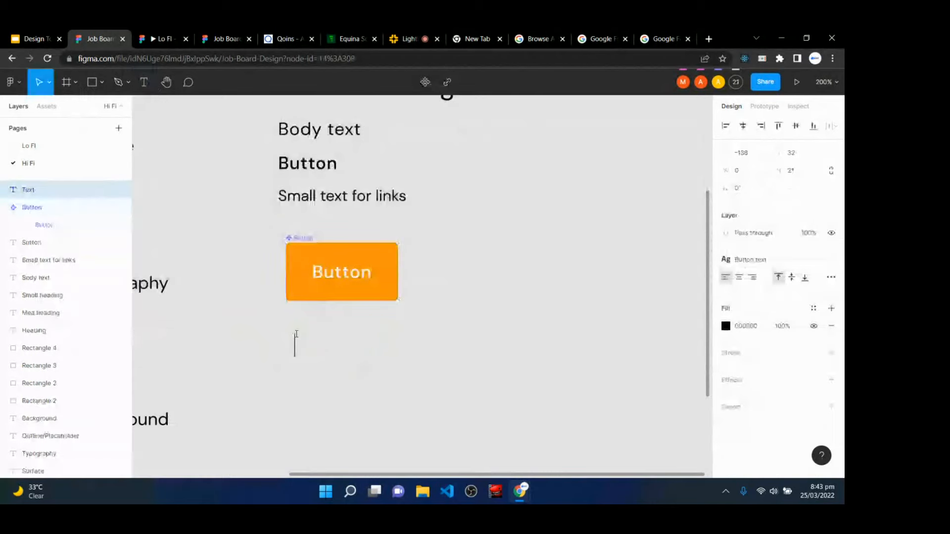
text(Input)
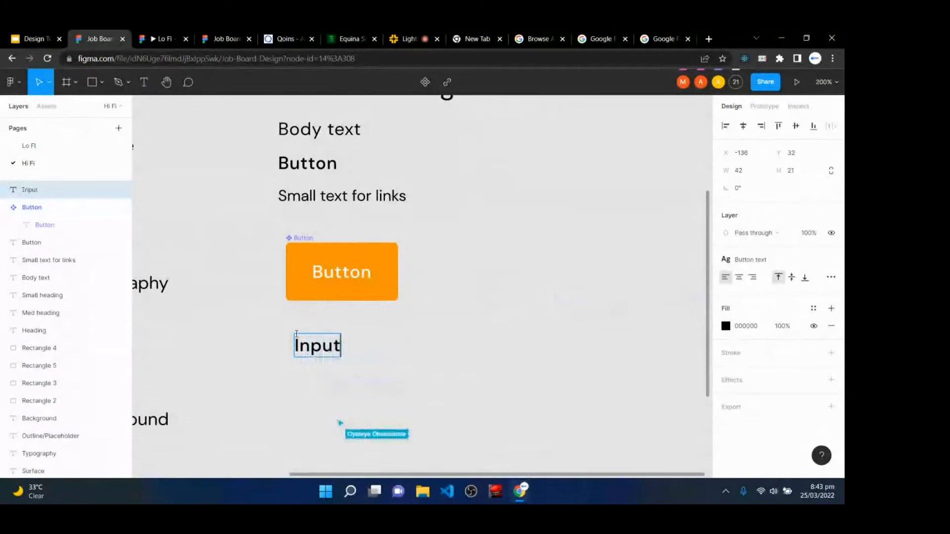
key(Escape)
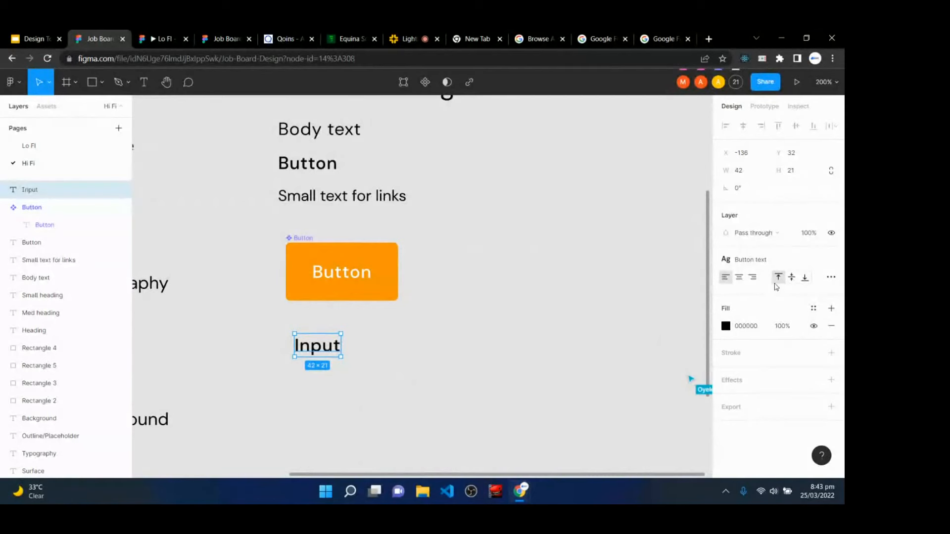
key(shift+a)
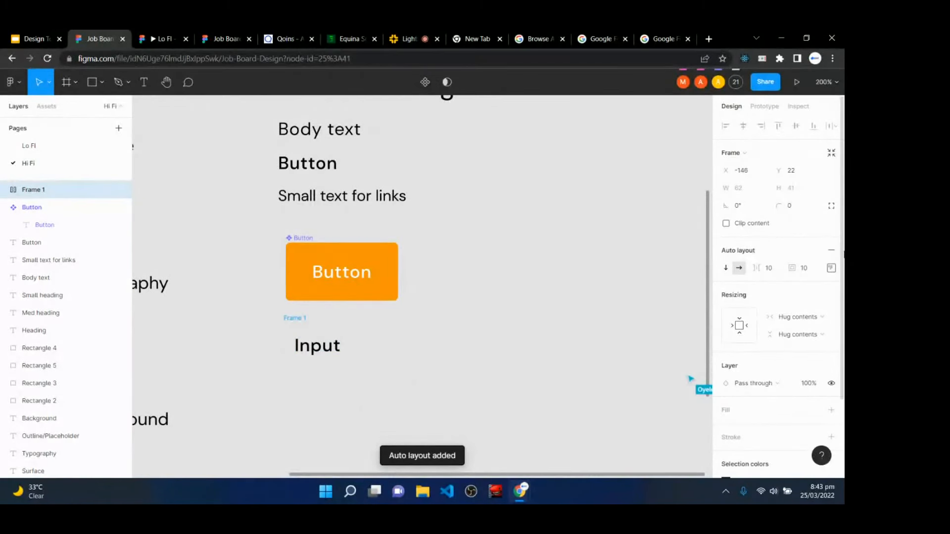
- Set the Input frame's padding to 16 bottom, 24 top and 16 left
click(830, 269)
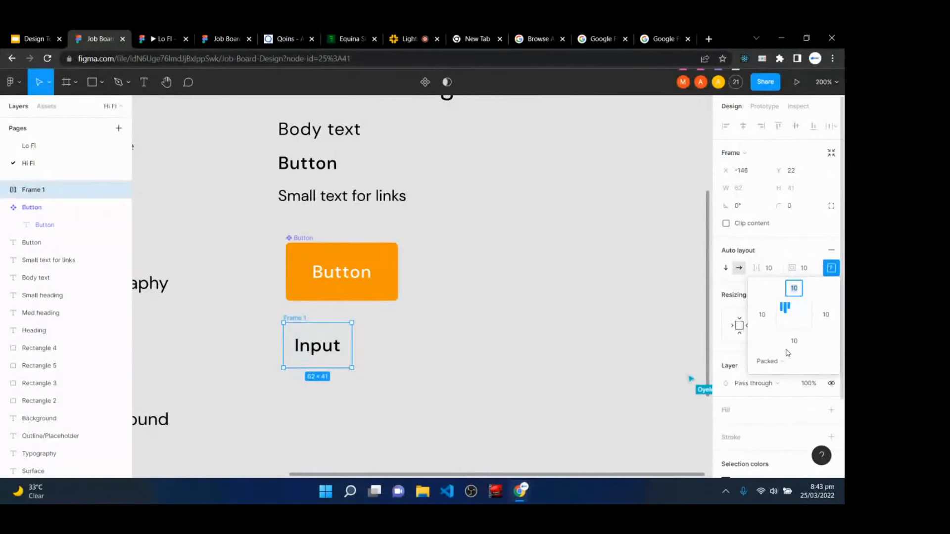
click(800, 339)
text(16)
key(Return)
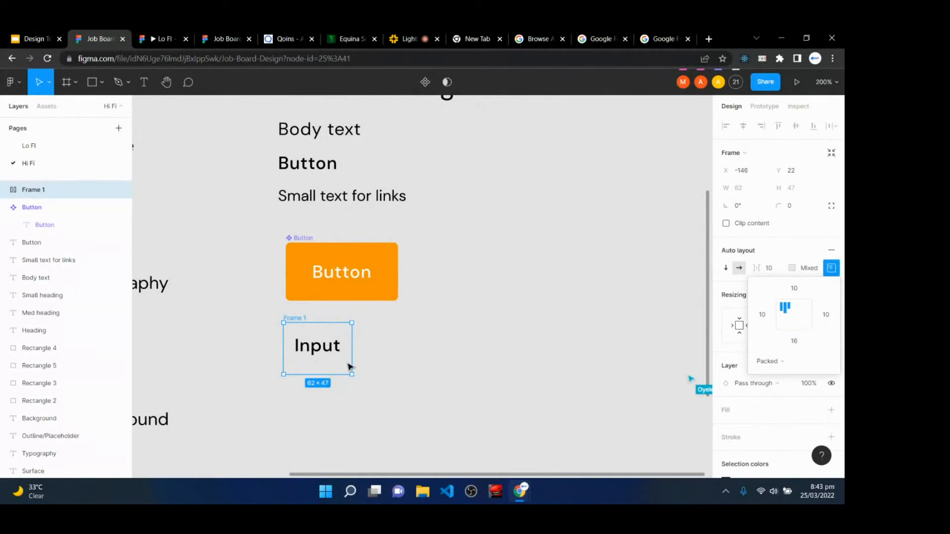
drag(348, 366, 416, 399)
click(794, 288)
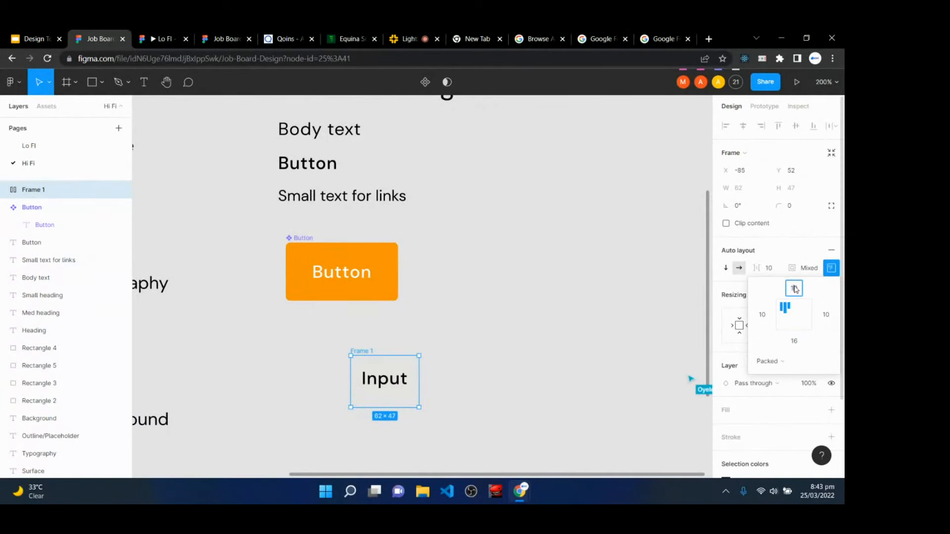
text(24)
key(Return)
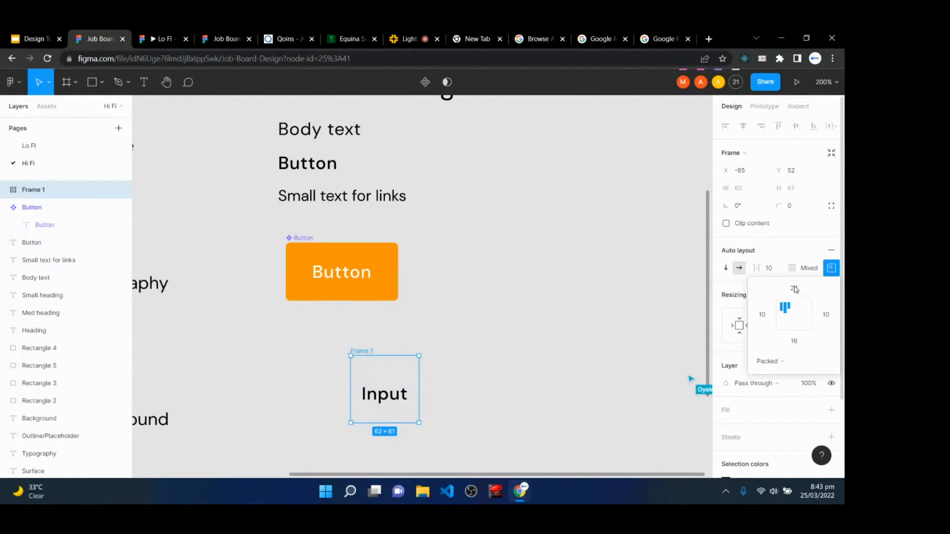
click(762, 317)
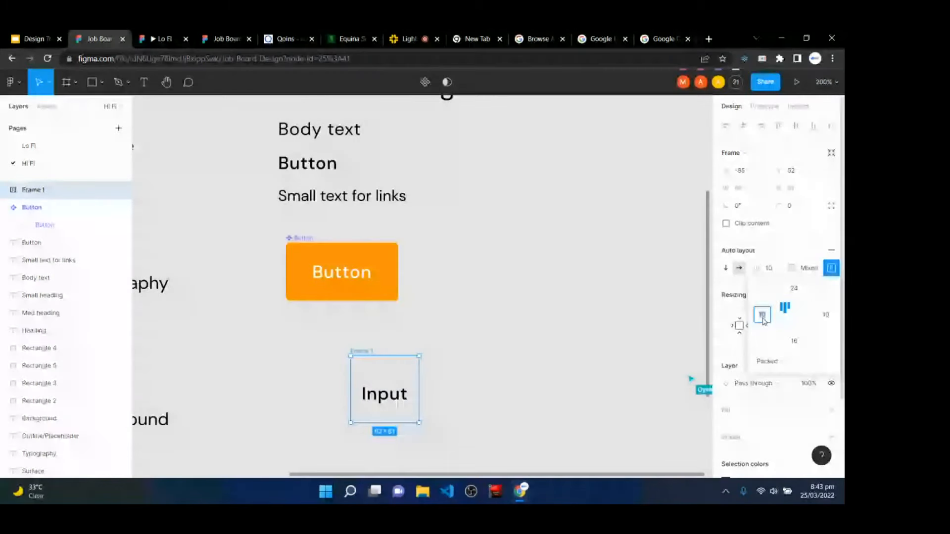
text(16)
key(Return)
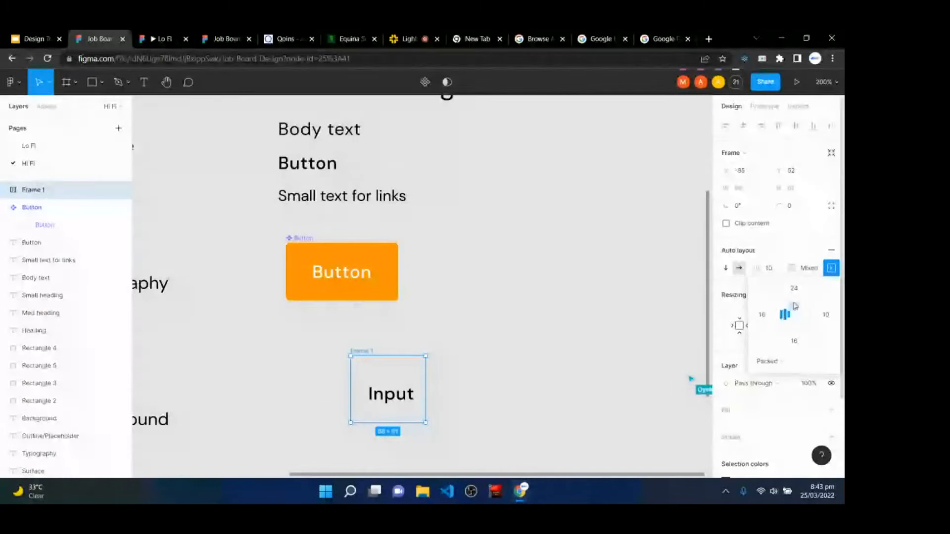
click(832, 268)
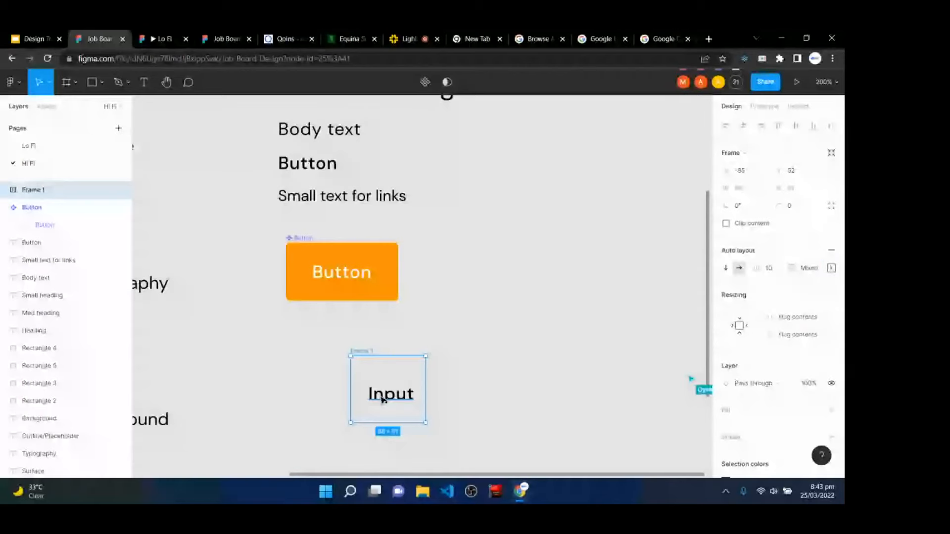
- Place the Input frame below the Button and widen it to 290 px
drag(383, 400, 279, 389)
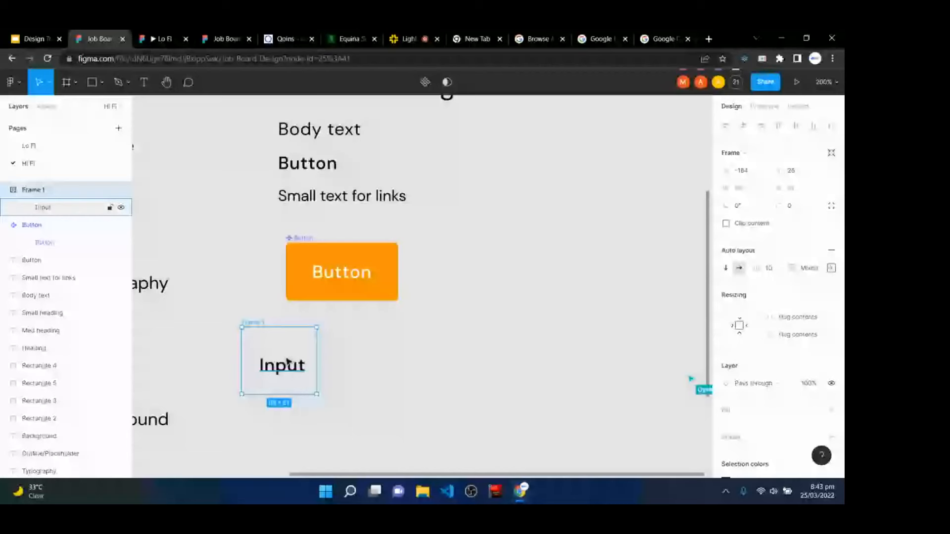
drag(320, 362, 560, 362)
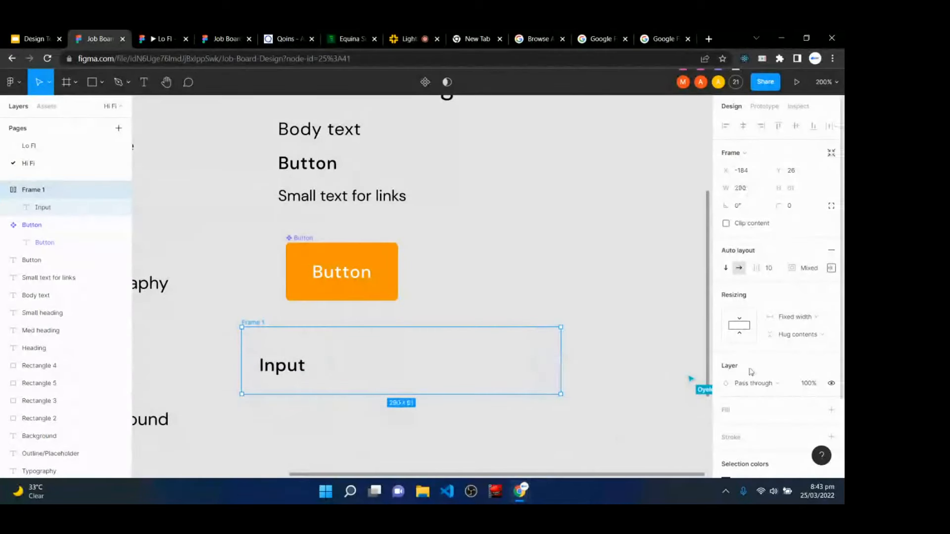
click(813, 412)
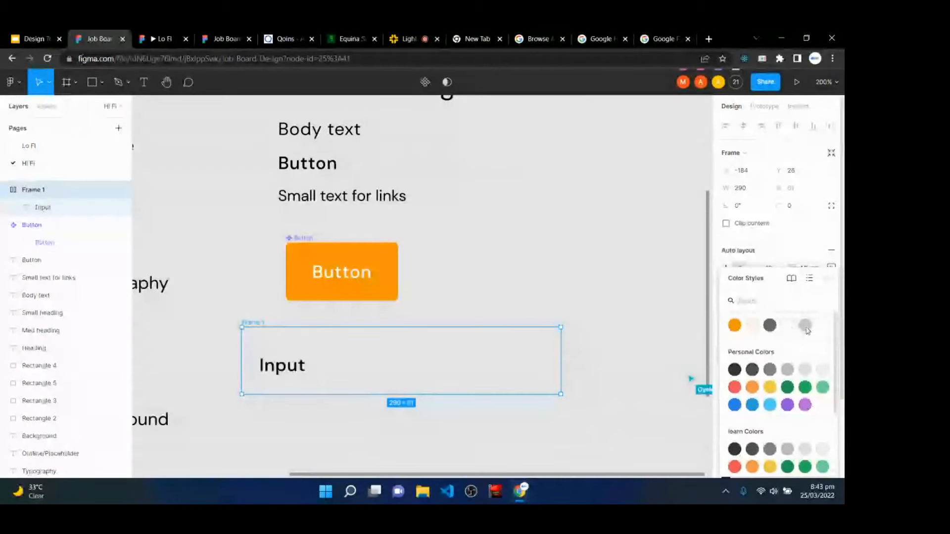
- Fill the Input frame with the Surface style and colour its text with the Outline style
click(805, 326)
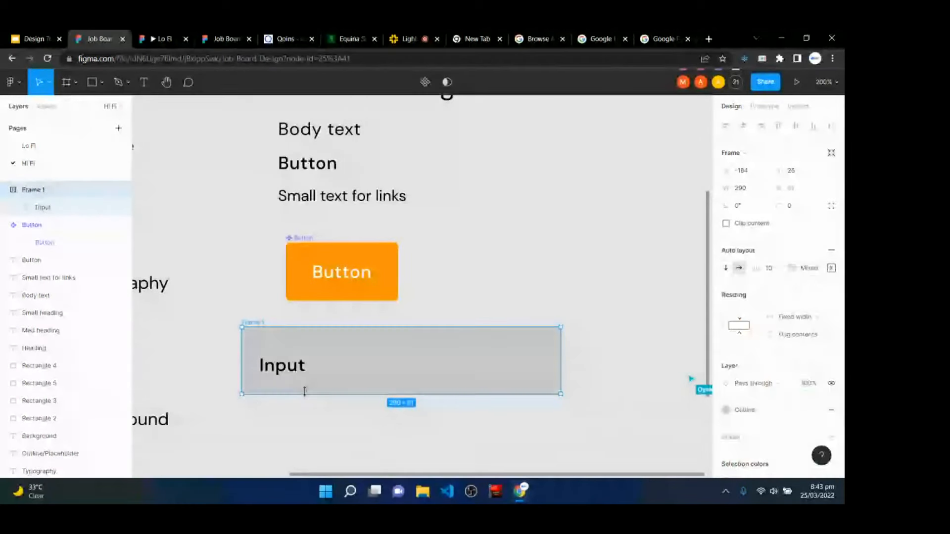
click(295, 369)
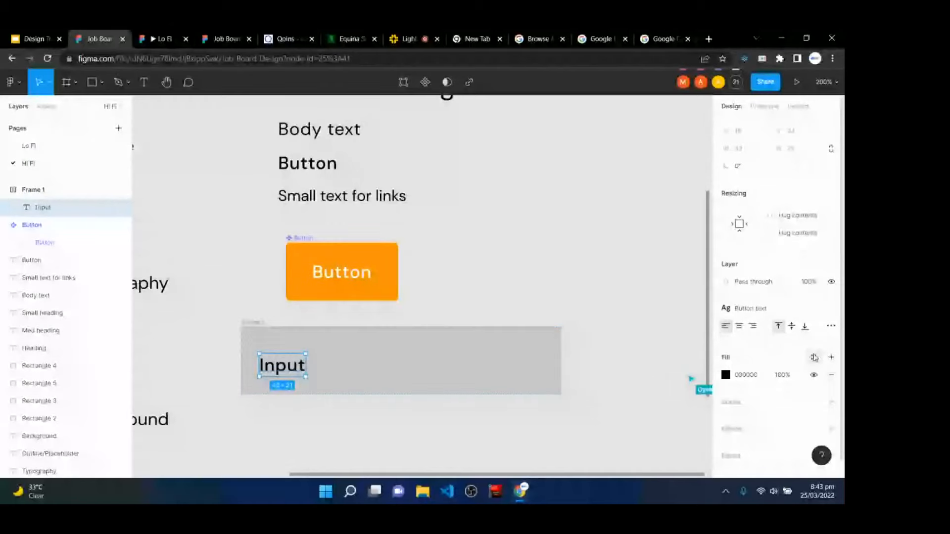
click(814, 357)
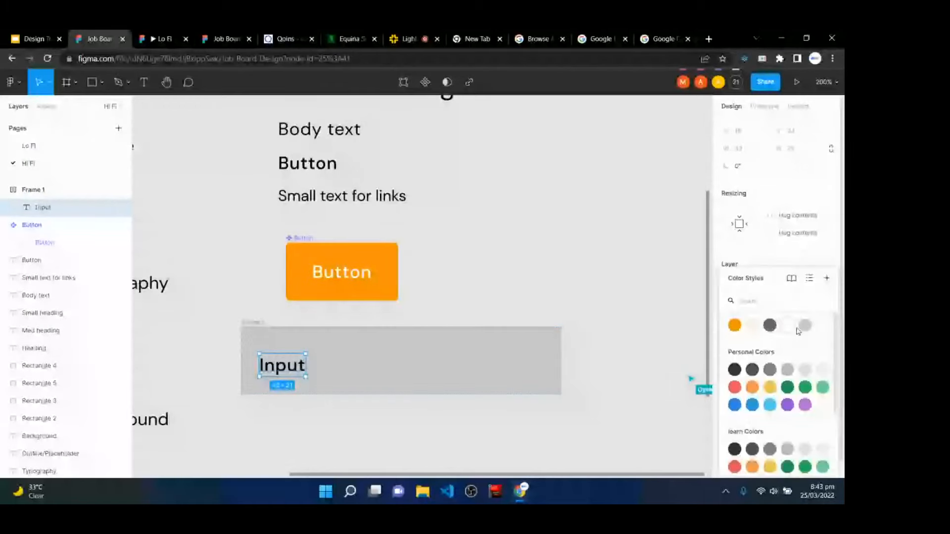
click(797, 328)
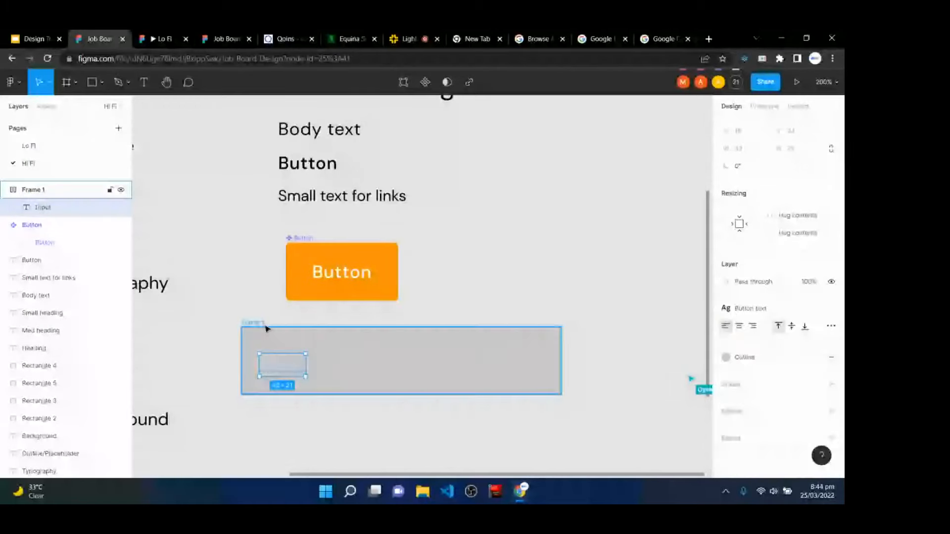
click(266, 328)
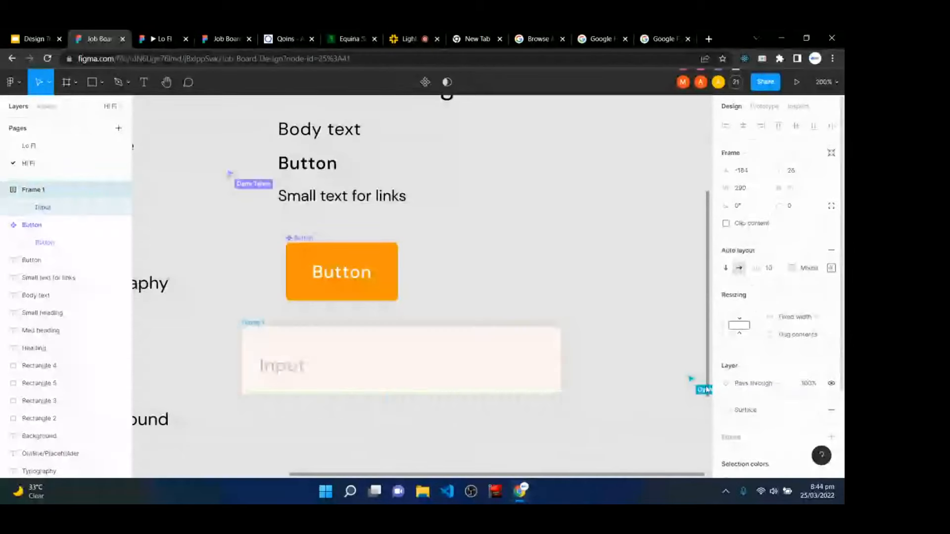
click(271, 374)
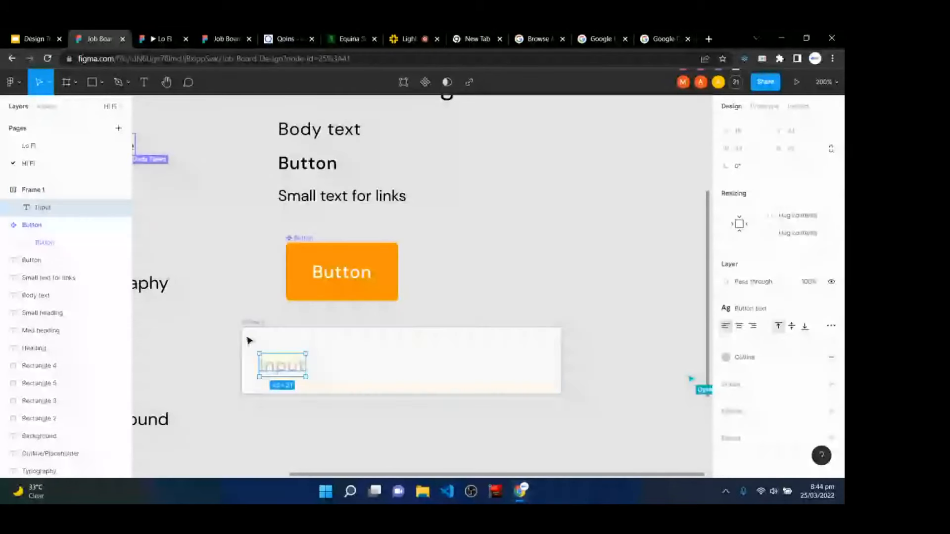
click(249, 341)
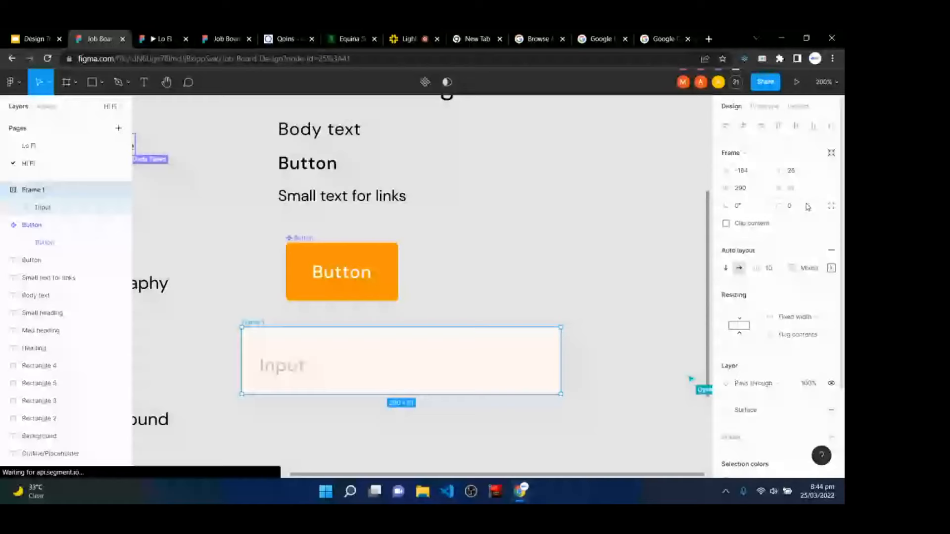
- Give the Input frame 4 px corners and a 1 px Outline border, aligned under the Button
click(808, 207)
text(4)
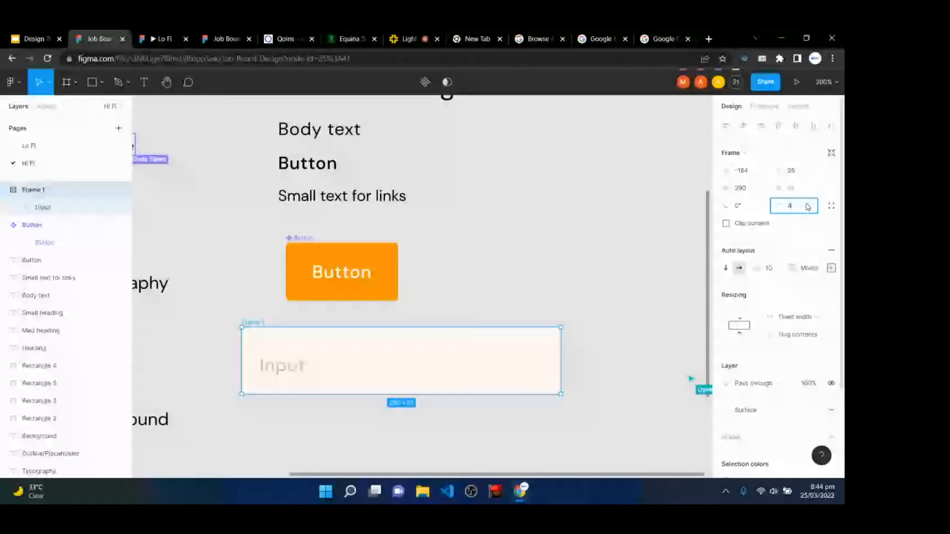
scroll(777, 412, down, 3)
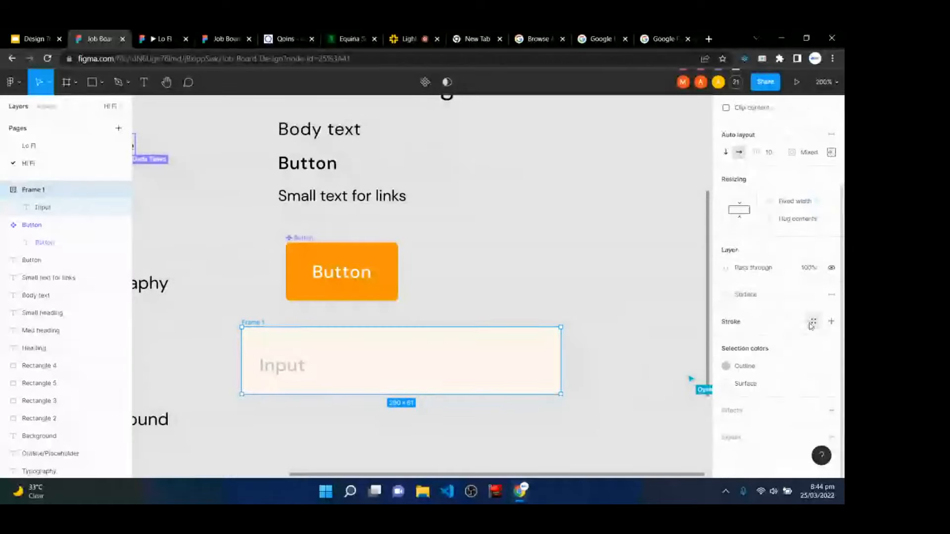
click(812, 323)
click(805, 329)
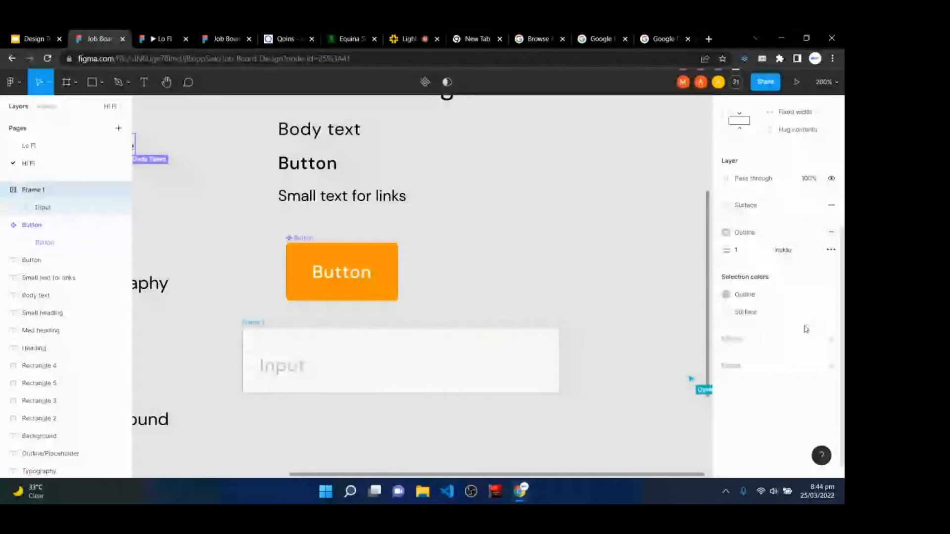
click(396, 445)
click(409, 365)
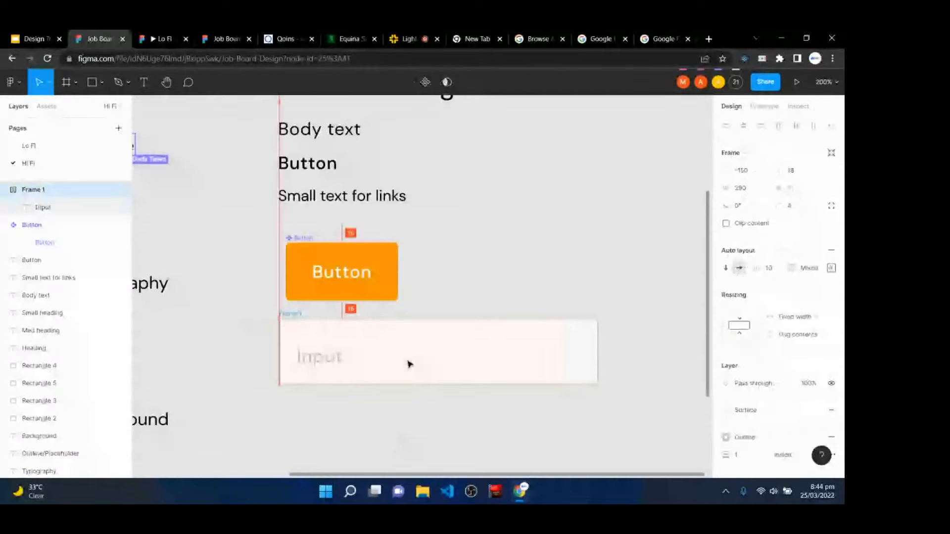
drag(408, 365, 413, 366)
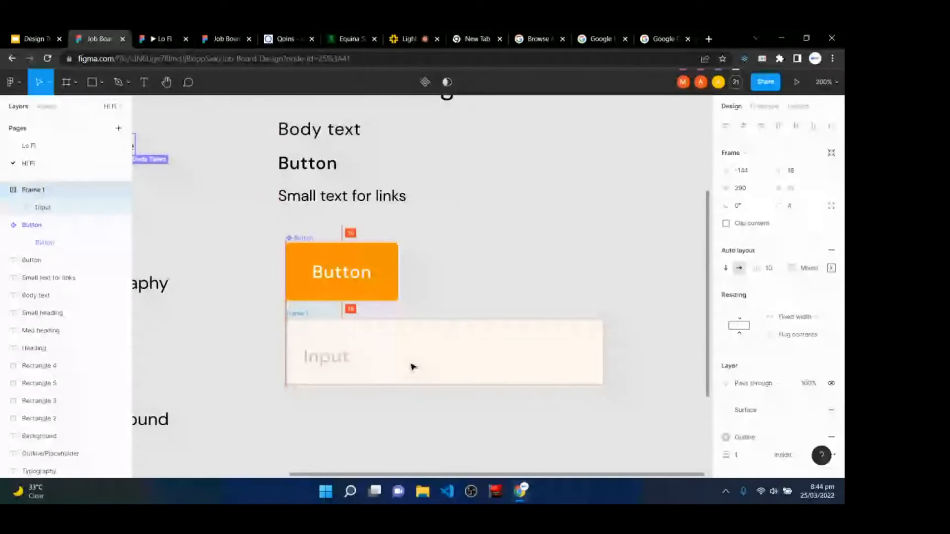
- Rename the frame 'Input' and make it a component
double_click(43, 190)
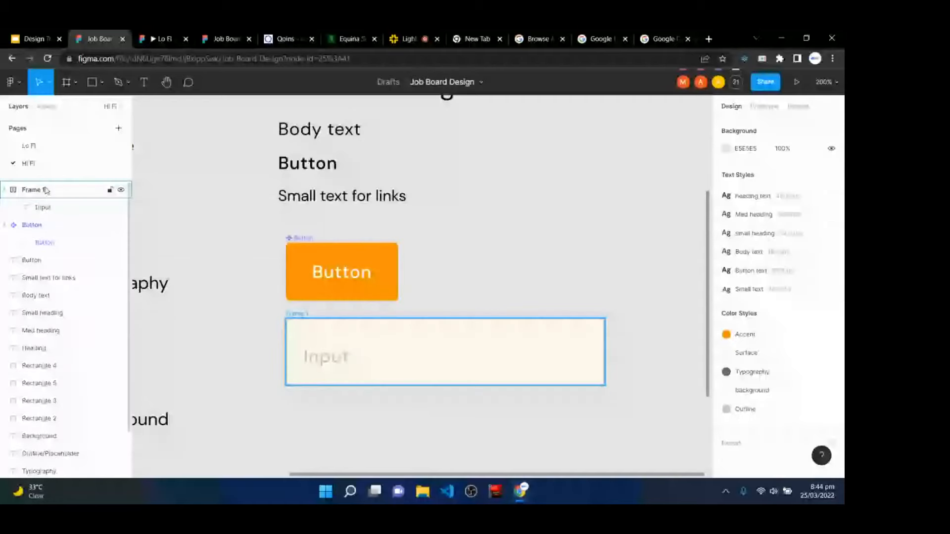
text(Input)
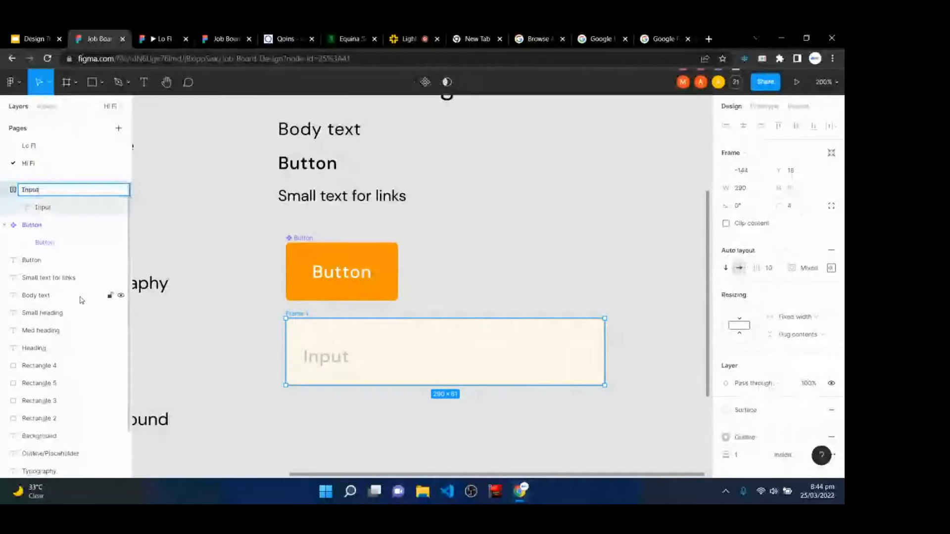
key(Return)
key(ctrl+alt+k)
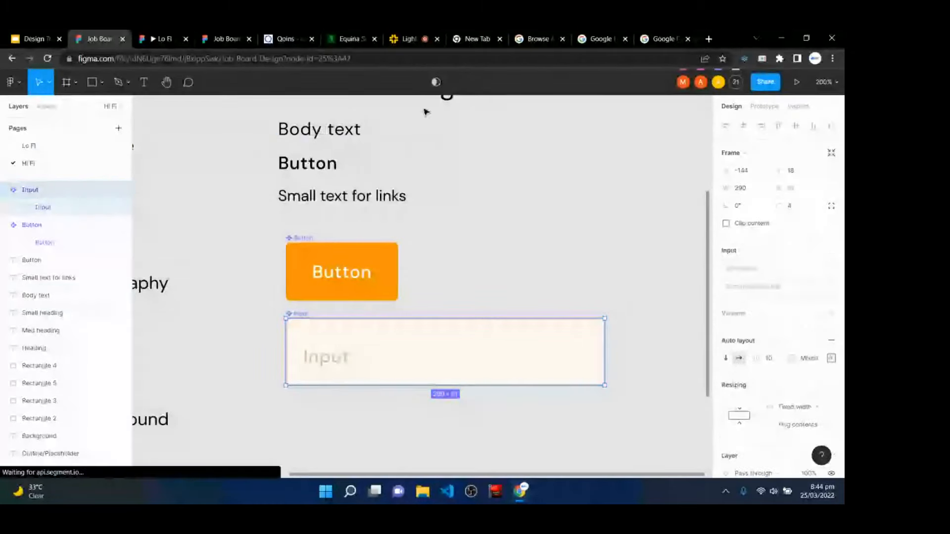
- Add an 'Upload' text label below the Input field and wrap it in an auto-layout frame
click(444, 302)
scroll(442, 332, down, 5)
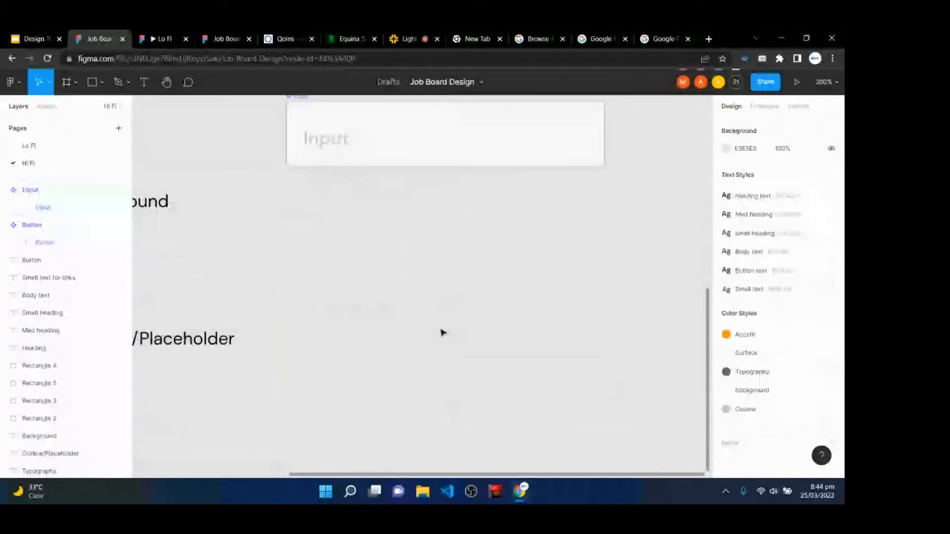
scroll(443, 333, up, 3)
scroll(443, 332, down, 1)
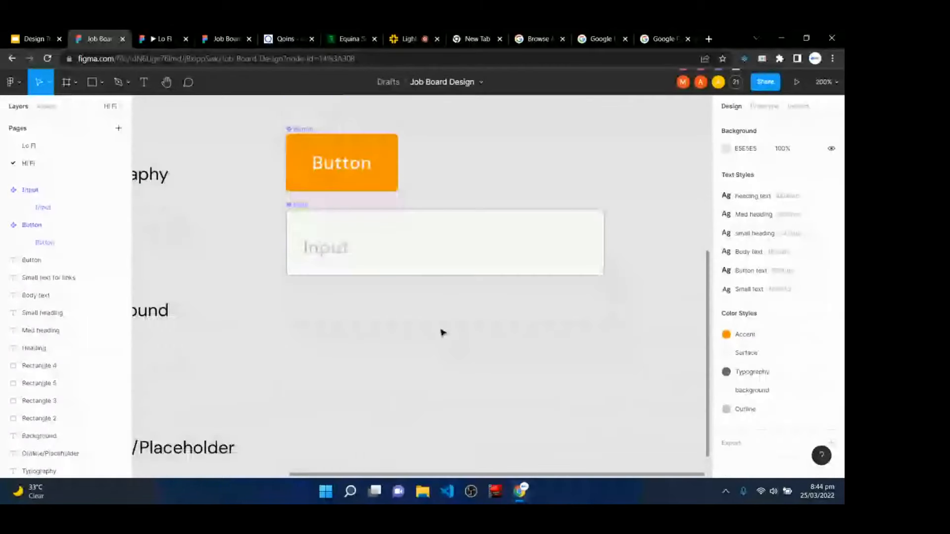
key(t)
click(299, 320)
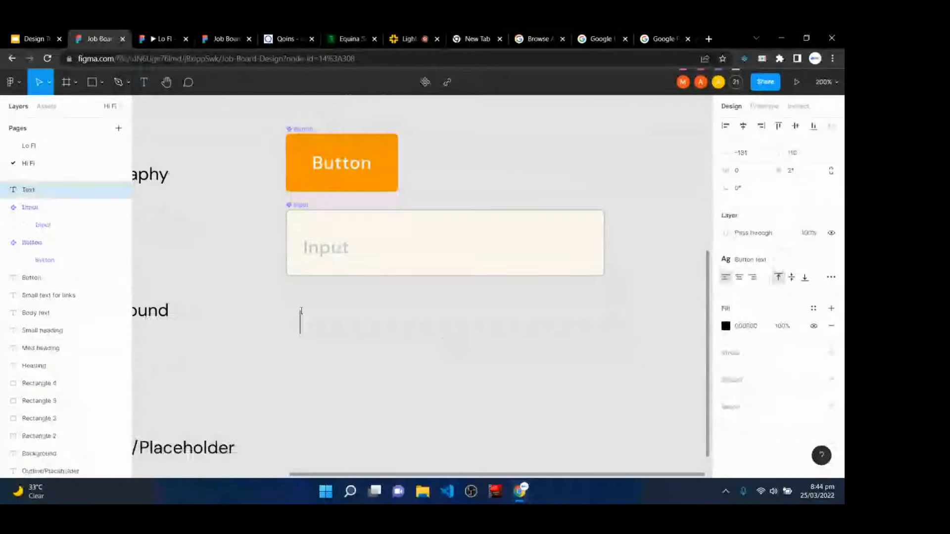
text(Upload)
key(Escape)
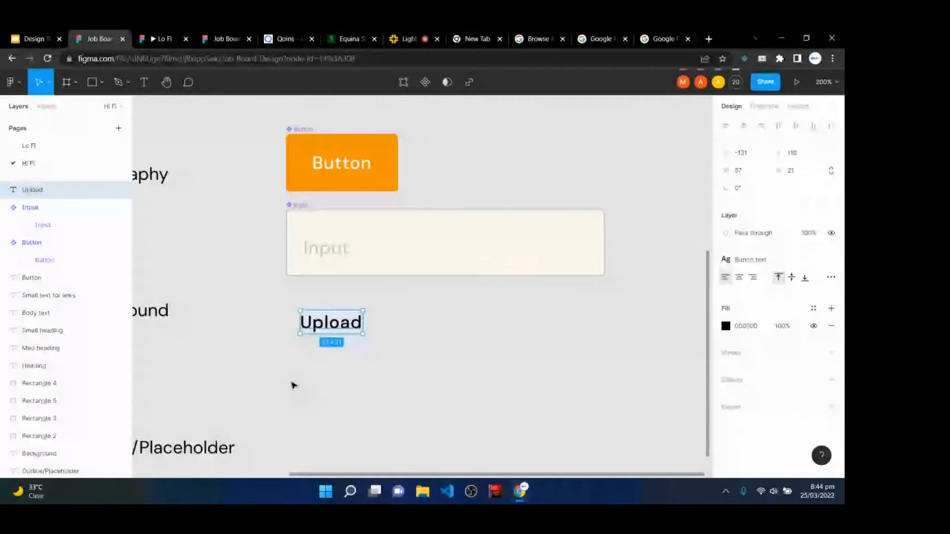
key(shift+a)
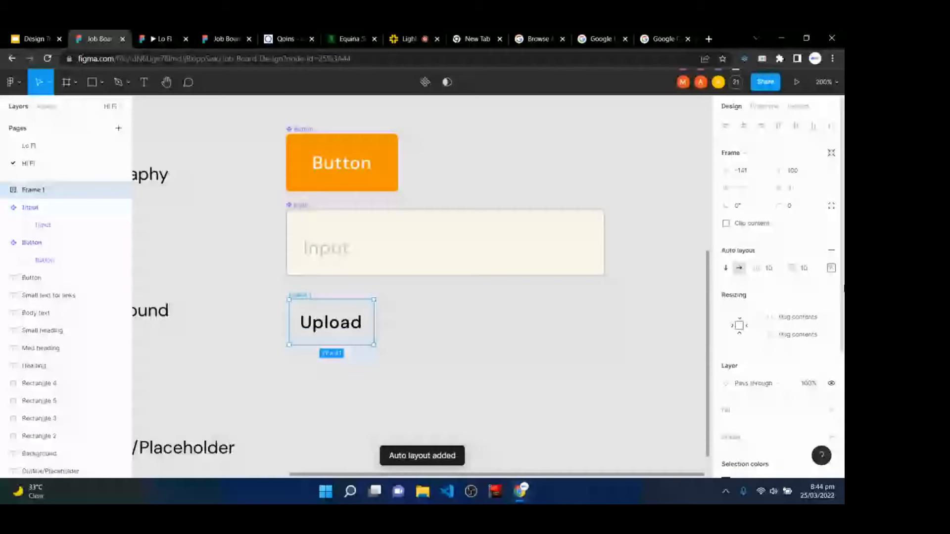
click(831, 267)
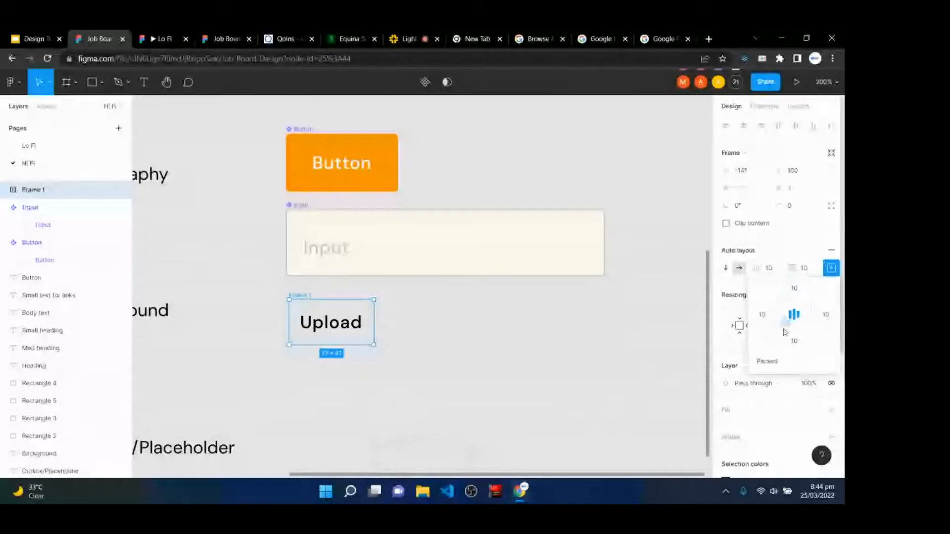
click(833, 267)
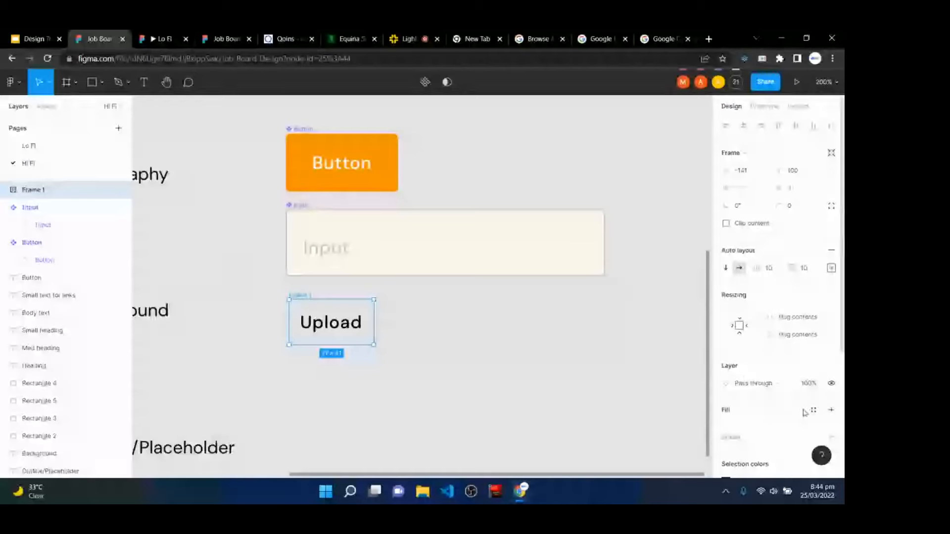
- Fill the Upload frame with the Surface style and colour its text with the Outline style
click(813, 411)
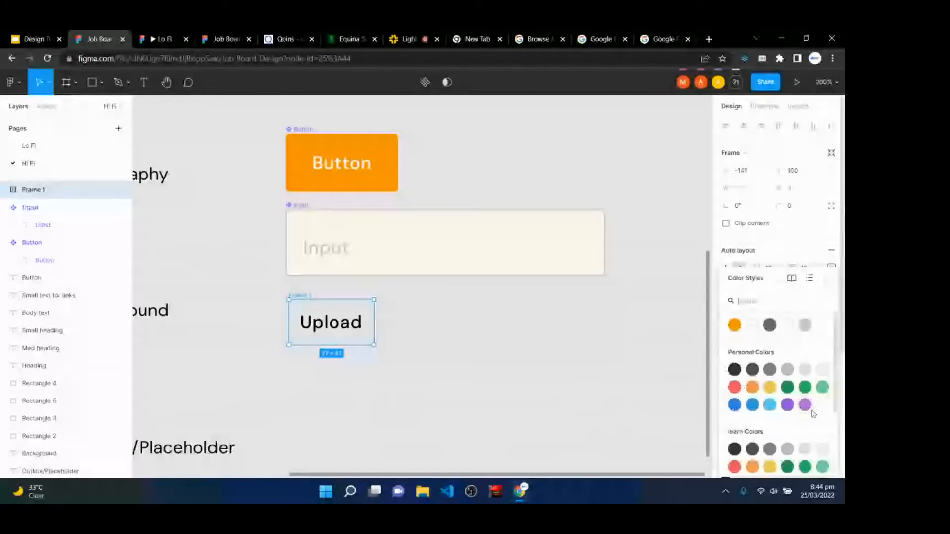
click(754, 329)
click(332, 331)
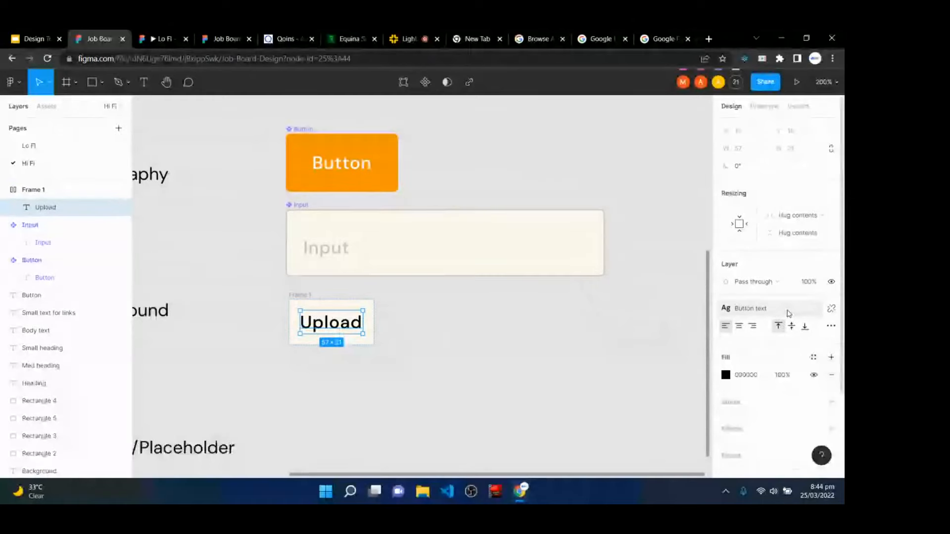
click(813, 357)
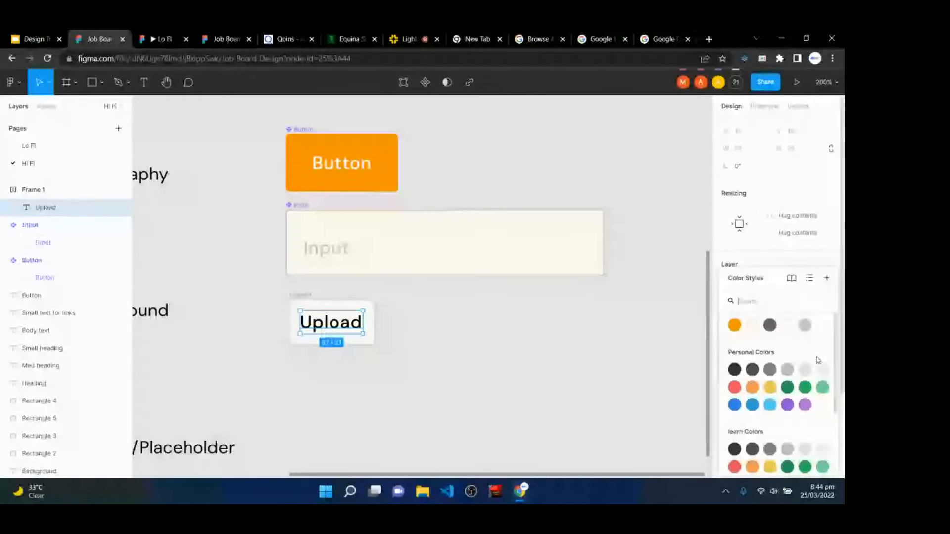
click(771, 326)
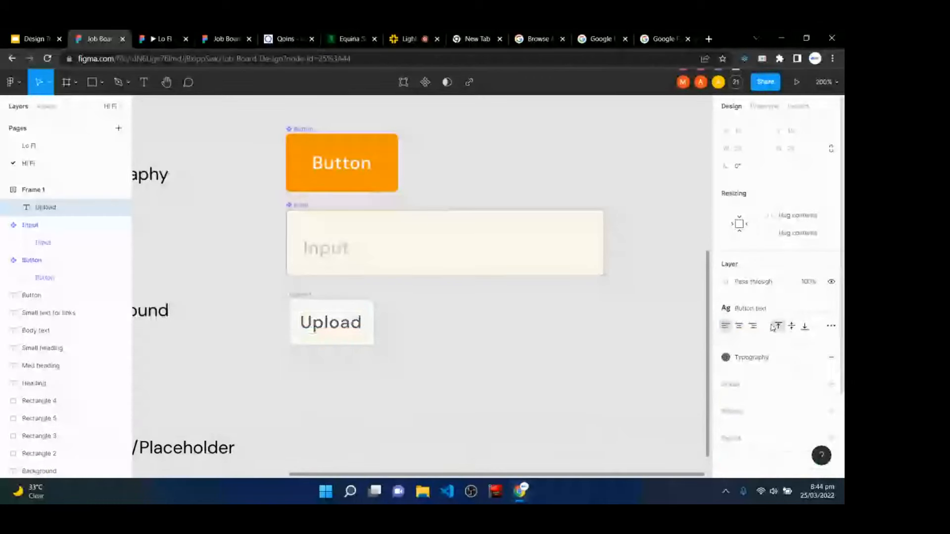
click(768, 359)
click(804, 324)
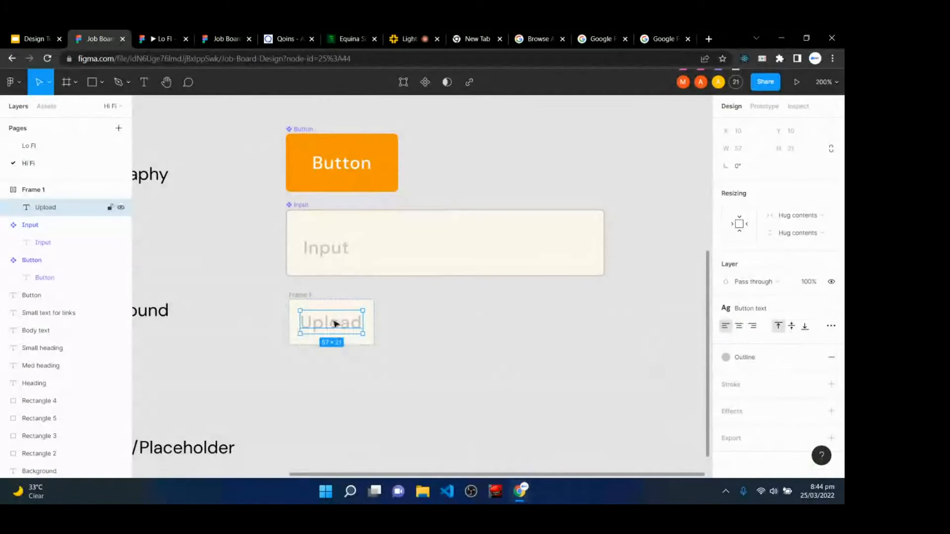
- Set the Upload frame's corner radius to 4 and briefly check the Lighthall class page
click(299, 303)
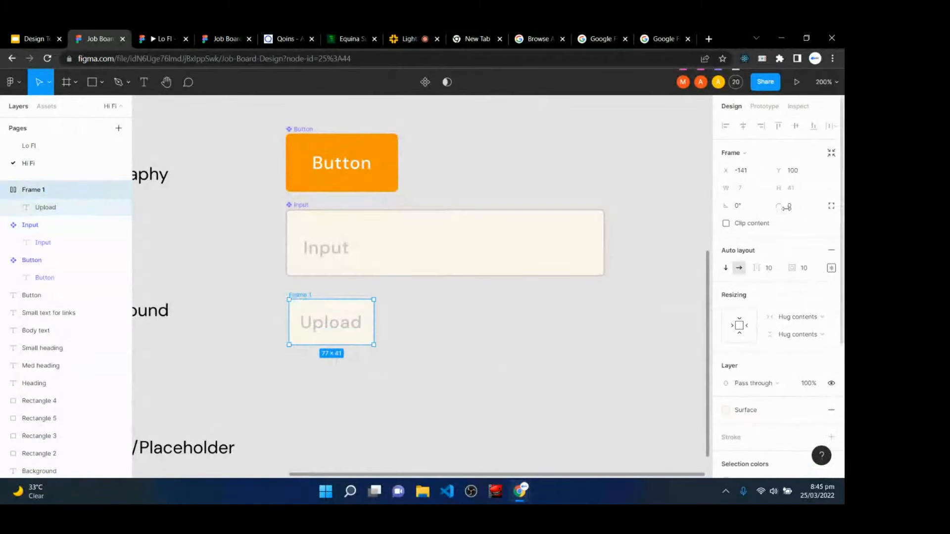
click(789, 207)
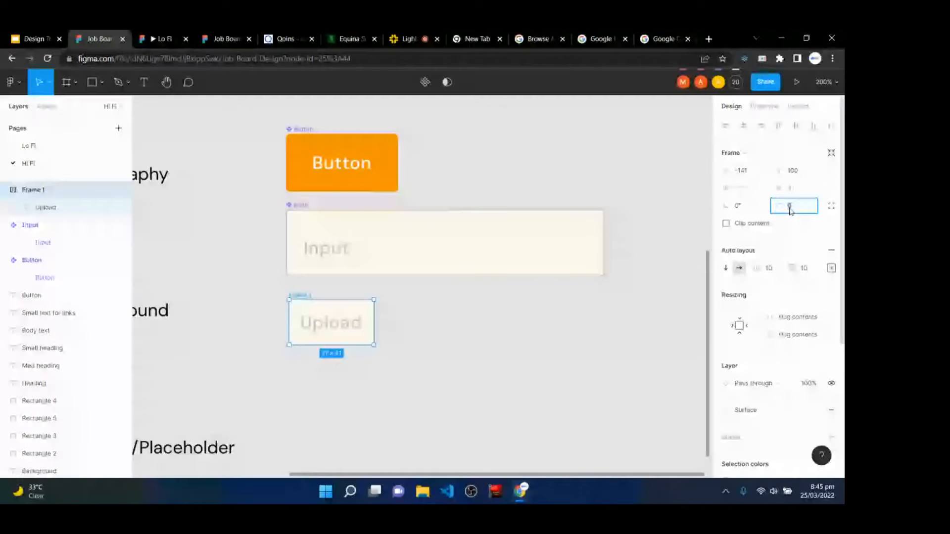
text(4)
key(Return)
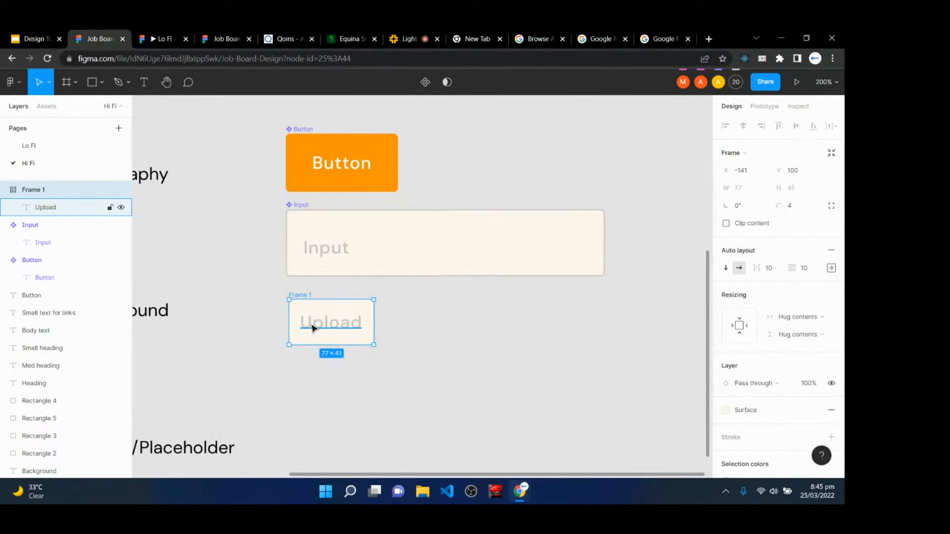
click(421, 34)
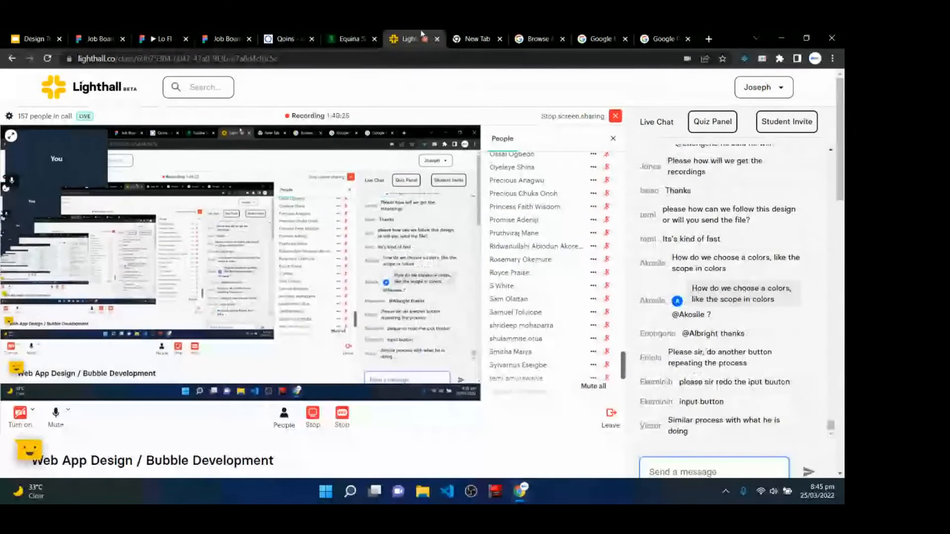
click(98, 33)
- Make the Upload frame a component and rename it 'Upload button'
click(375, 342)
click(831, 269)
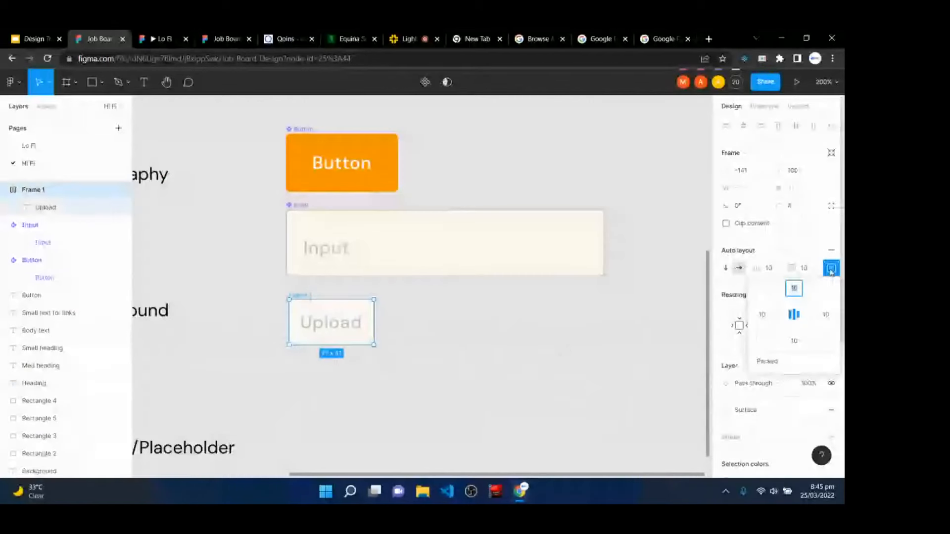
click(831, 268)
click(425, 82)
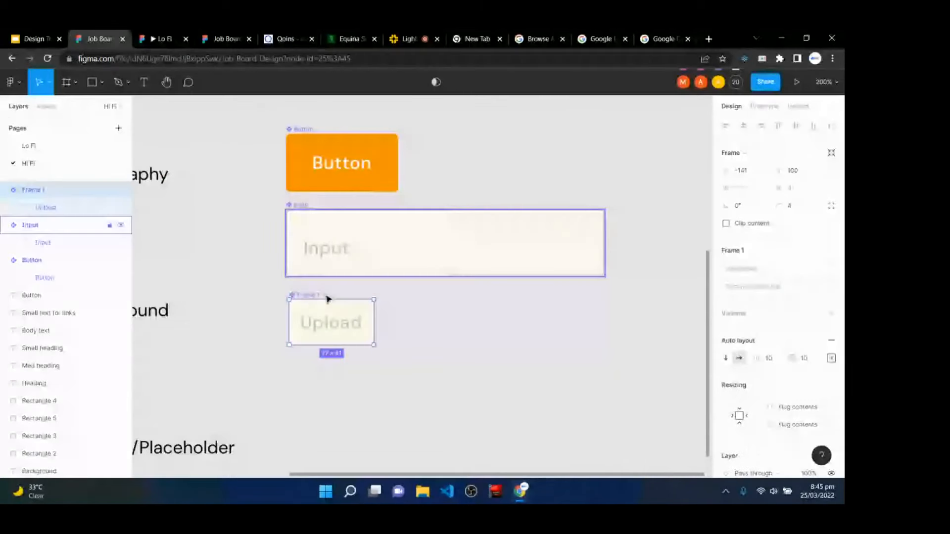
right_click(55, 190)
click(111, 291)
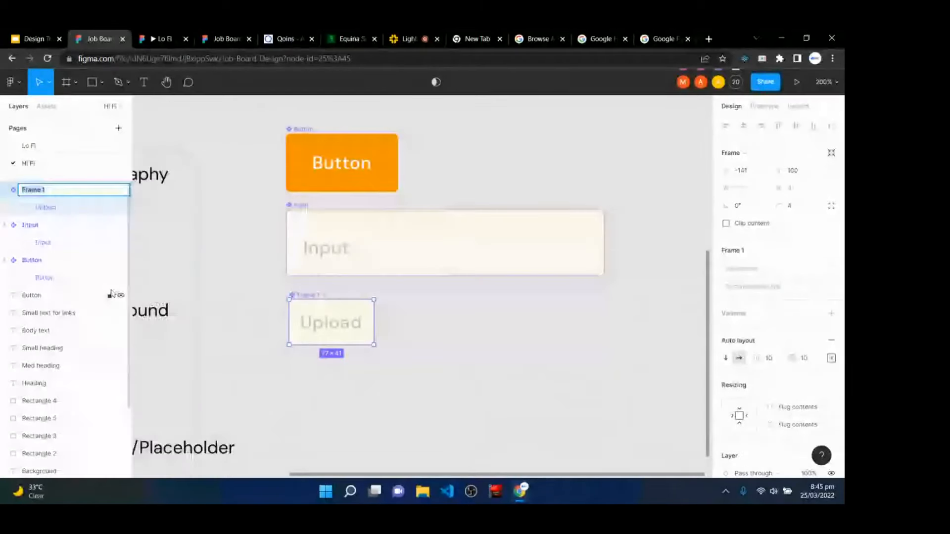
text(Uplo)
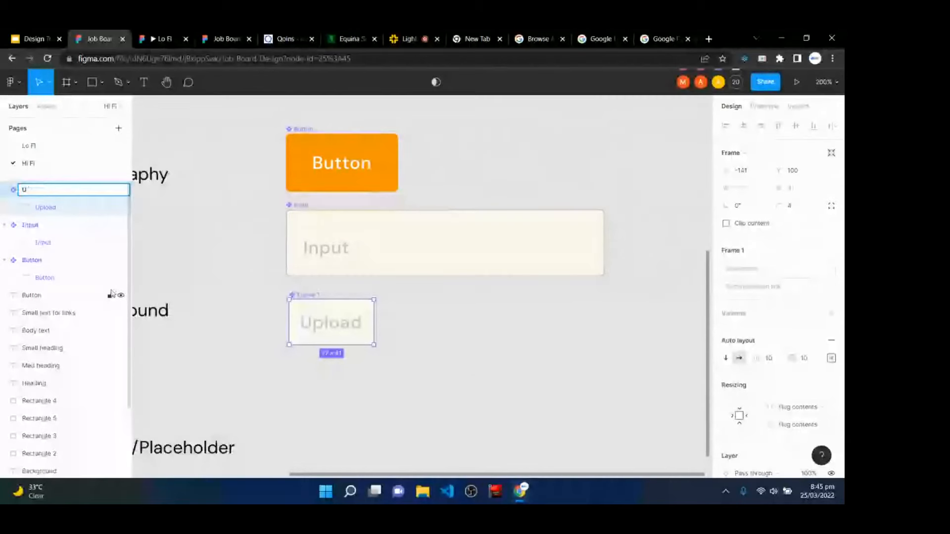
text(ad button)
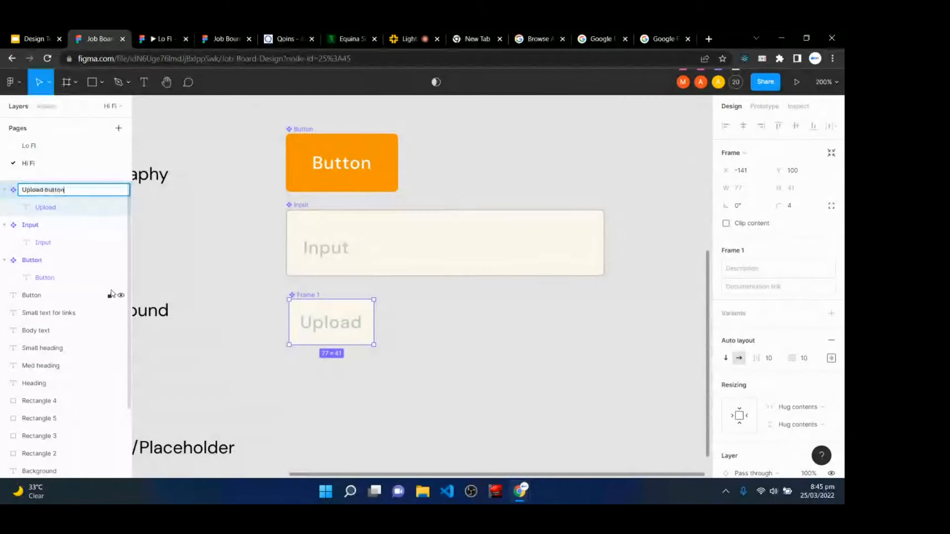
key(Return)
click(445, 347)
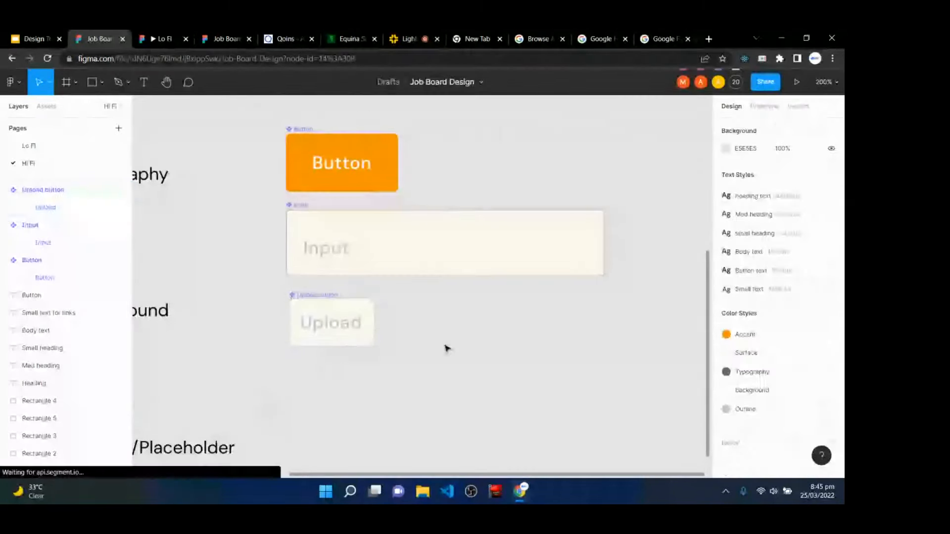
scroll(440, 338, up, 1)
- Zoom out to review the swatches, text styles and components, then switch to the Lighthall class page
key(ctrl+minus)
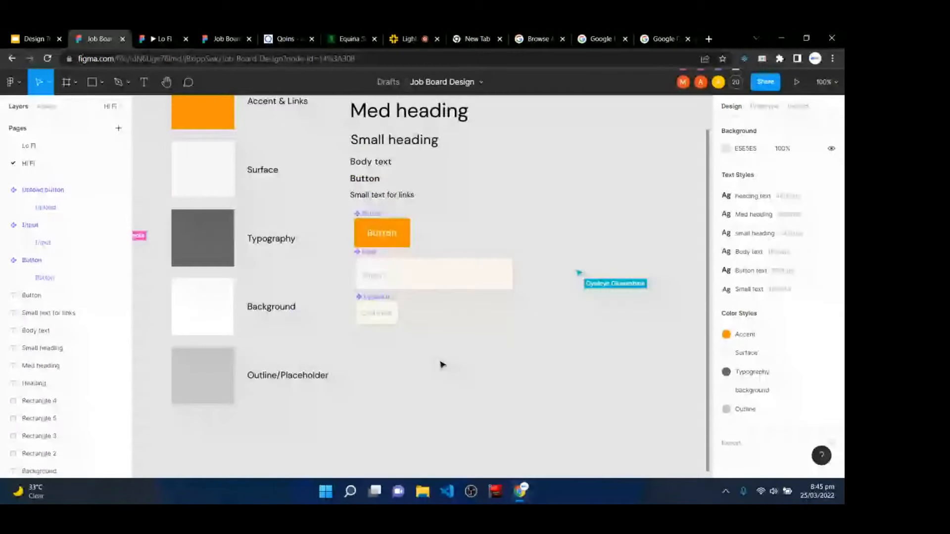
scroll(442, 365, up, 2)
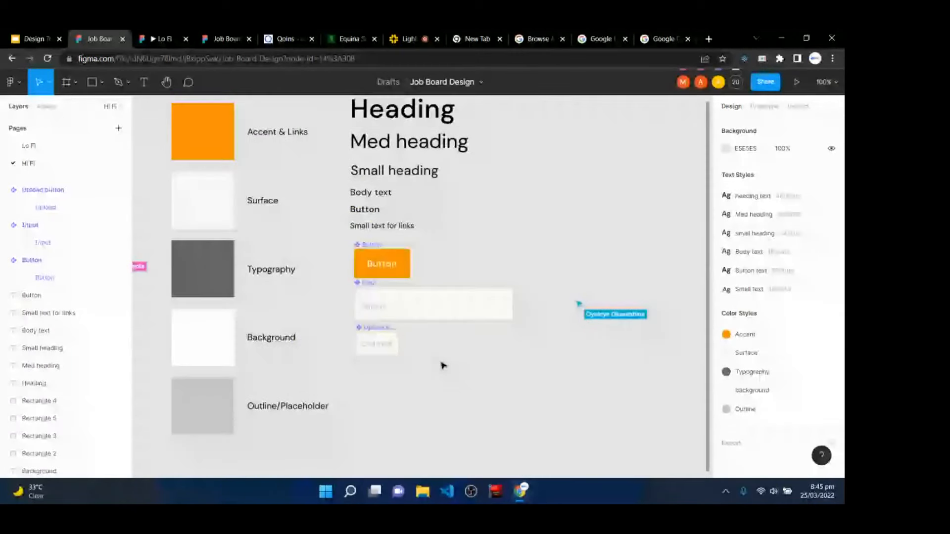
scroll(442, 364, up, 3)
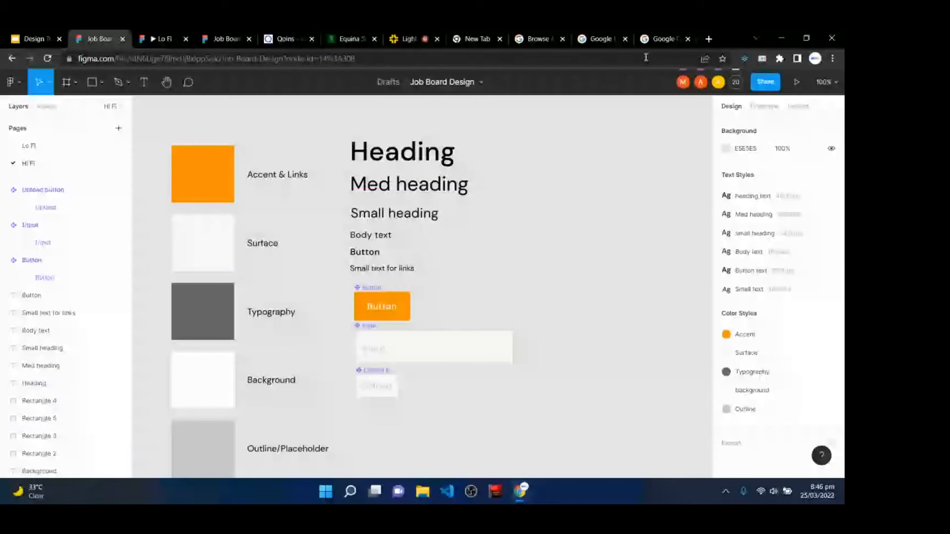
click(415, 35)
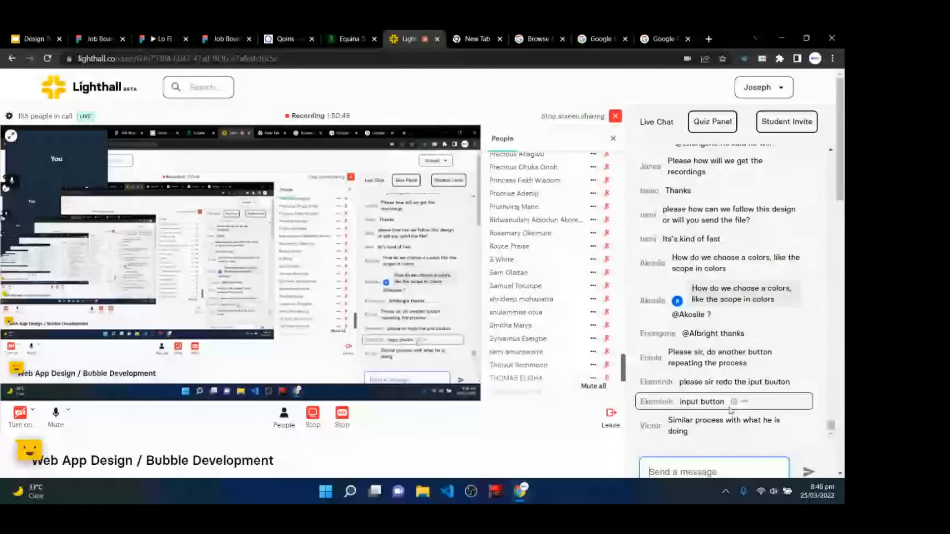
scroll(718, 347, up, 2)
scroll(718, 347, up, 3)
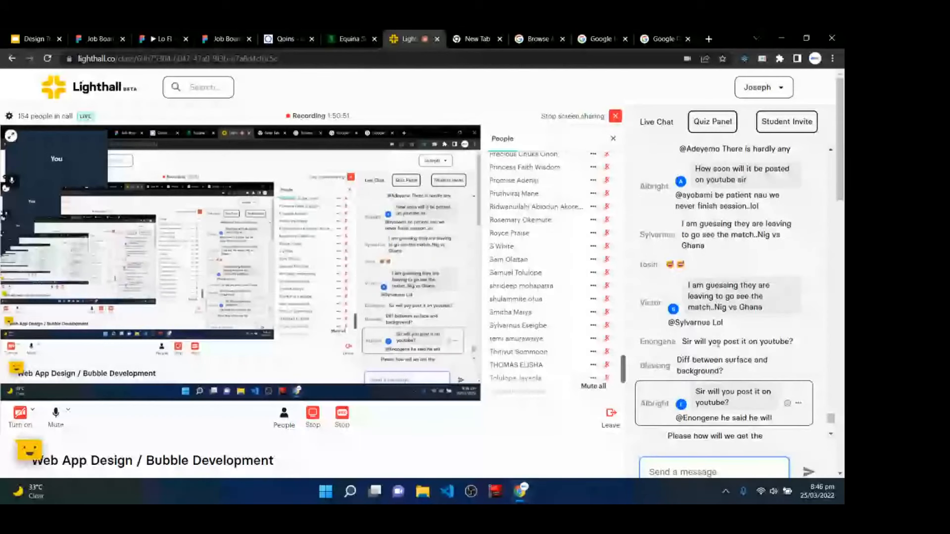
scroll(718, 343, up, 5)
scroll(718, 343, down, 2)
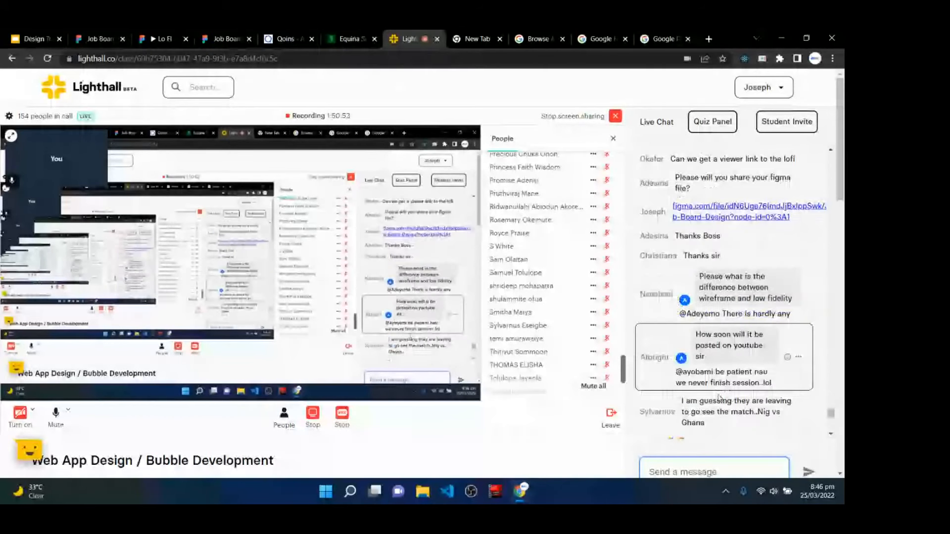
scroll(719, 398, down, 3)
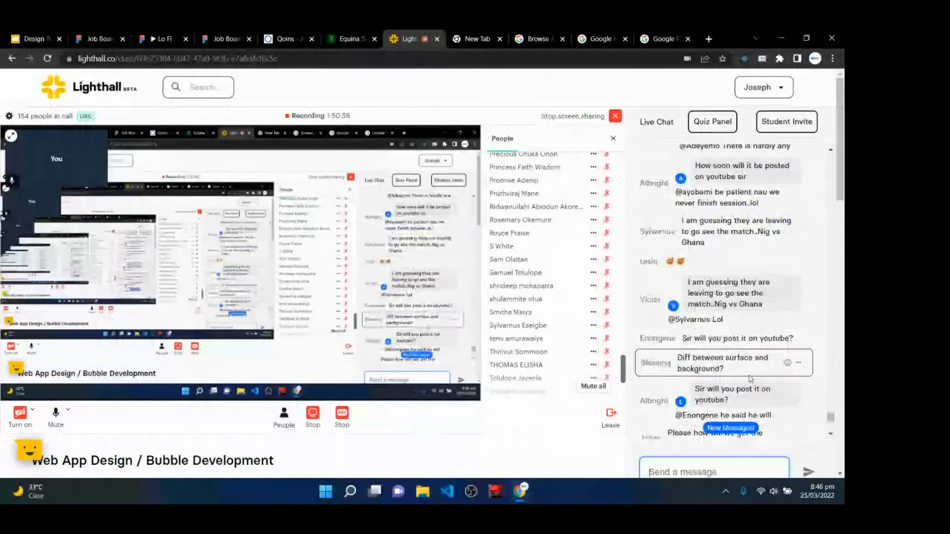
scroll(750, 379, down, 5)
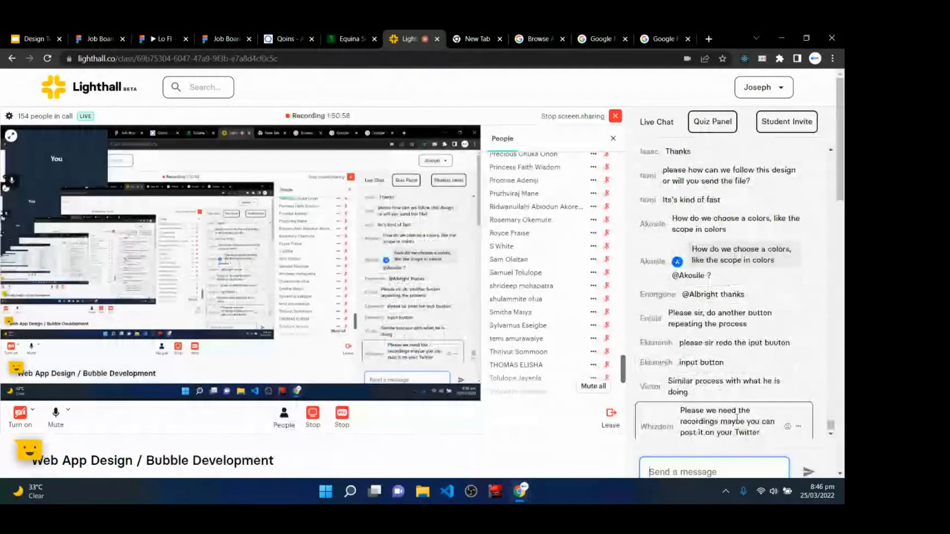
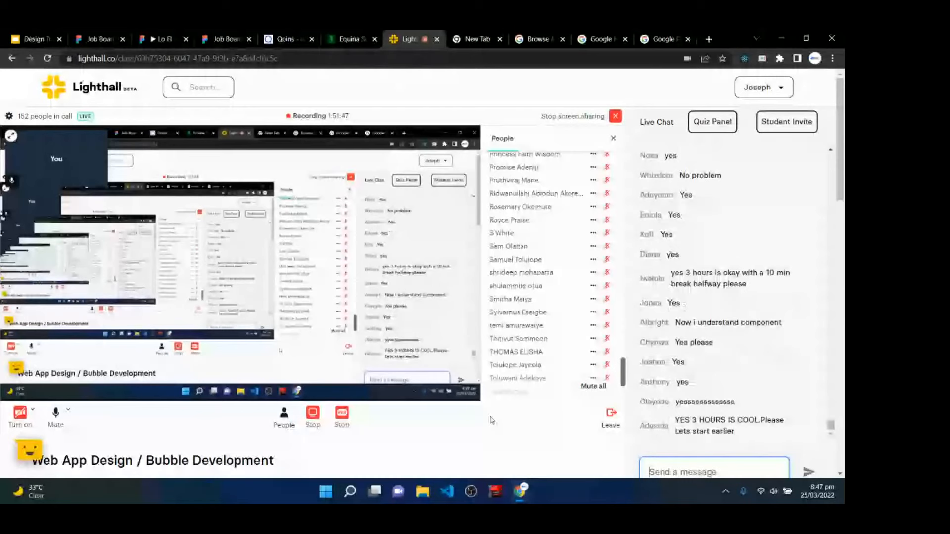
- Switch from the Lighthall call to the Figma Job Board Design file's Hi Fi page
click(96, 39)
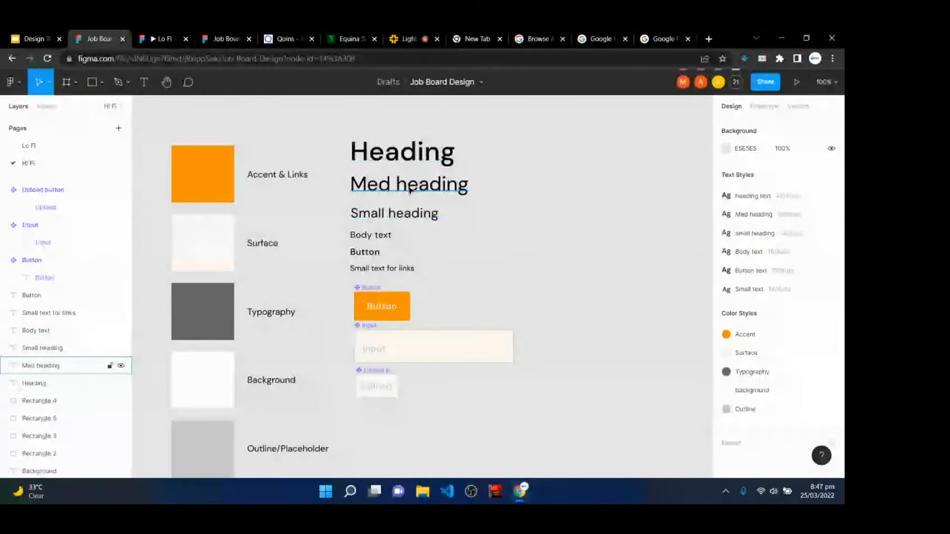
- Check the file's collaborator list, close it, and return to the Lighthall live call
click(736, 82)
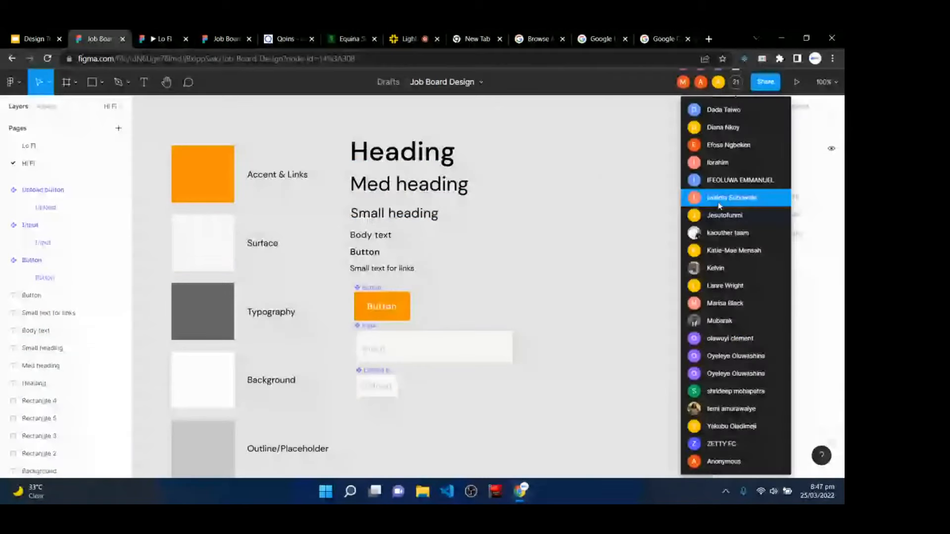
click(618, 285)
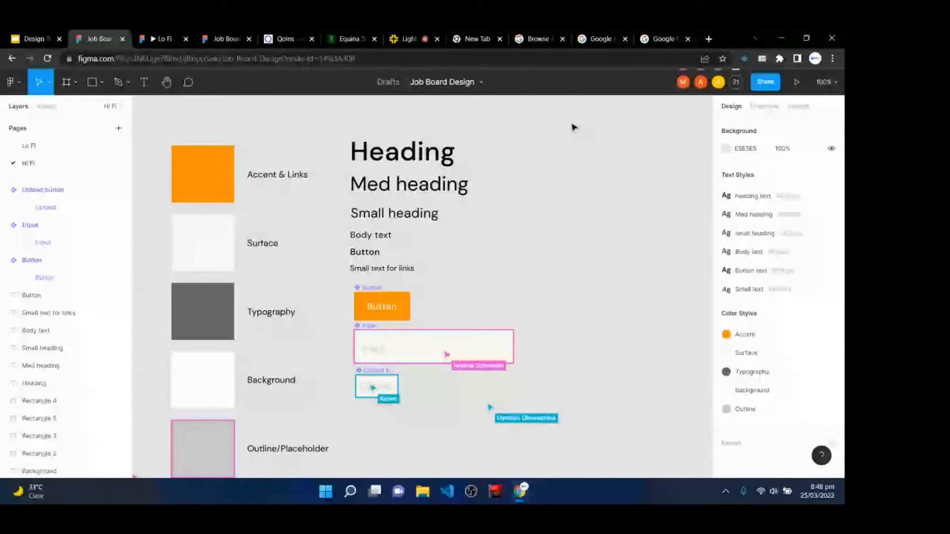
click(405, 37)
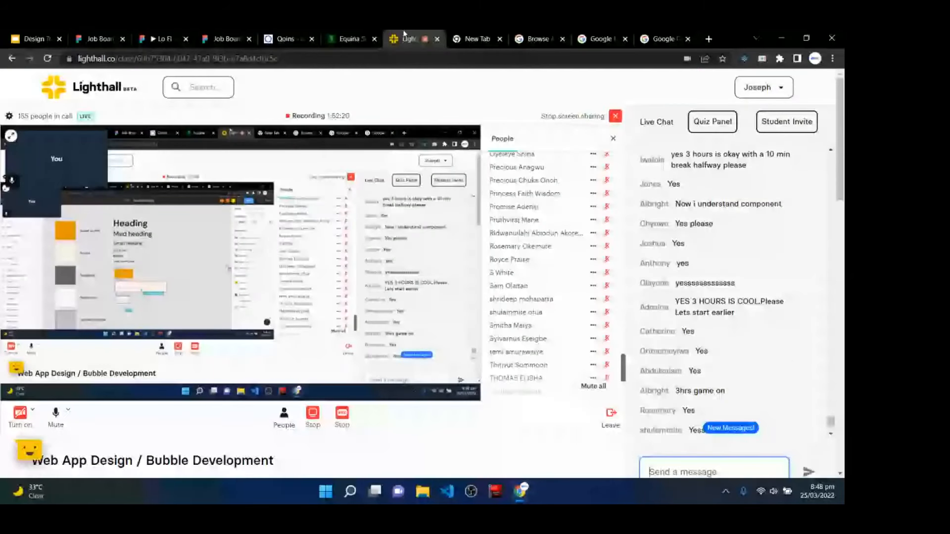
- Read the newest Lighthall chat messages, then go back to the Figma Job Board file
scroll(715, 341, down, 4)
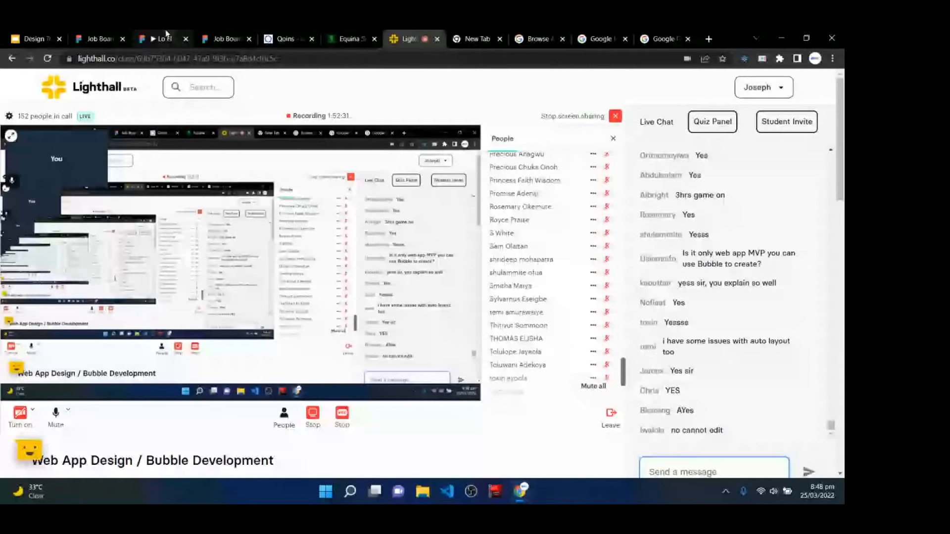
click(113, 35)
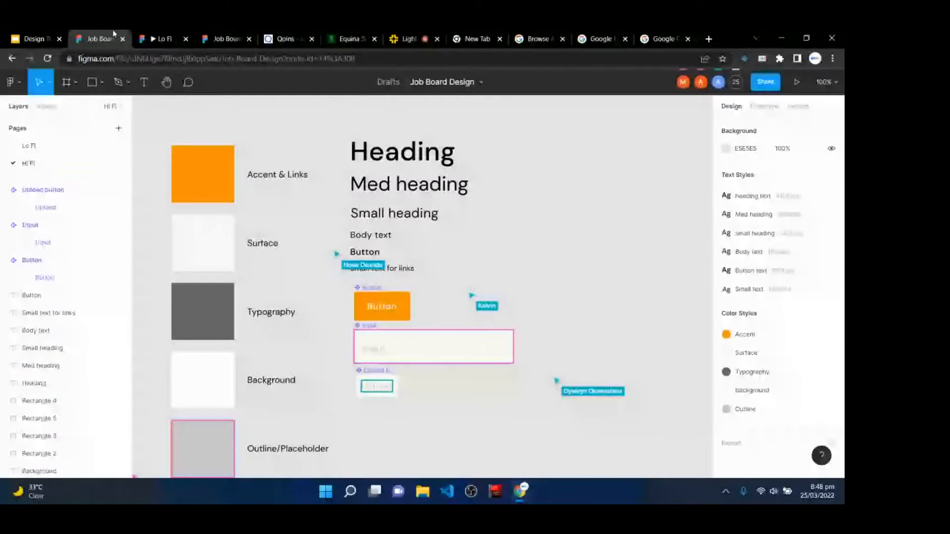
- Give new invitees edit access and copy the Job Board Design share link
click(765, 82)
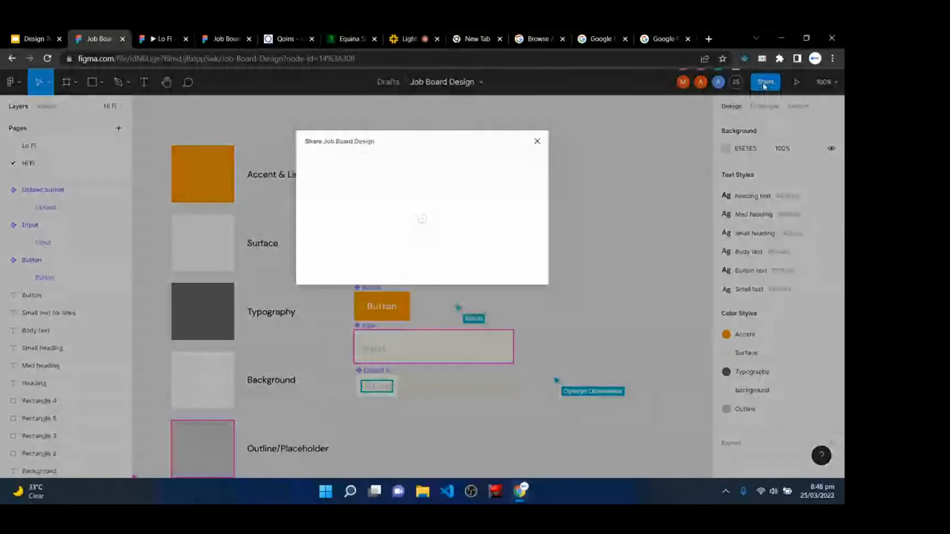
click(468, 205)
click(459, 192)
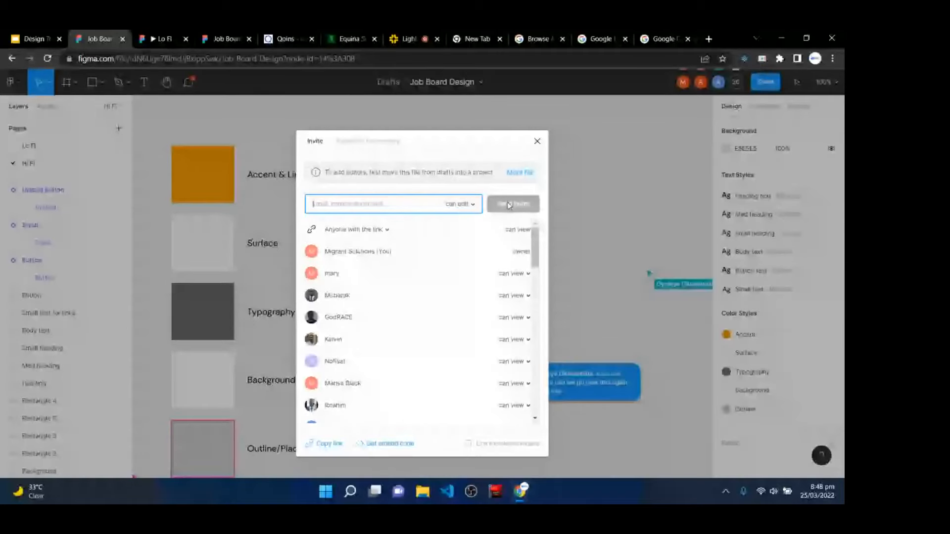
click(325, 444)
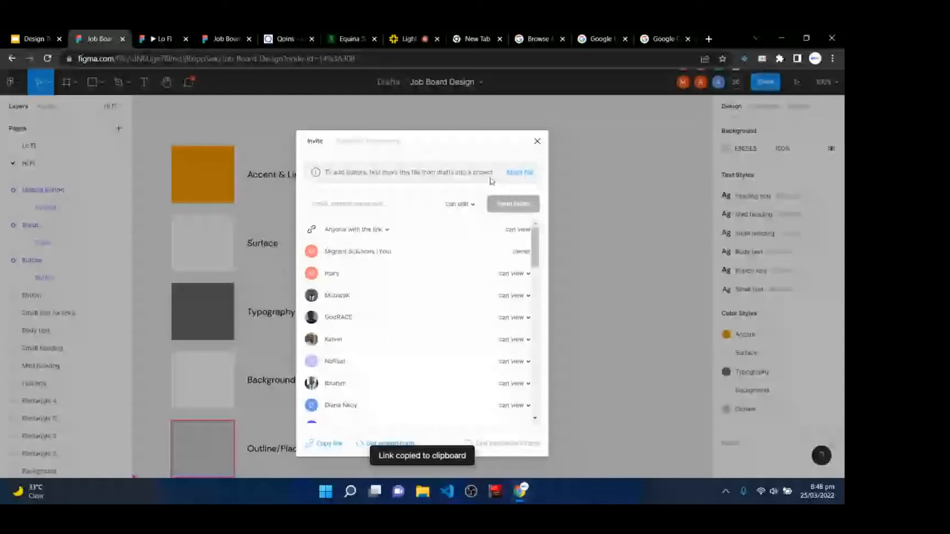
- Try giving a collaborator edit access, dismiss the move-to-project prompt, and close sharing
click(518, 274)
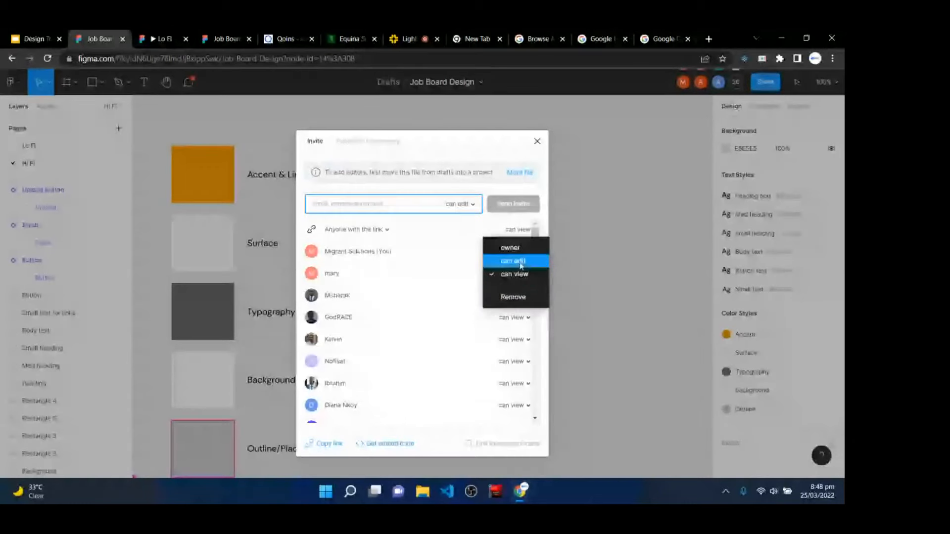
click(520, 265)
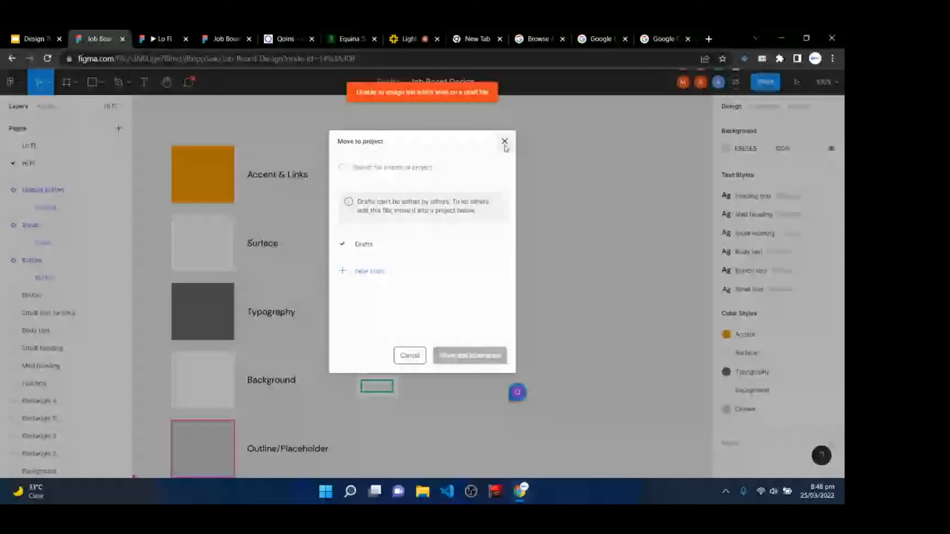
click(505, 142)
click(537, 142)
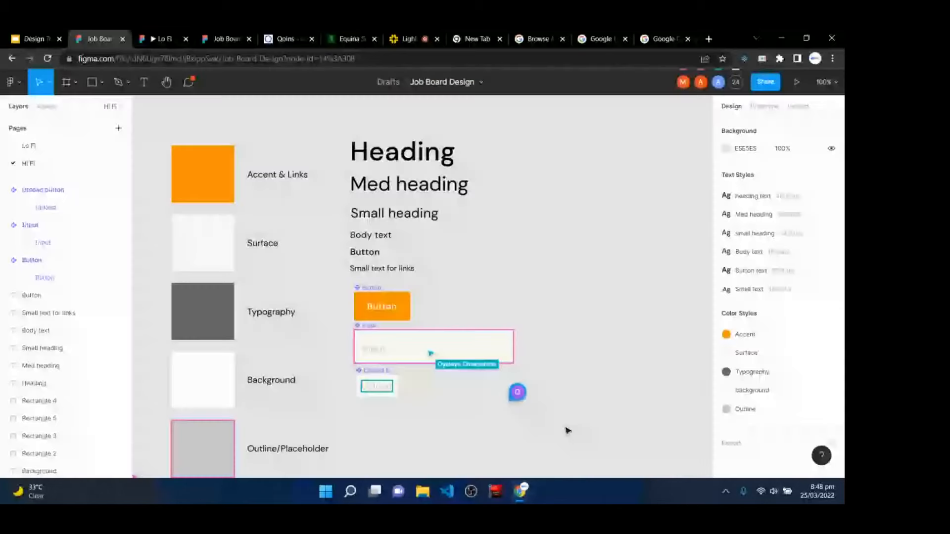
- Open a blank browser tab, show the Figma file's comments, then return to Lighthall
click(709, 40)
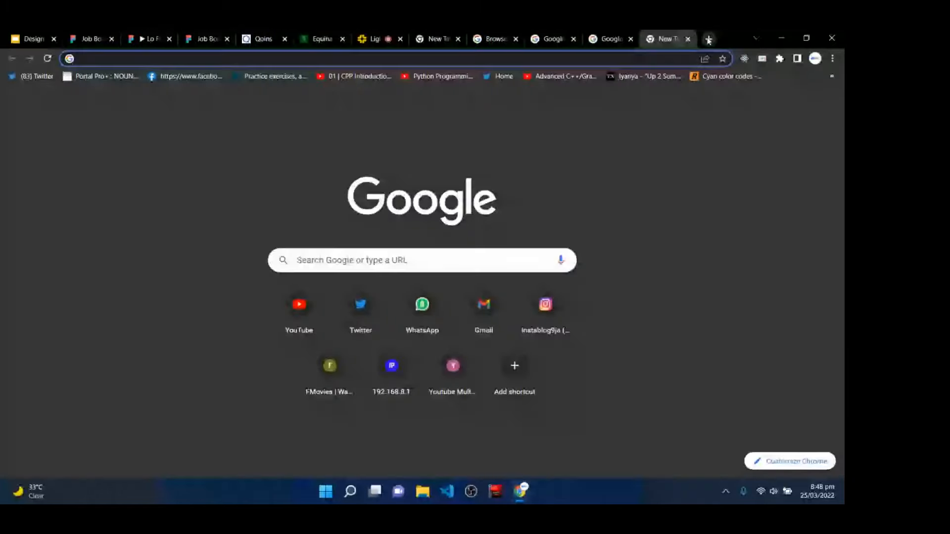
click(109, 34)
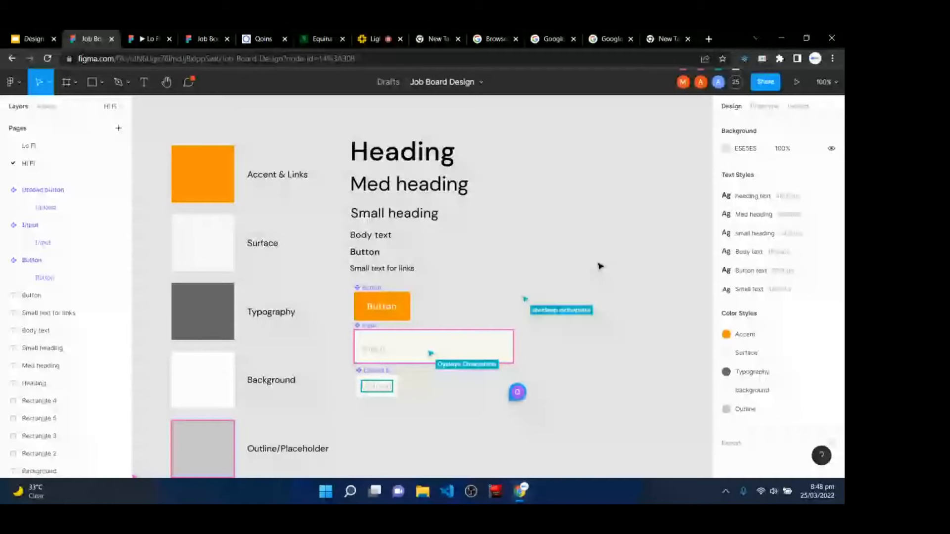
click(188, 85)
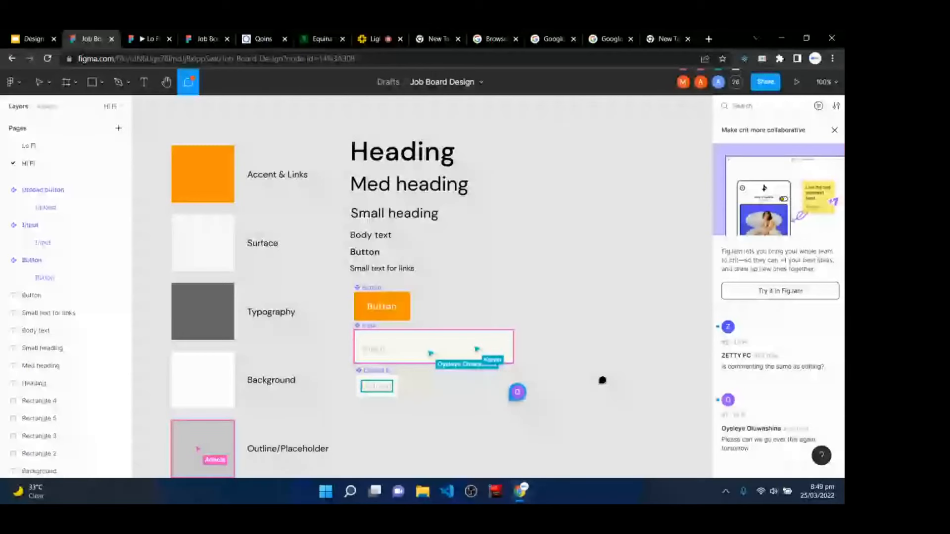
click(387, 35)
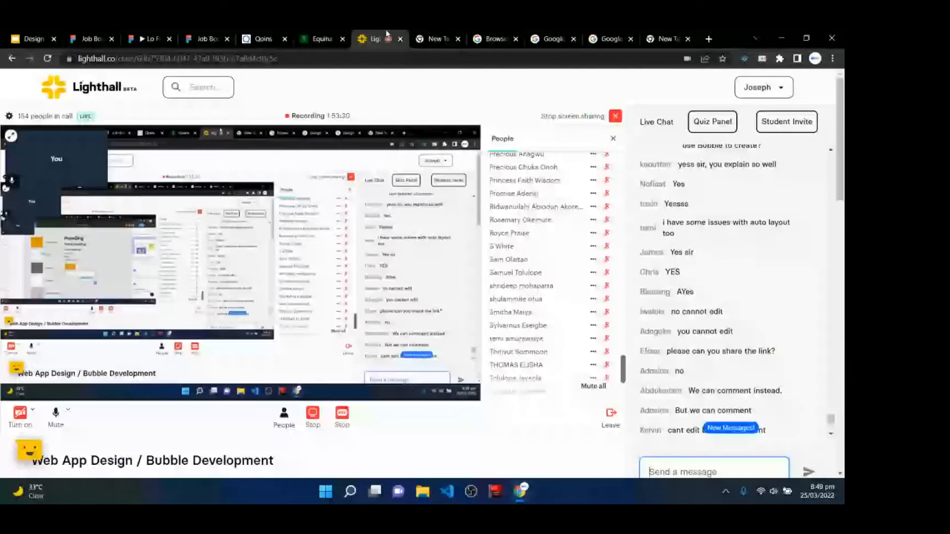
- Copy the Figma Job Board Design file's URL and post it in the Lighthall live chat
scroll(716, 374, down, 5)
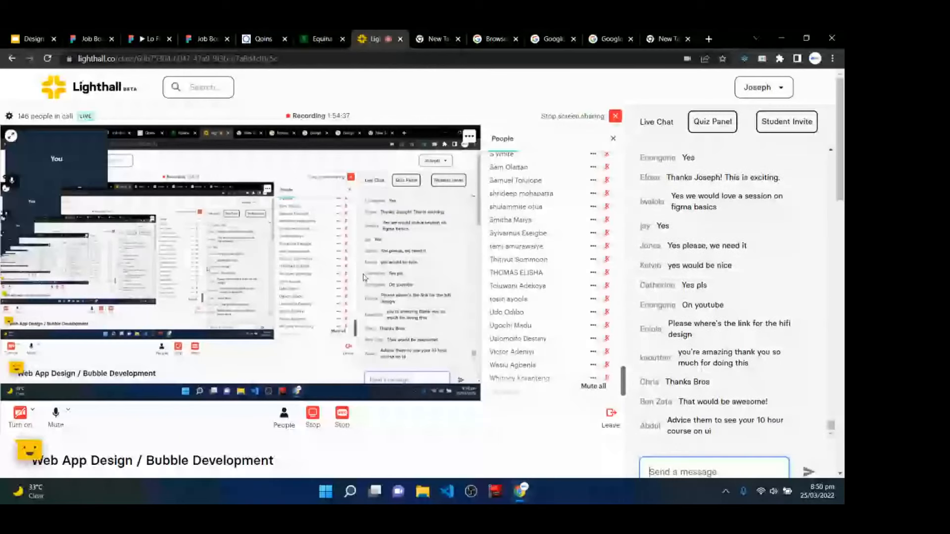
click(103, 33)
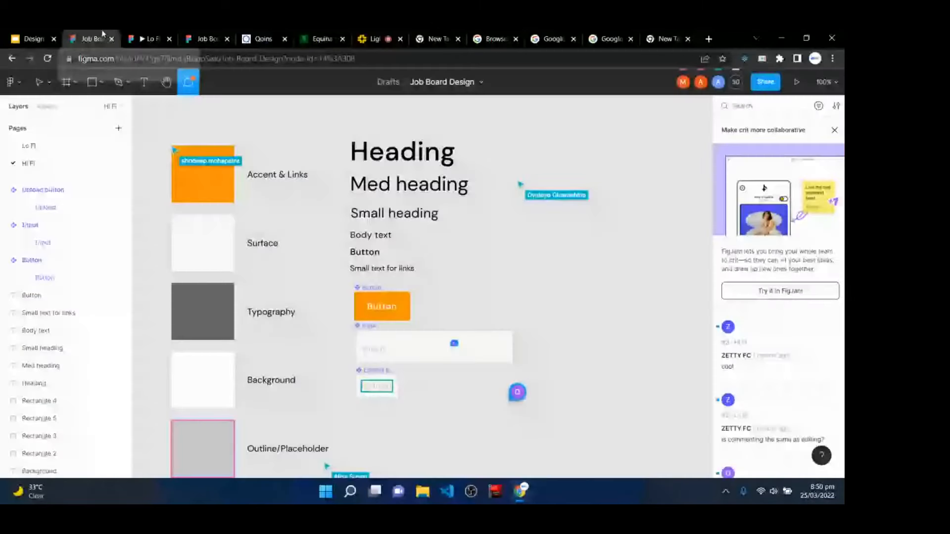
click(278, 60)
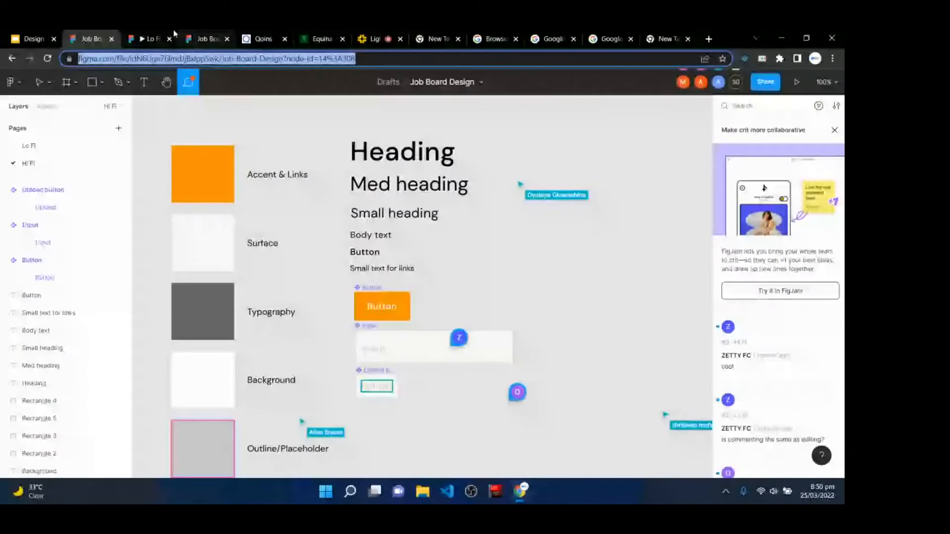
click(375, 38)
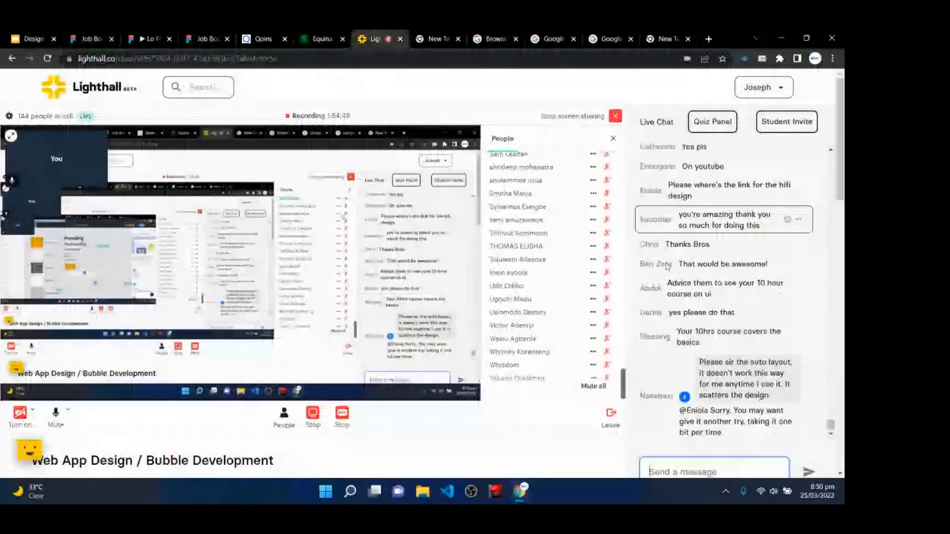
click(675, 470)
key(ctrl+v)
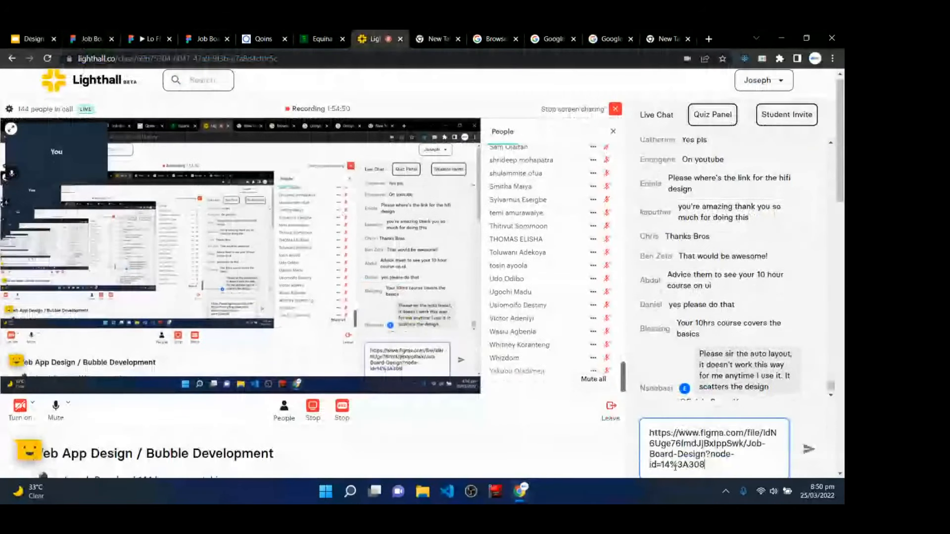
key(Return)
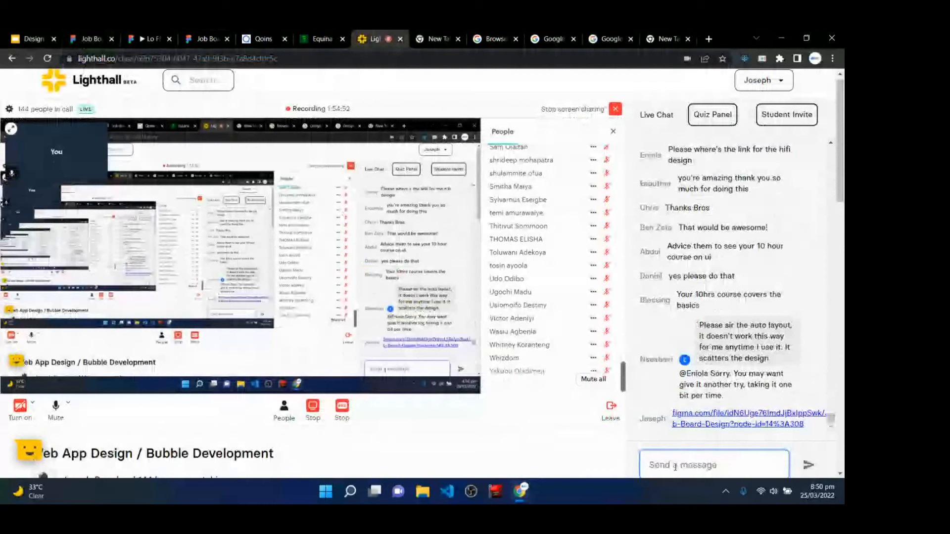